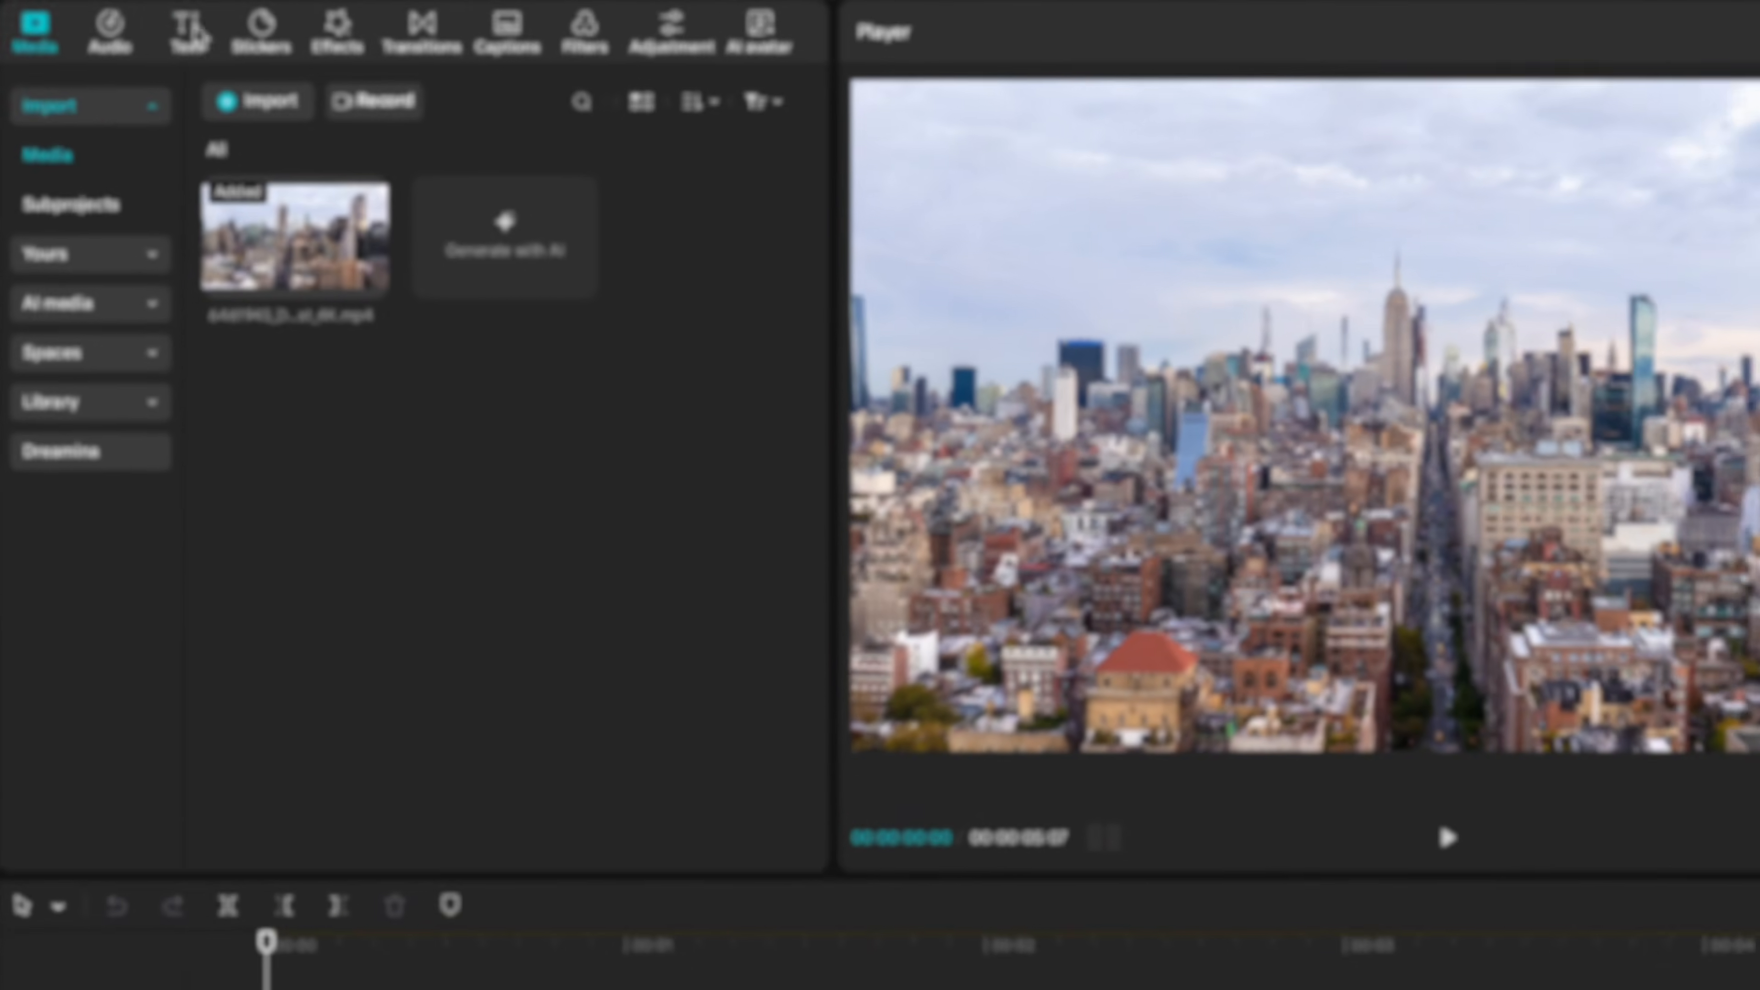
Add a default text reading NYC over the skyline video, in Poppins Bold Italic at font size 110.
click(123, 21)
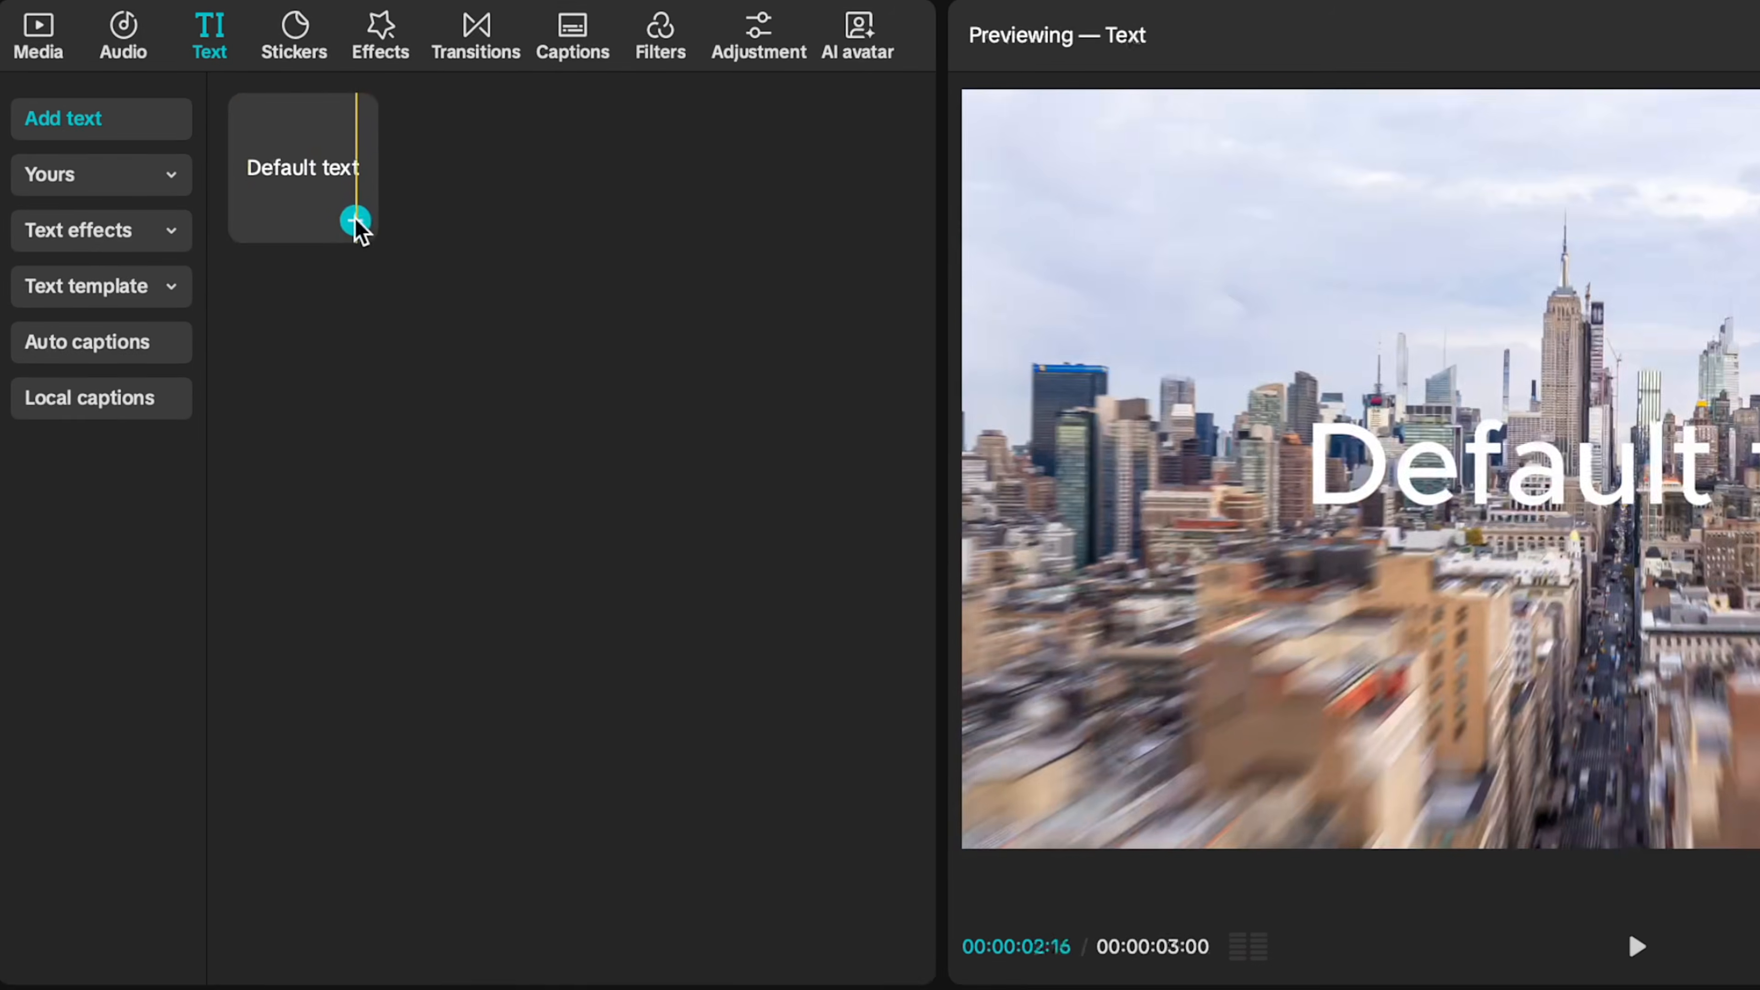
click(356, 221)
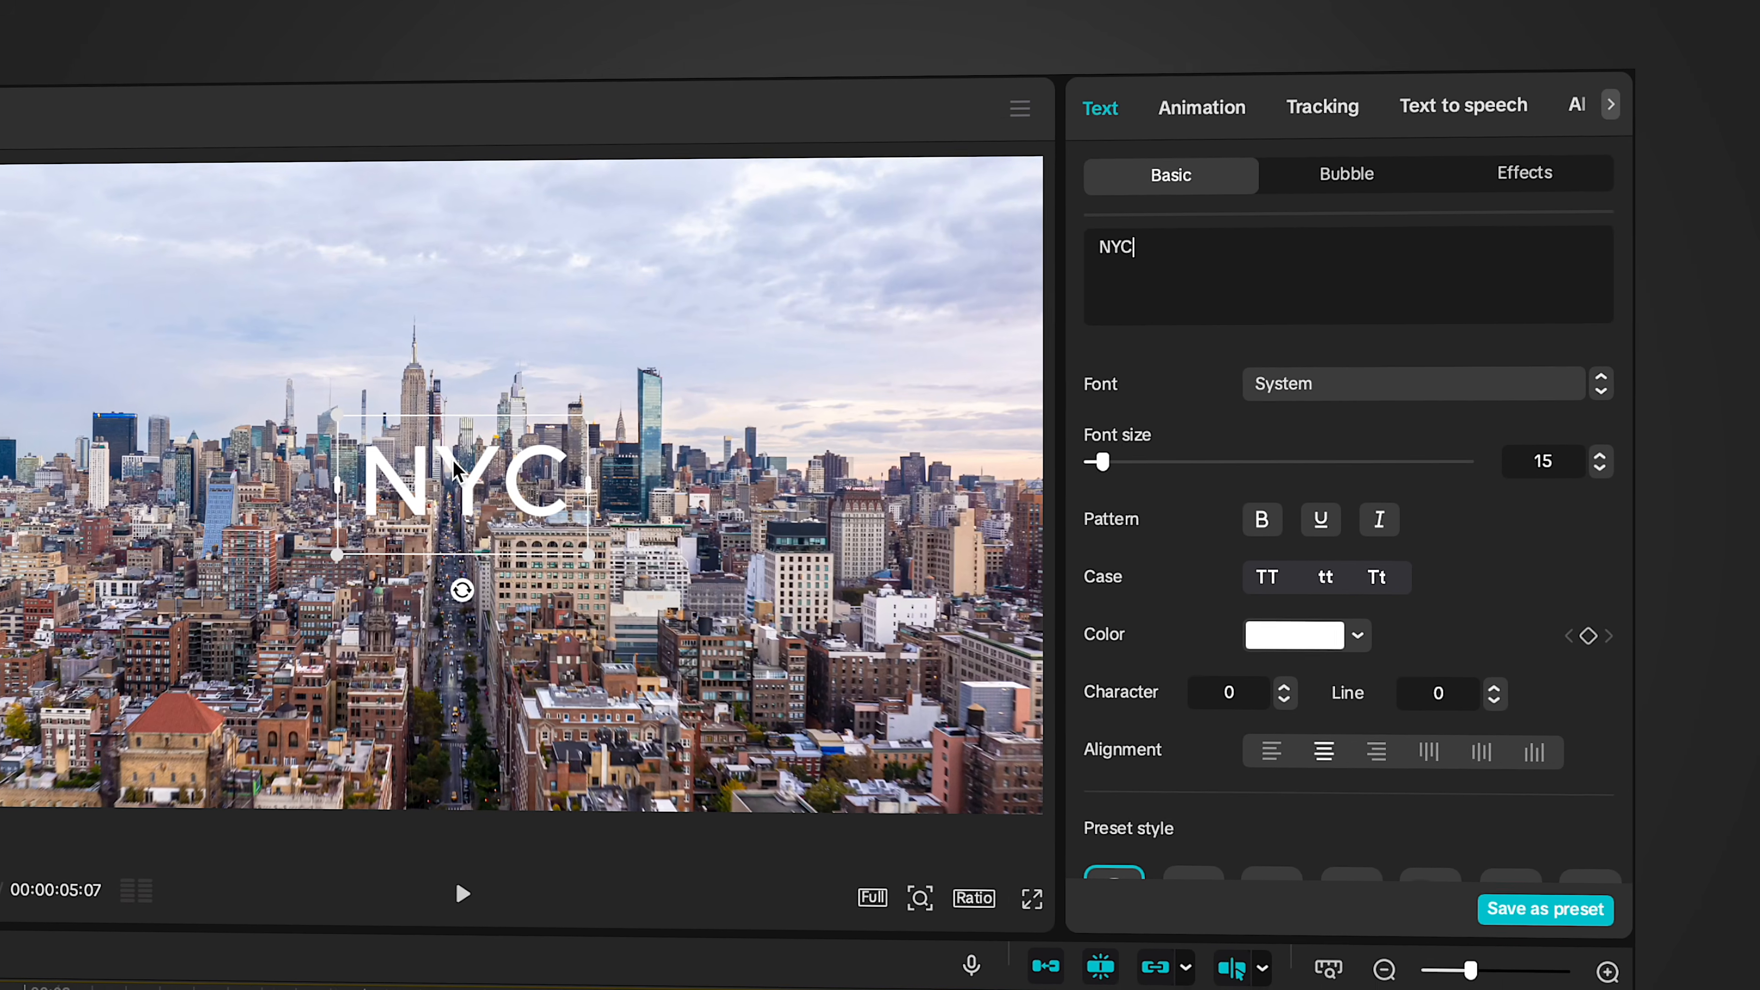
click(1442, 405)
click(1384, 618)
drag(1101, 464, 1231, 464)
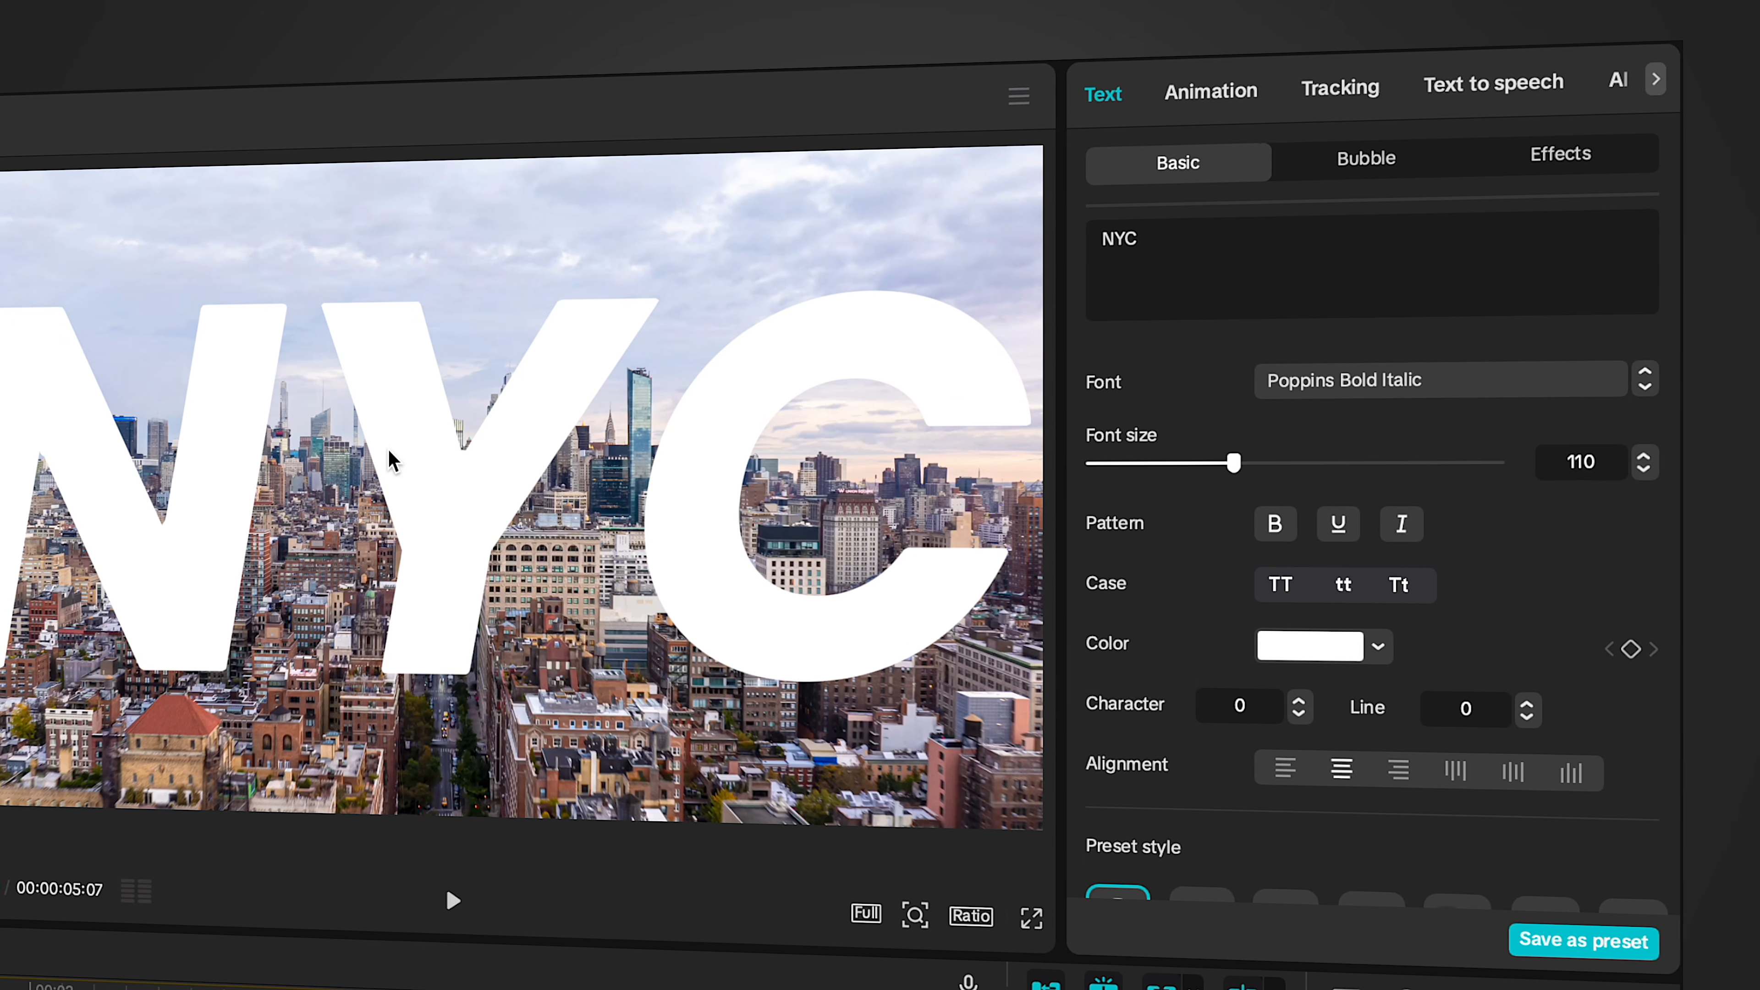
Turn off uniform scaling for the NYC text and stretch its scale height to 143%.
scroll(1591, 786, down, 8)
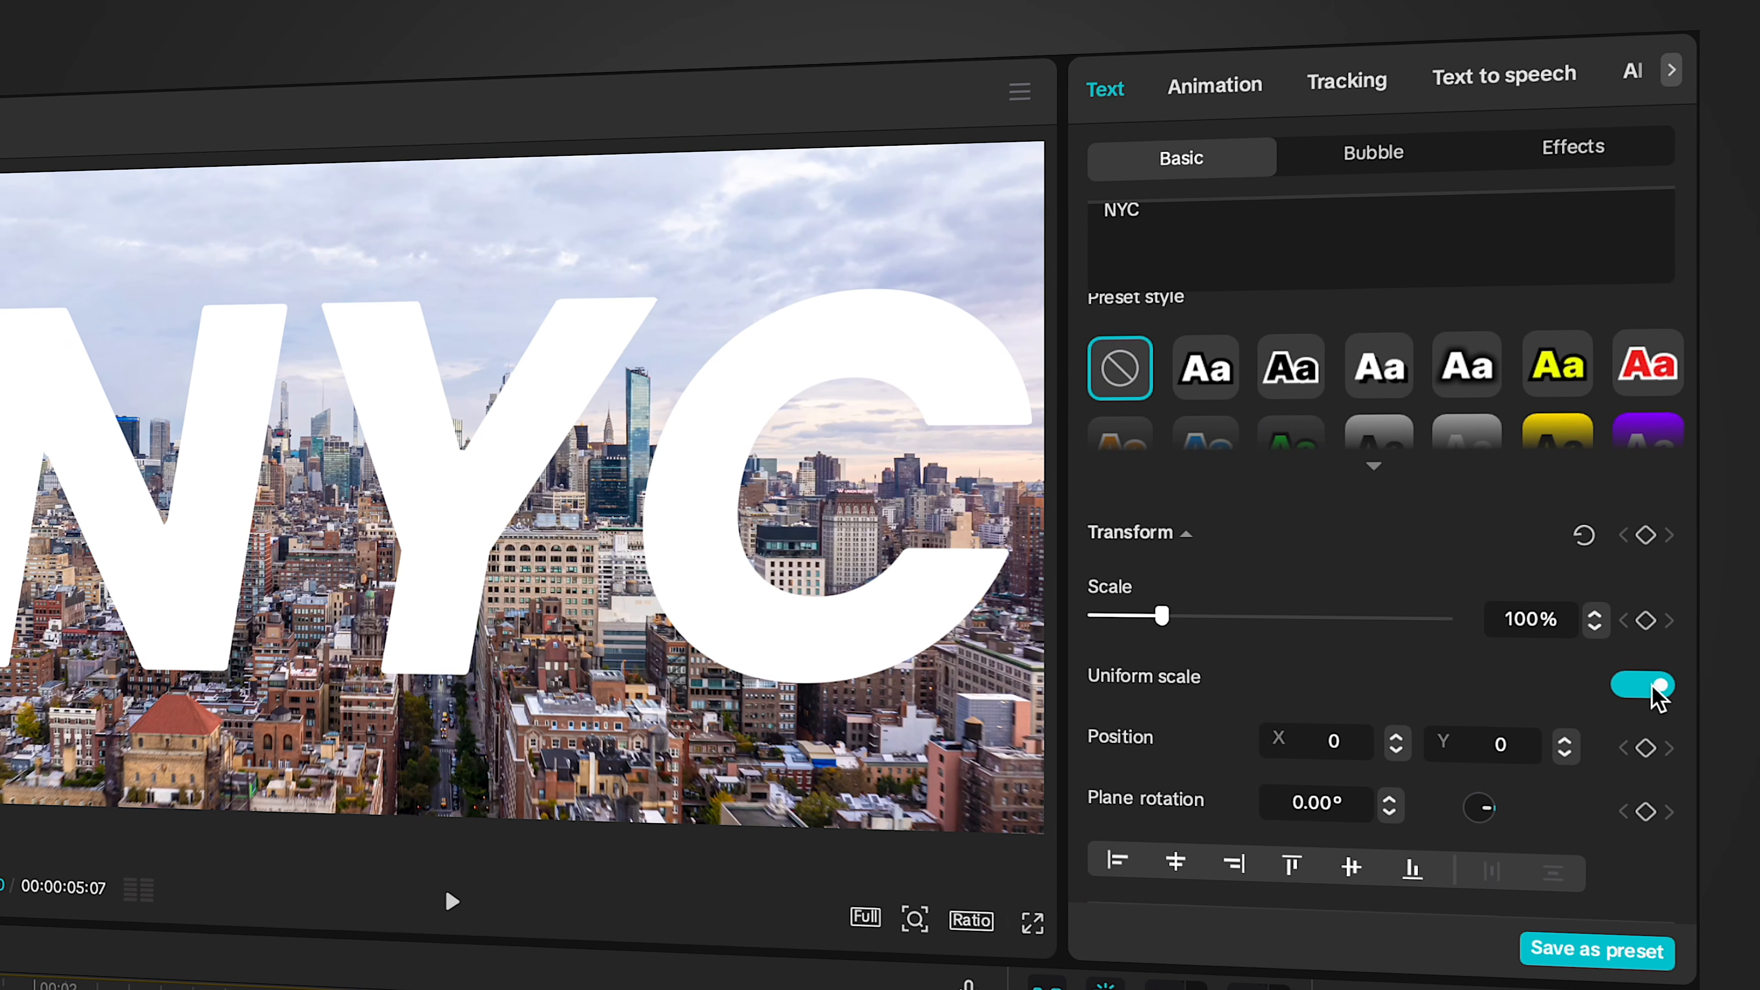
click(1658, 687)
scroll(1486, 727, down, 1)
drag(1168, 686, 1198, 688)
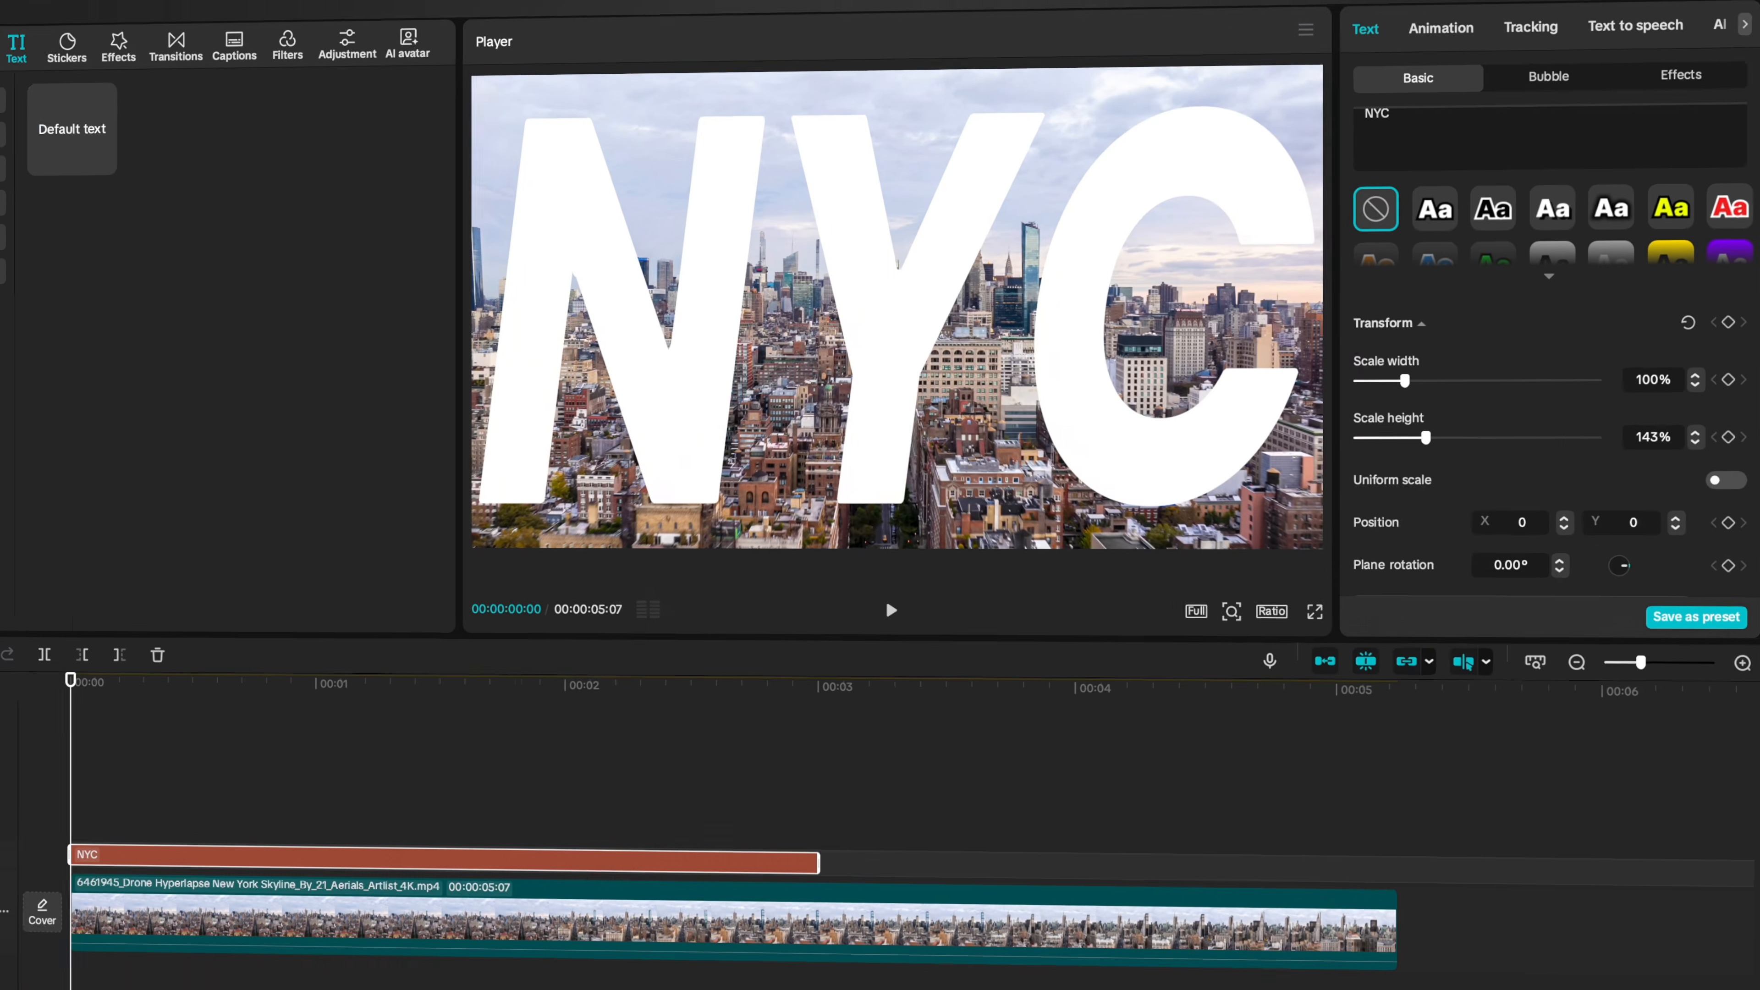
Place the plain black library clip between the skyline video and the NYC text, and extend both upper clips to the video's end.
click(1, 47)
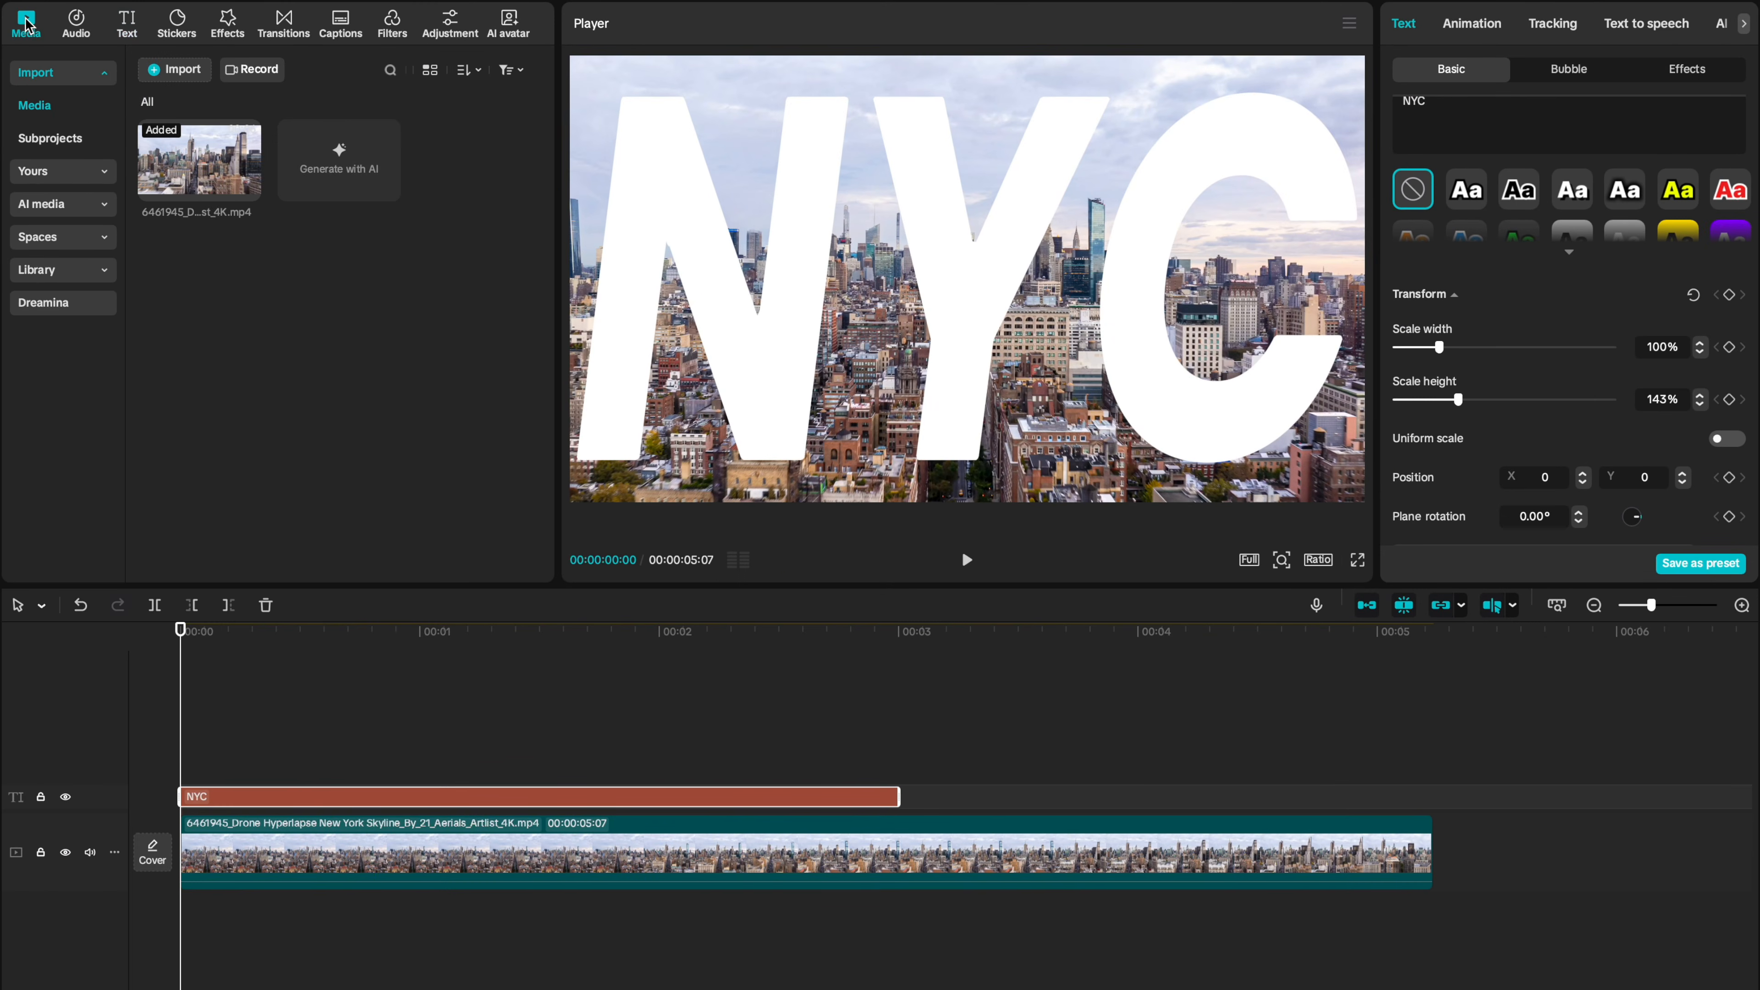
click(40, 272)
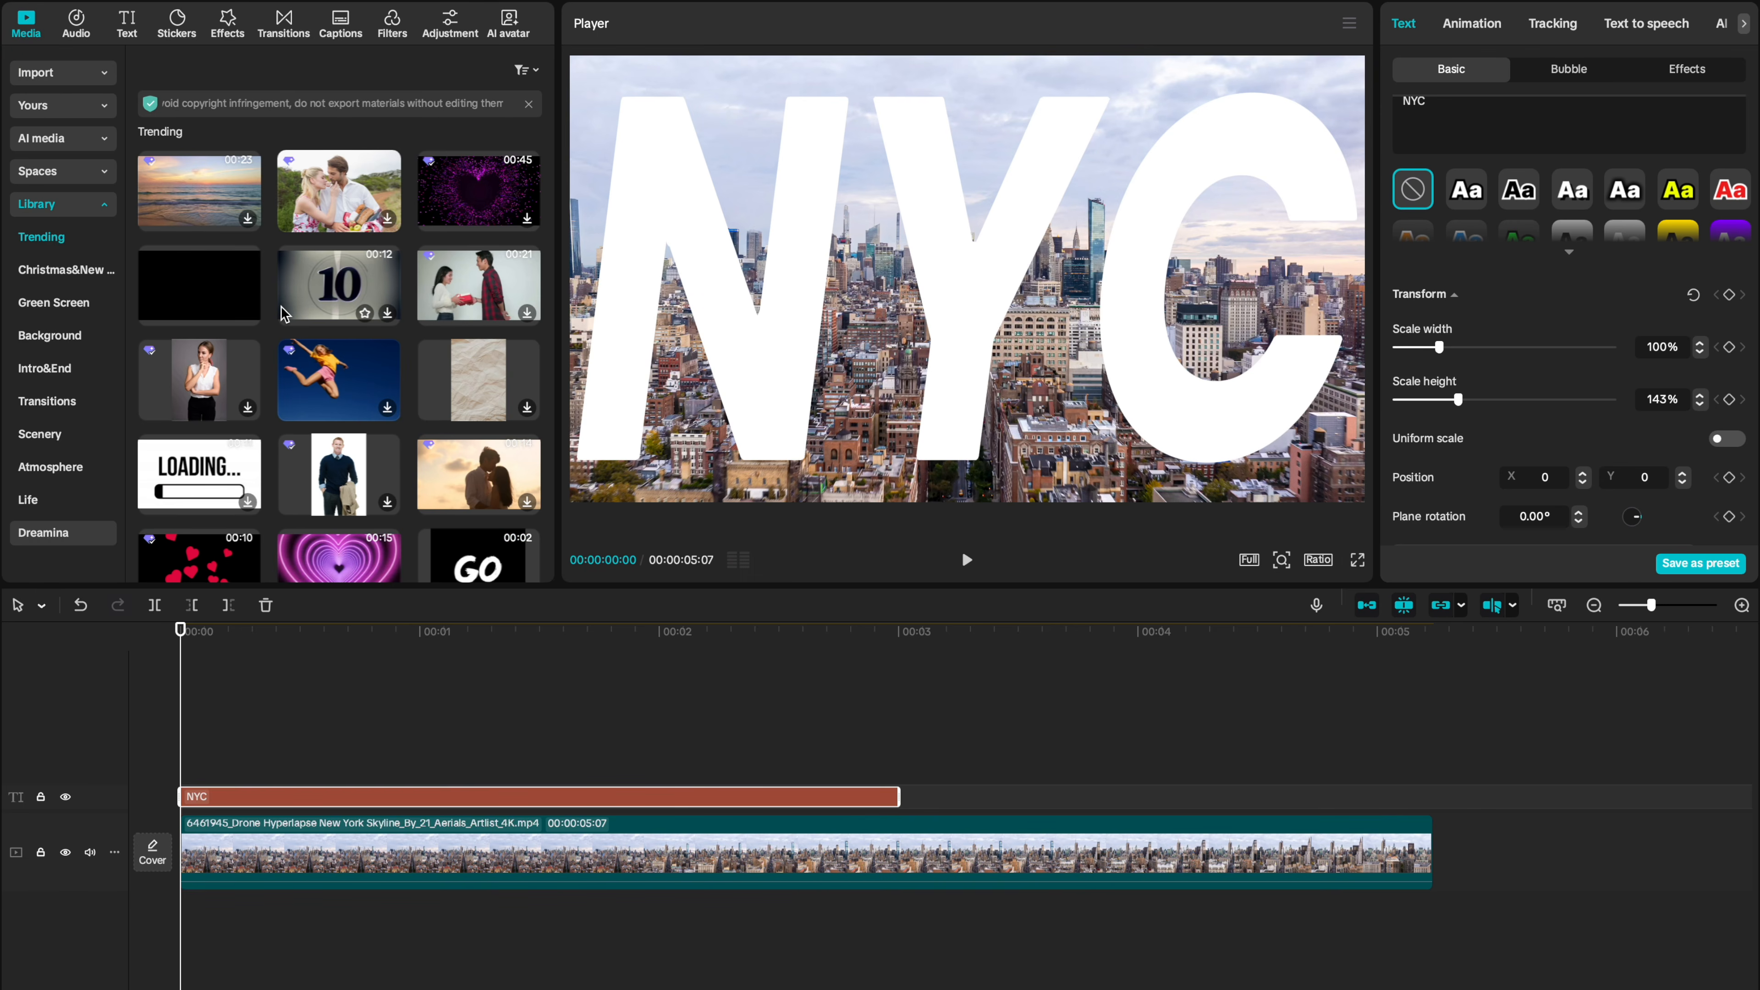
click(248, 313)
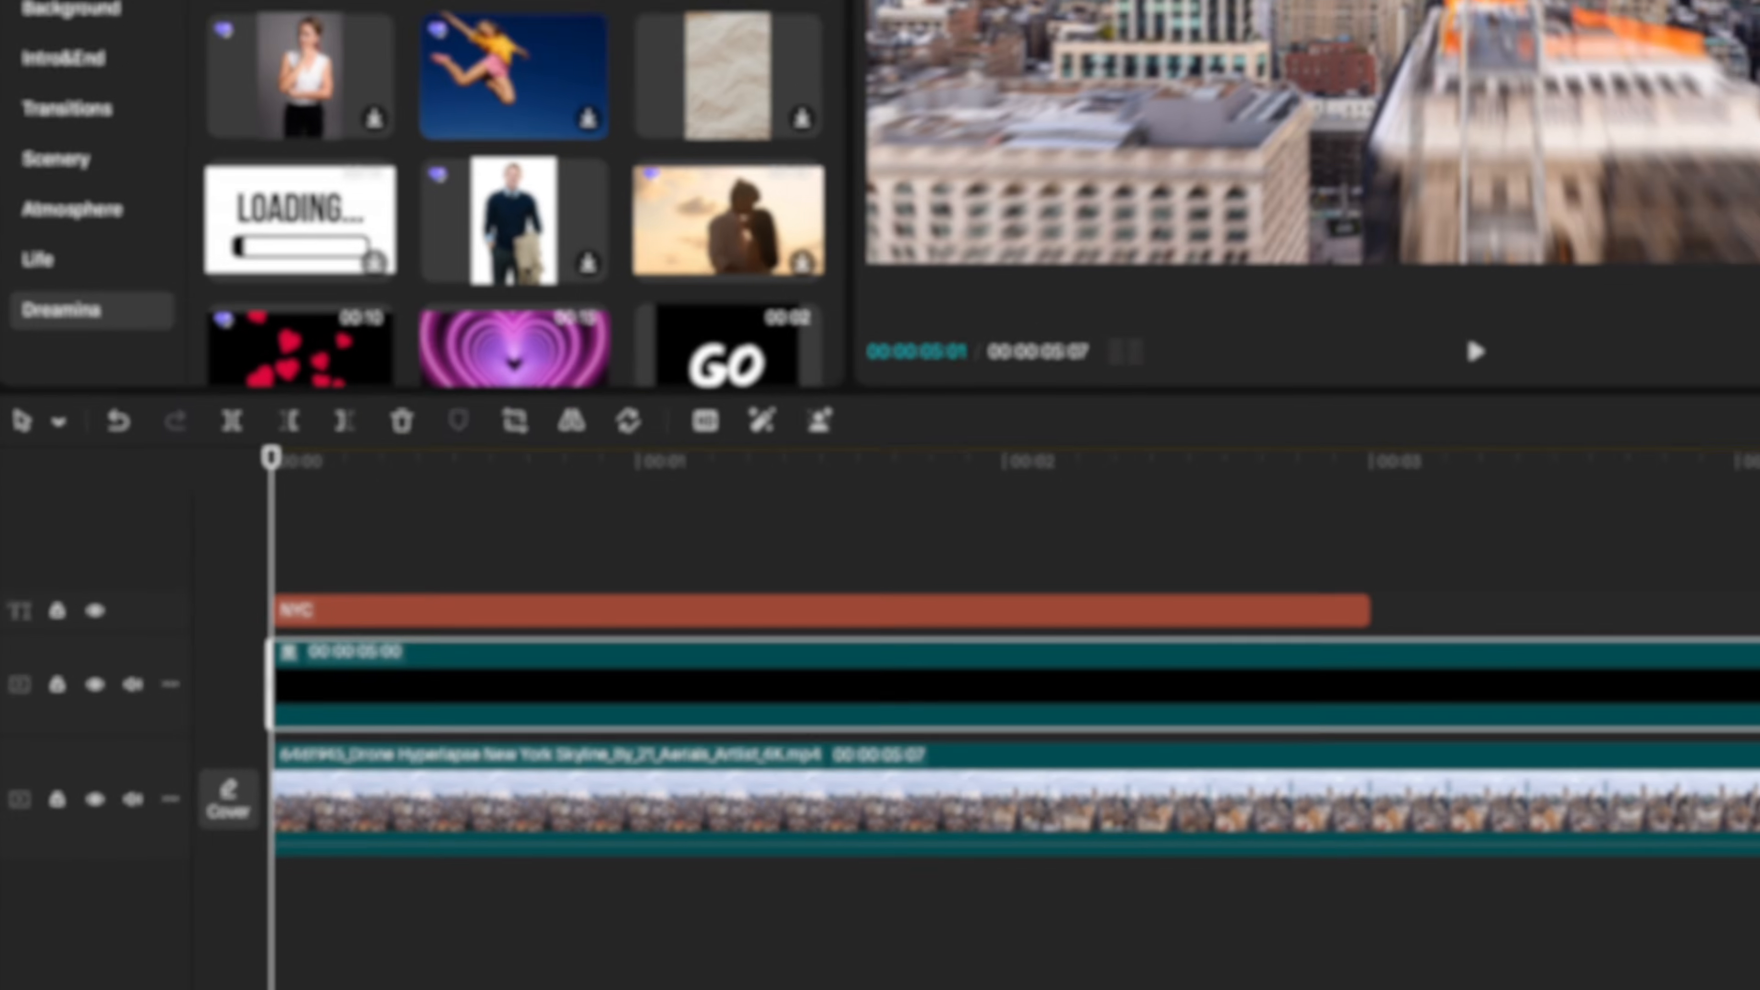
drag(1136, 774, 1179, 774)
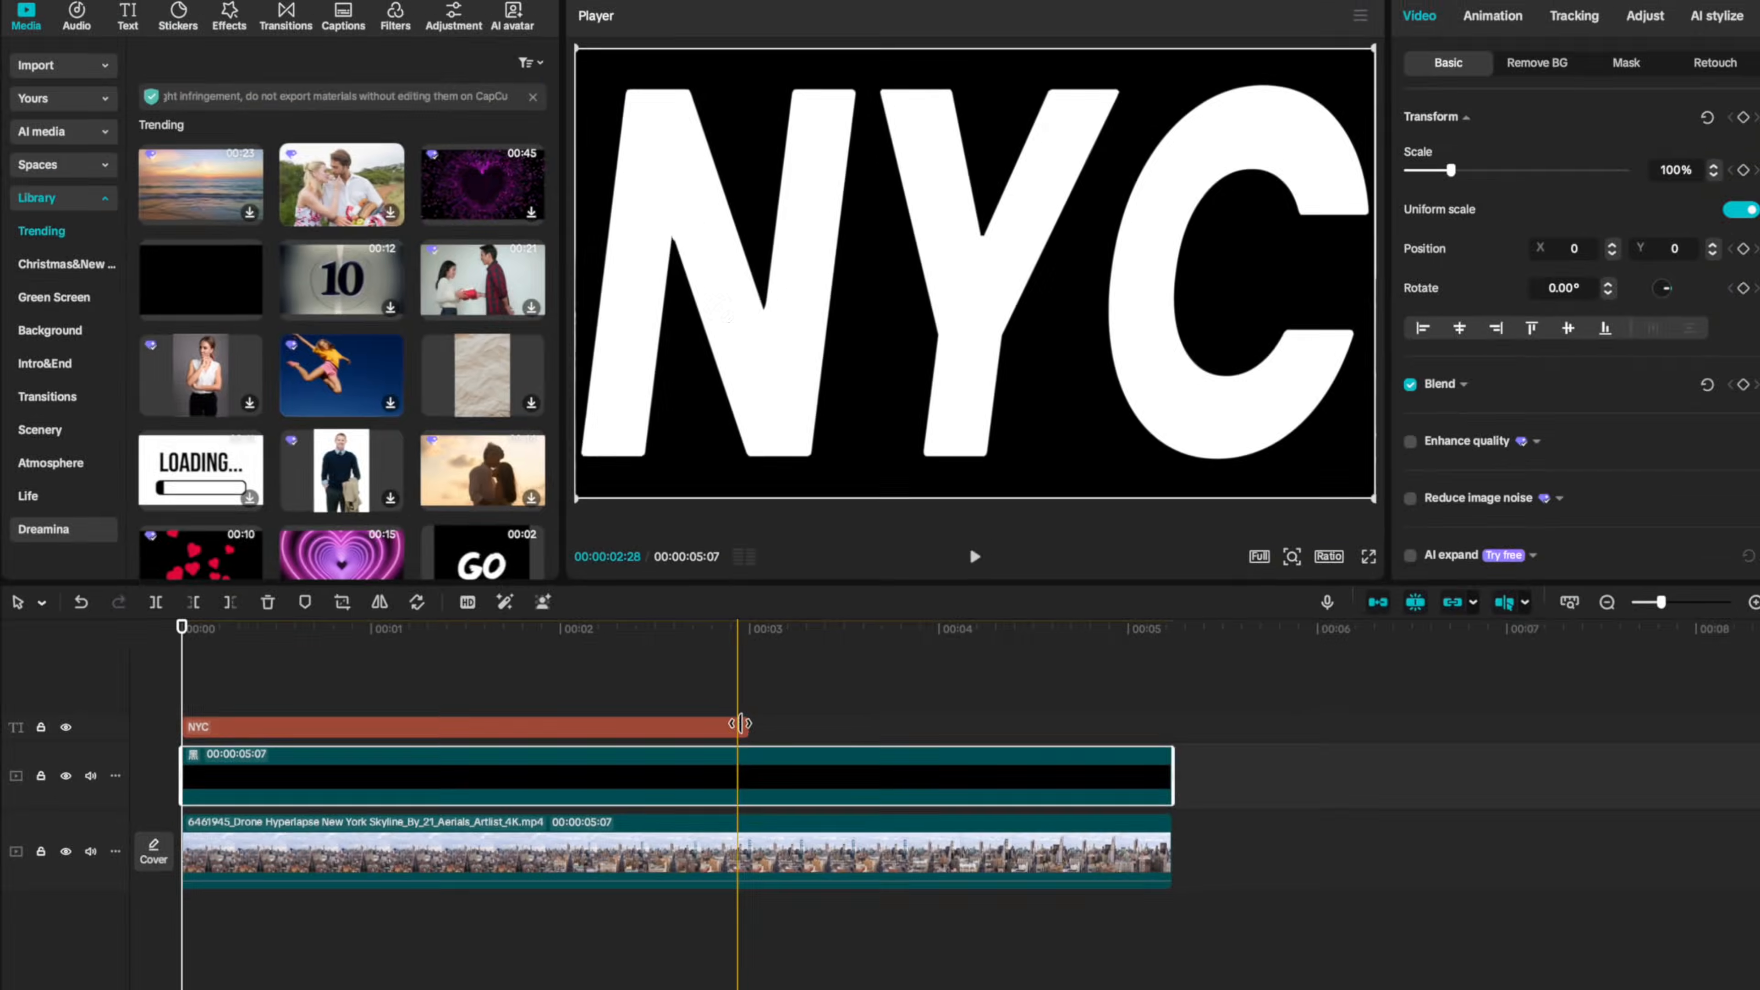
drag(736, 726, 762, 726)
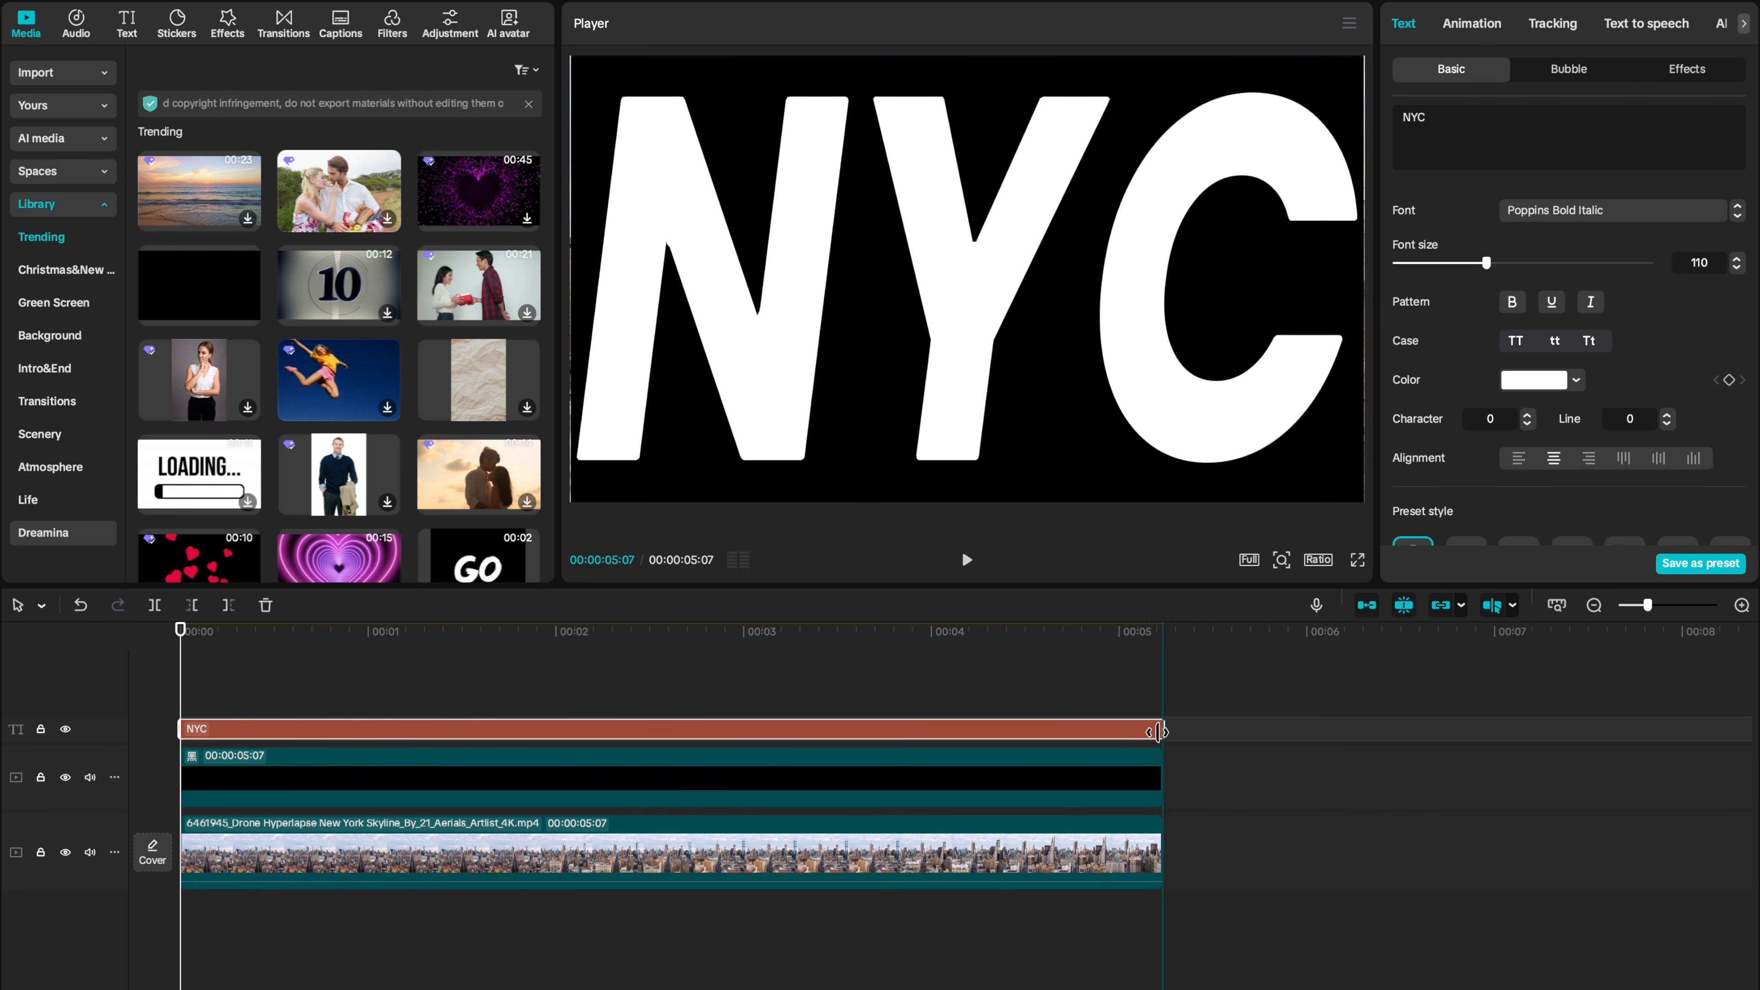
Give the NYC text the Type 1 entrance animation with a duration of 1.3 s.
click(393, 741)
click(266, 729)
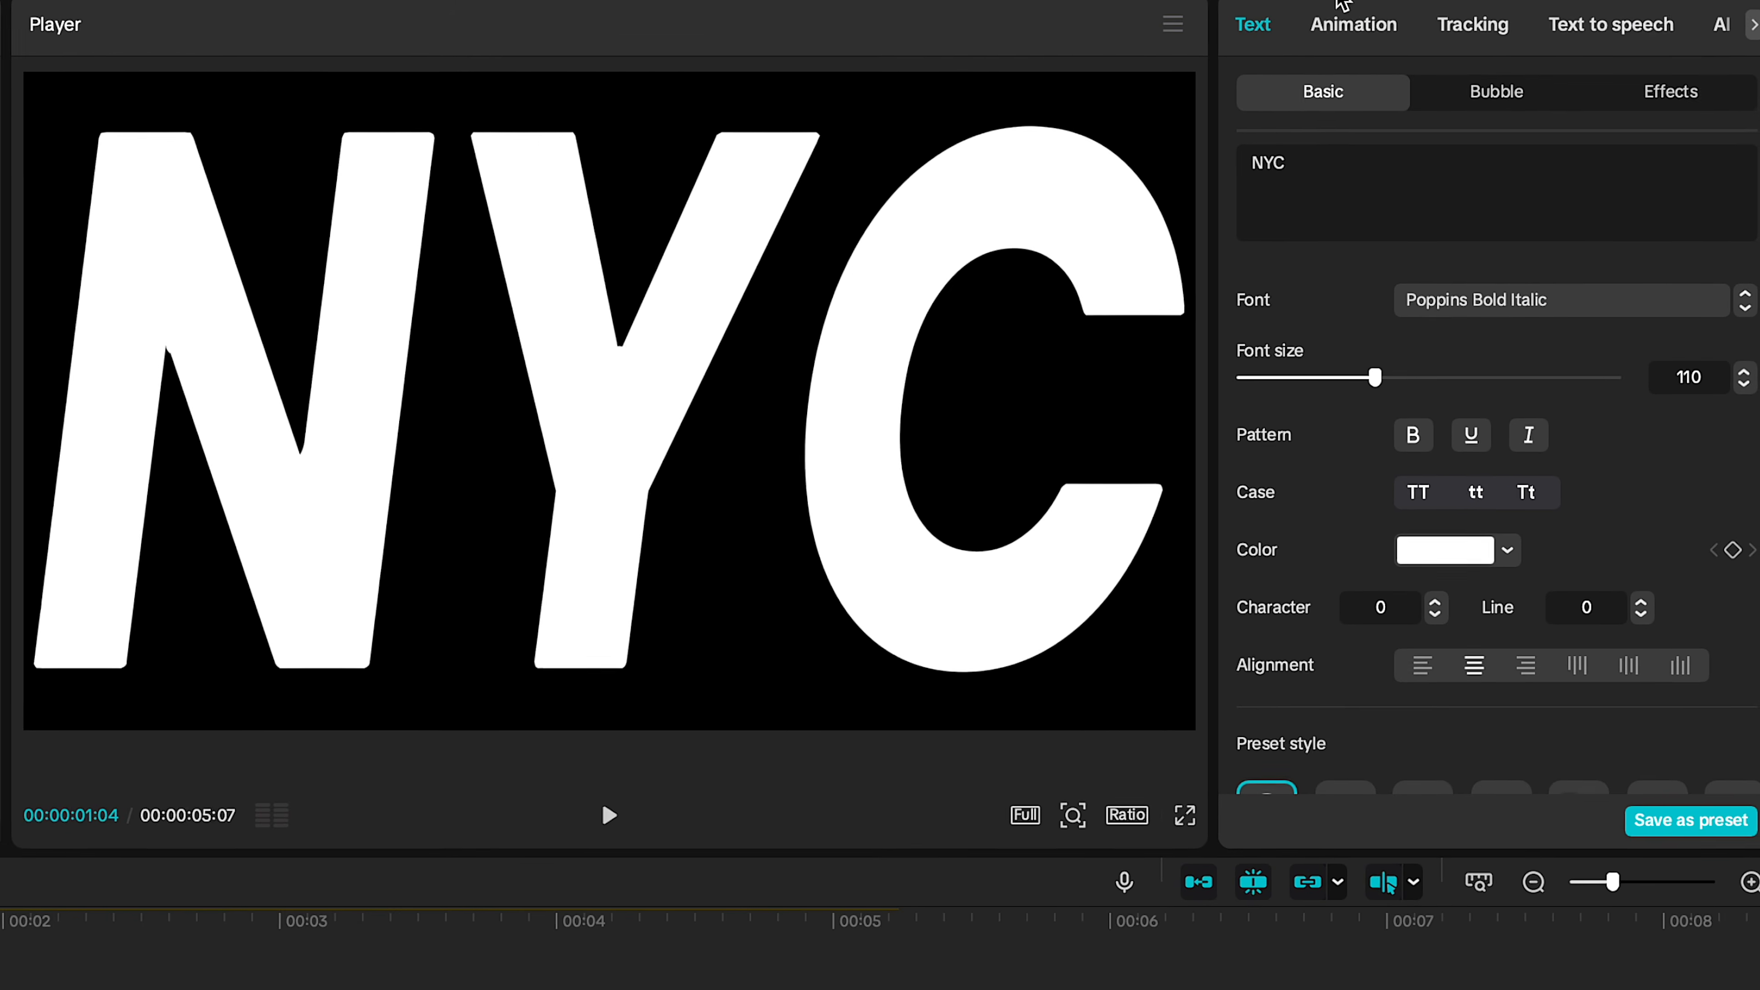
click(1512, 23)
scroll(1375, 511, down, 1)
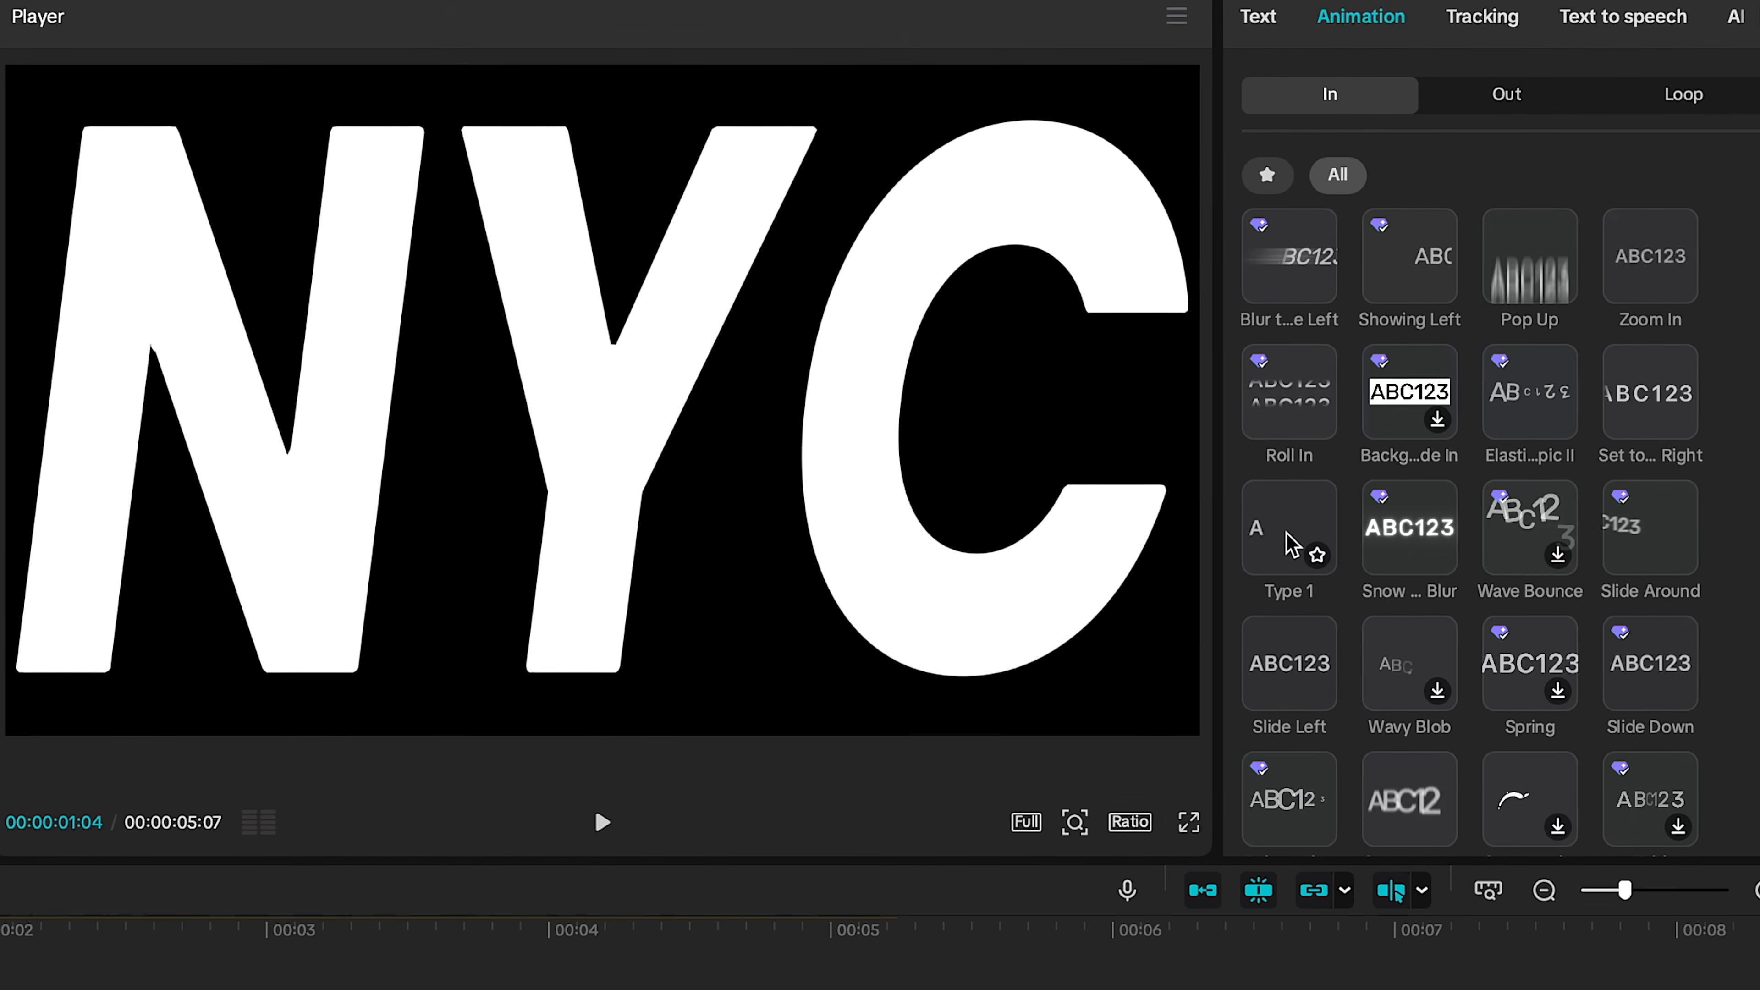
click(1285, 579)
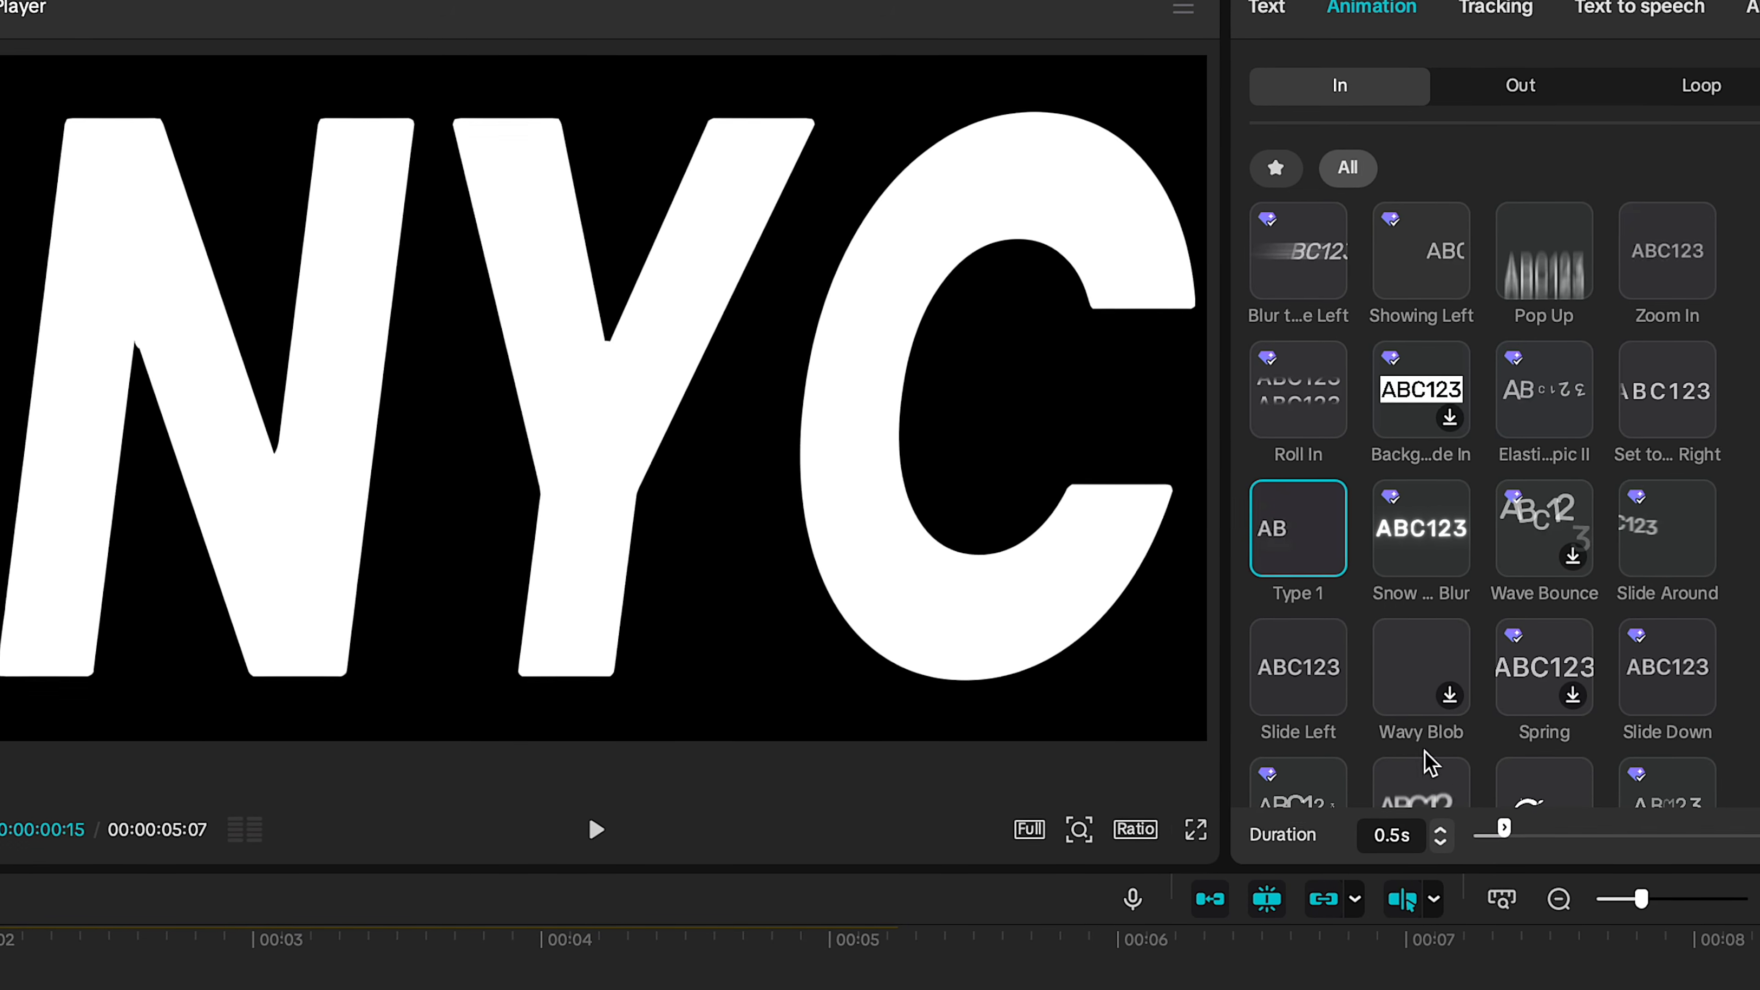
drag(1520, 825, 1564, 820)
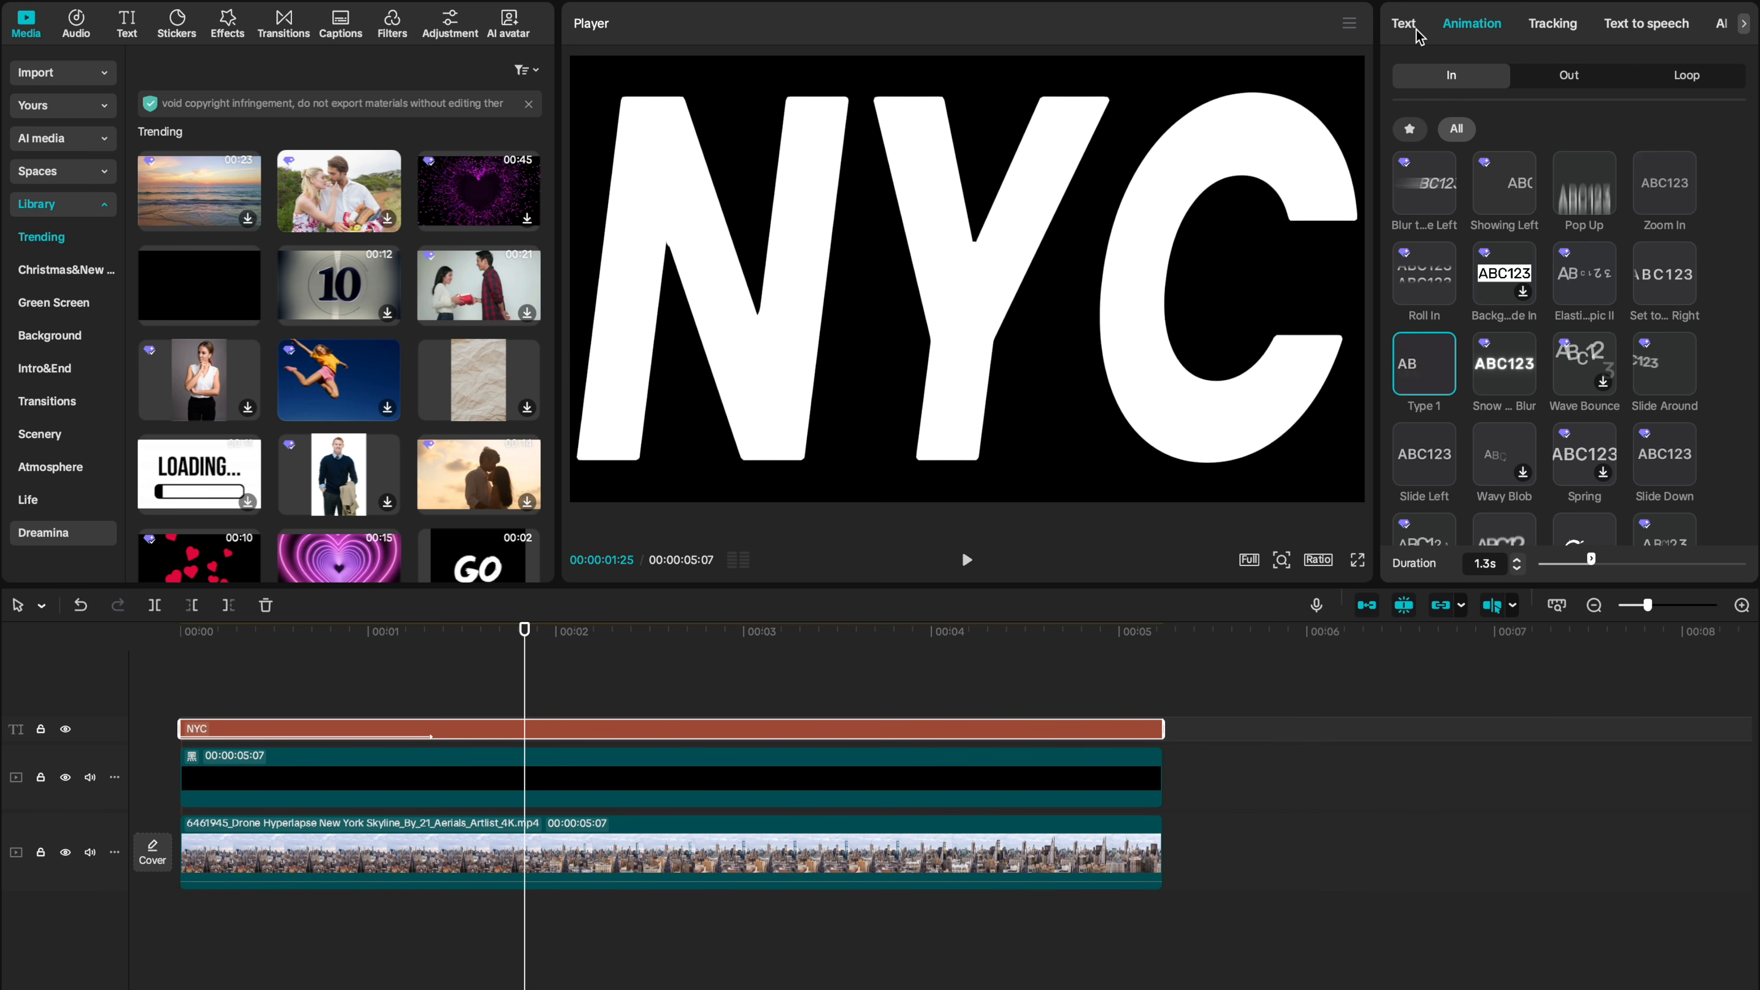
Keyframe the NYC text's transform at 00:00:01:25 and 00:00:04:18, enlarging the scale at the second keyframe until the text fills the frame.
click(1407, 26)
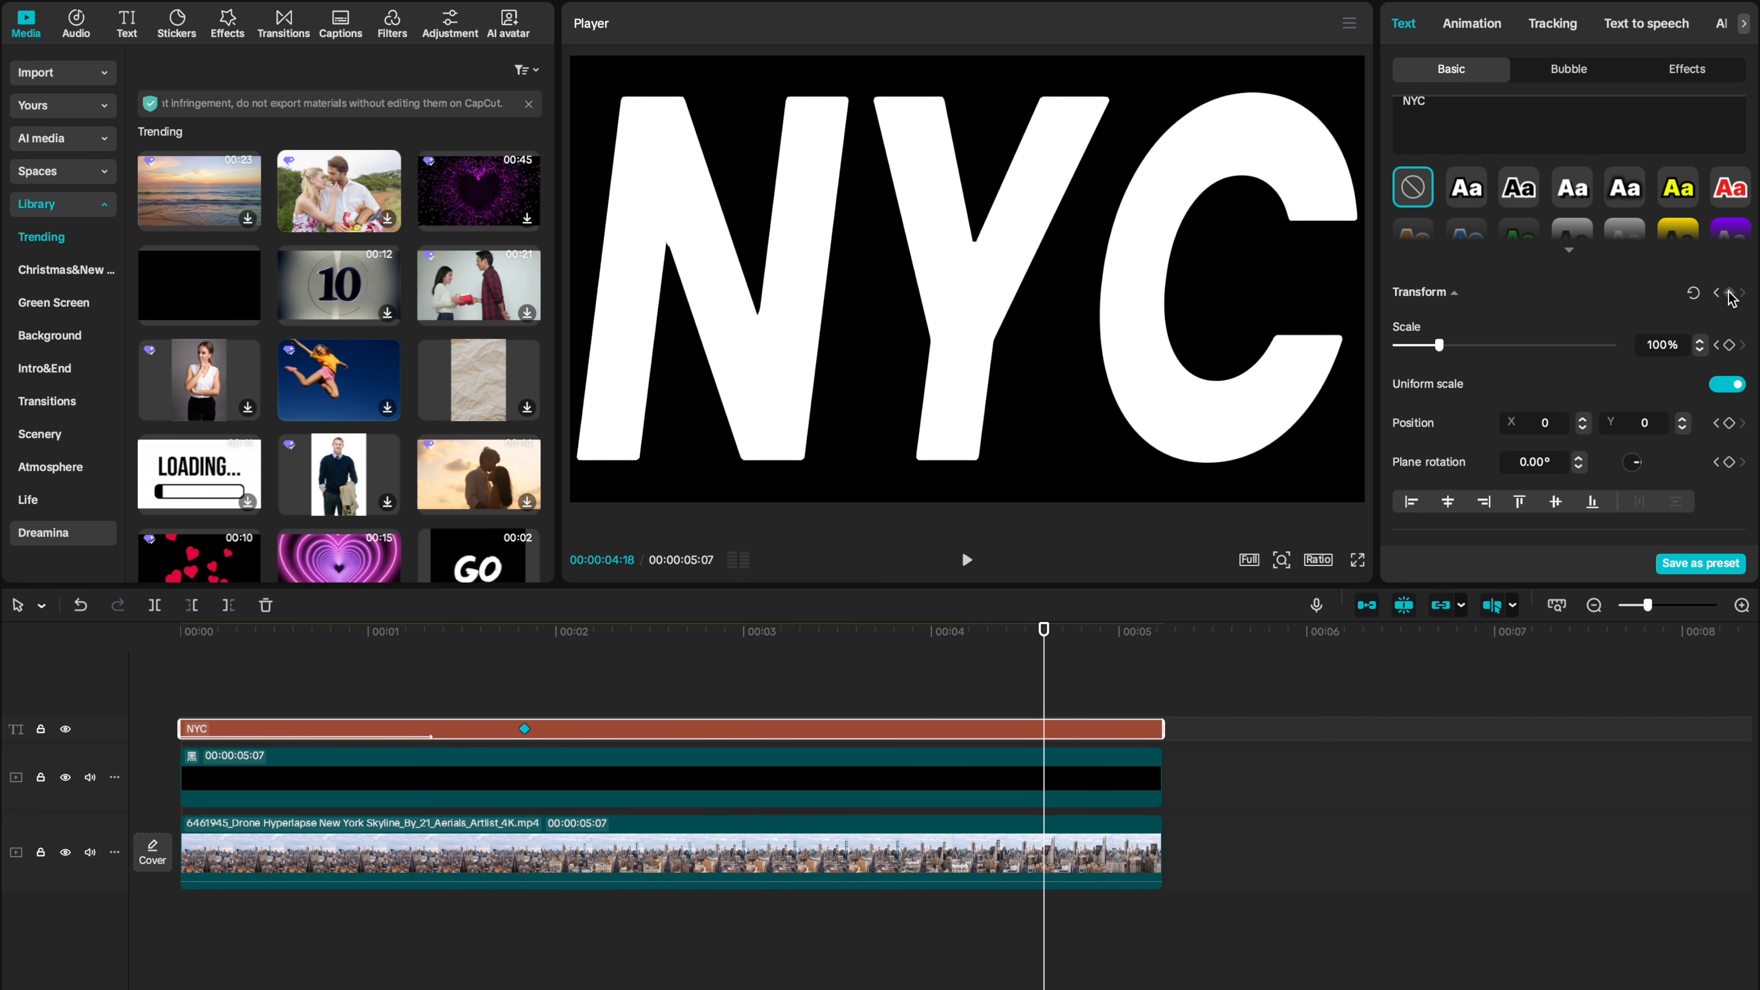
scroll(1730, 298, down, 2)
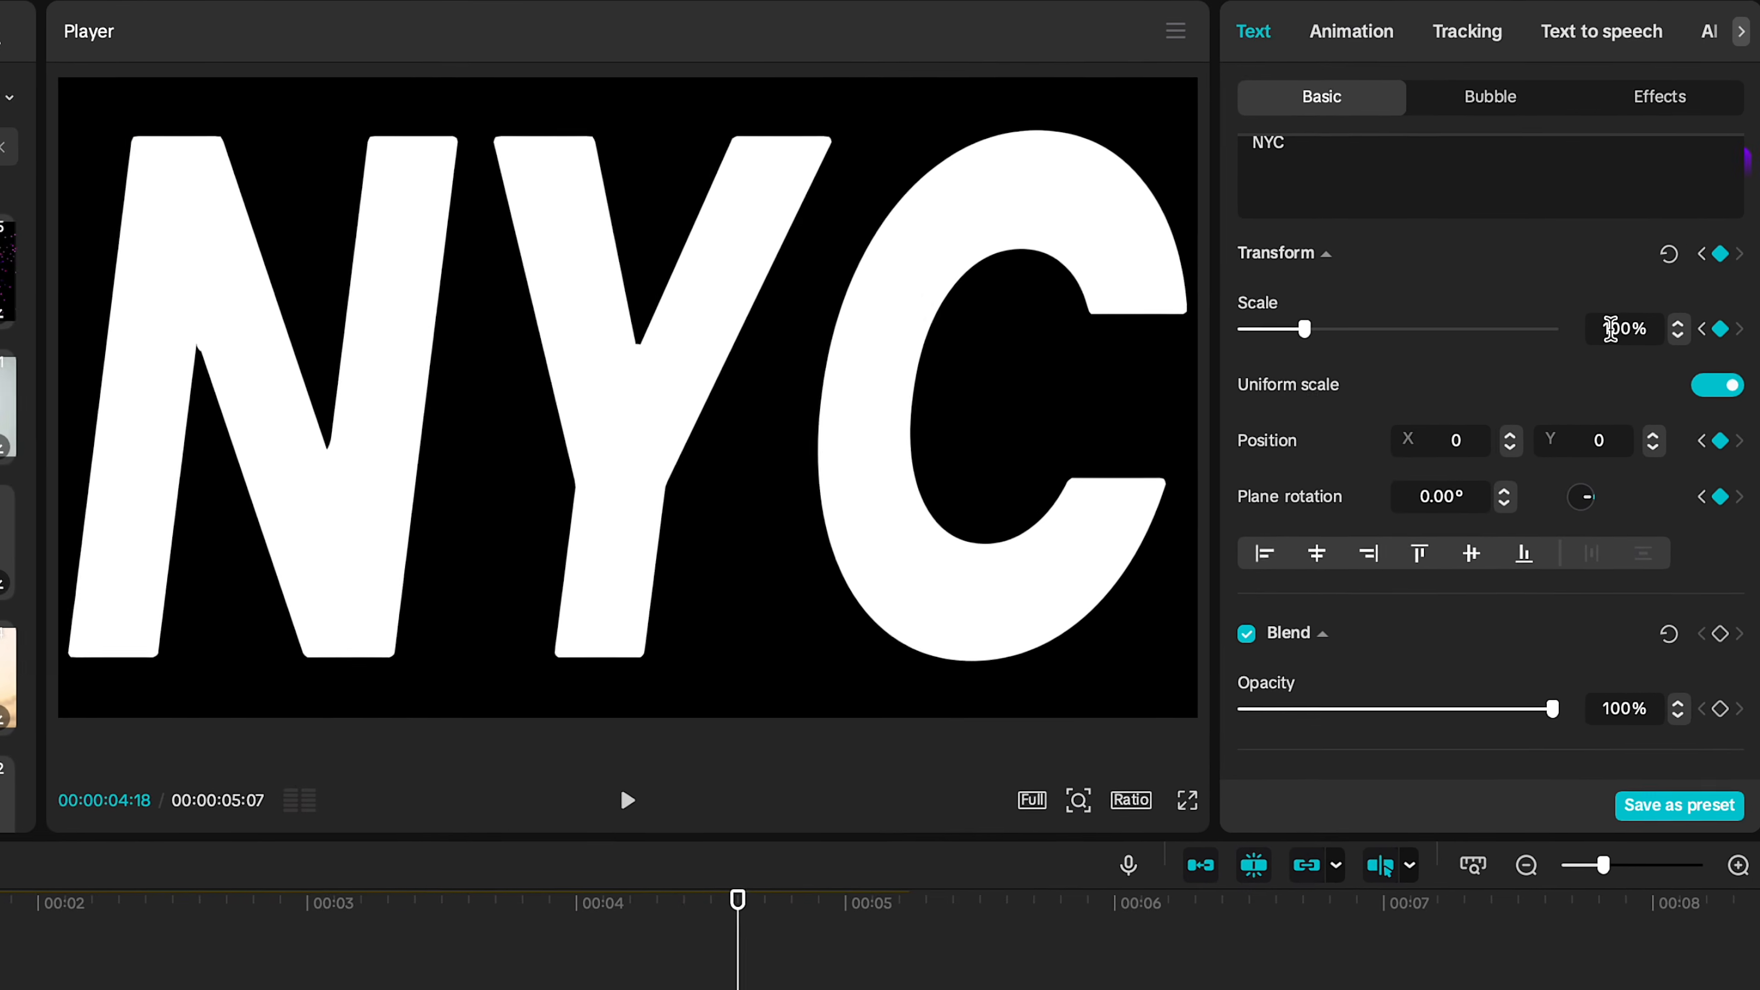
double_click(1611, 329)
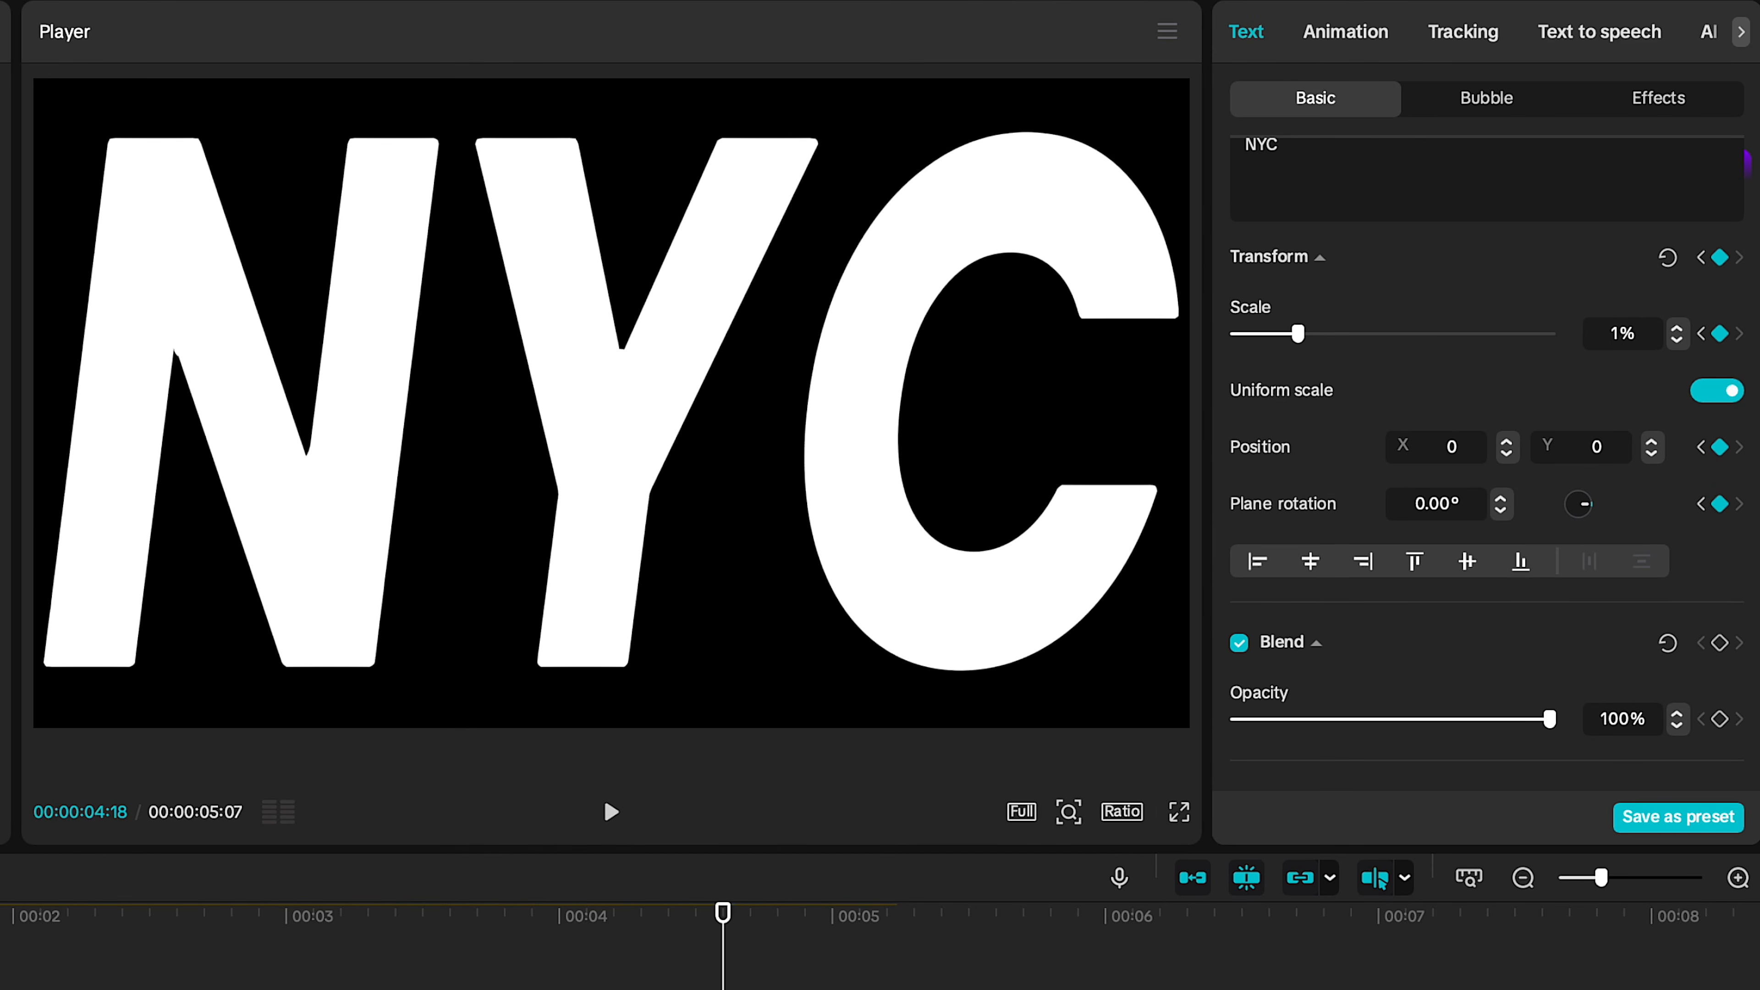
key(Return)
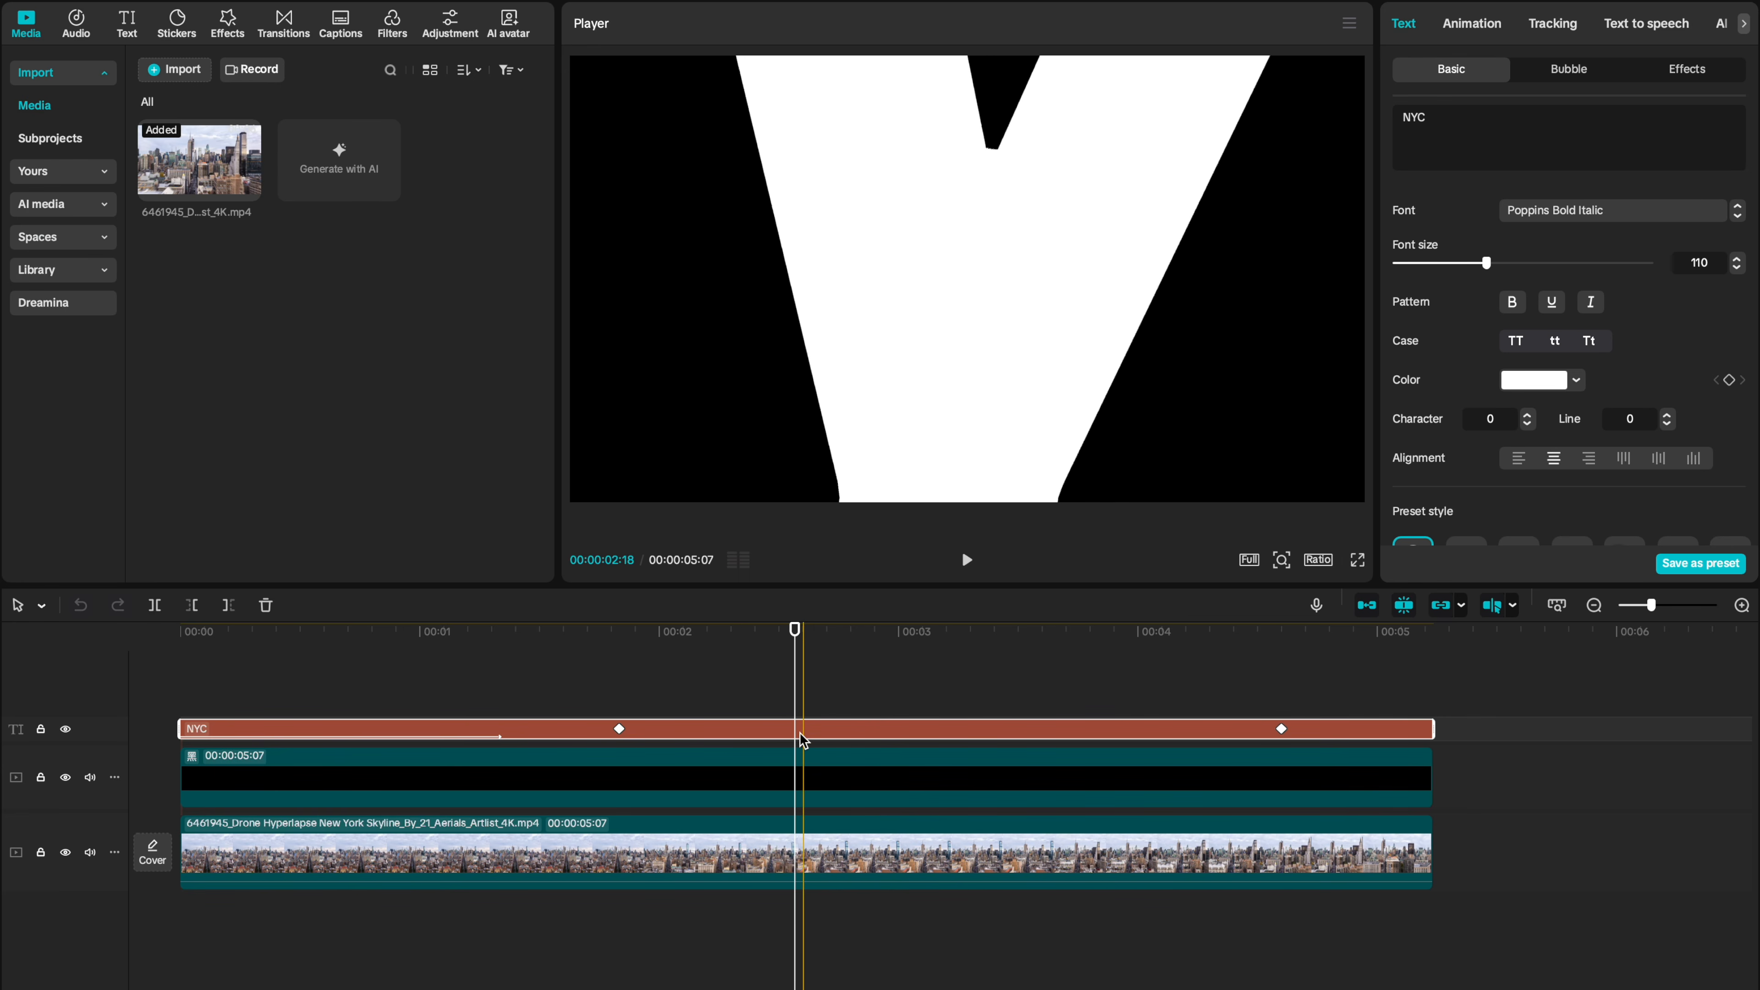
Apply the Cubic In preset curve to the NYC text's scale keyframes and preview the zoom.
click(801, 737)
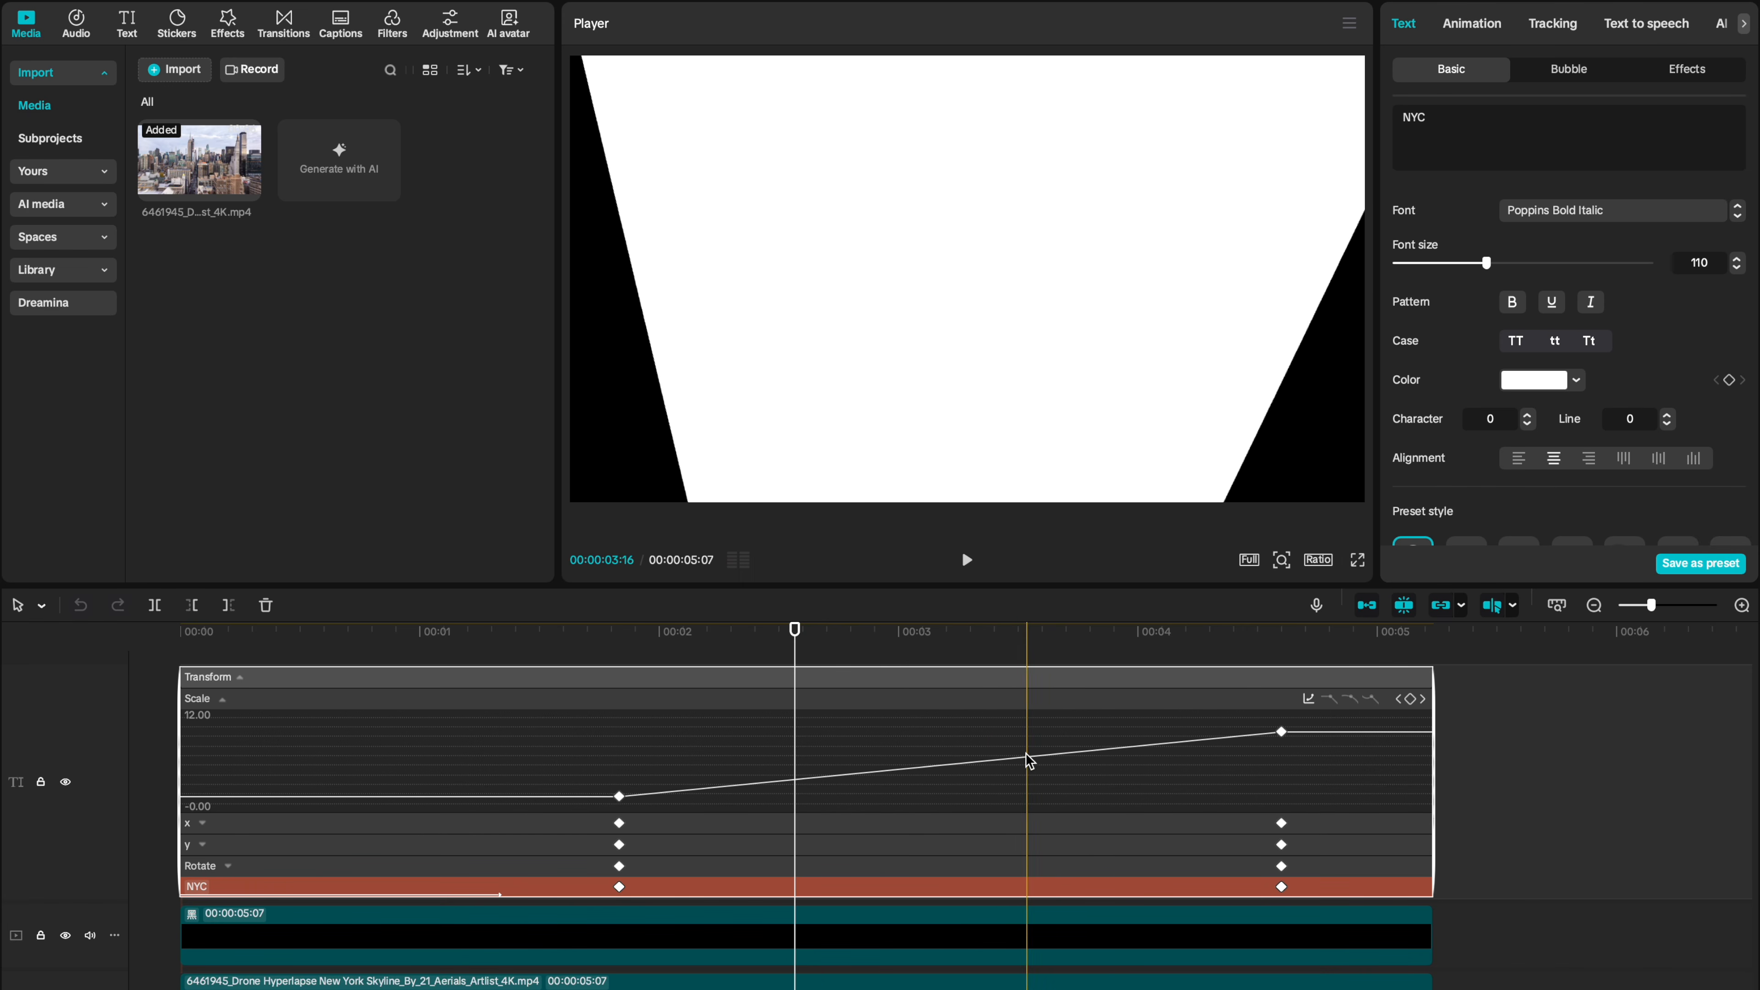
click(1308, 698)
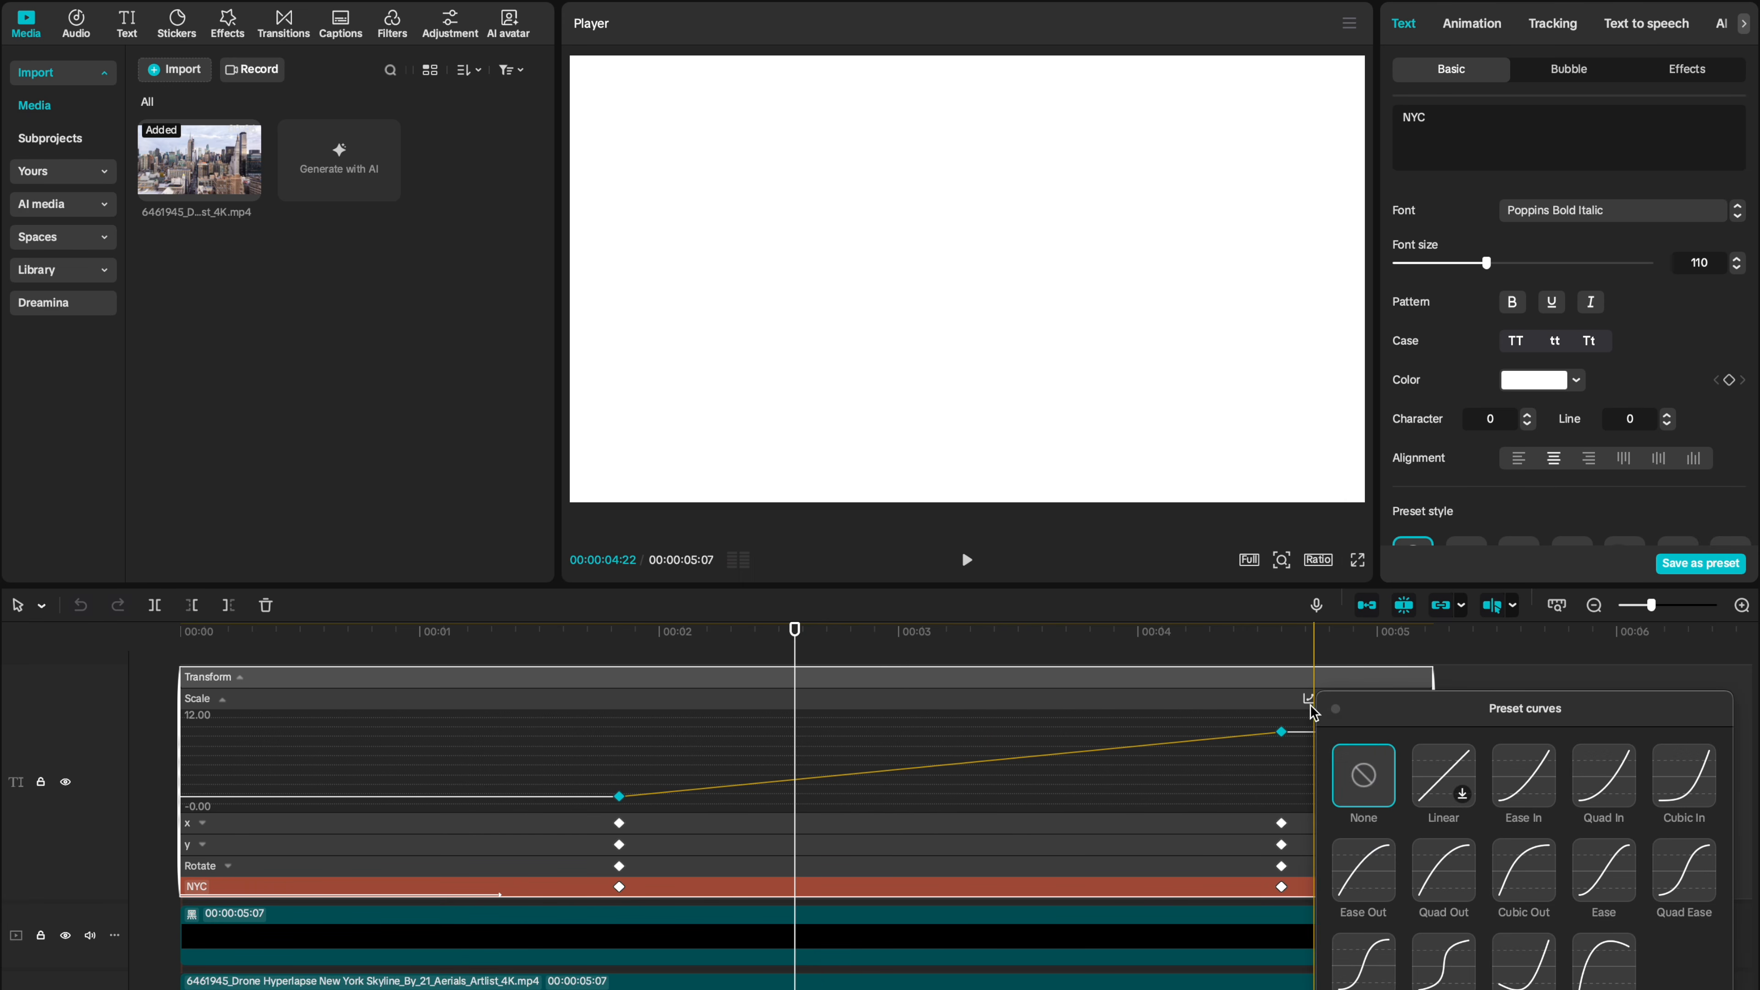
click(1666, 793)
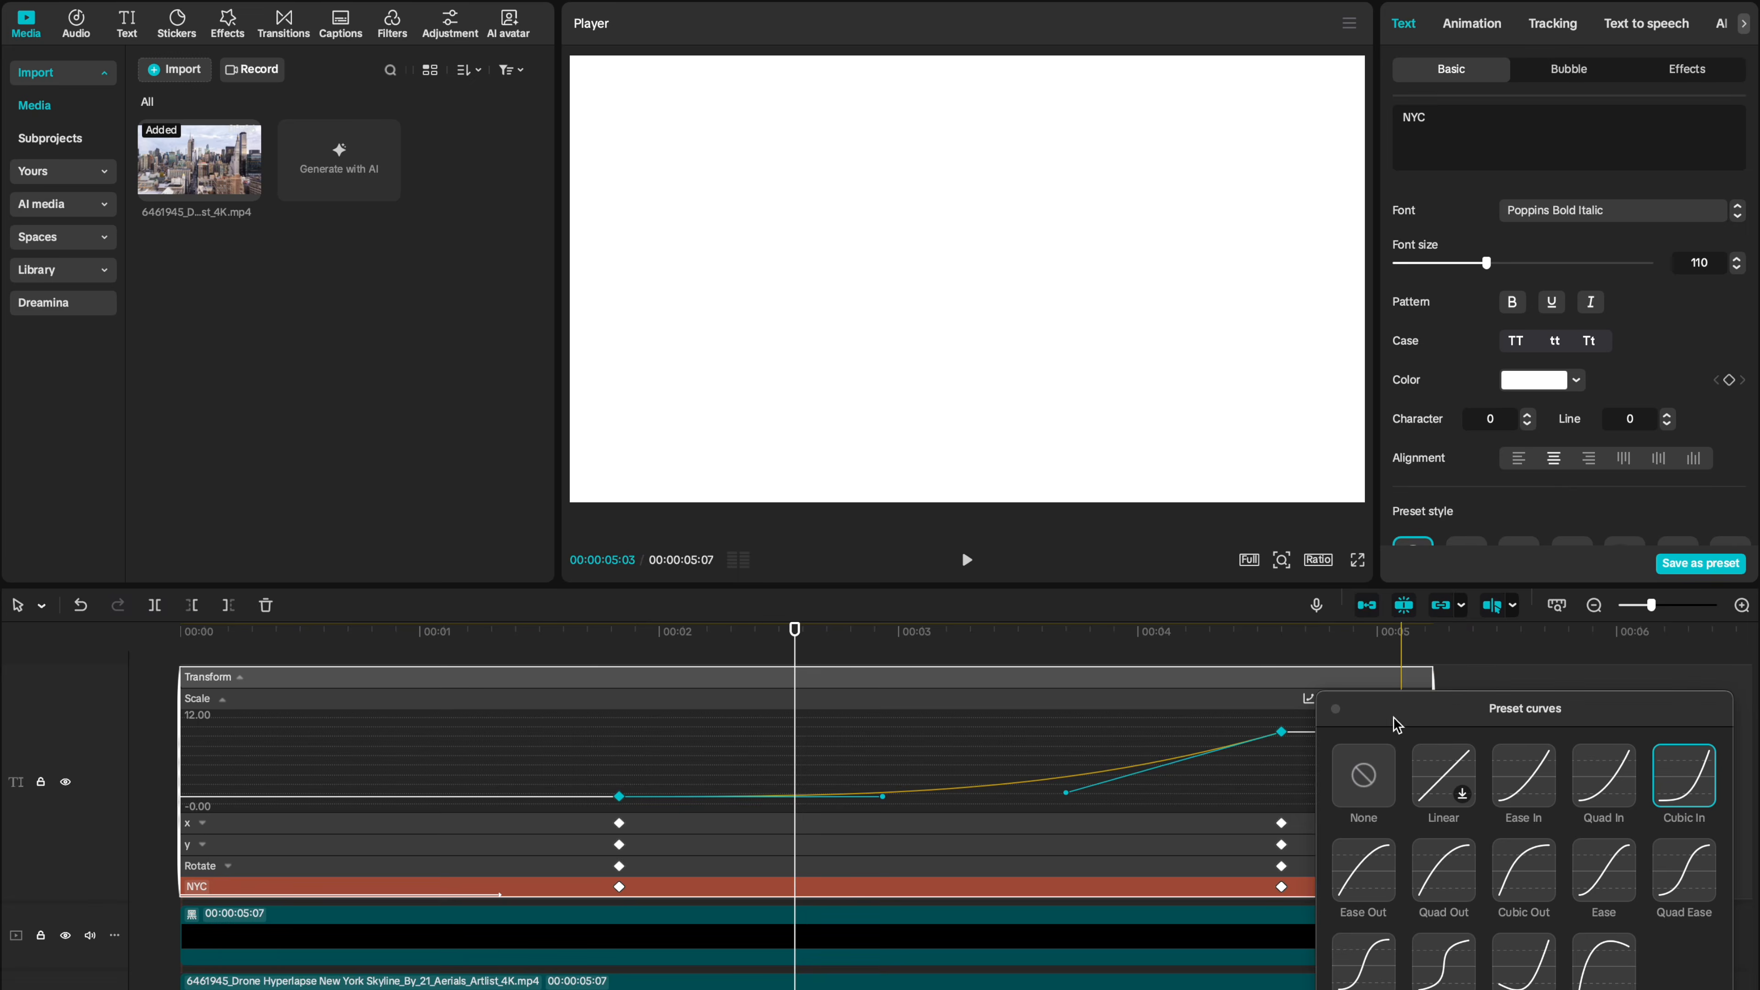
key(space)
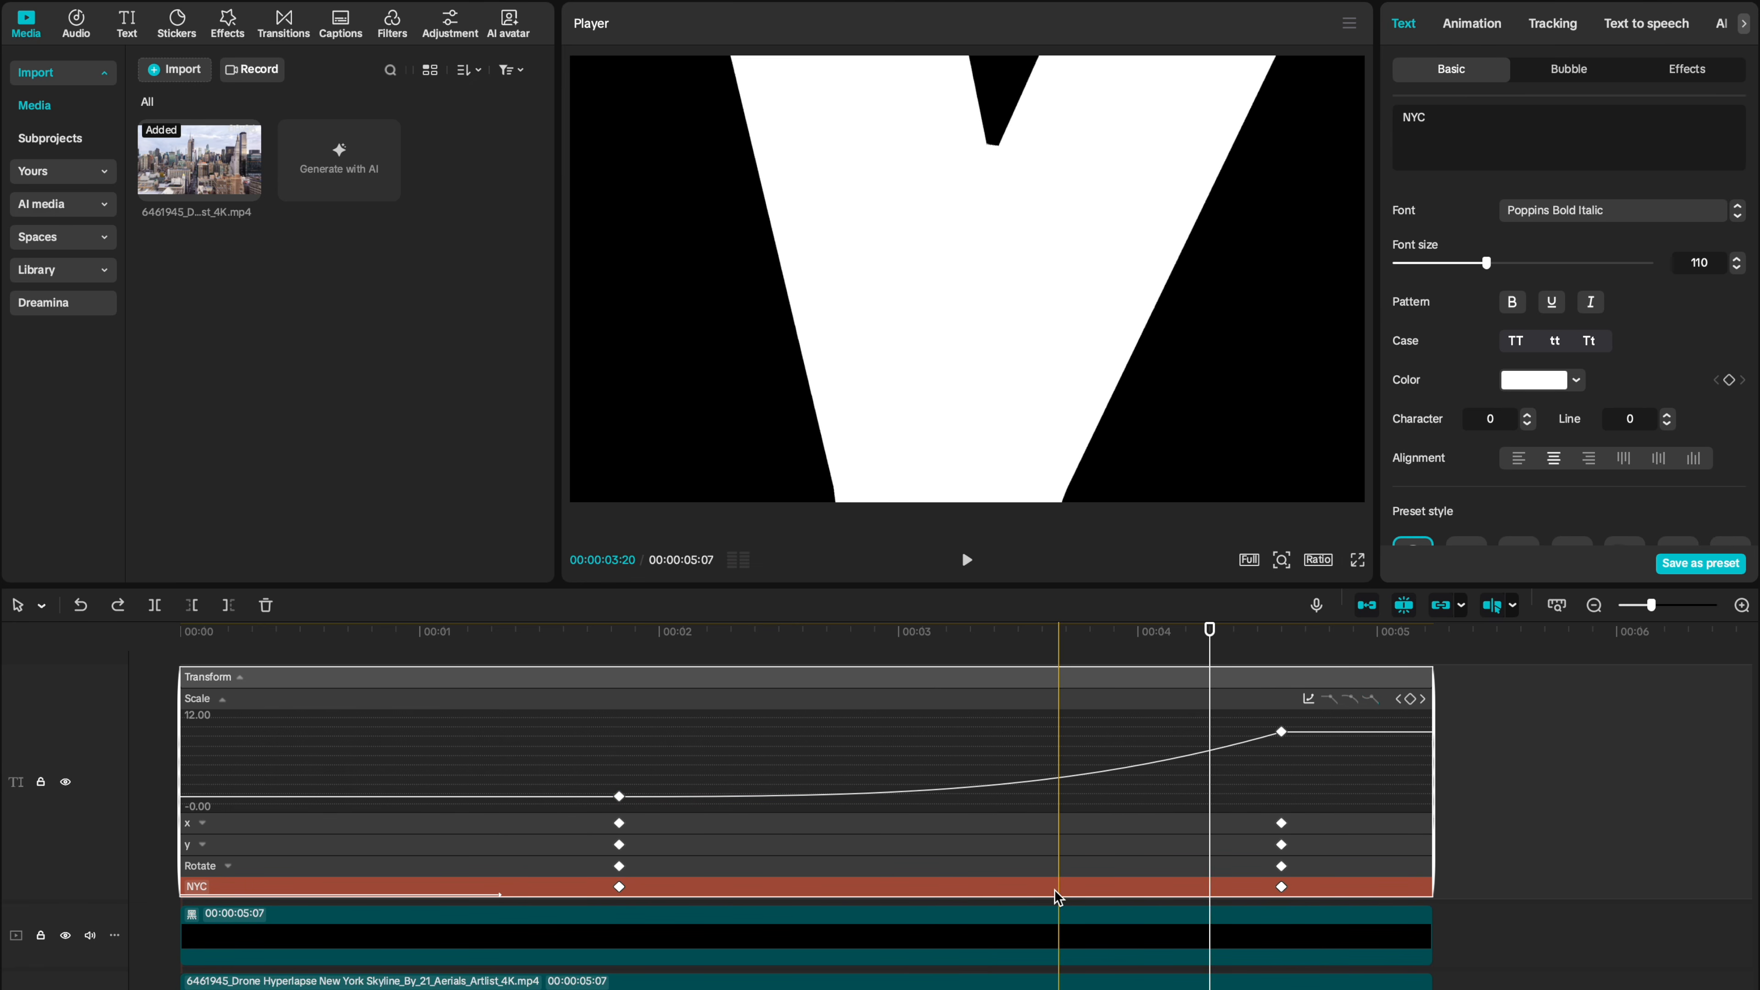
click(1056, 897)
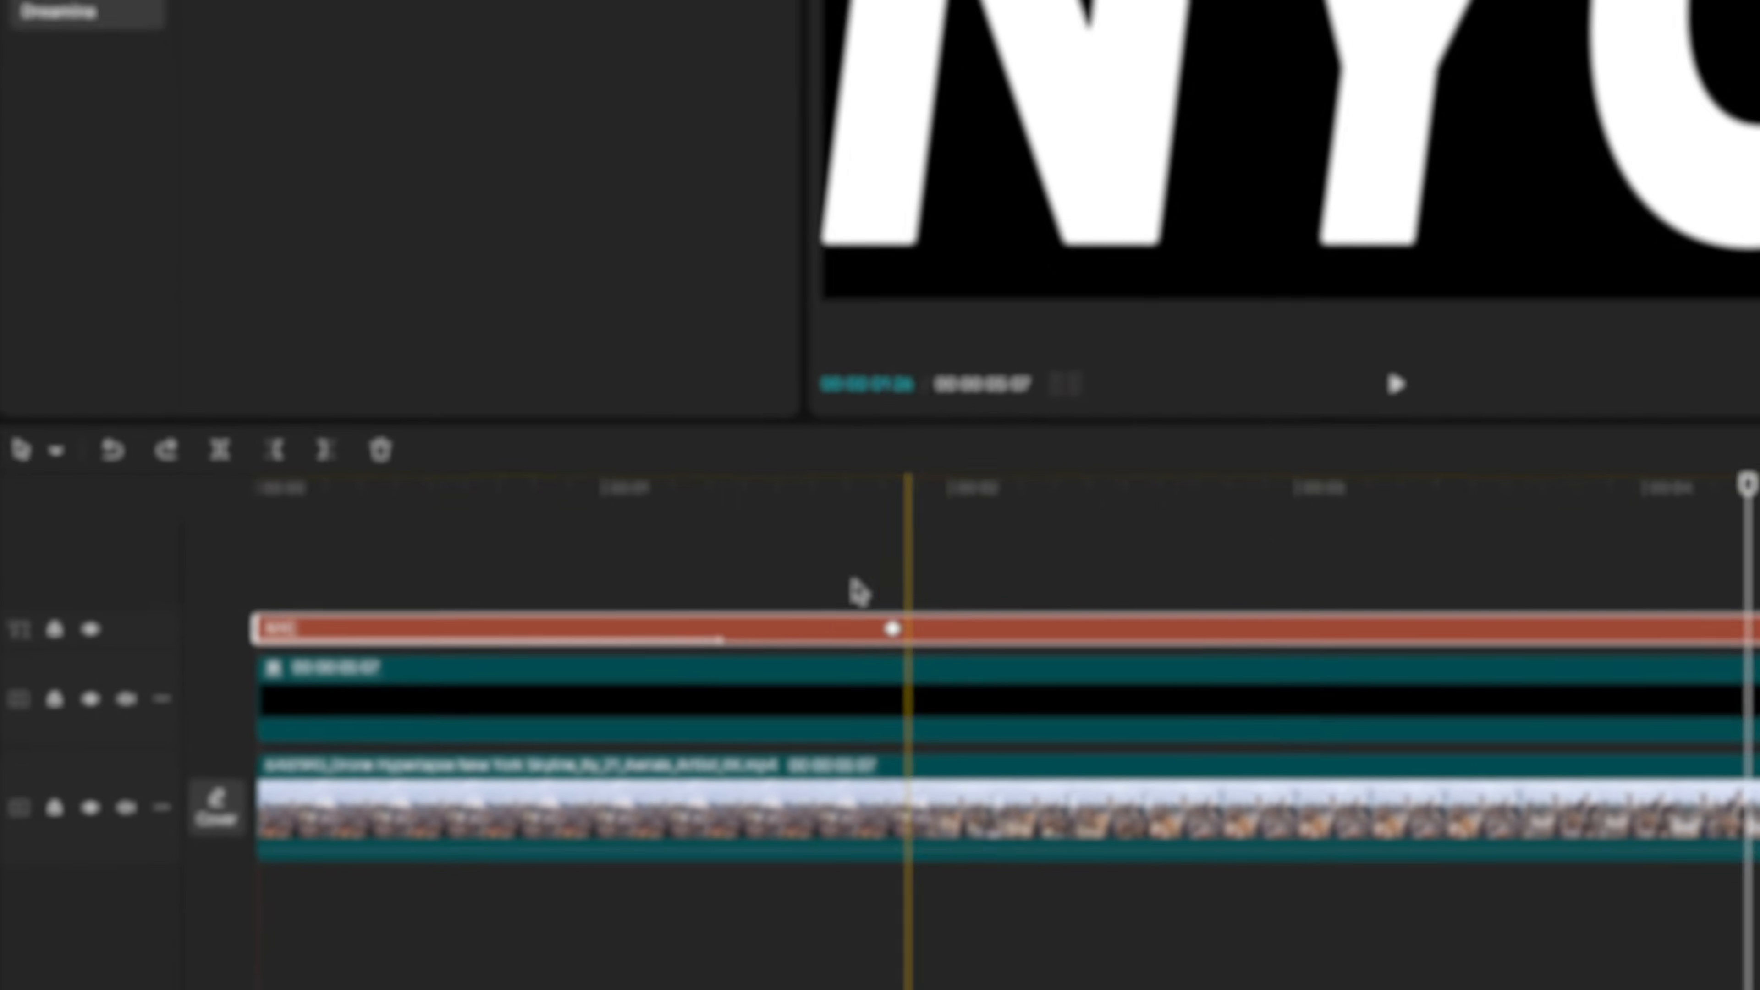
Combine the NYC text and the black clip into one compound clip.
drag(778, 587, 939, 710)
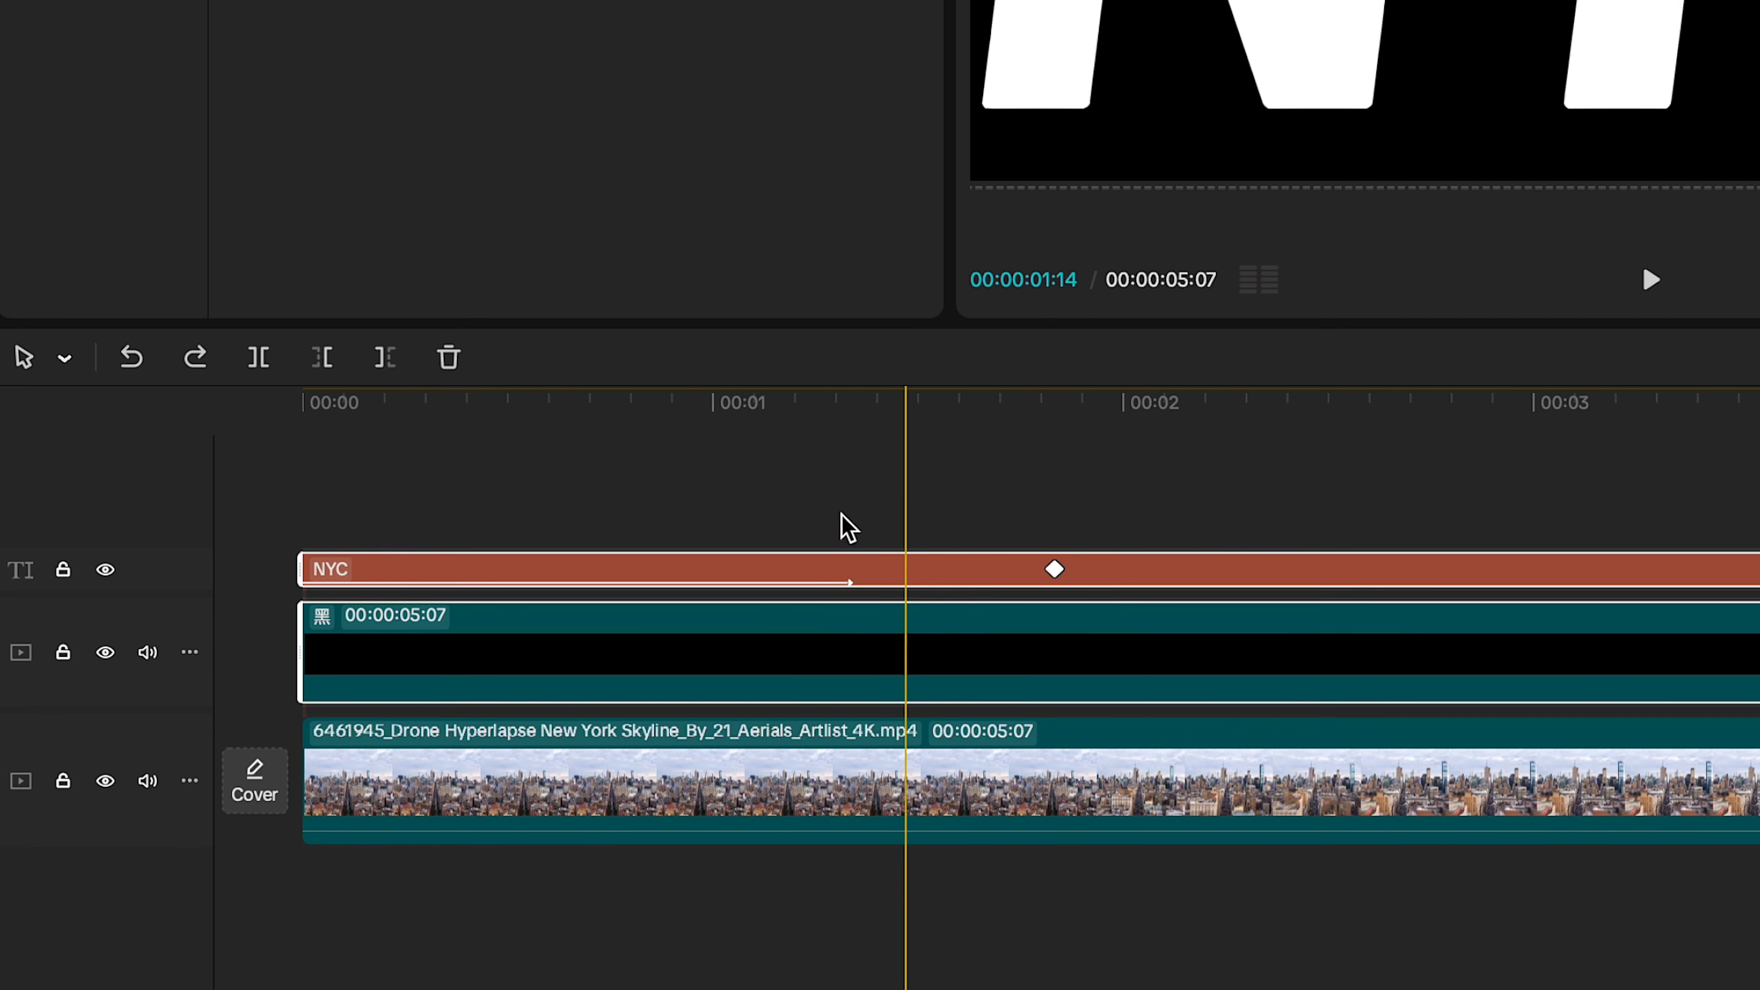
right_click(961, 657)
right_click(955, 669)
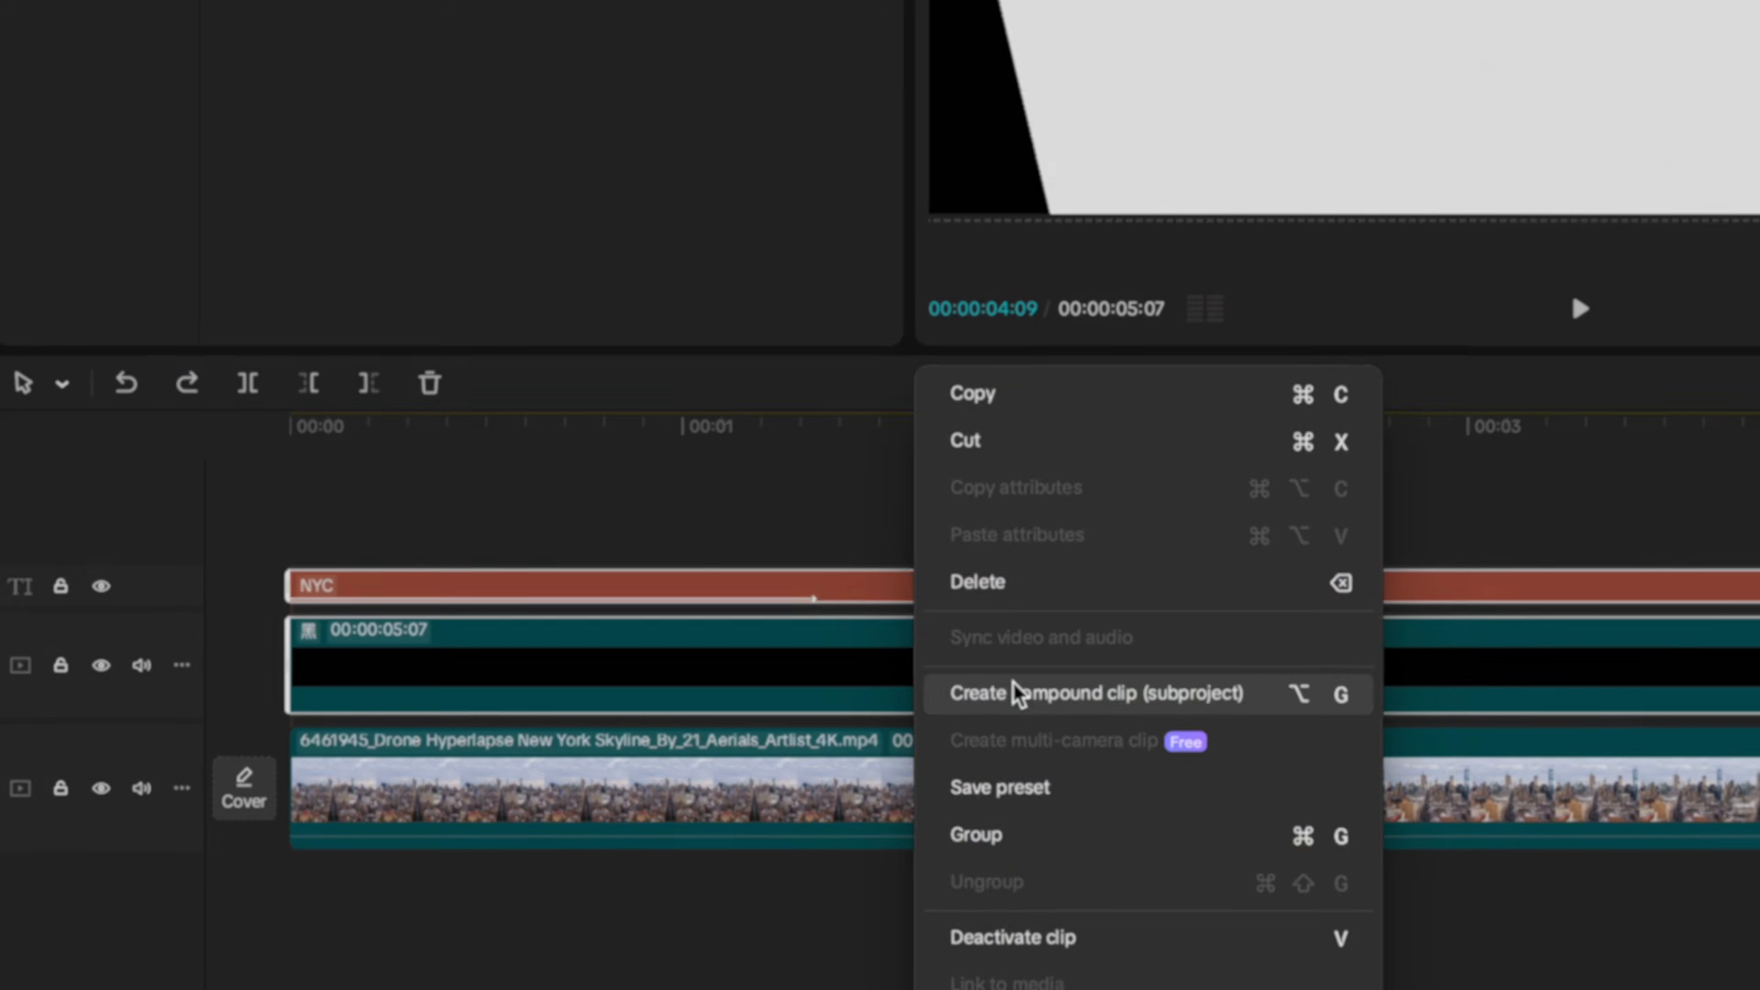
click(1051, 678)
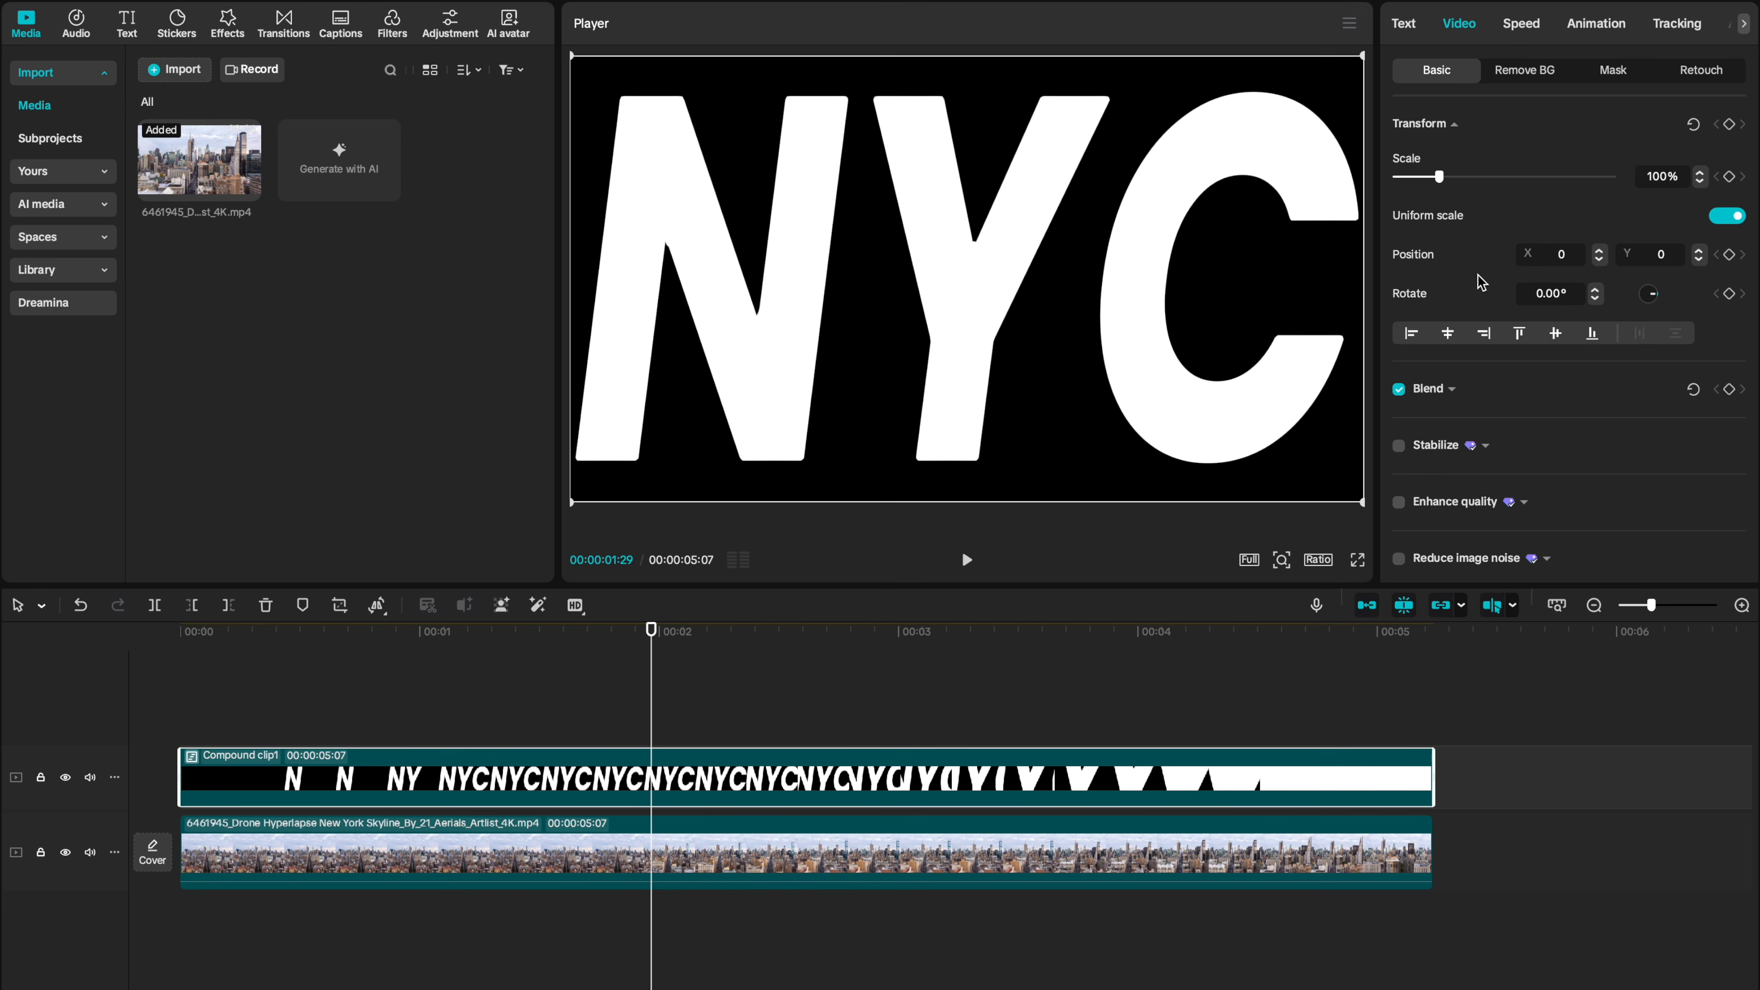
Change the blend mode of the compound clip over the skyline video.
scroll(1483, 312, down, 1)
click(1452, 353)
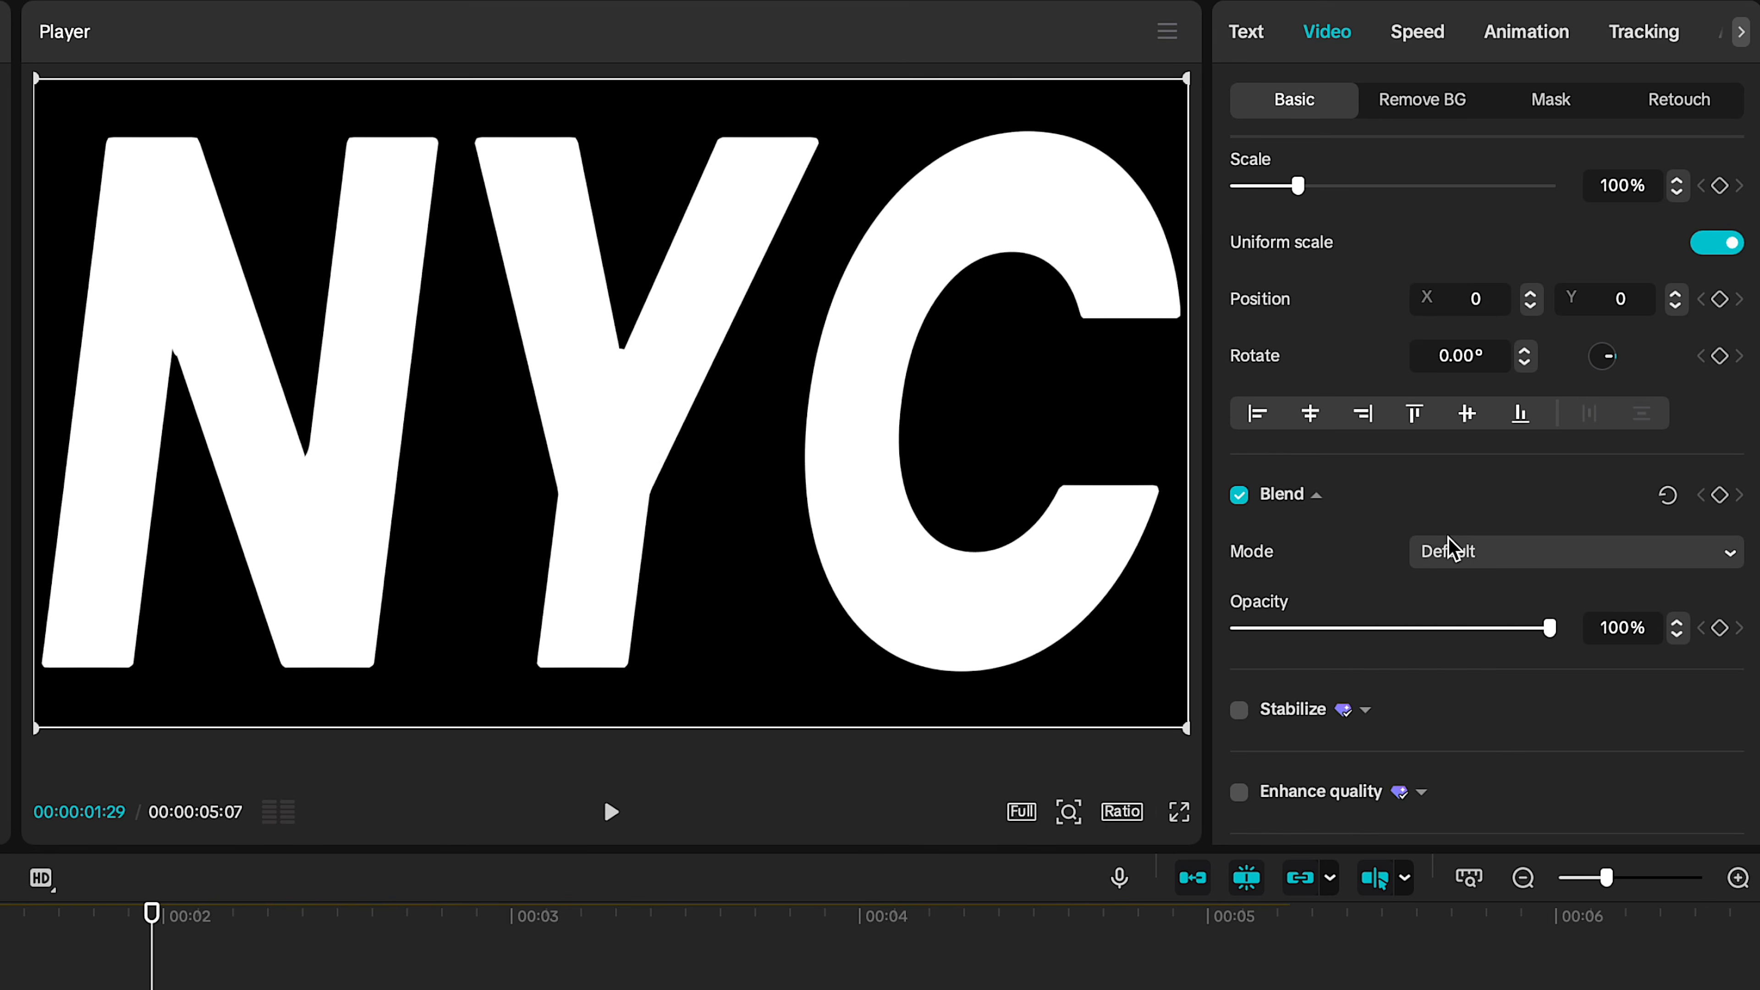
click(1450, 547)
click(1500, 957)
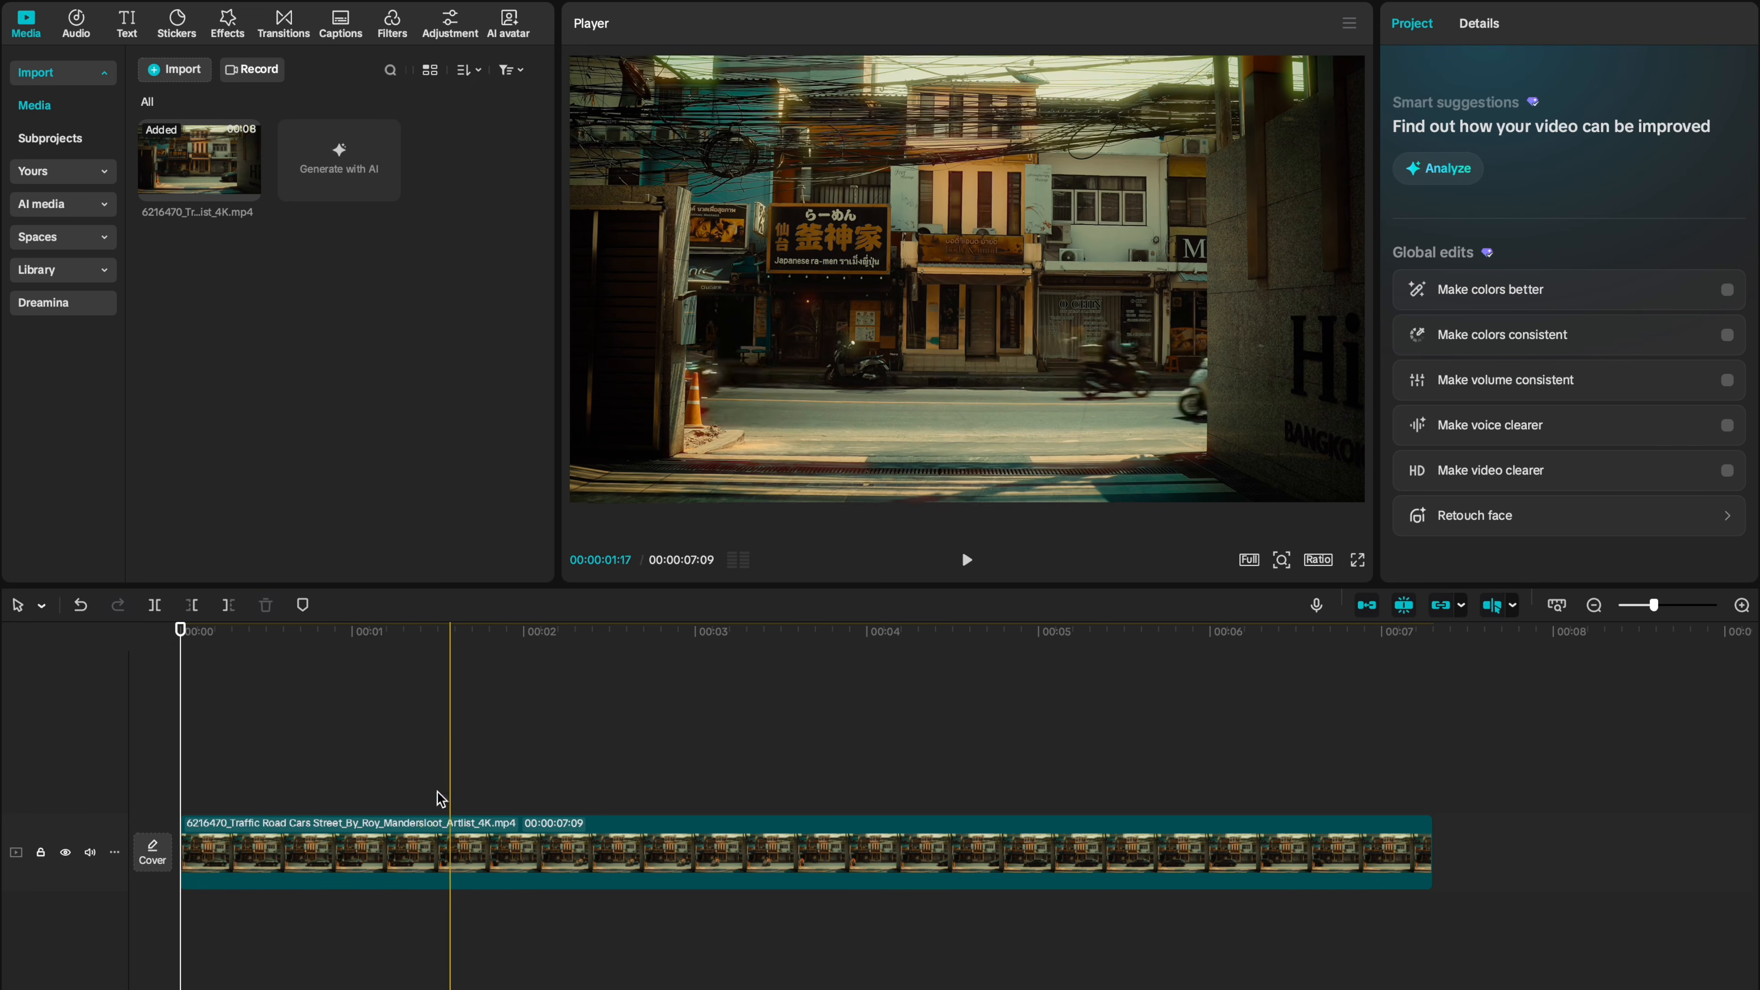
Add a default text in the Special Elite font over the street video and extend its clip to the video's end.
click(138, 28)
click(212, 132)
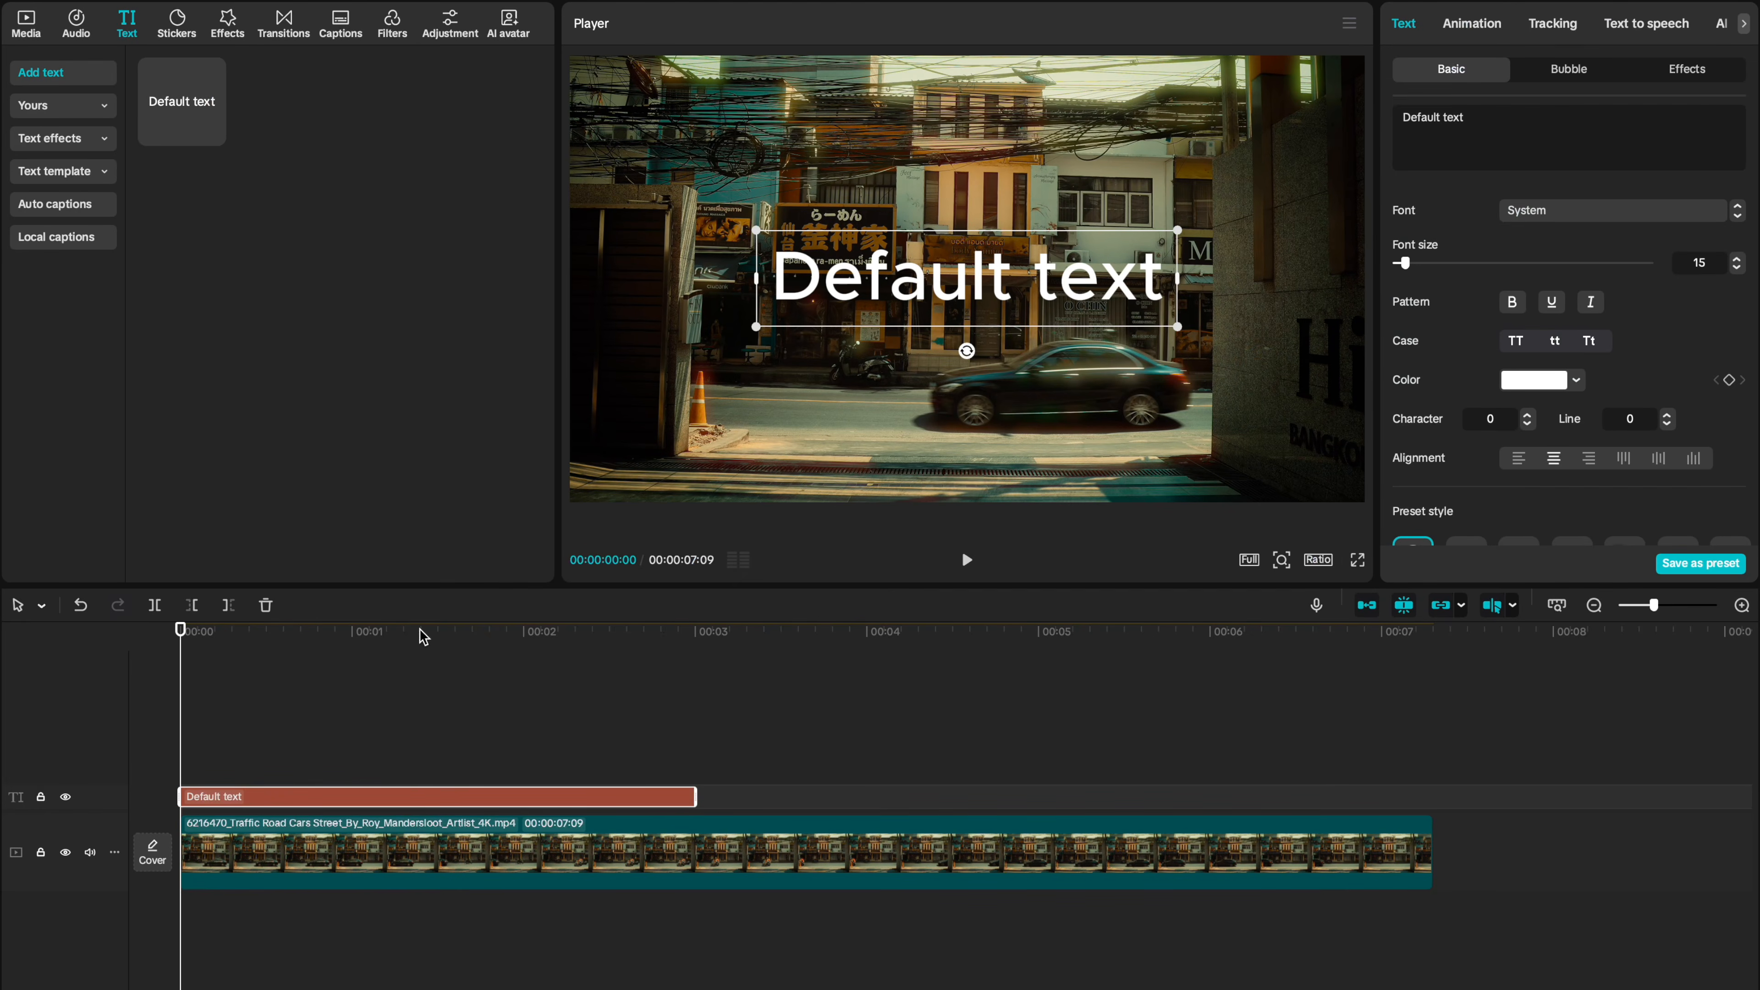
drag(693, 792, 1433, 791)
click(706, 745)
click(705, 797)
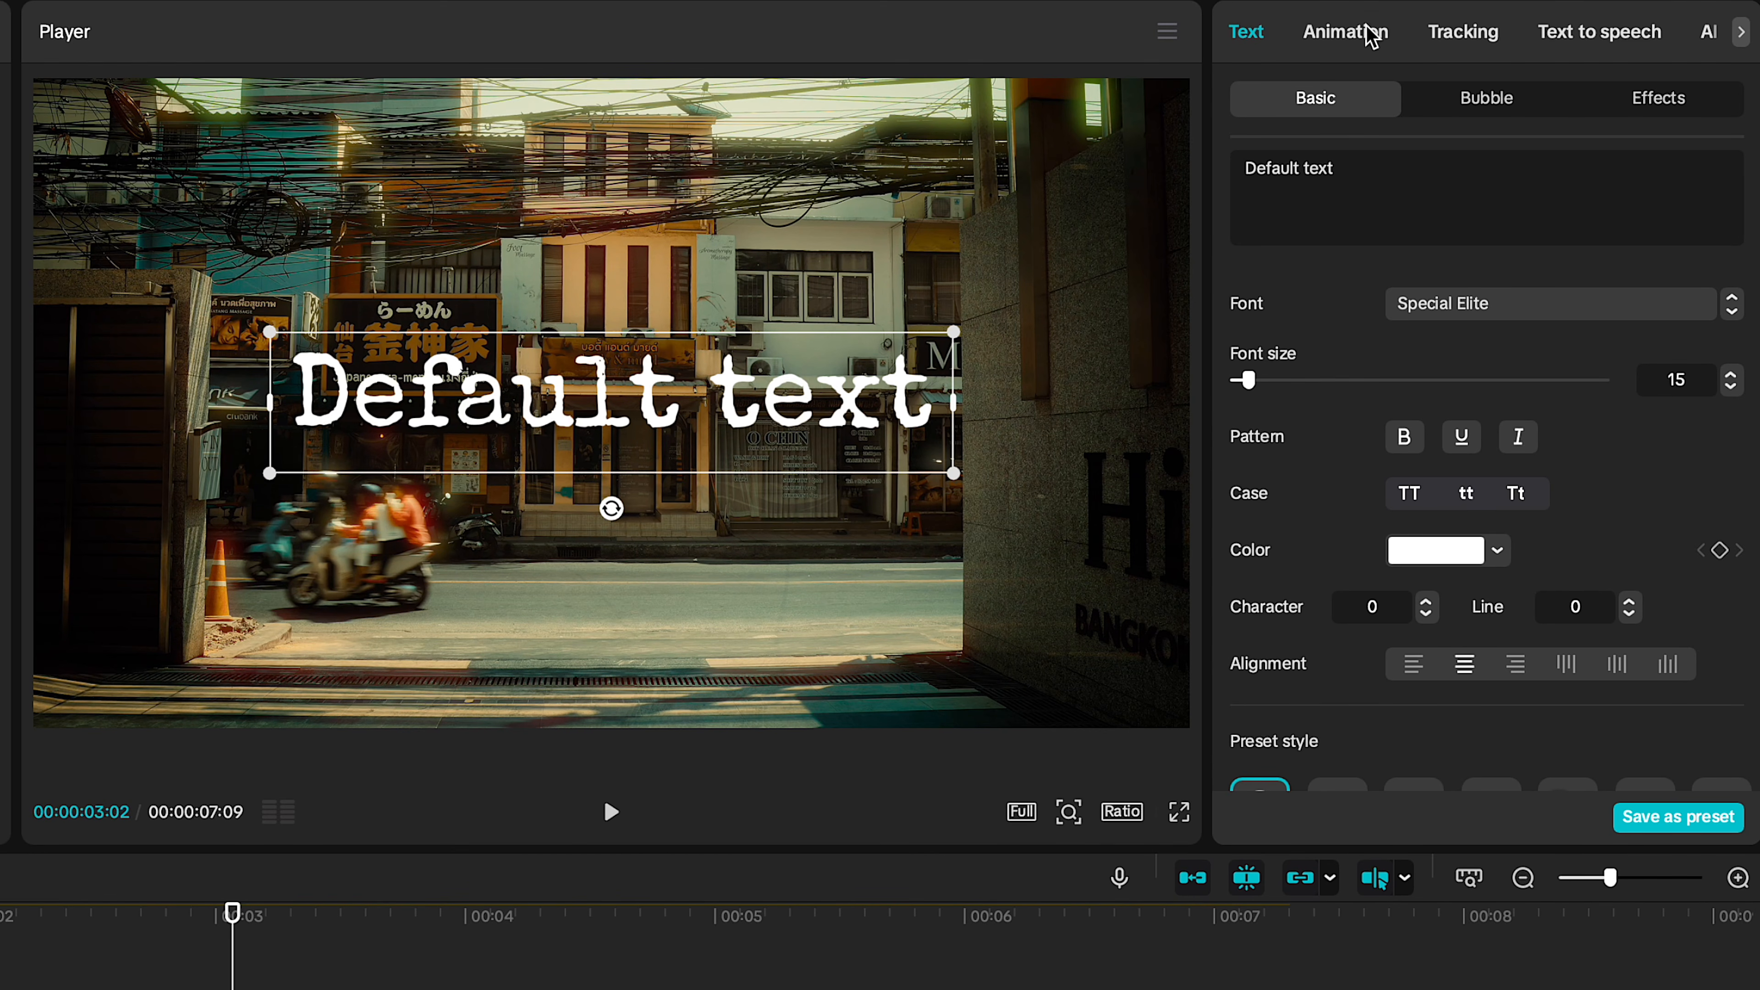
Give the street video's text the Typewriter entrance animation with a duration of 2.5 s.
click(1347, 32)
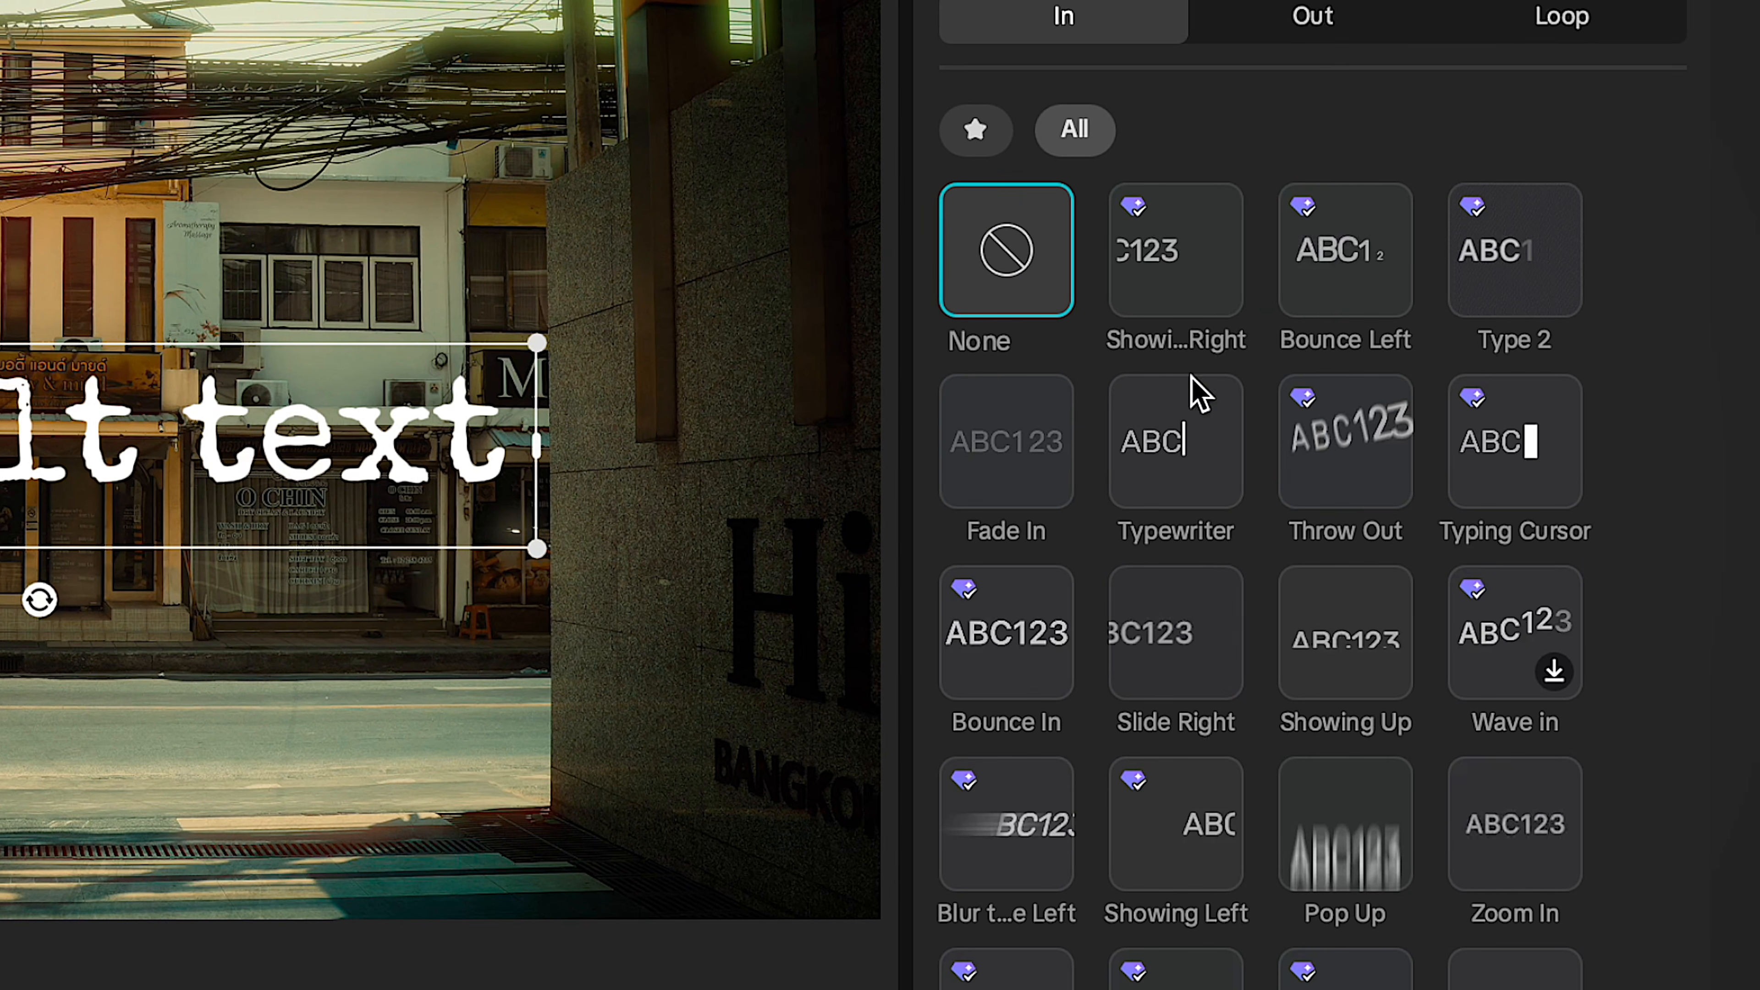
scroll(1186, 486, down, 6)
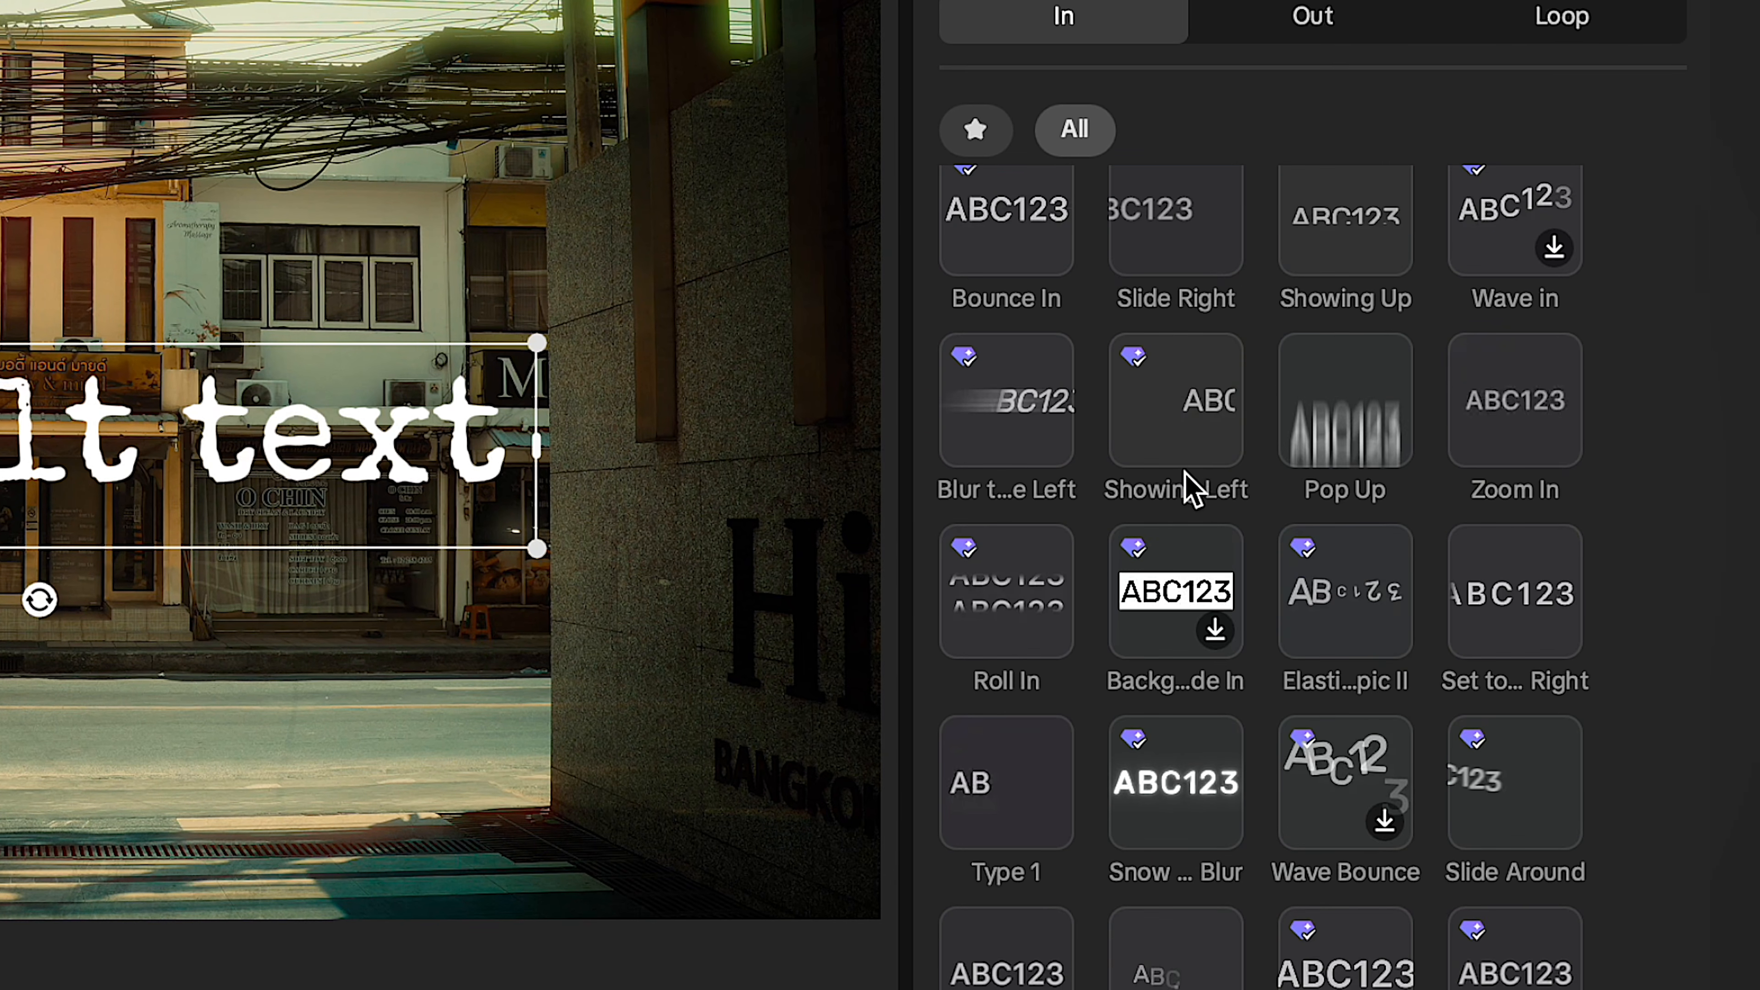
scroll(984, 804, up, 6)
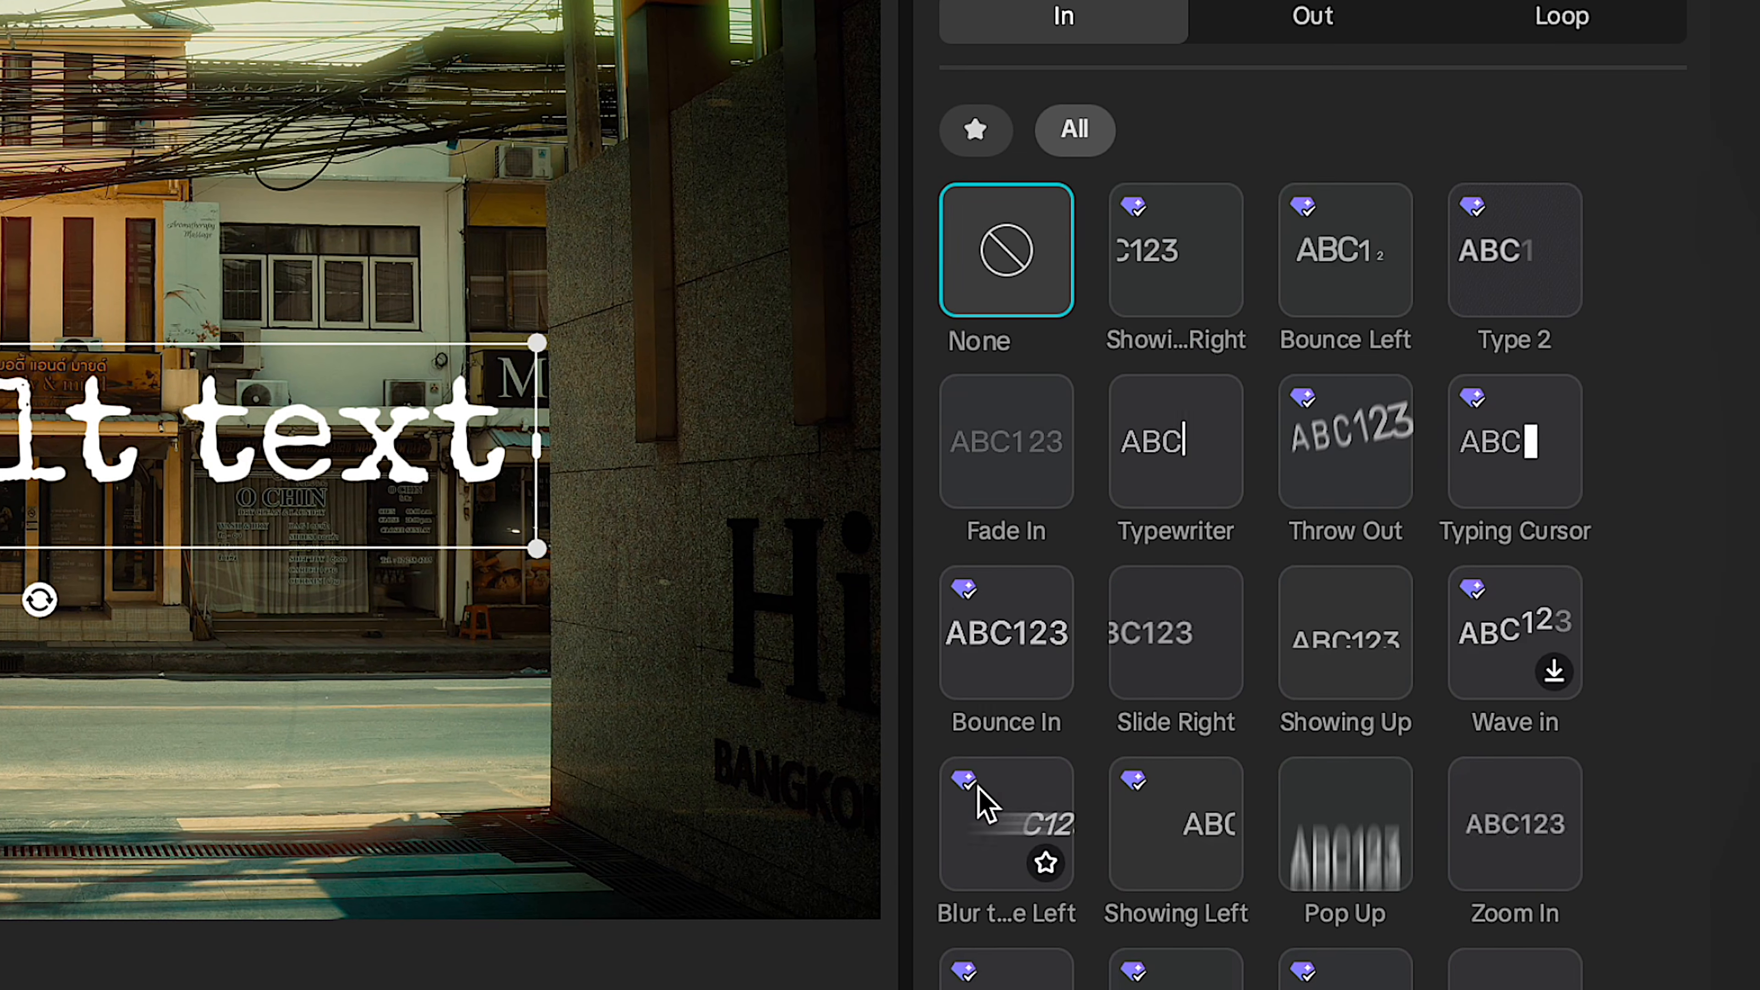
click(1178, 444)
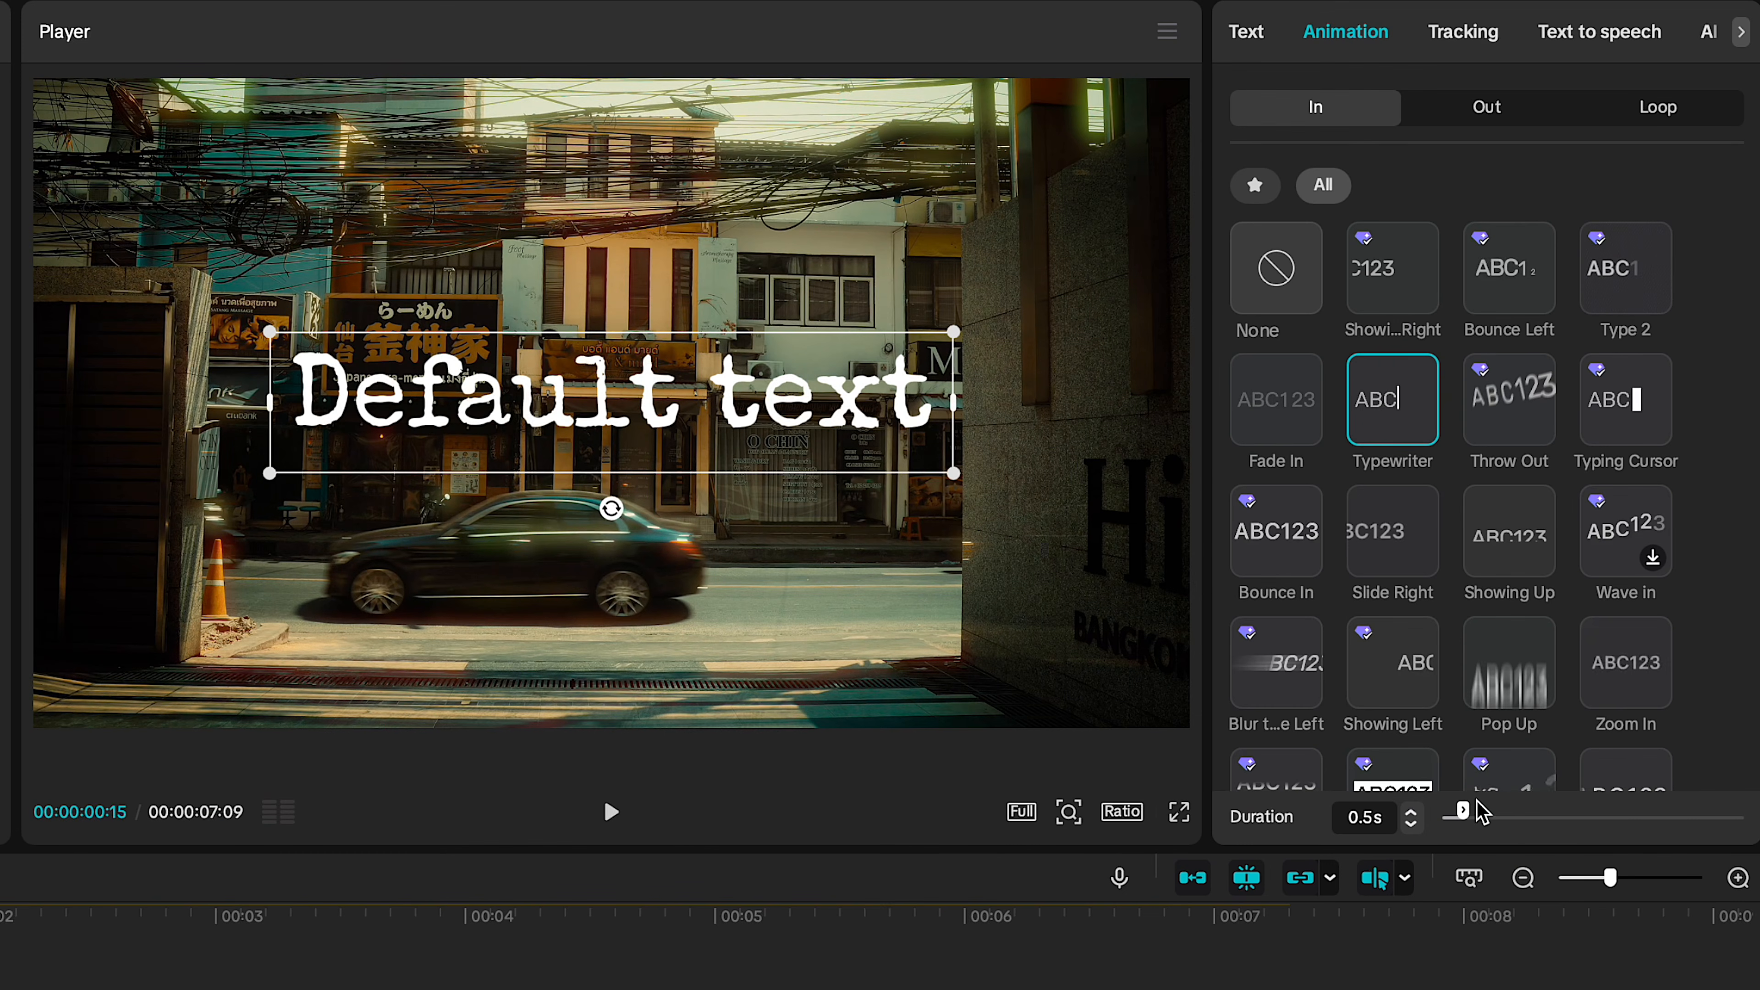
drag(1536, 811, 1540, 813)
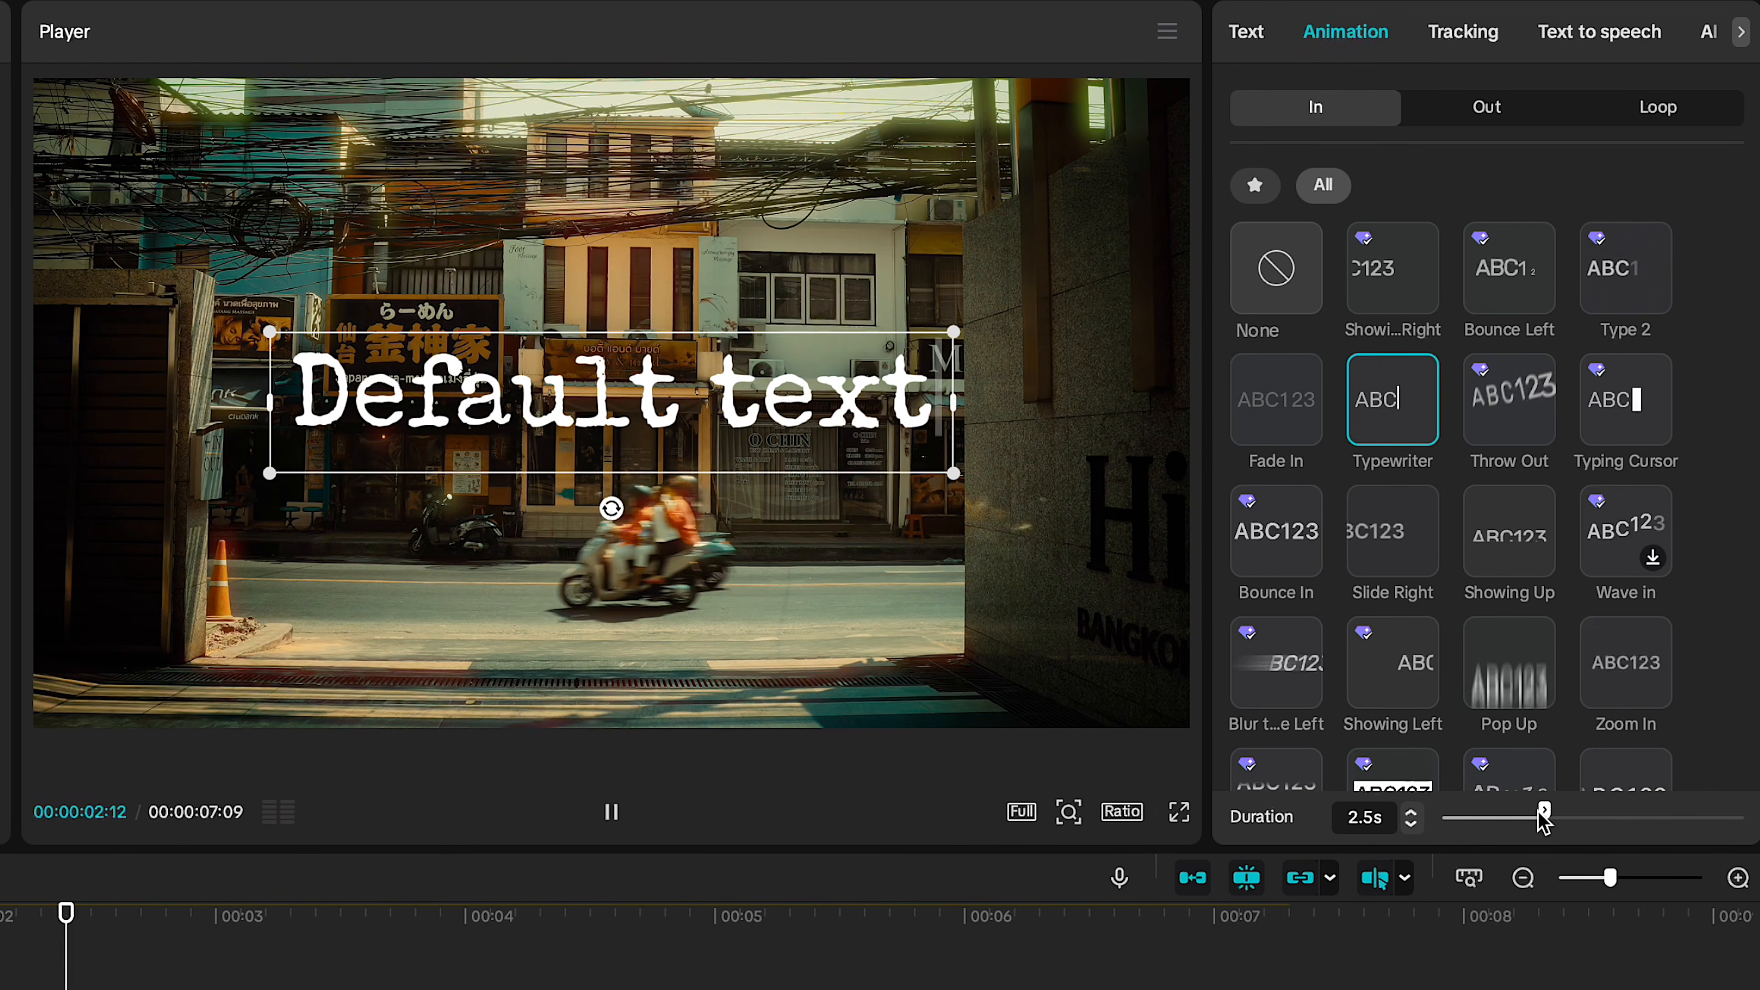
Give the street video's text the Typewriter exit animation.
scroll(1583, 525, down, 3)
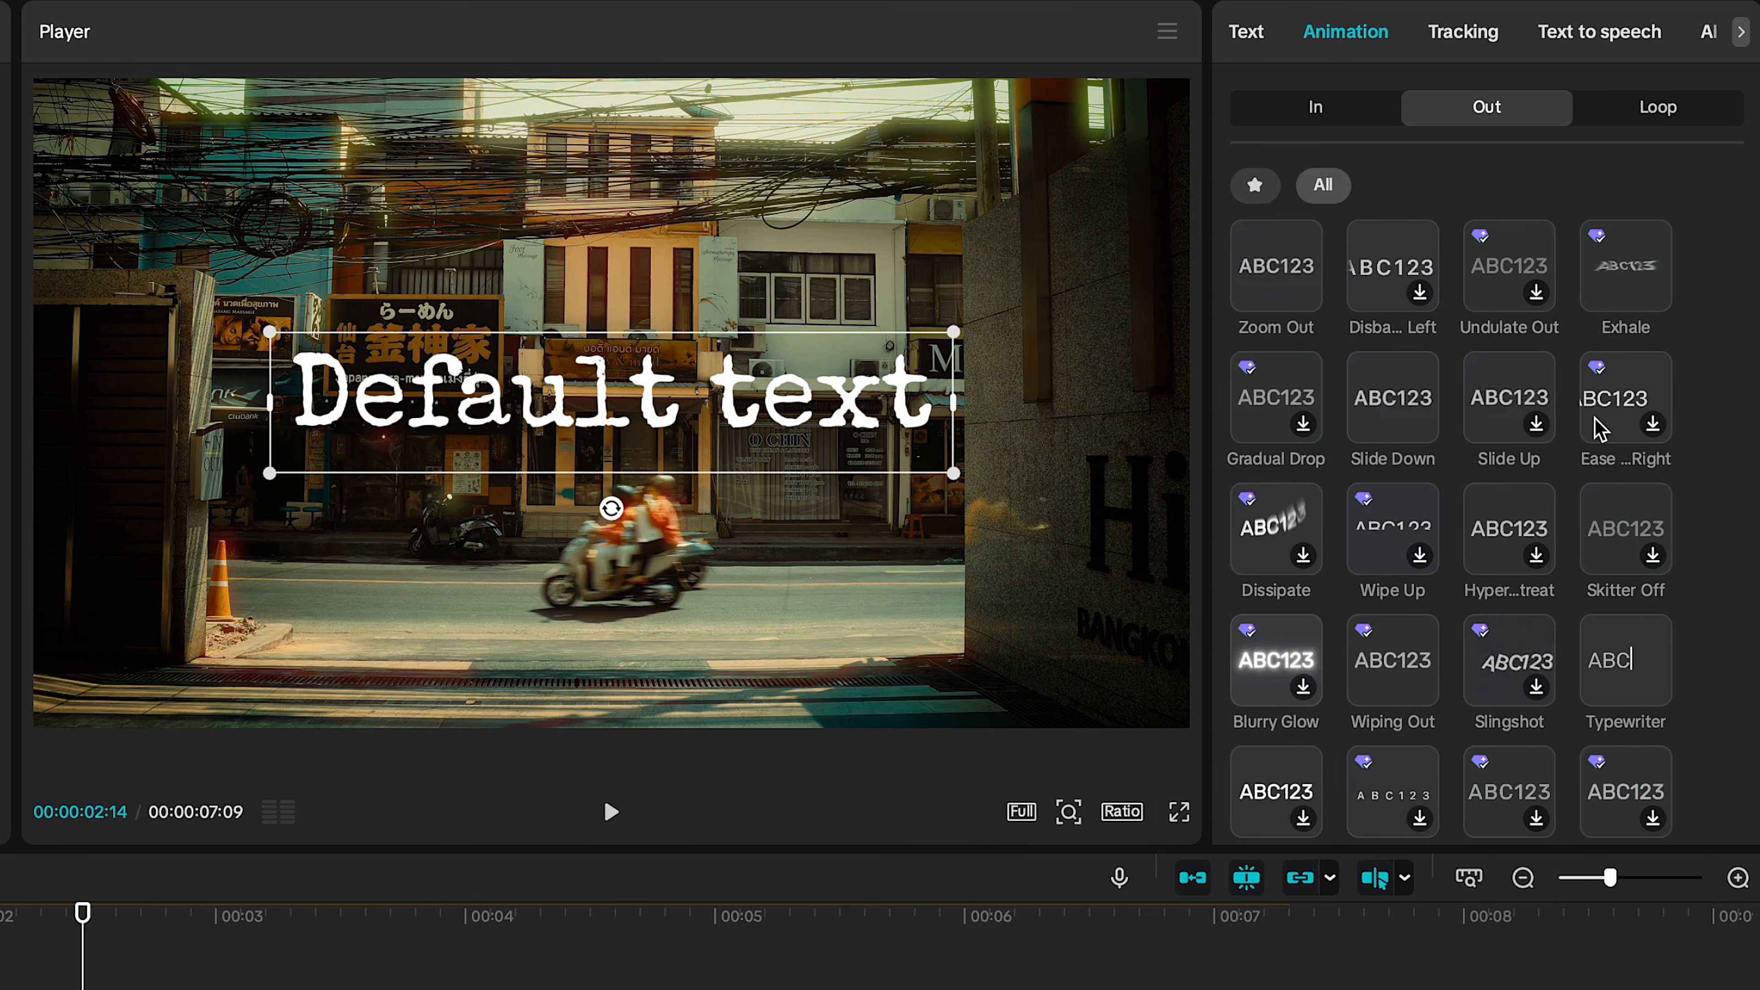
click(1656, 643)
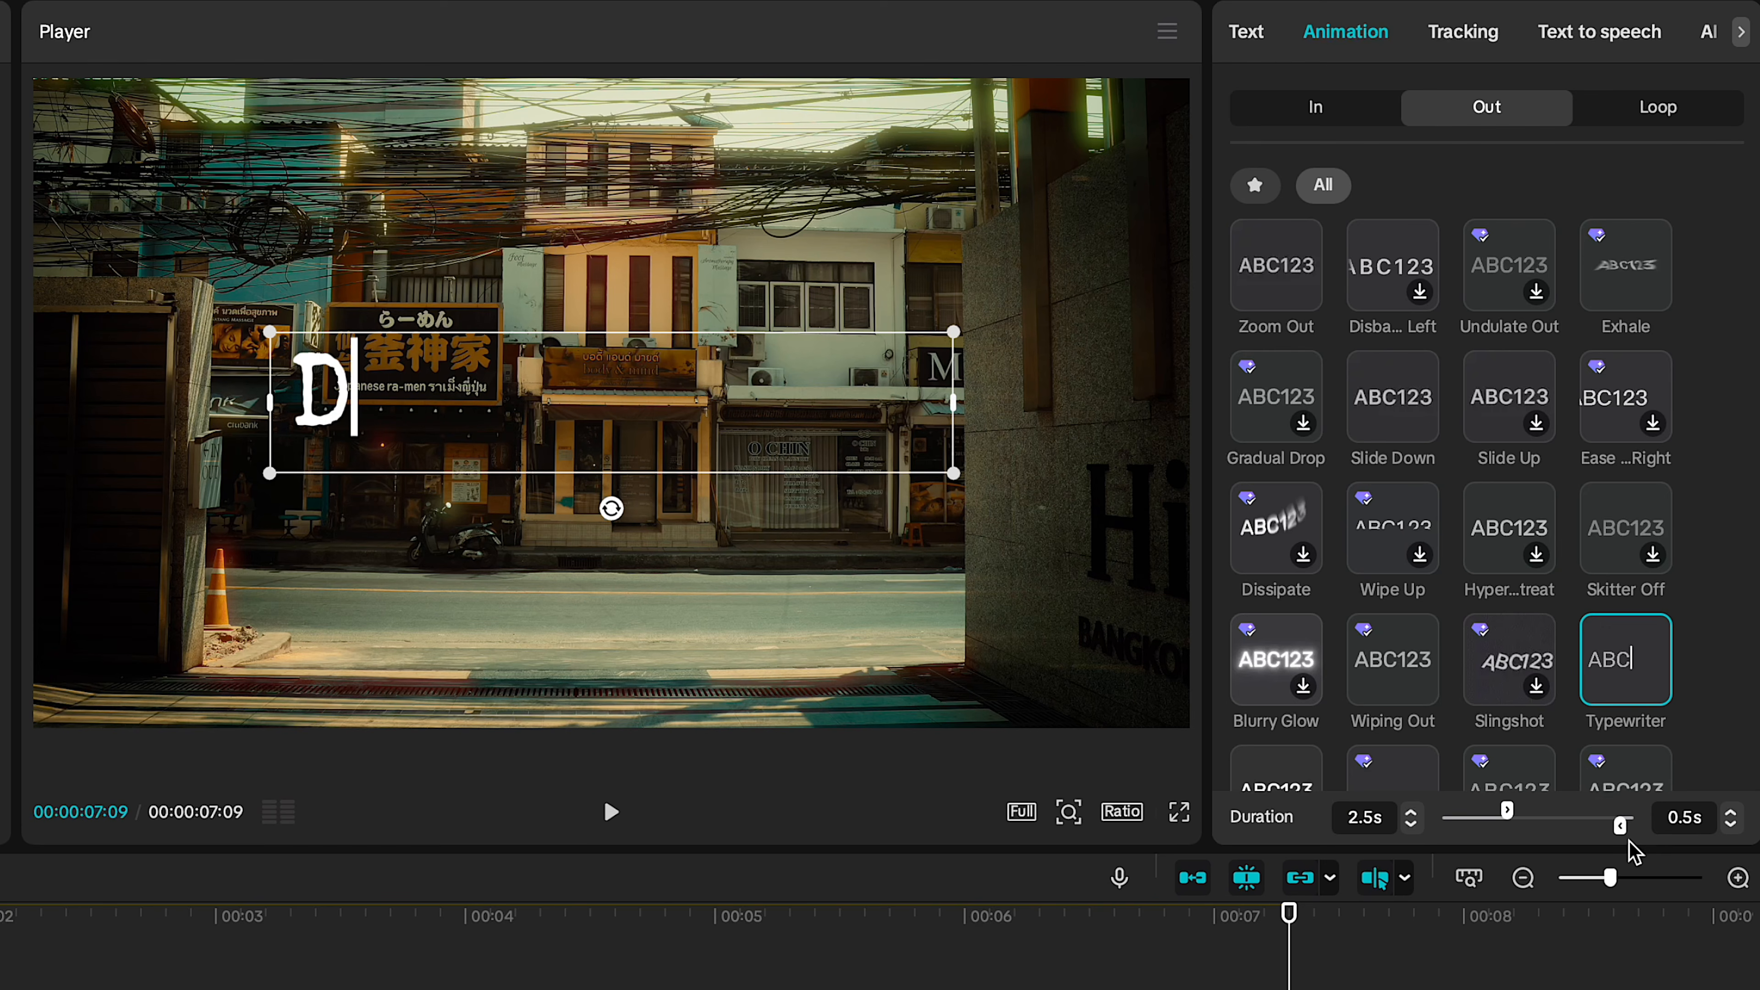
Change the street video's text to "BANGKOK • 10AM • DECEMBER 3RD" and reduce its font size so the line fits the frame.
click(1247, 32)
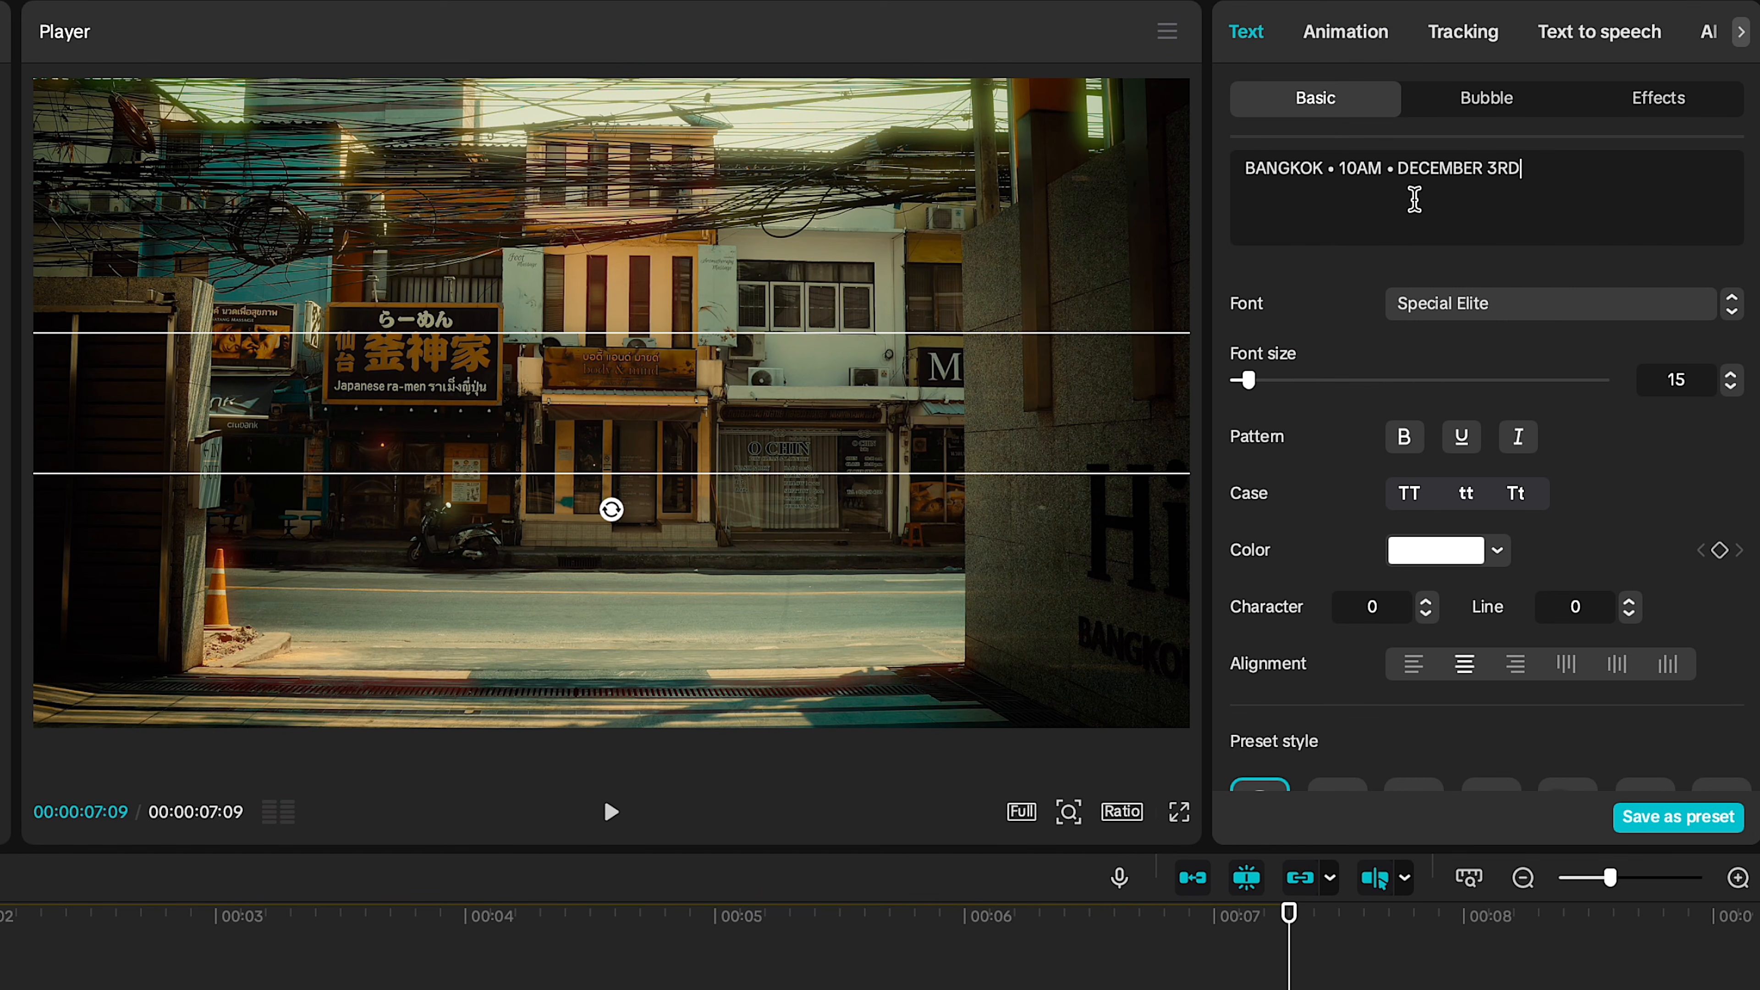
click(1730, 387)
click(1730, 387)
click(1731, 387)
click(1730, 386)
key(none)
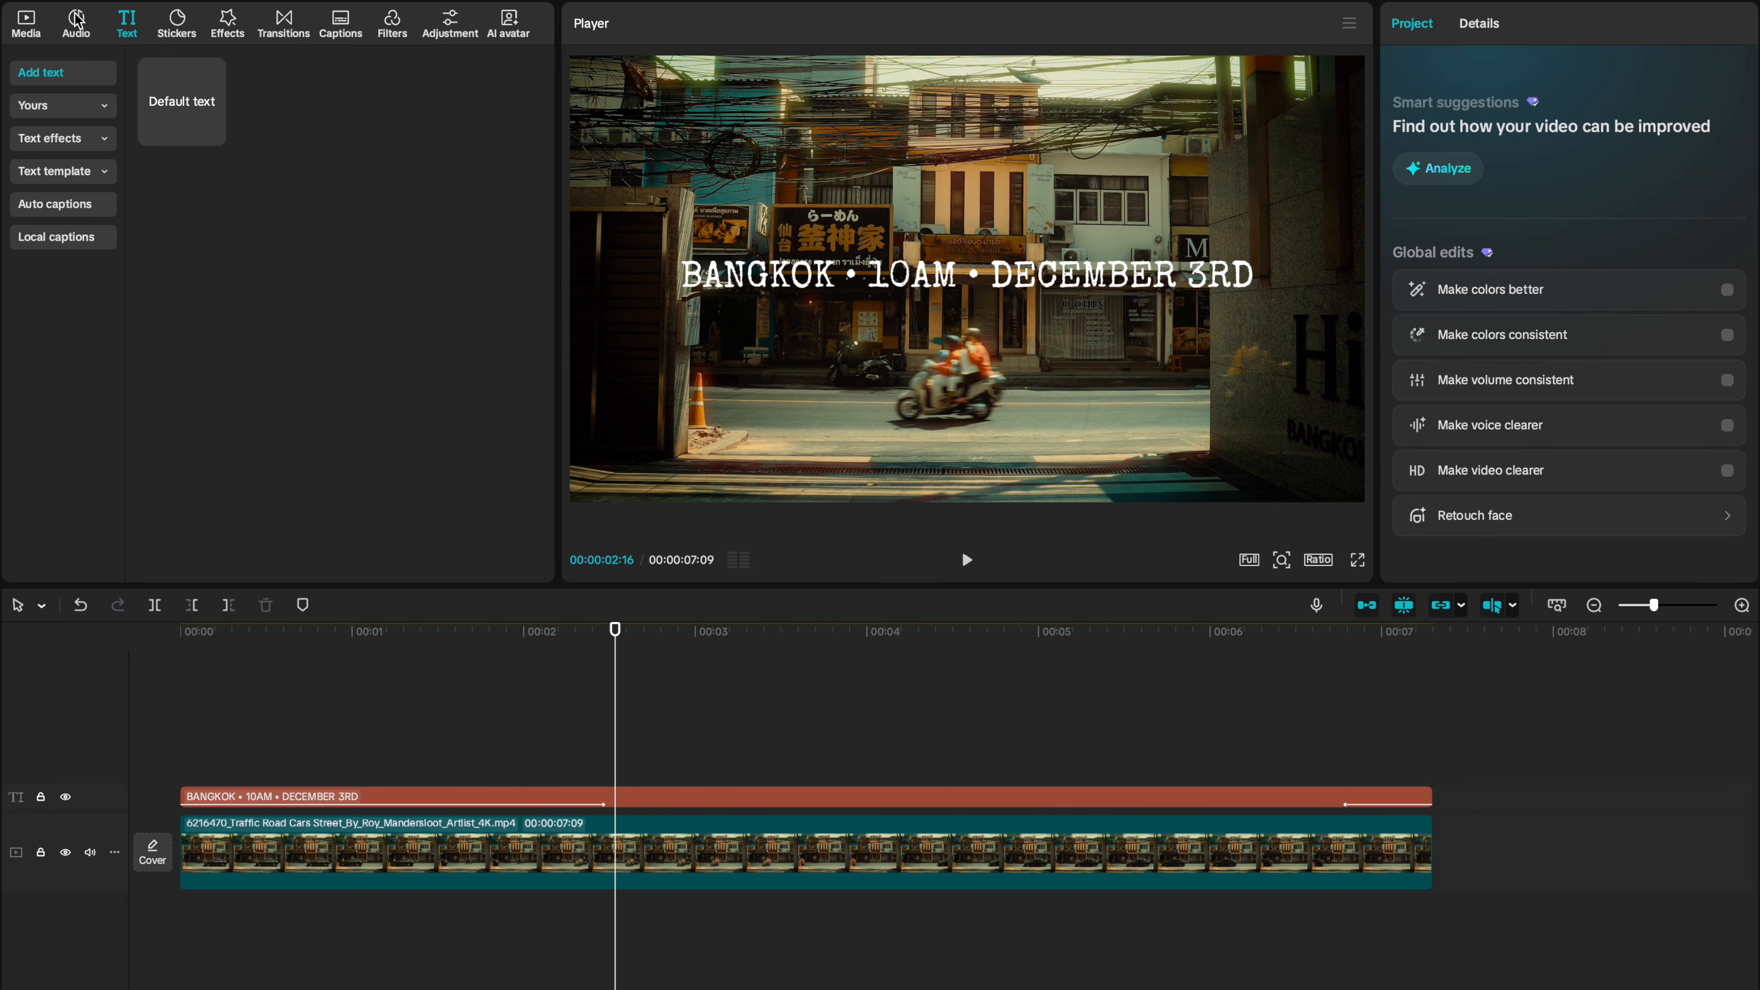
Search the sound effects for "typewriter" and place Punching sound of typewriter beneath the street video at its start.
click(76, 19)
click(63, 137)
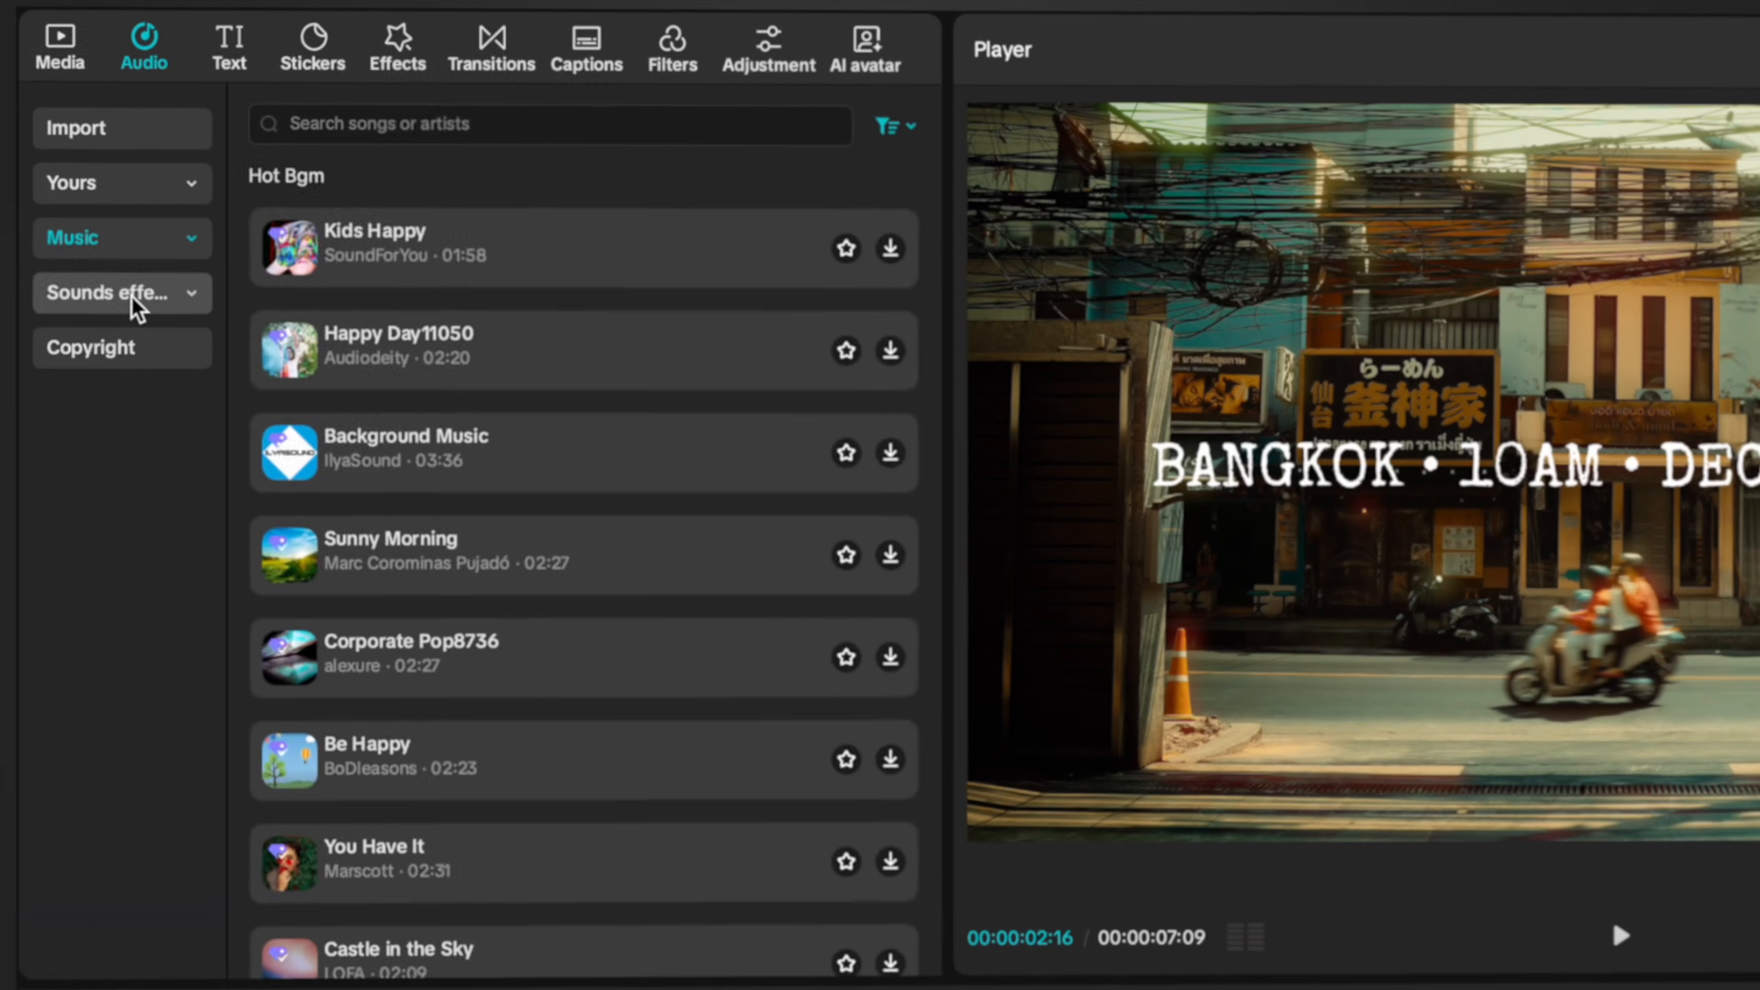
click(62, 170)
click(237, 67)
text(typewriter)
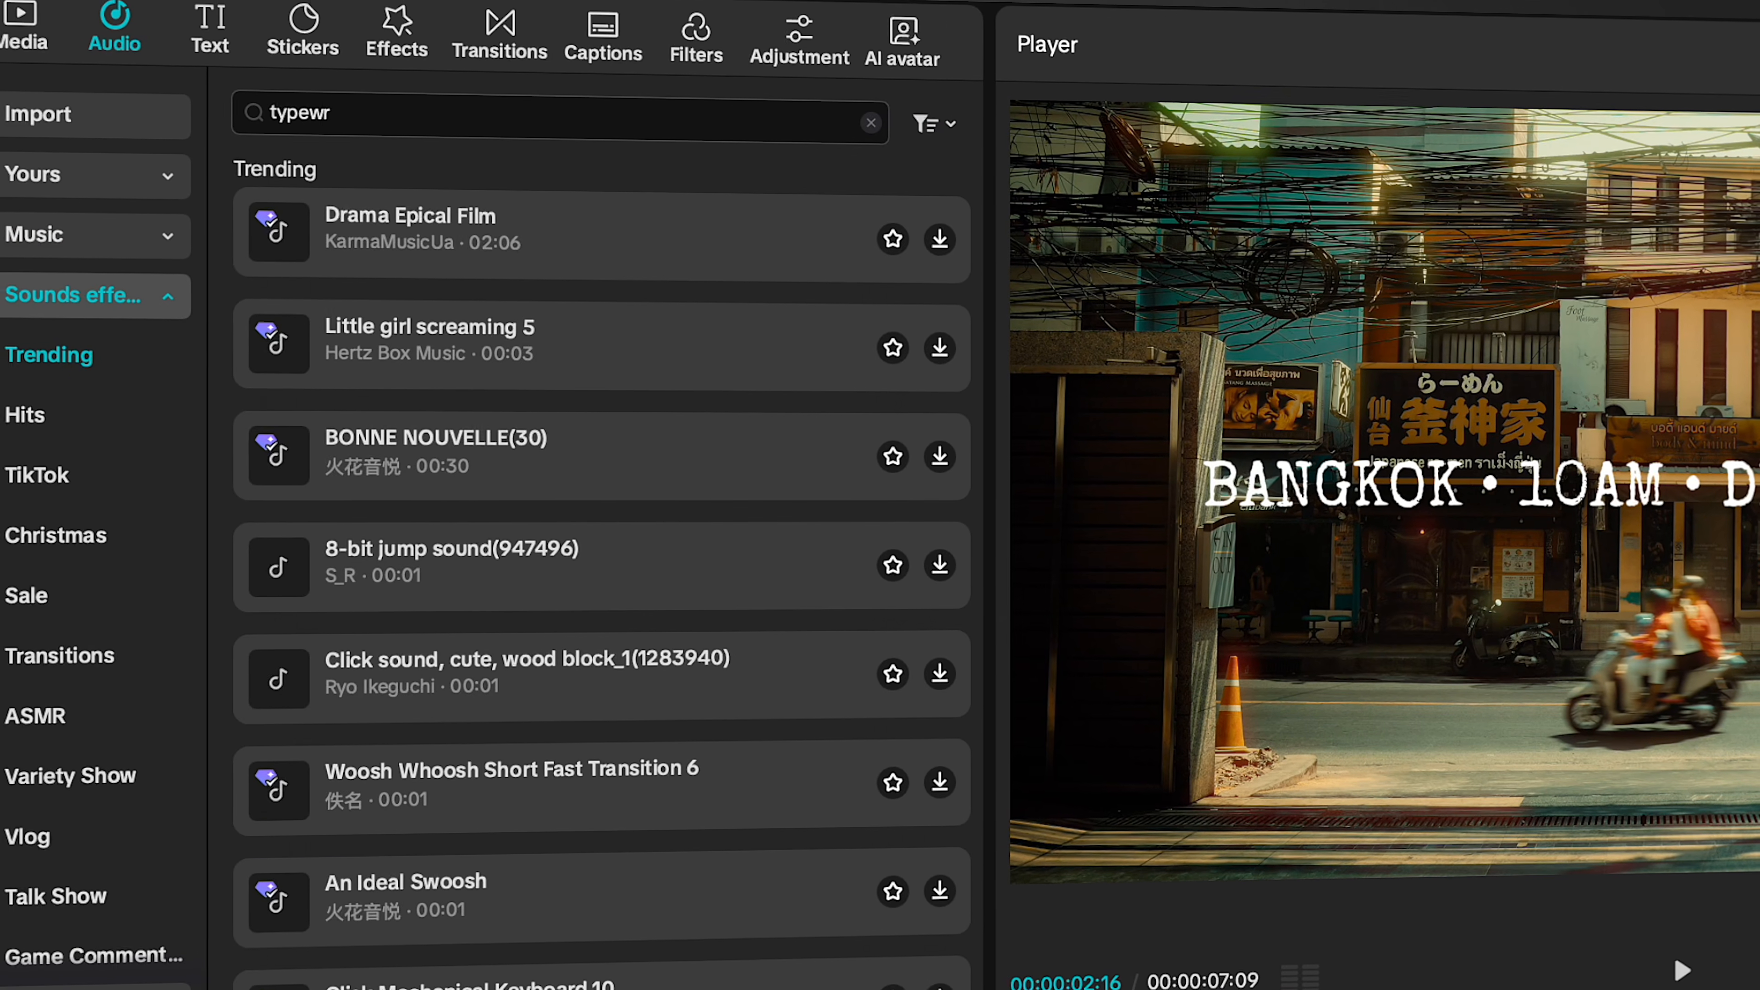
key(Return)
click(492, 337)
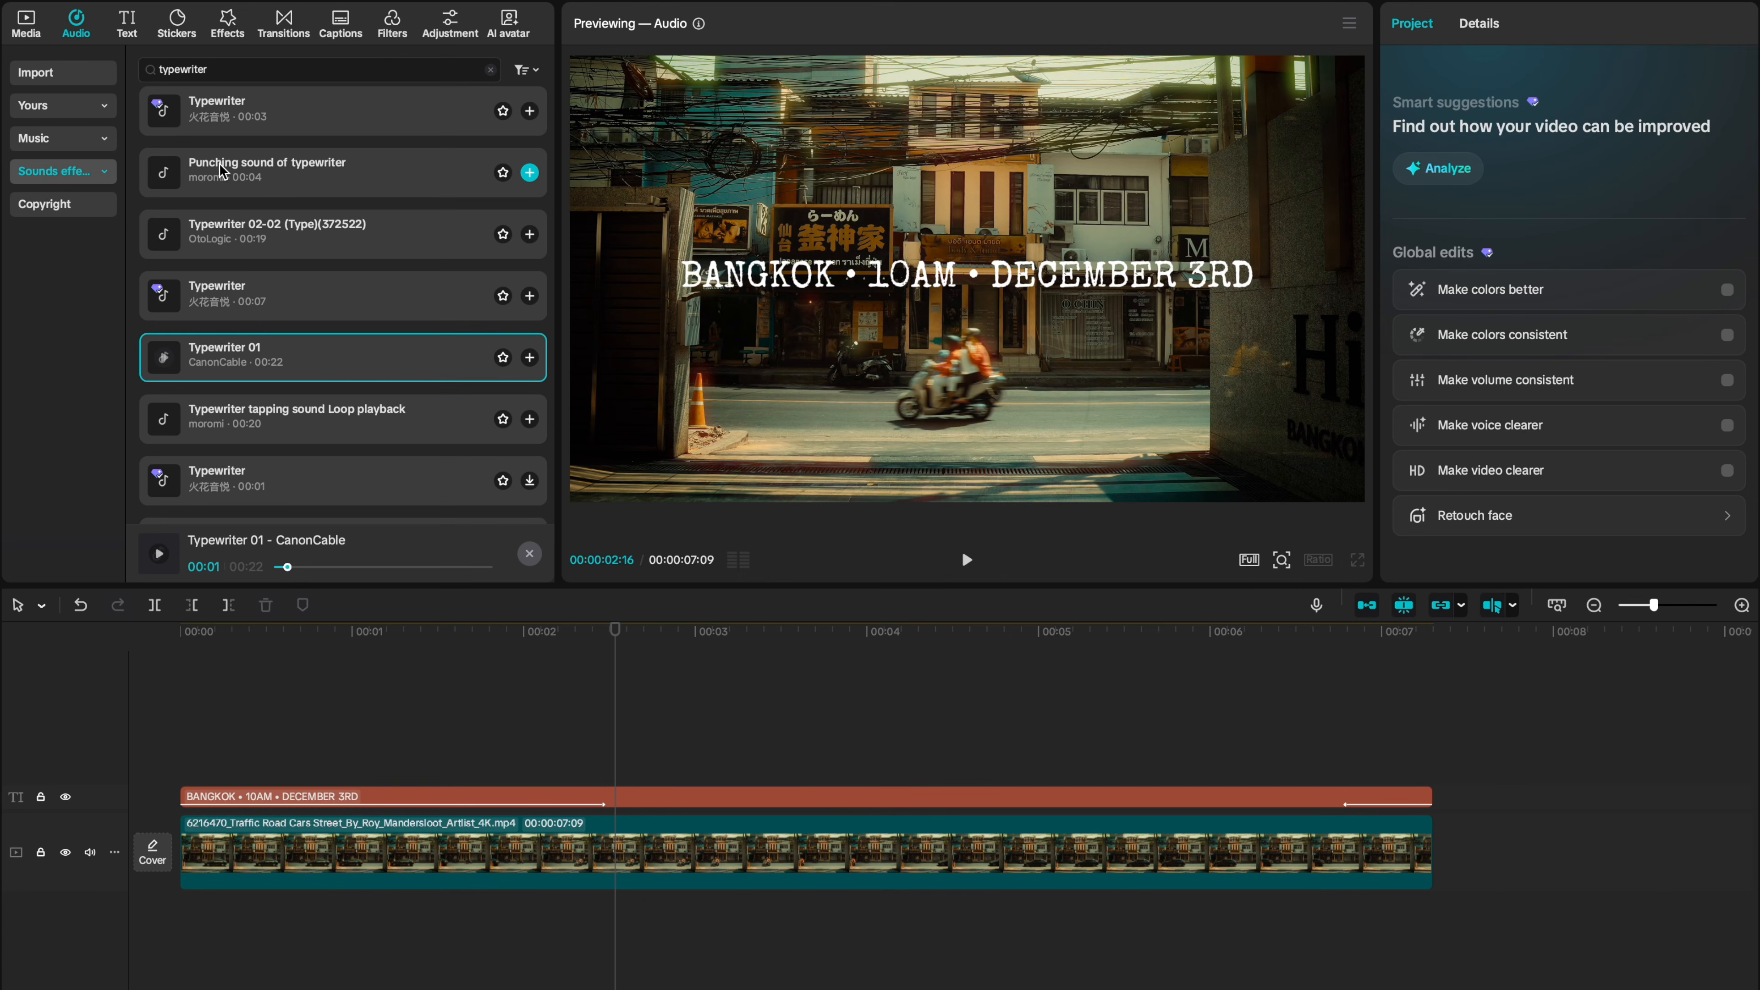
drag(220, 170, 182, 937)
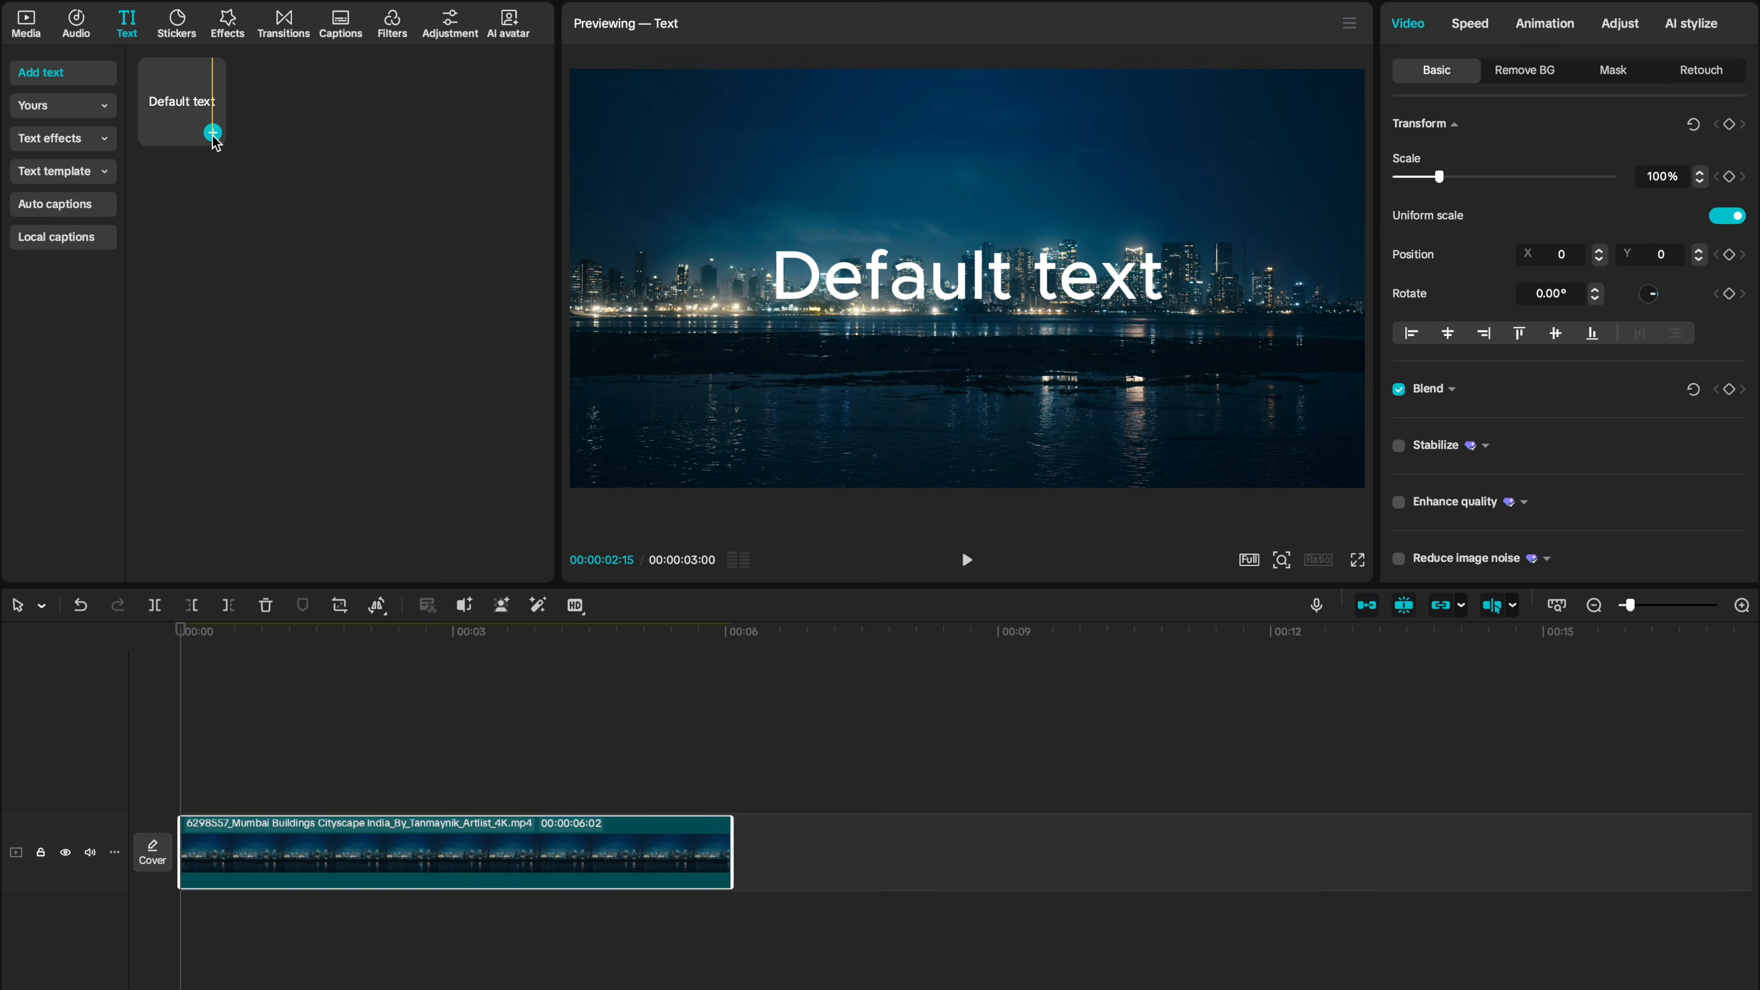
Add the text "NEON NIGHTS" in the Tabuti font over the night cityscape video and enlarge it to most of the frame width.
click(213, 129)
click(313, 797)
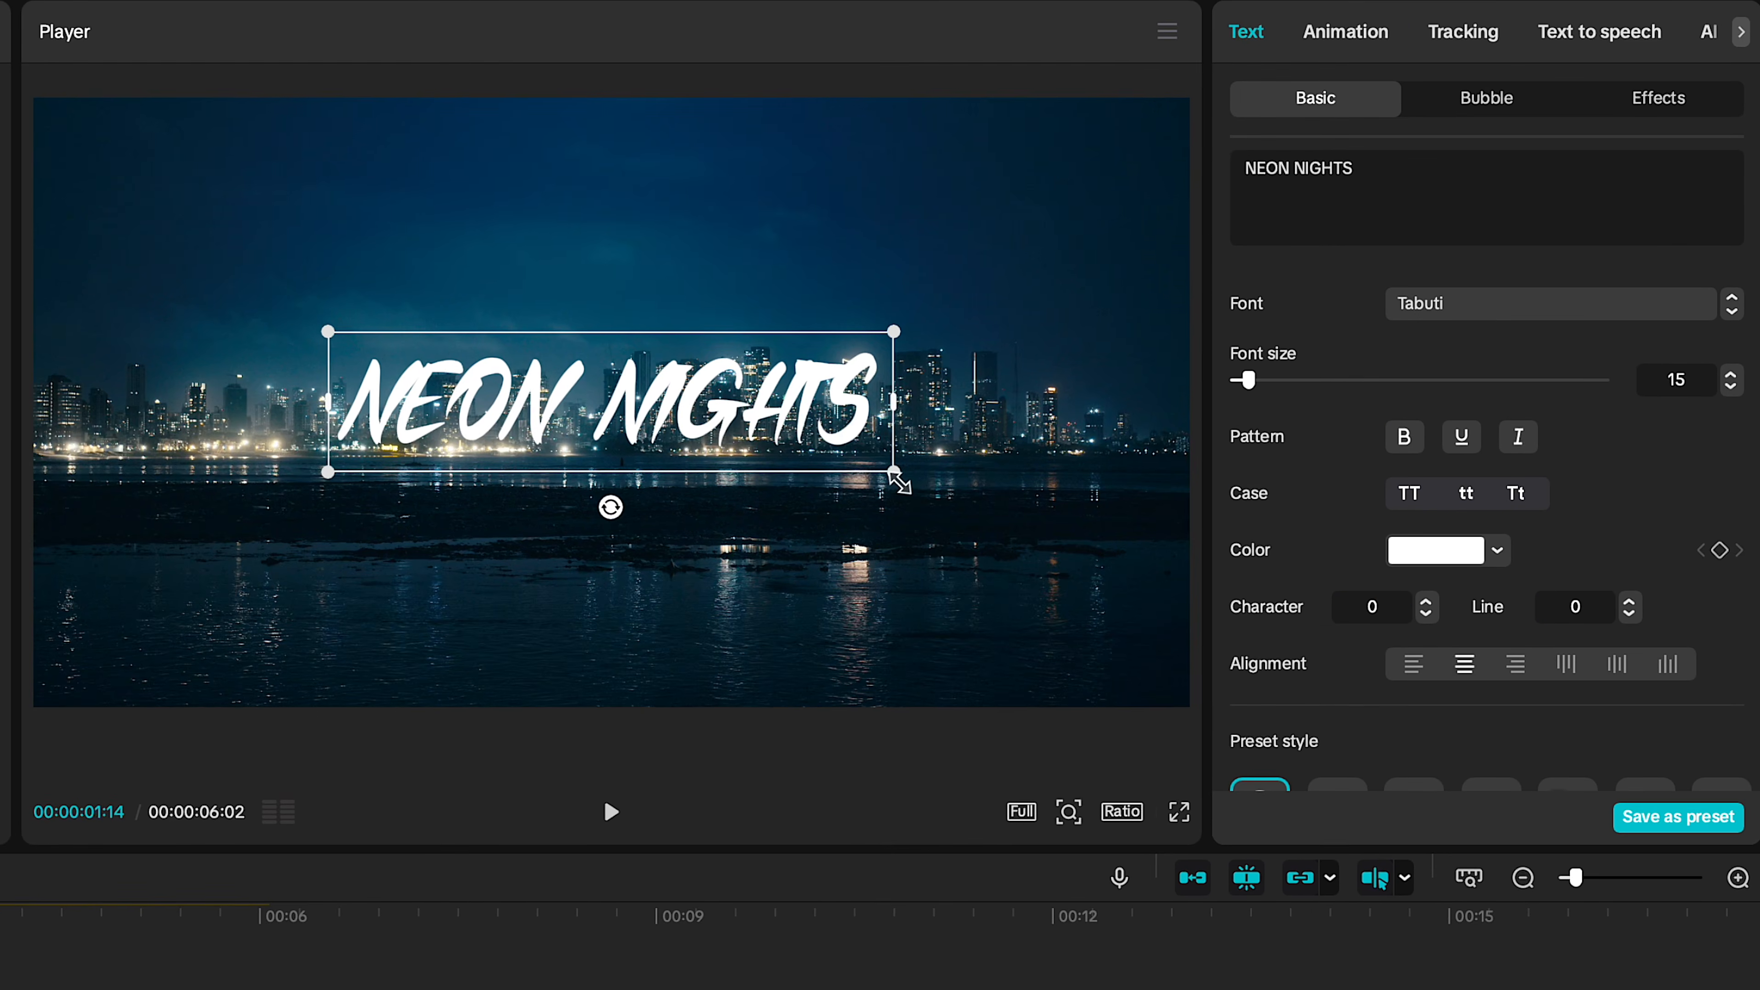
drag(898, 480, 1127, 676)
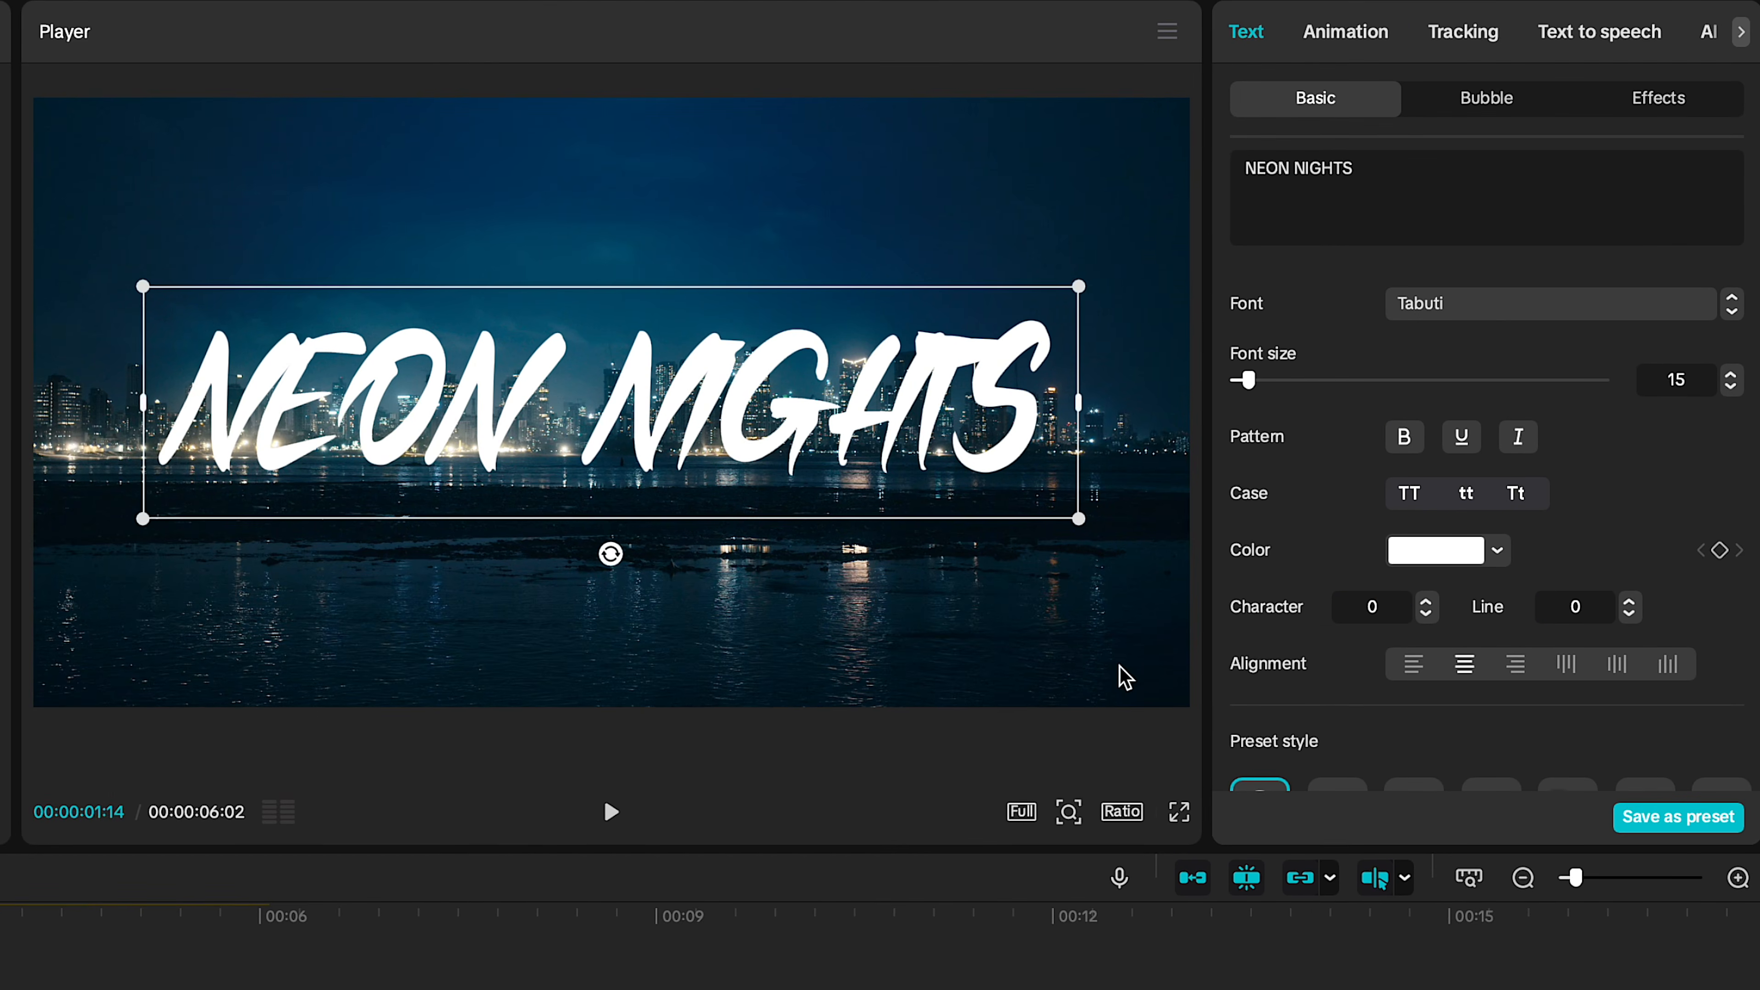
Enable Glow on the NEON NIGHTS text, choose the soft glow style without rays and adjust its intensity.
scroll(1358, 670, down, 10)
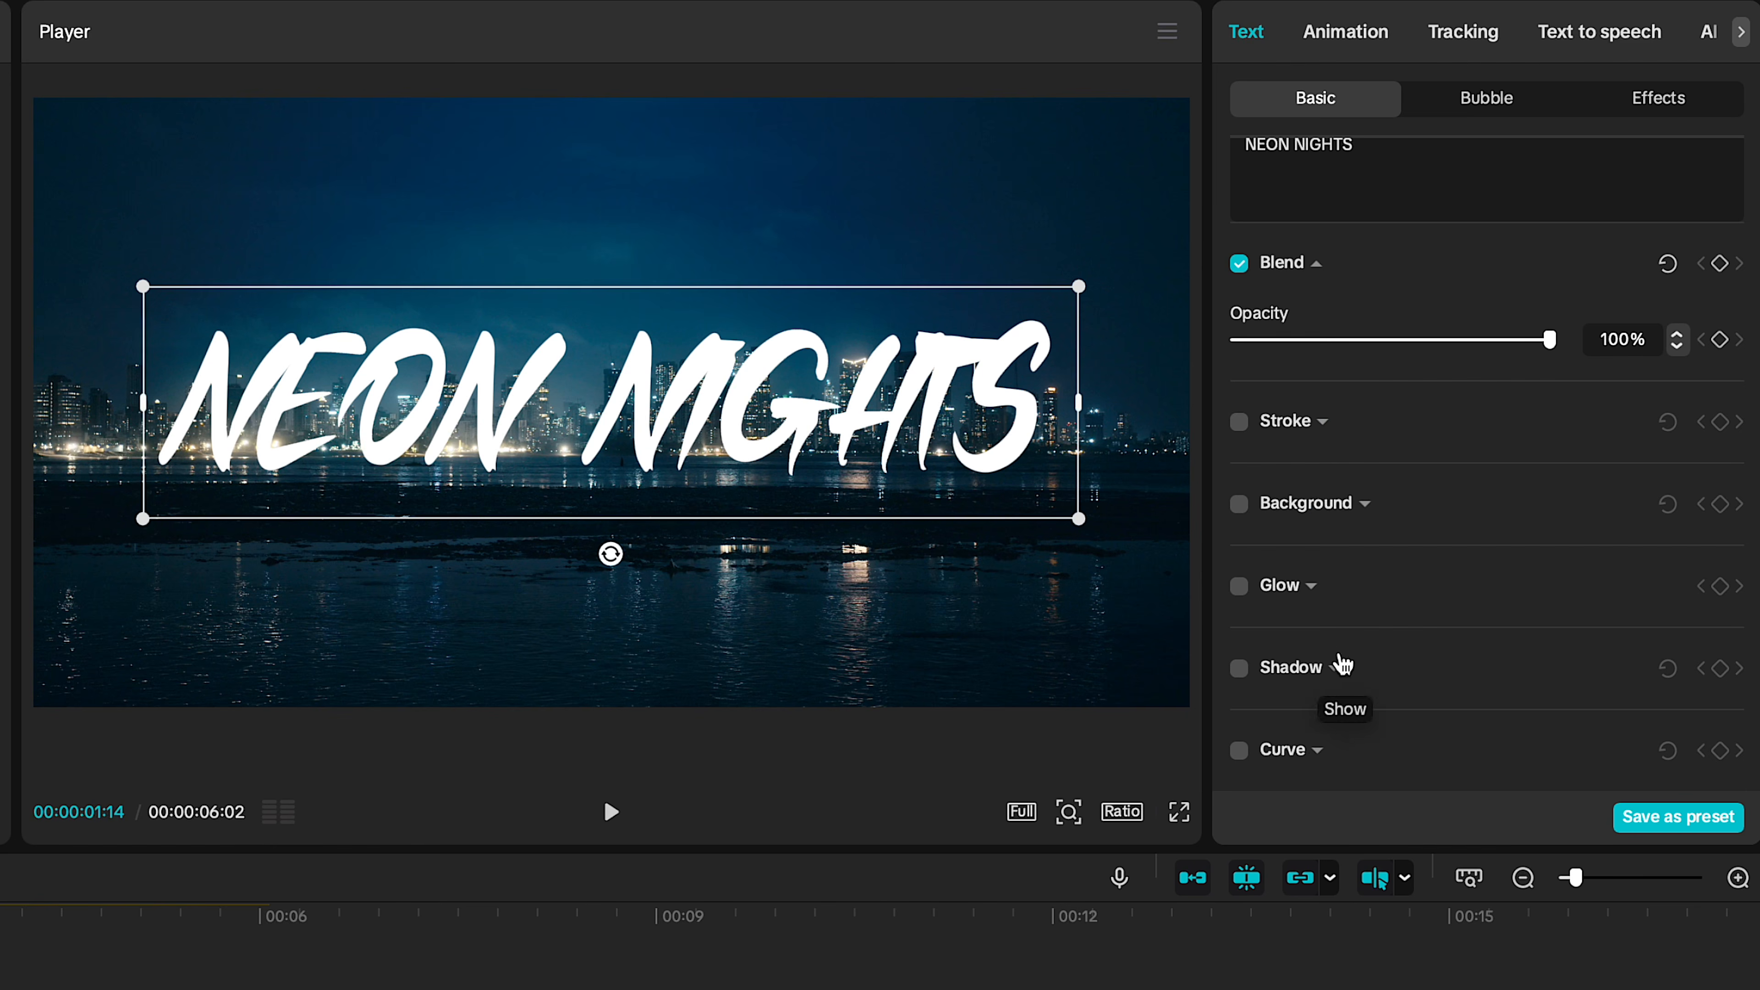
click(1240, 587)
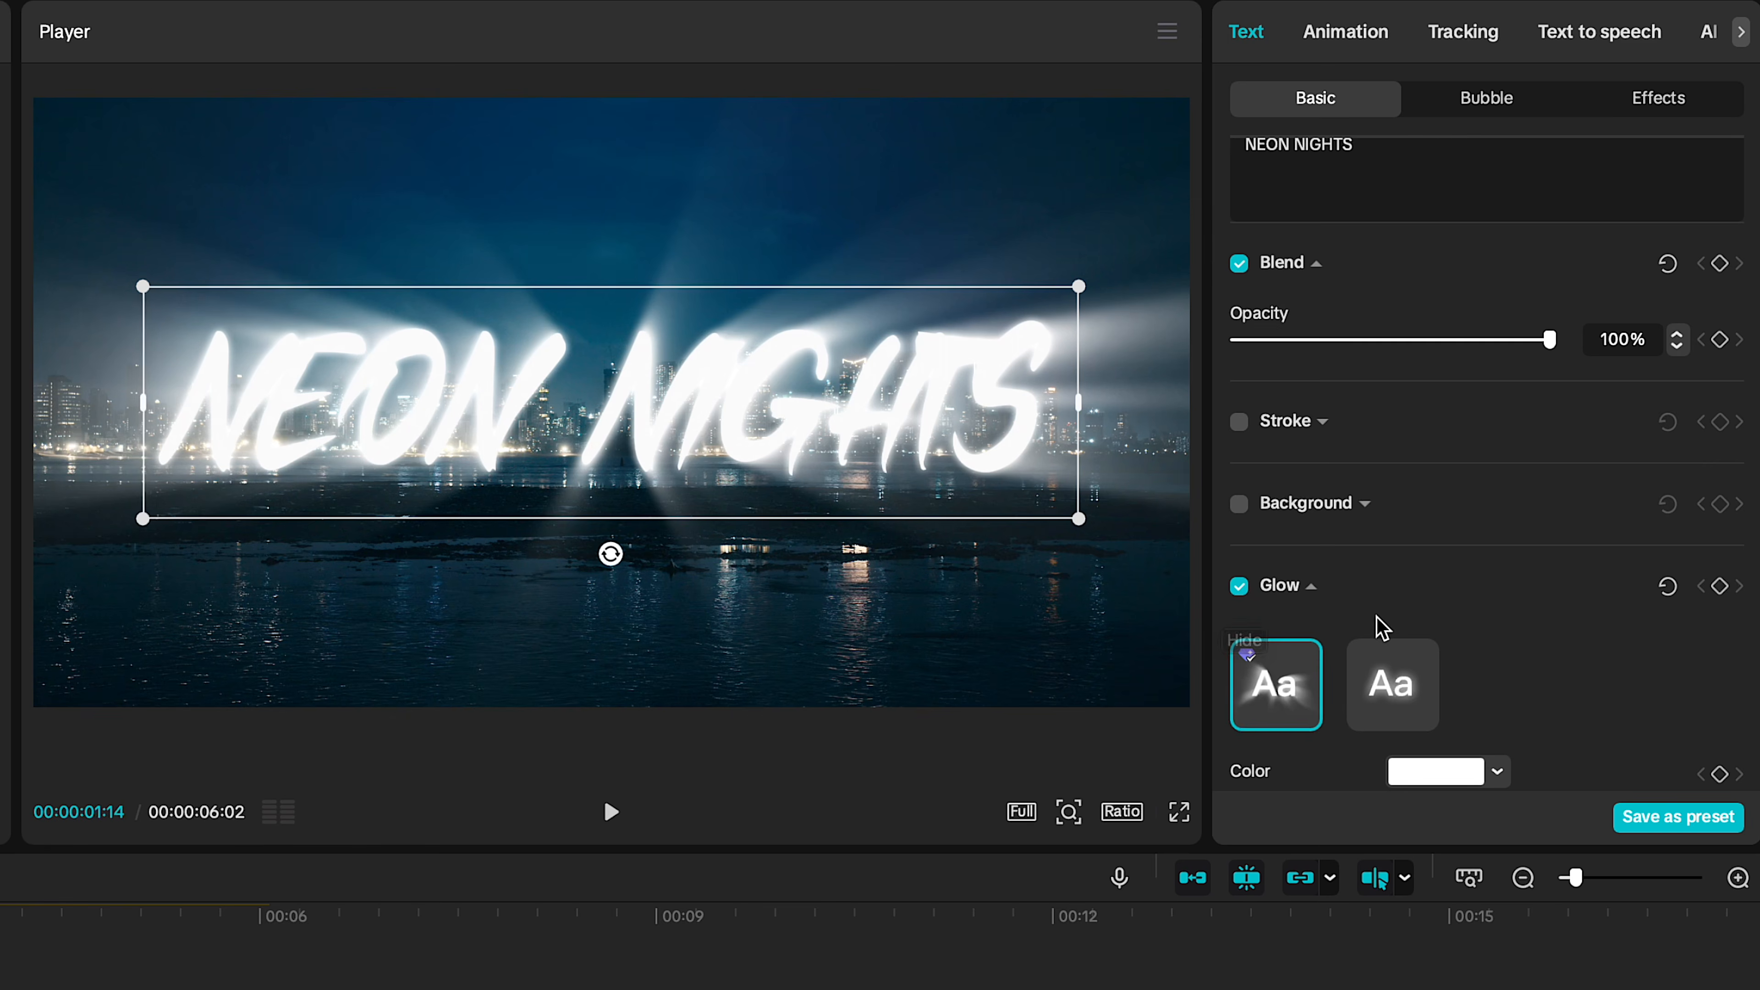
scroll(1377, 621, down, 4)
click(1394, 548)
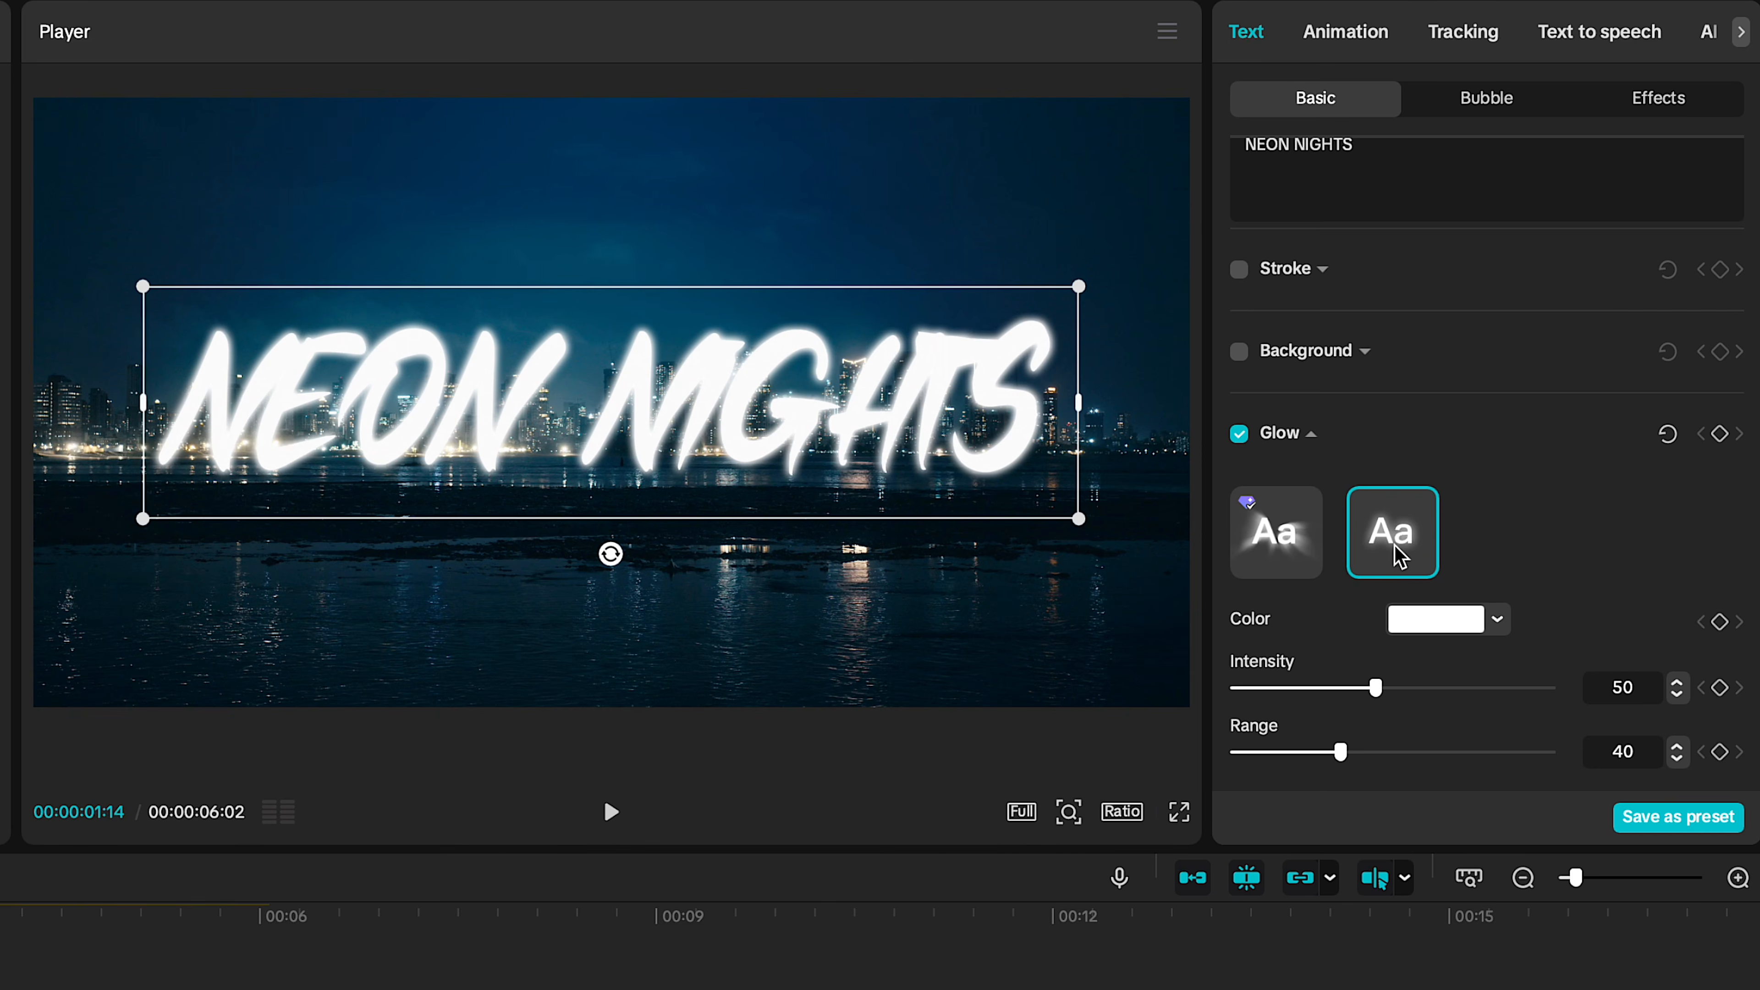
scroll(1400, 555, down, 2)
drag(1364, 588, 1395, 646)
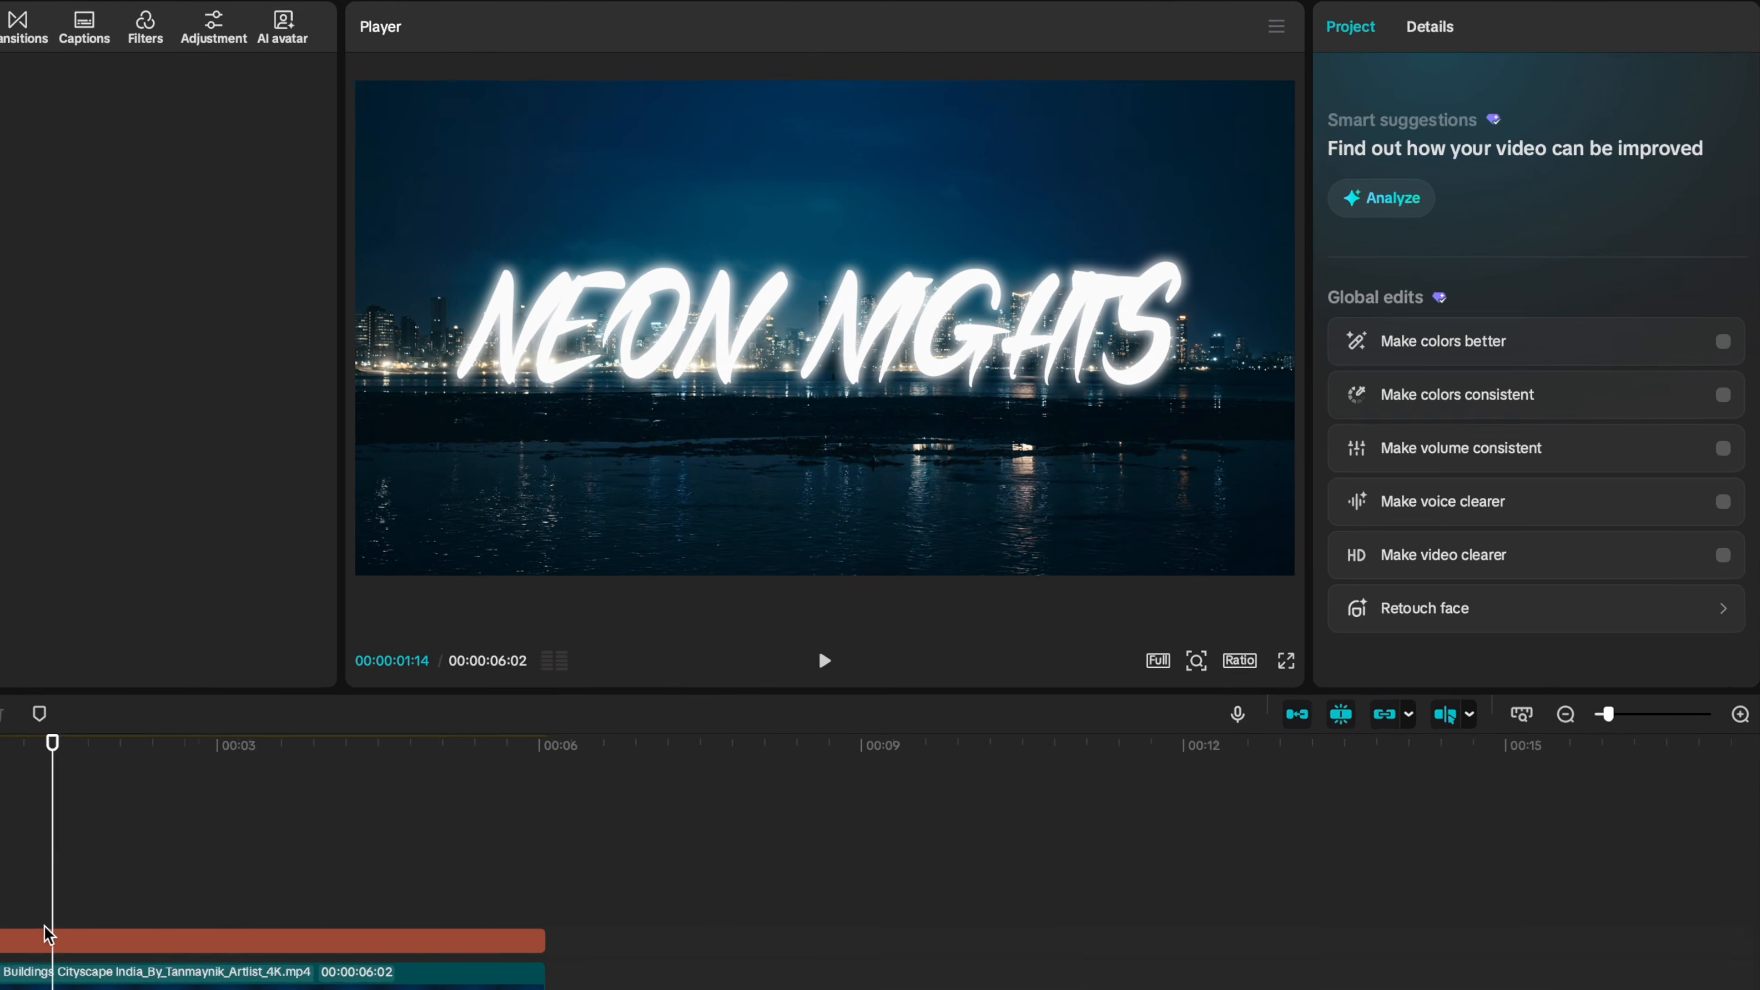
Convert the NEON NIGHTS text into a compound clip.
click(310, 797)
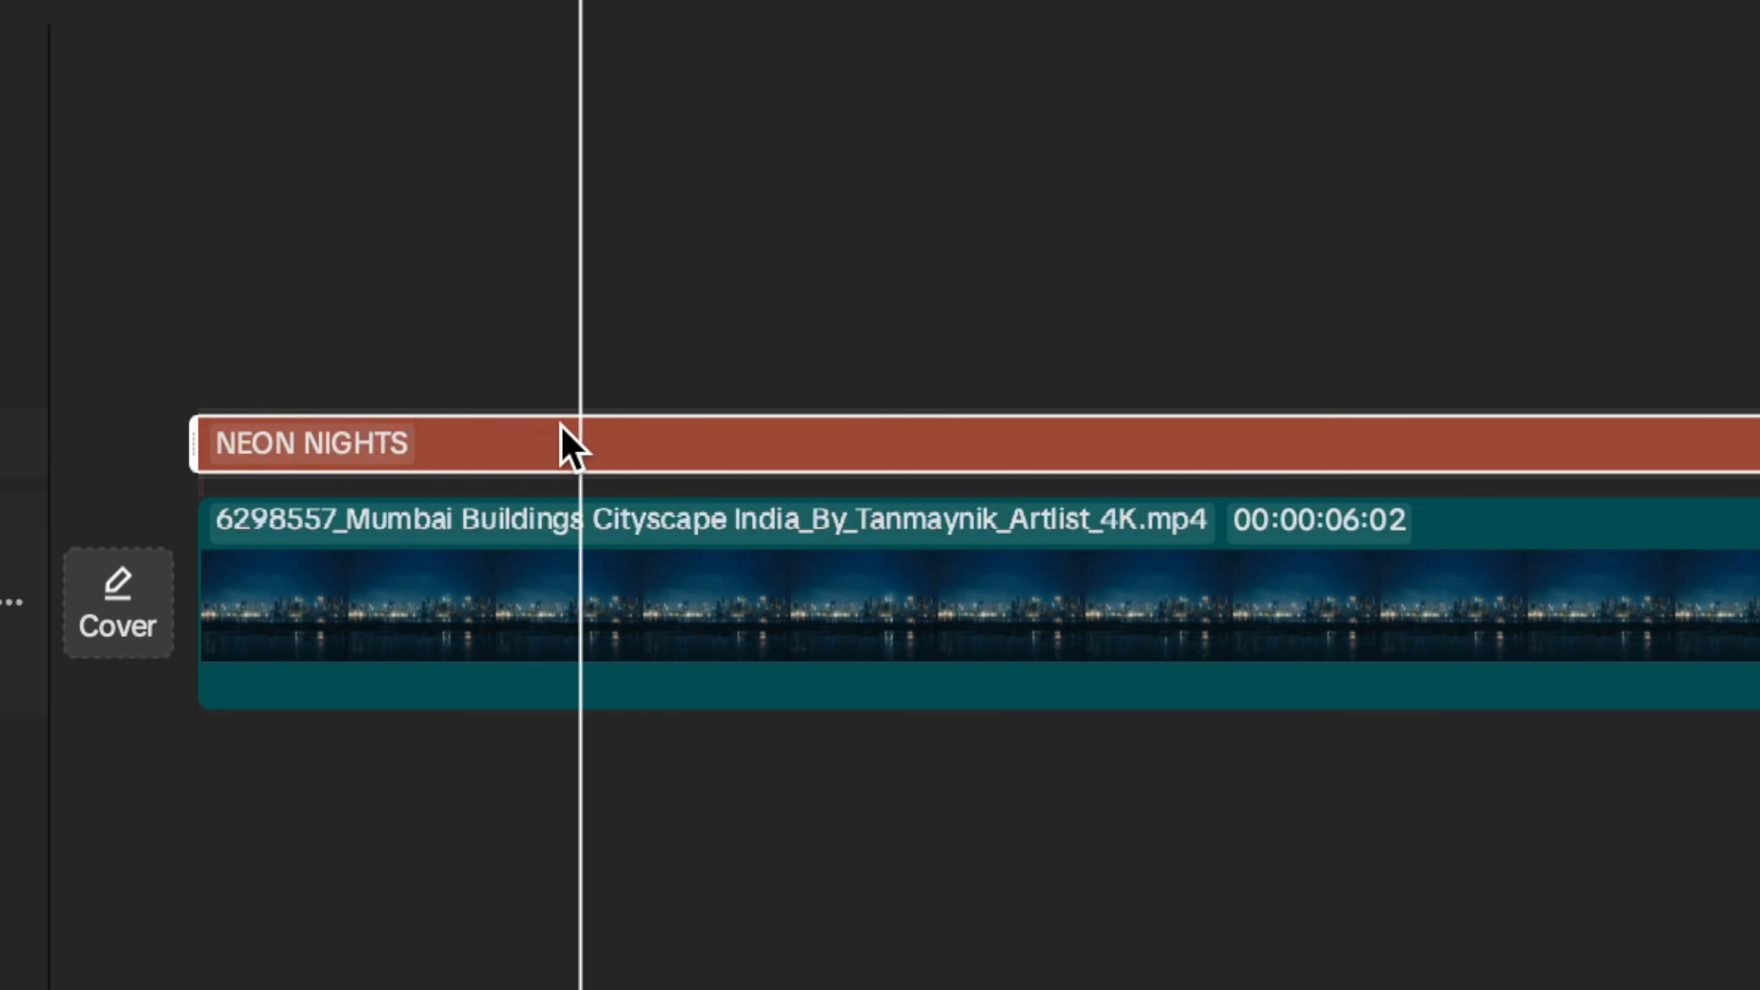
right_click(571, 445)
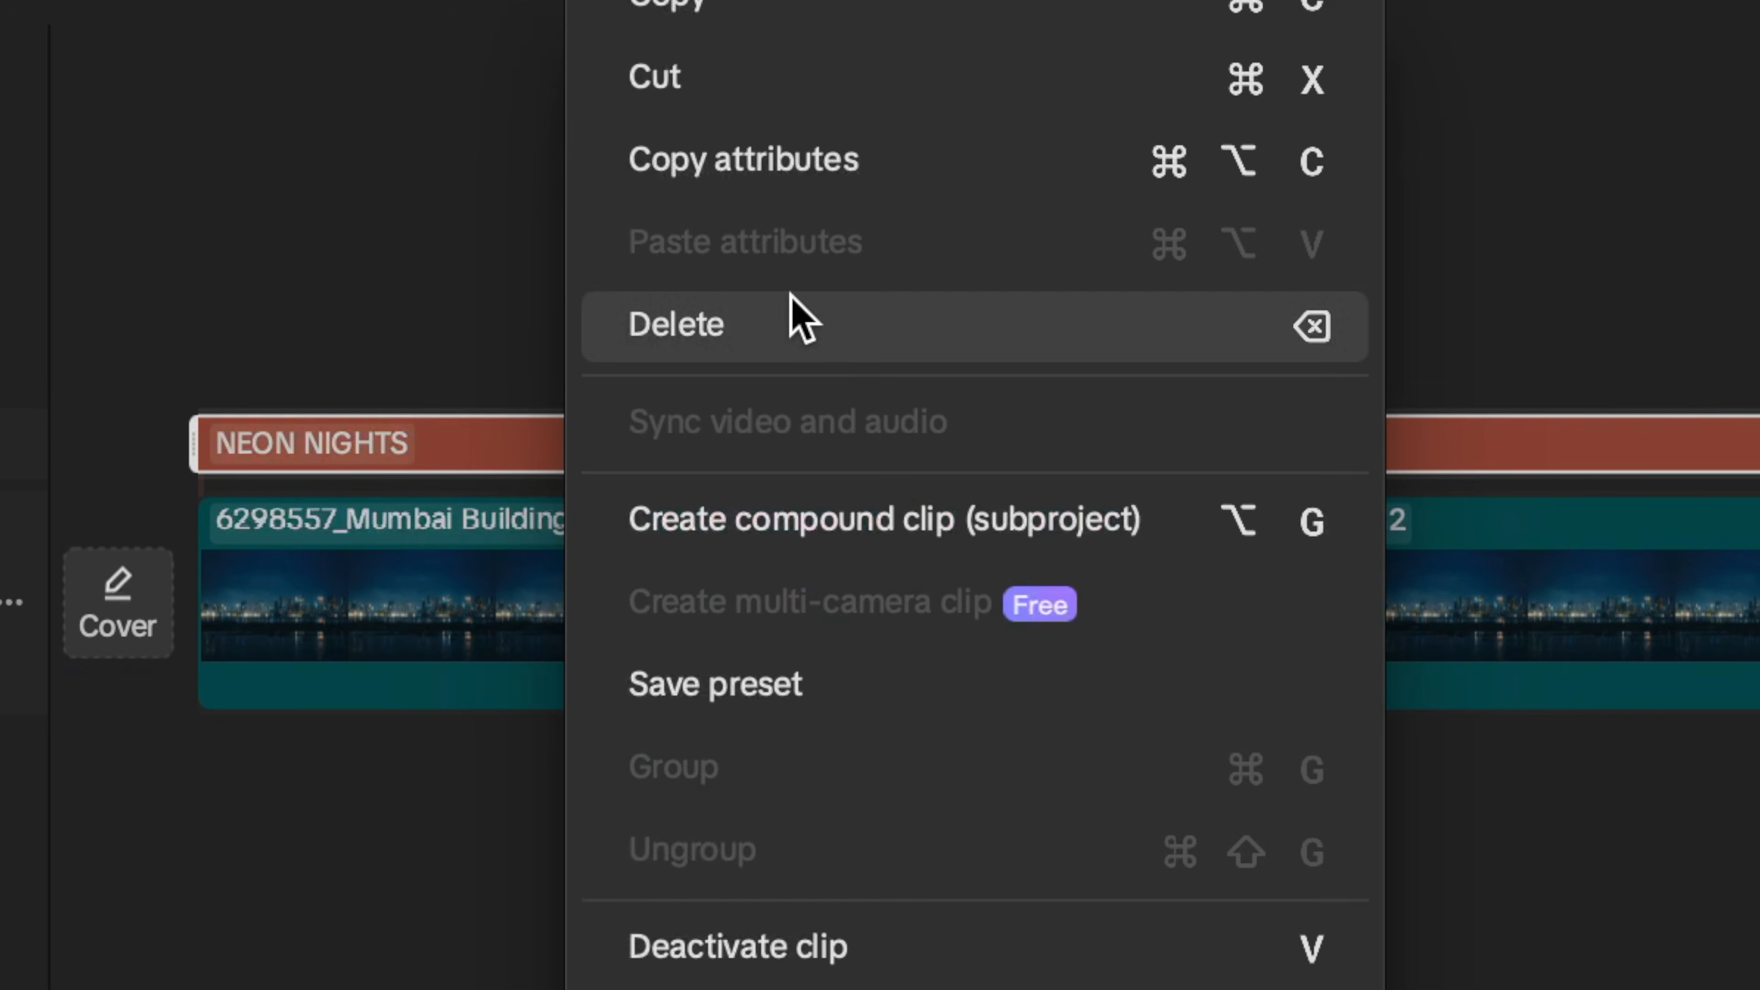
click(812, 493)
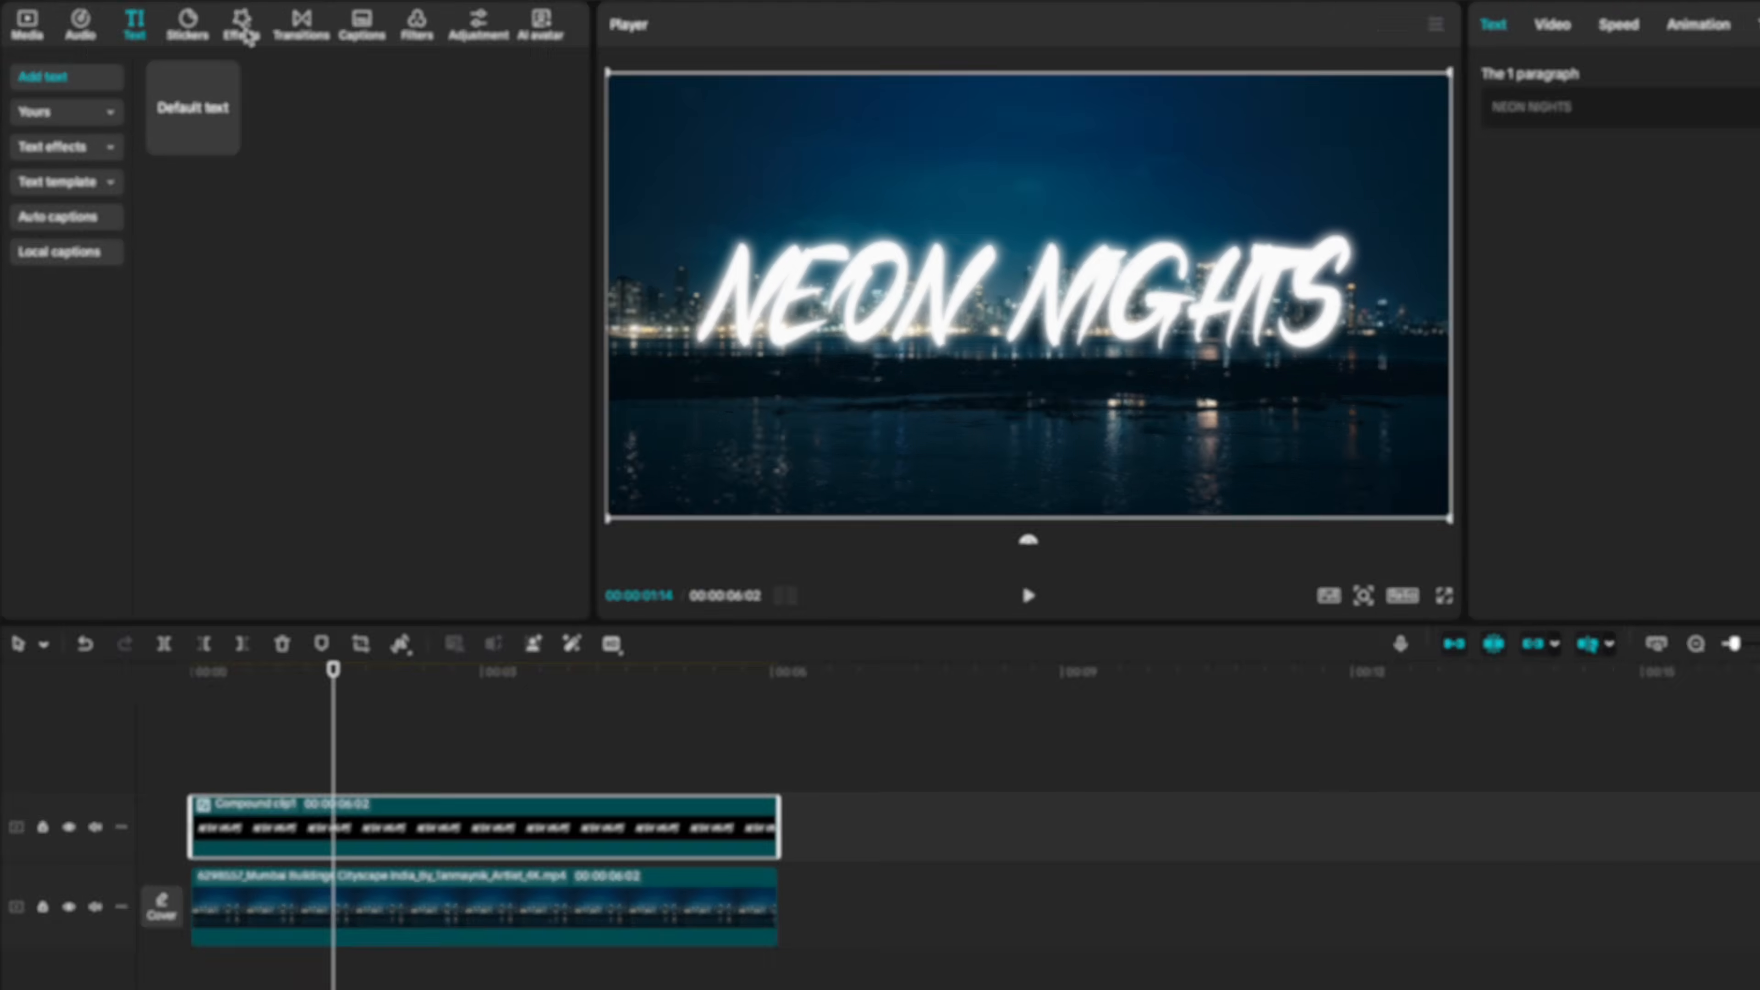
Search the video effects for "BACKDROP", apply Backdrop Shine to the NEON NIGHTS compound clip and nest it in a new compound clip.
click(240, 23)
click(385, 104)
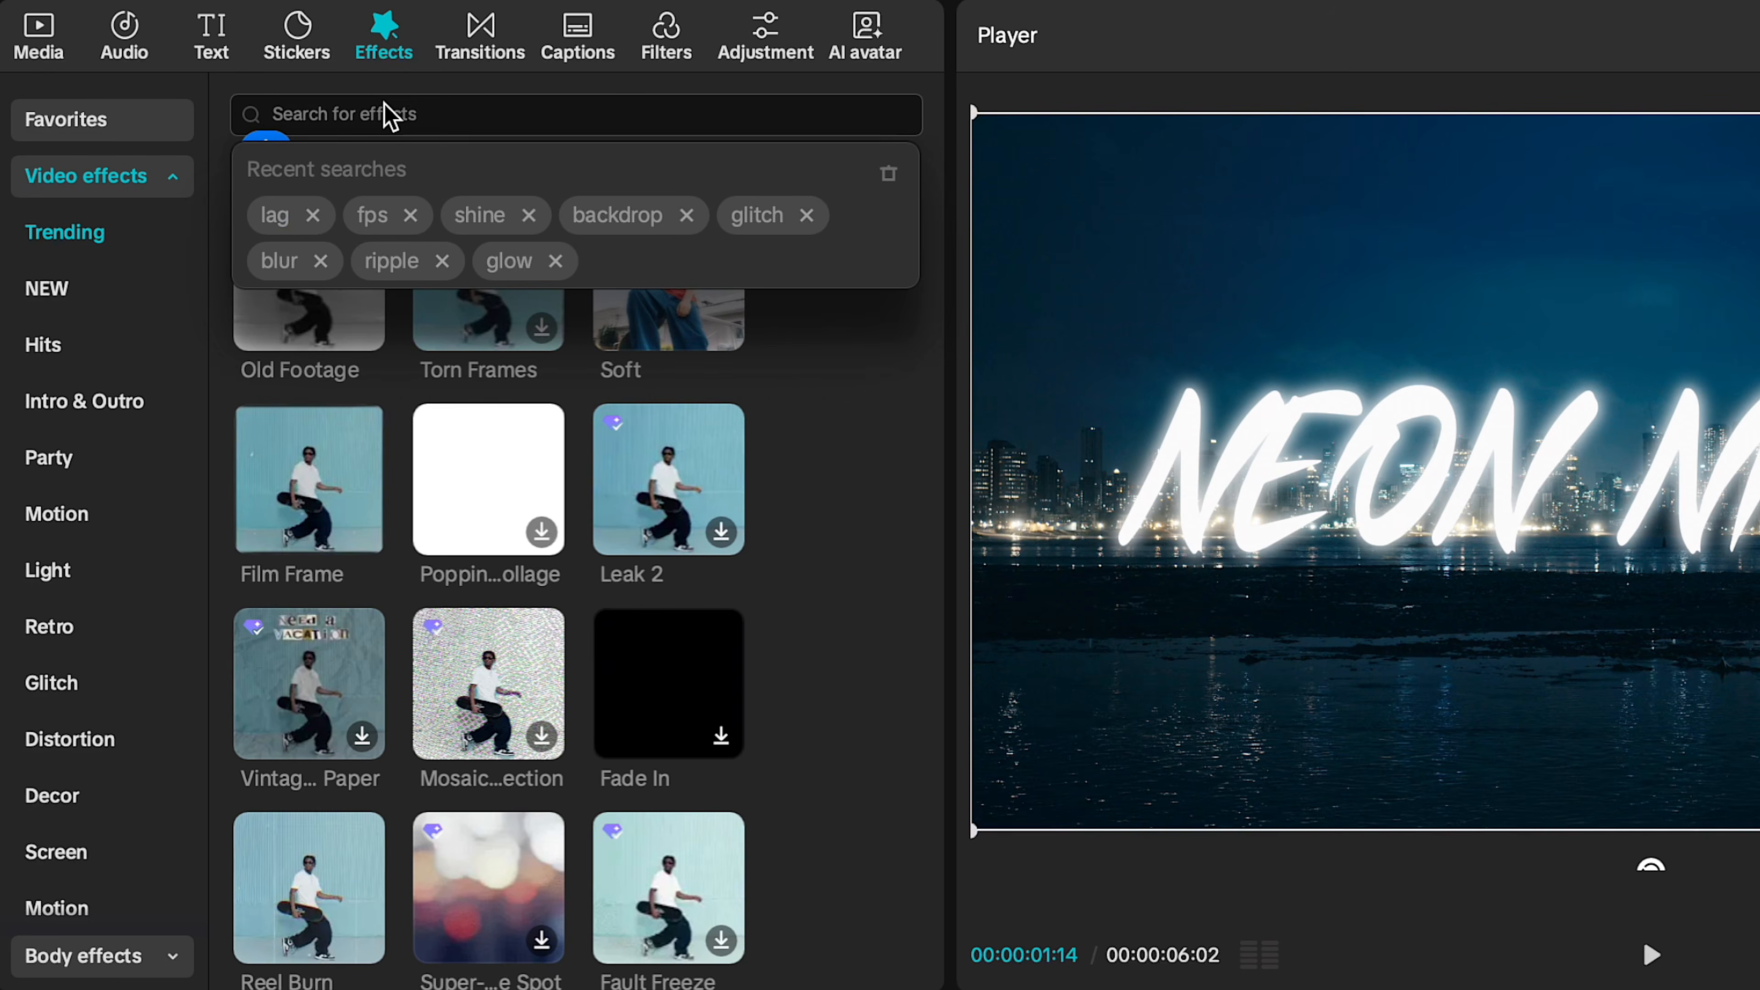
text(BACKDROP)
mouse_move(286, 293)
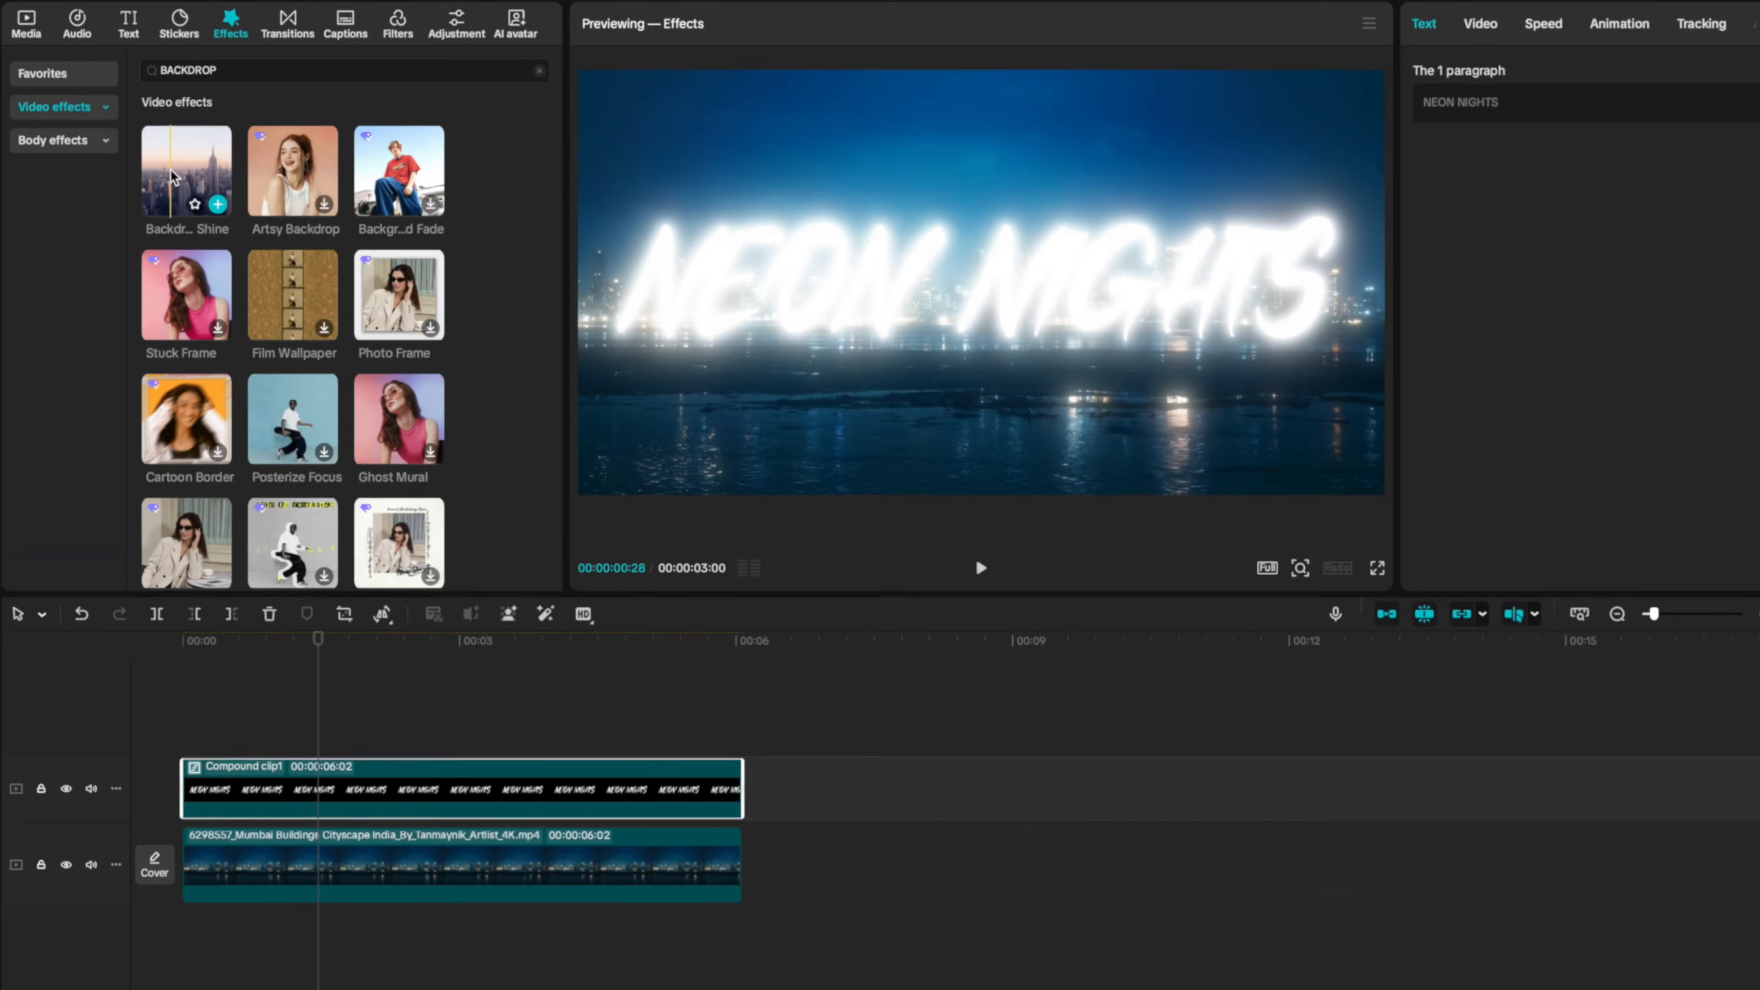
drag(173, 177, 253, 783)
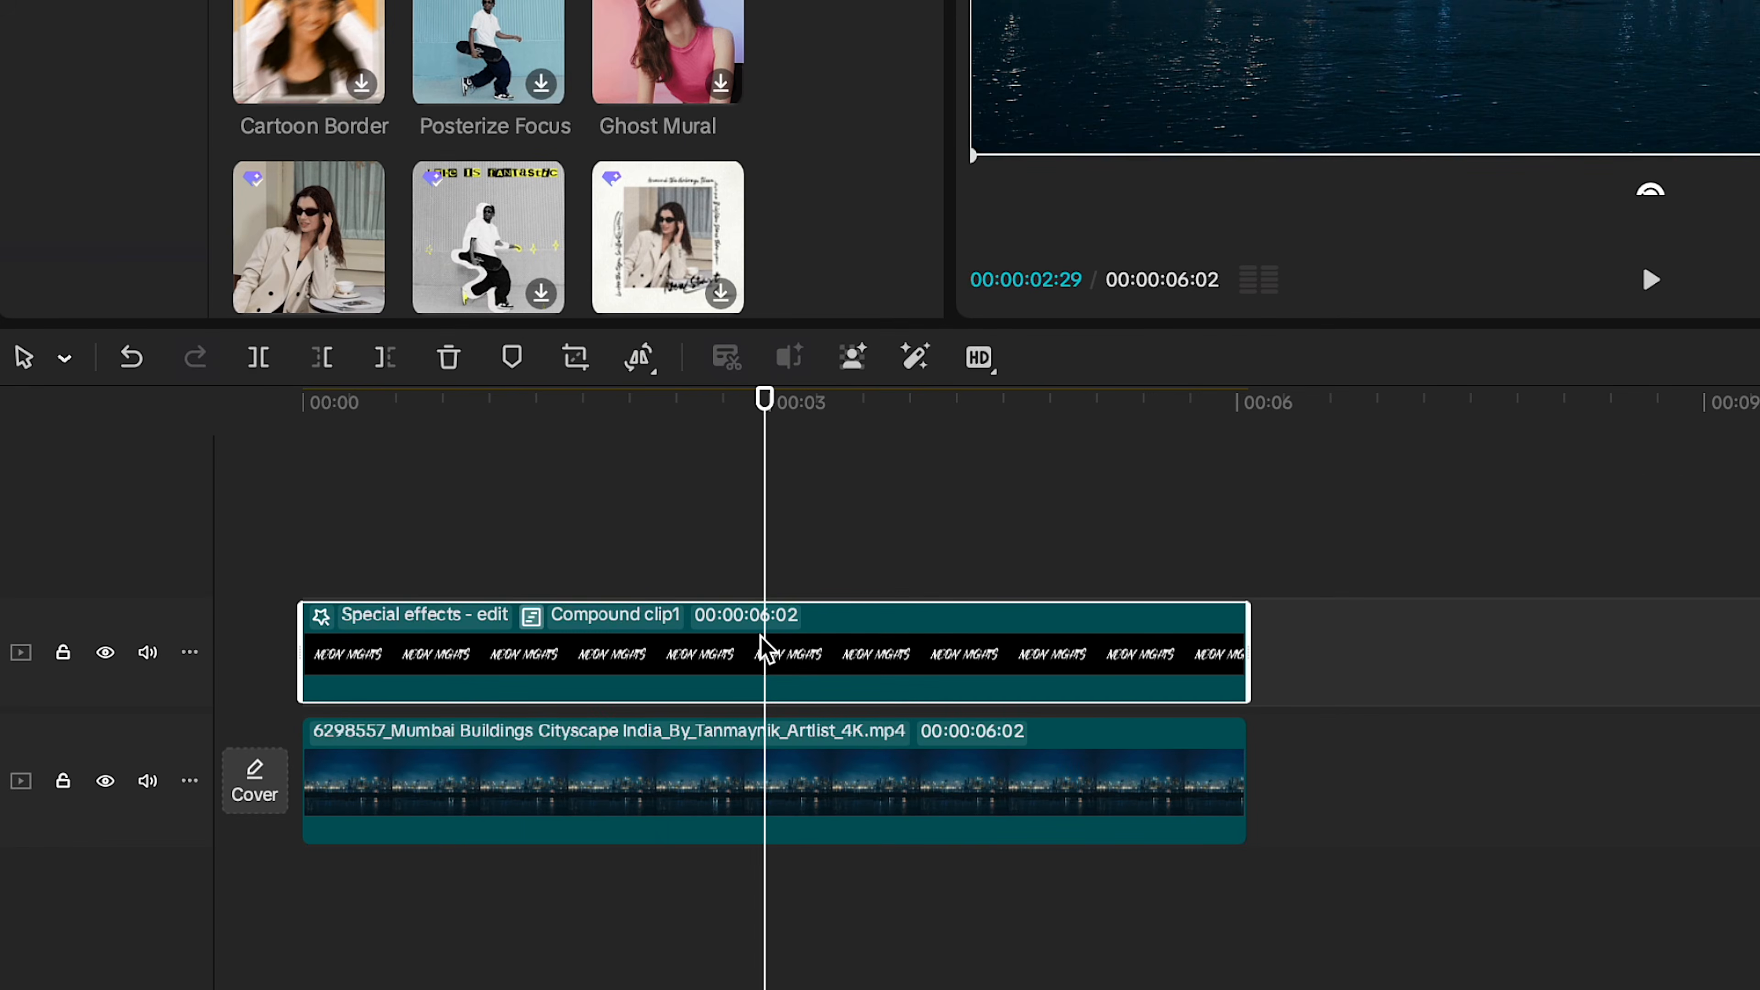
right_click(762, 646)
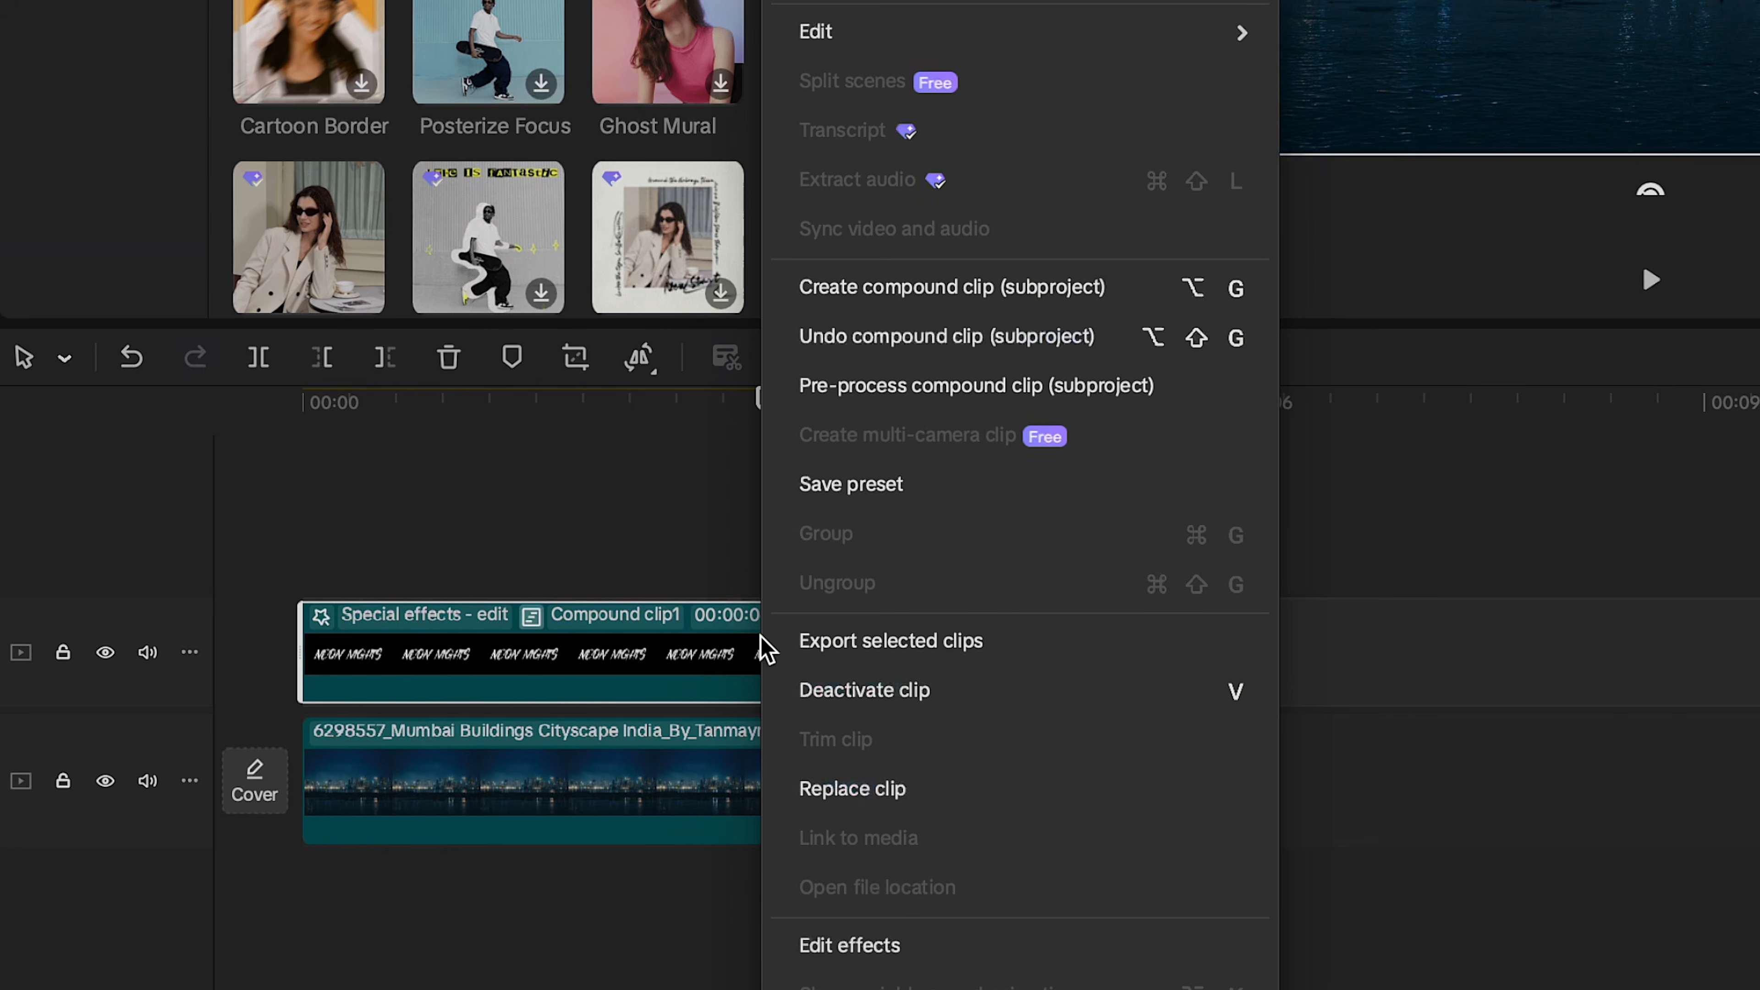
click(901, 288)
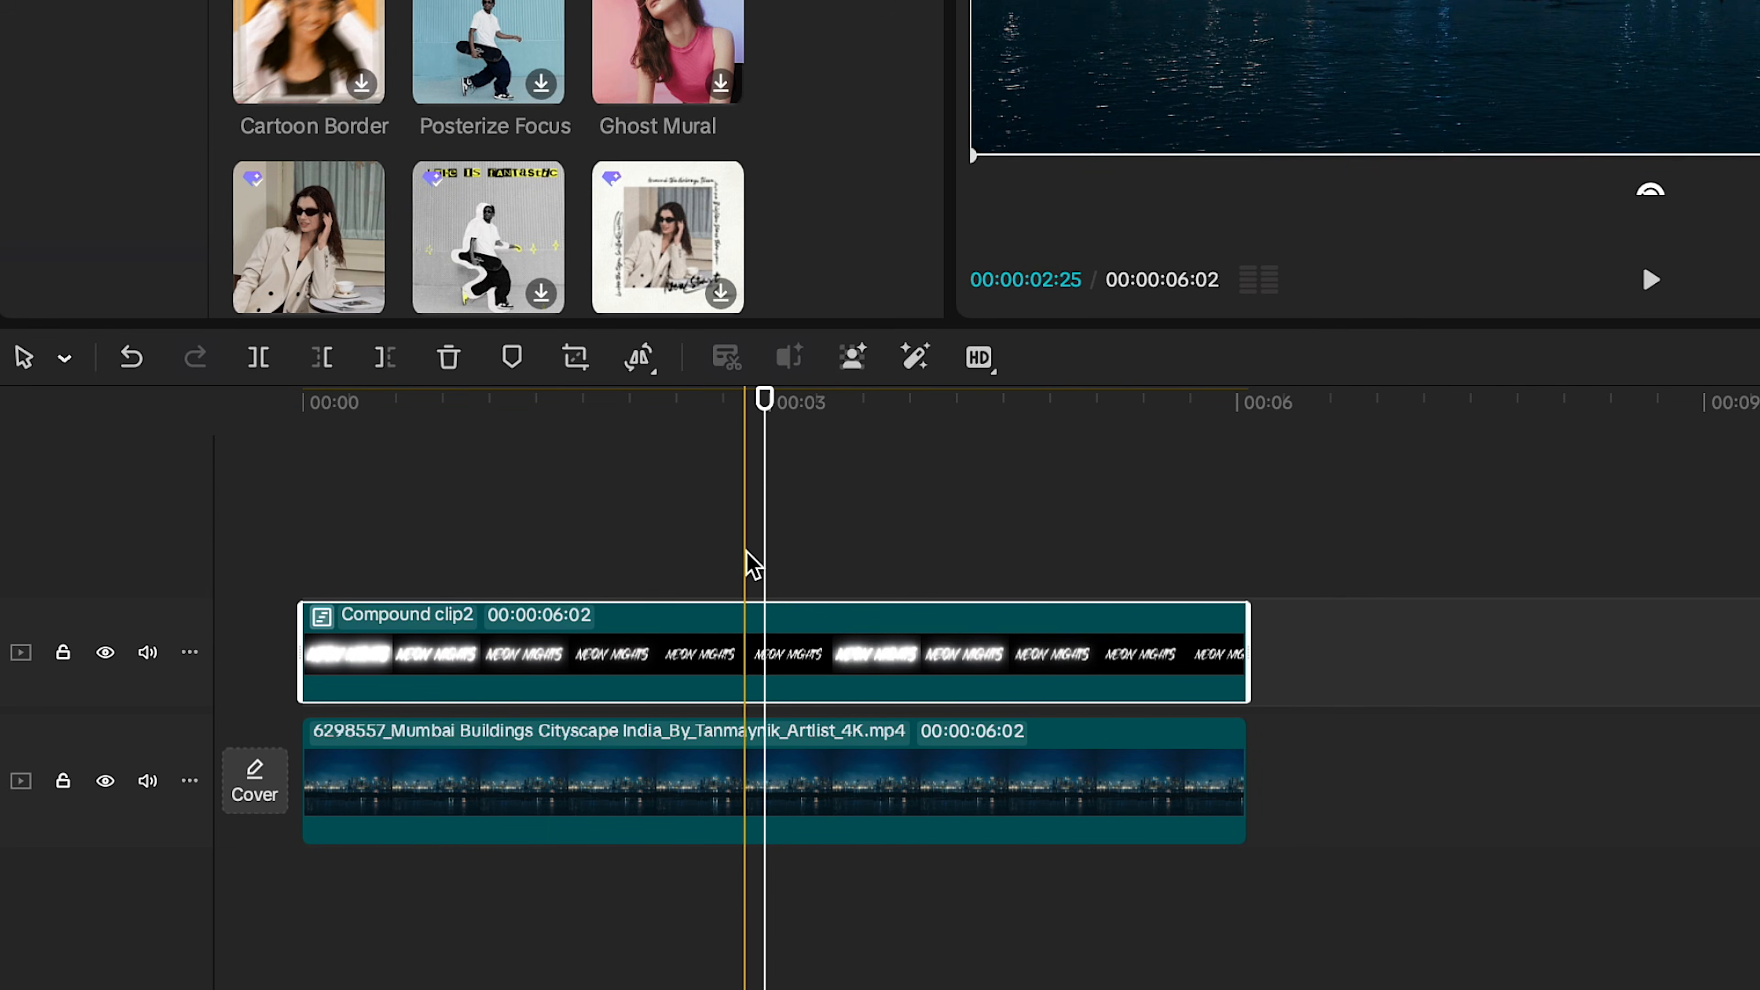
Split the NEON NIGHTS compound clip frame by frame from 00:00:01:10 and remove alternate frames to create a short flicker.
scroll(735, 589, up, 3)
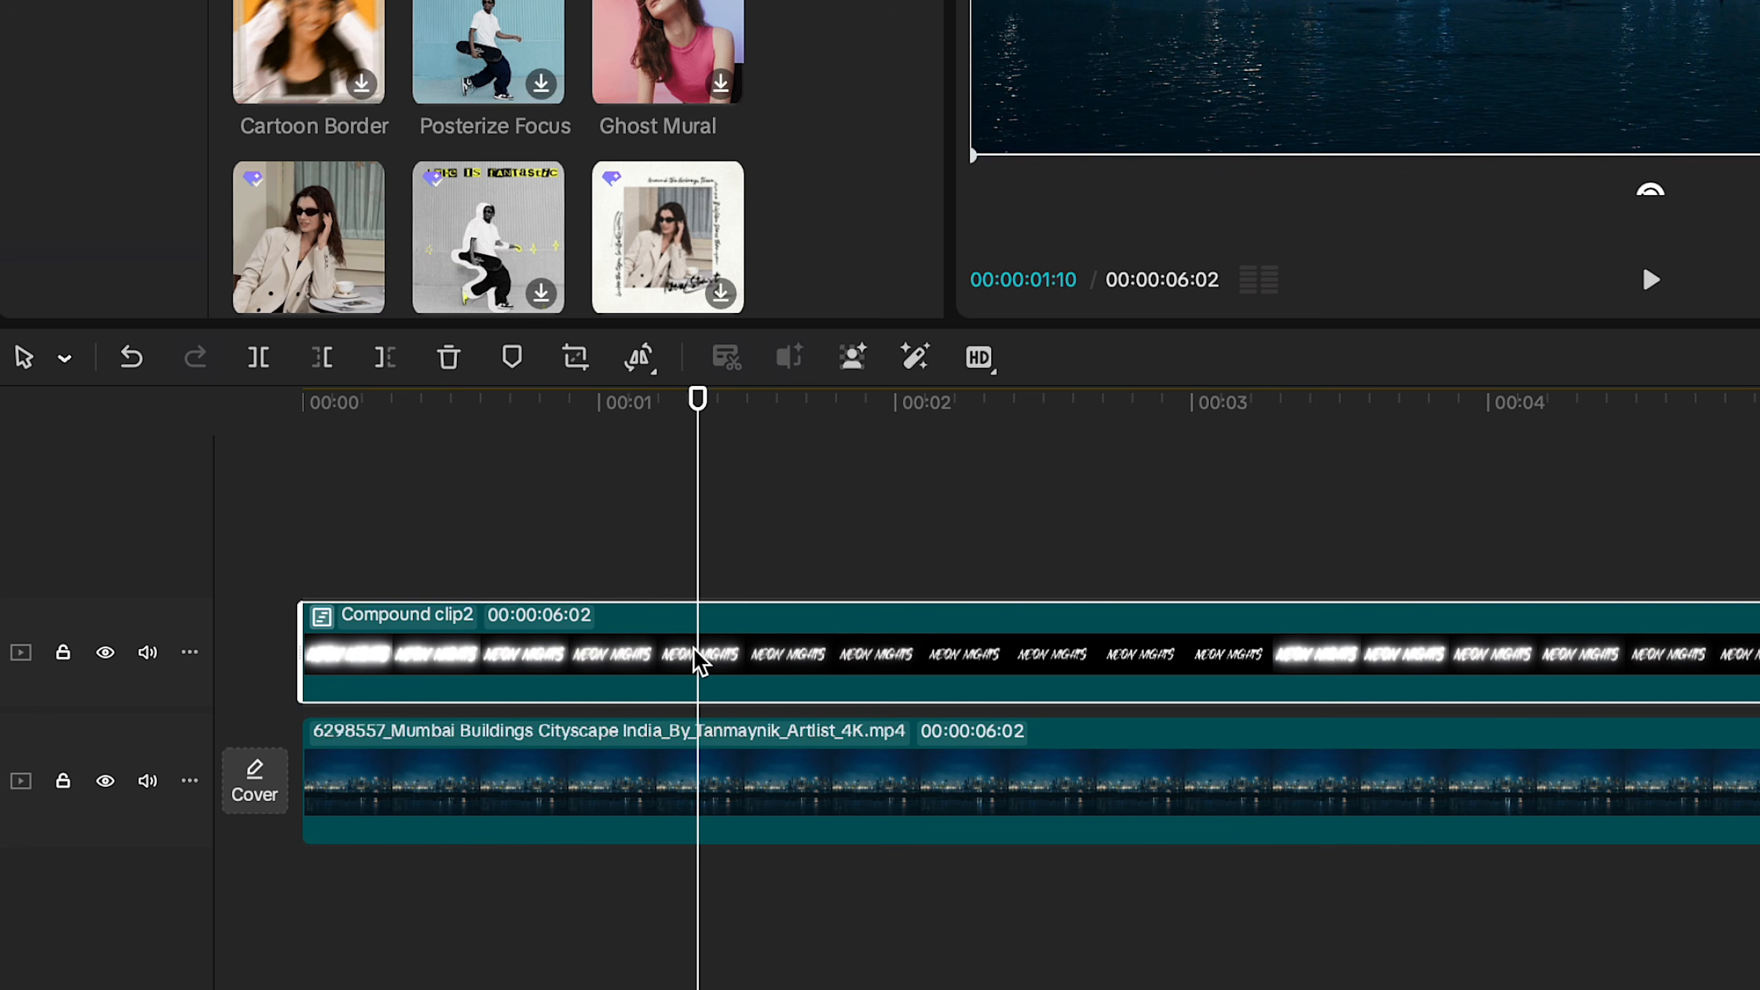
key(ctrl+b)
scroll(699, 652, up, 2)
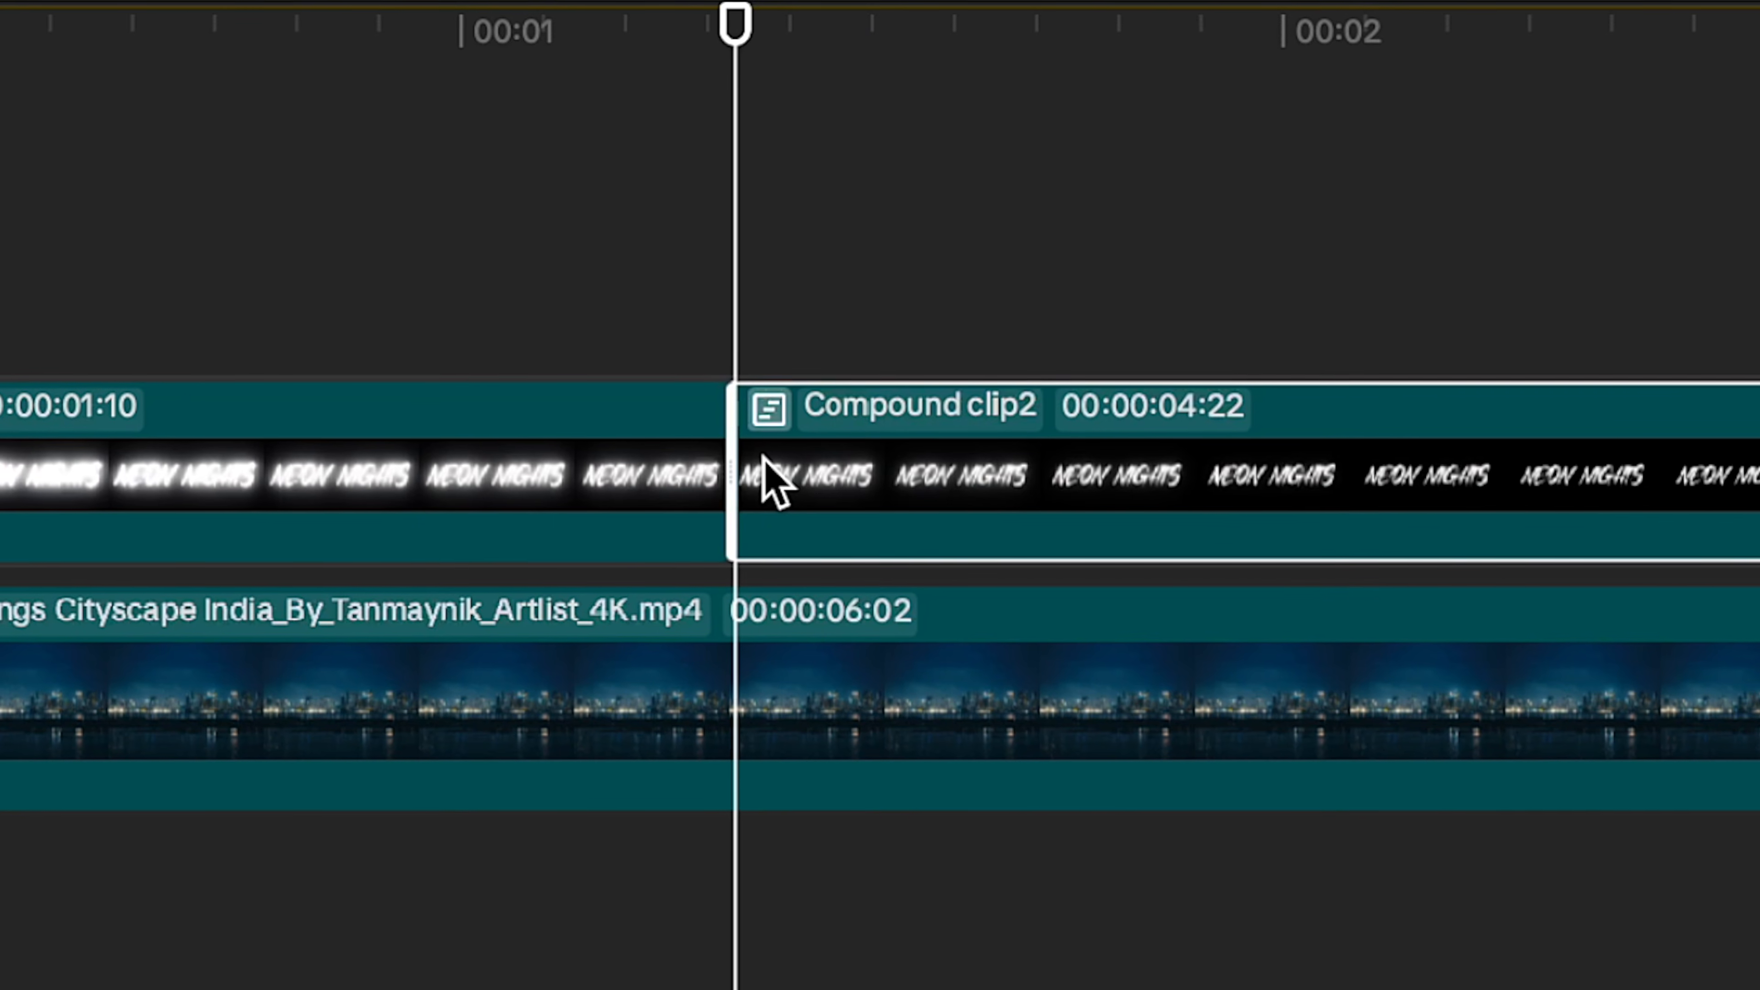
key(Right)
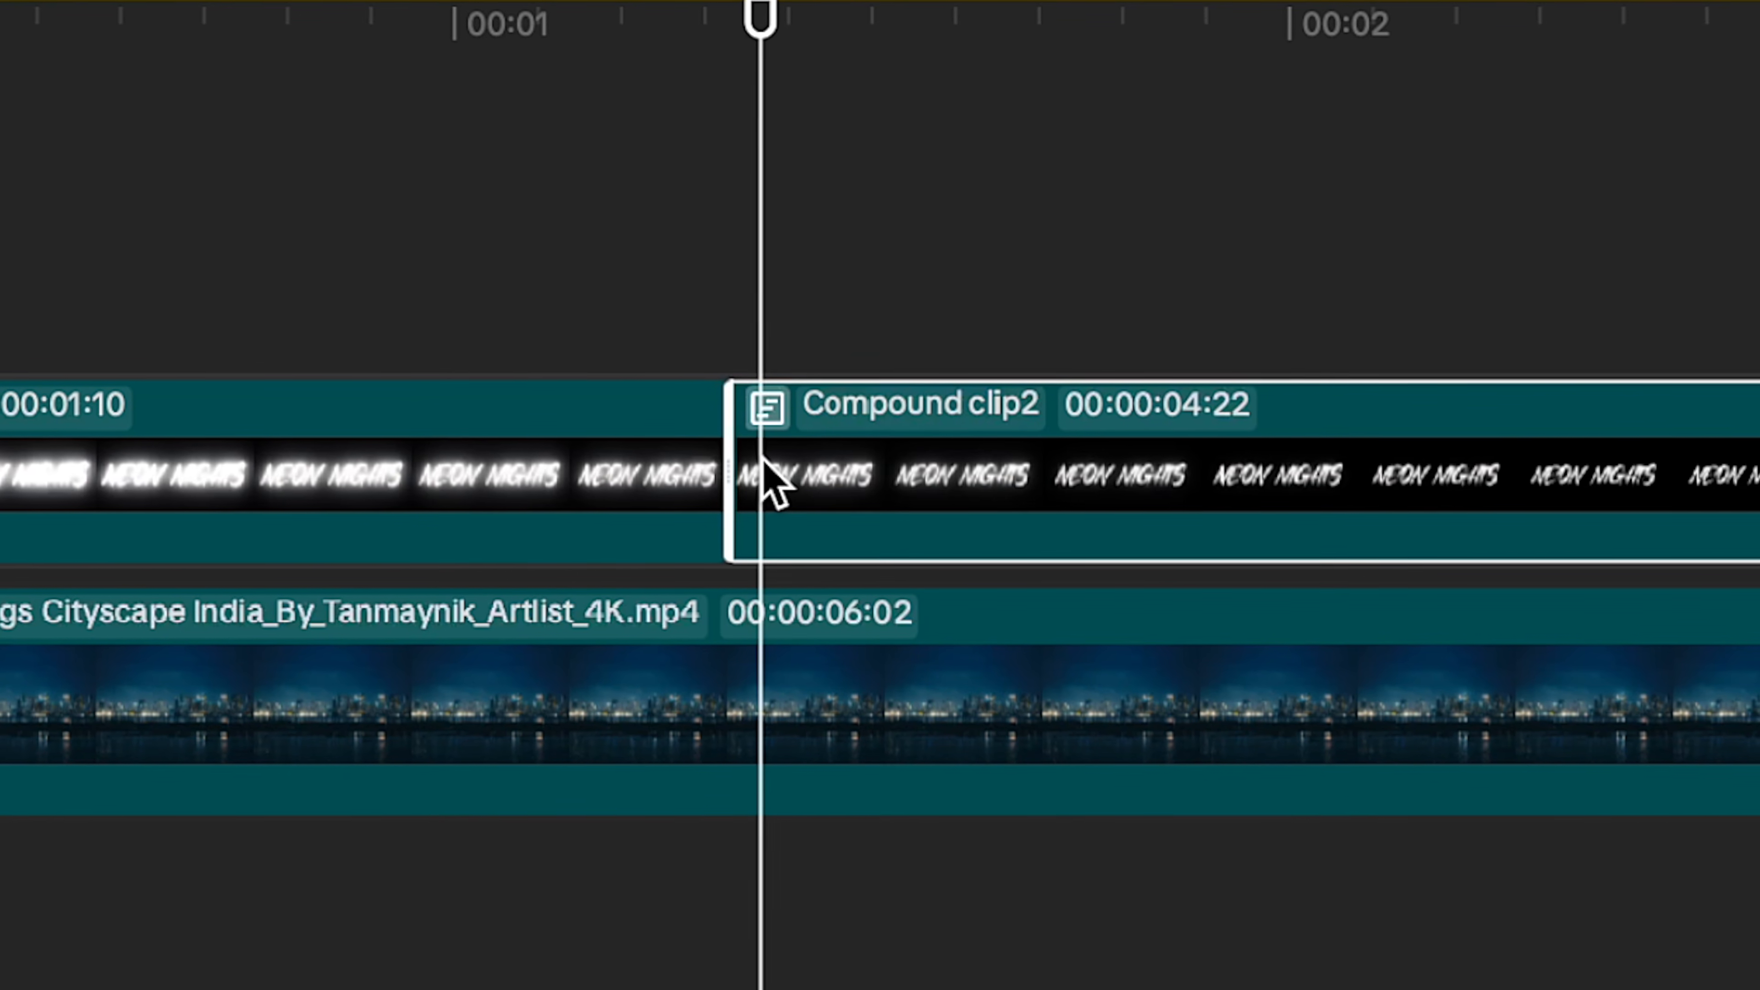
drag(762, 474, 786, 482)
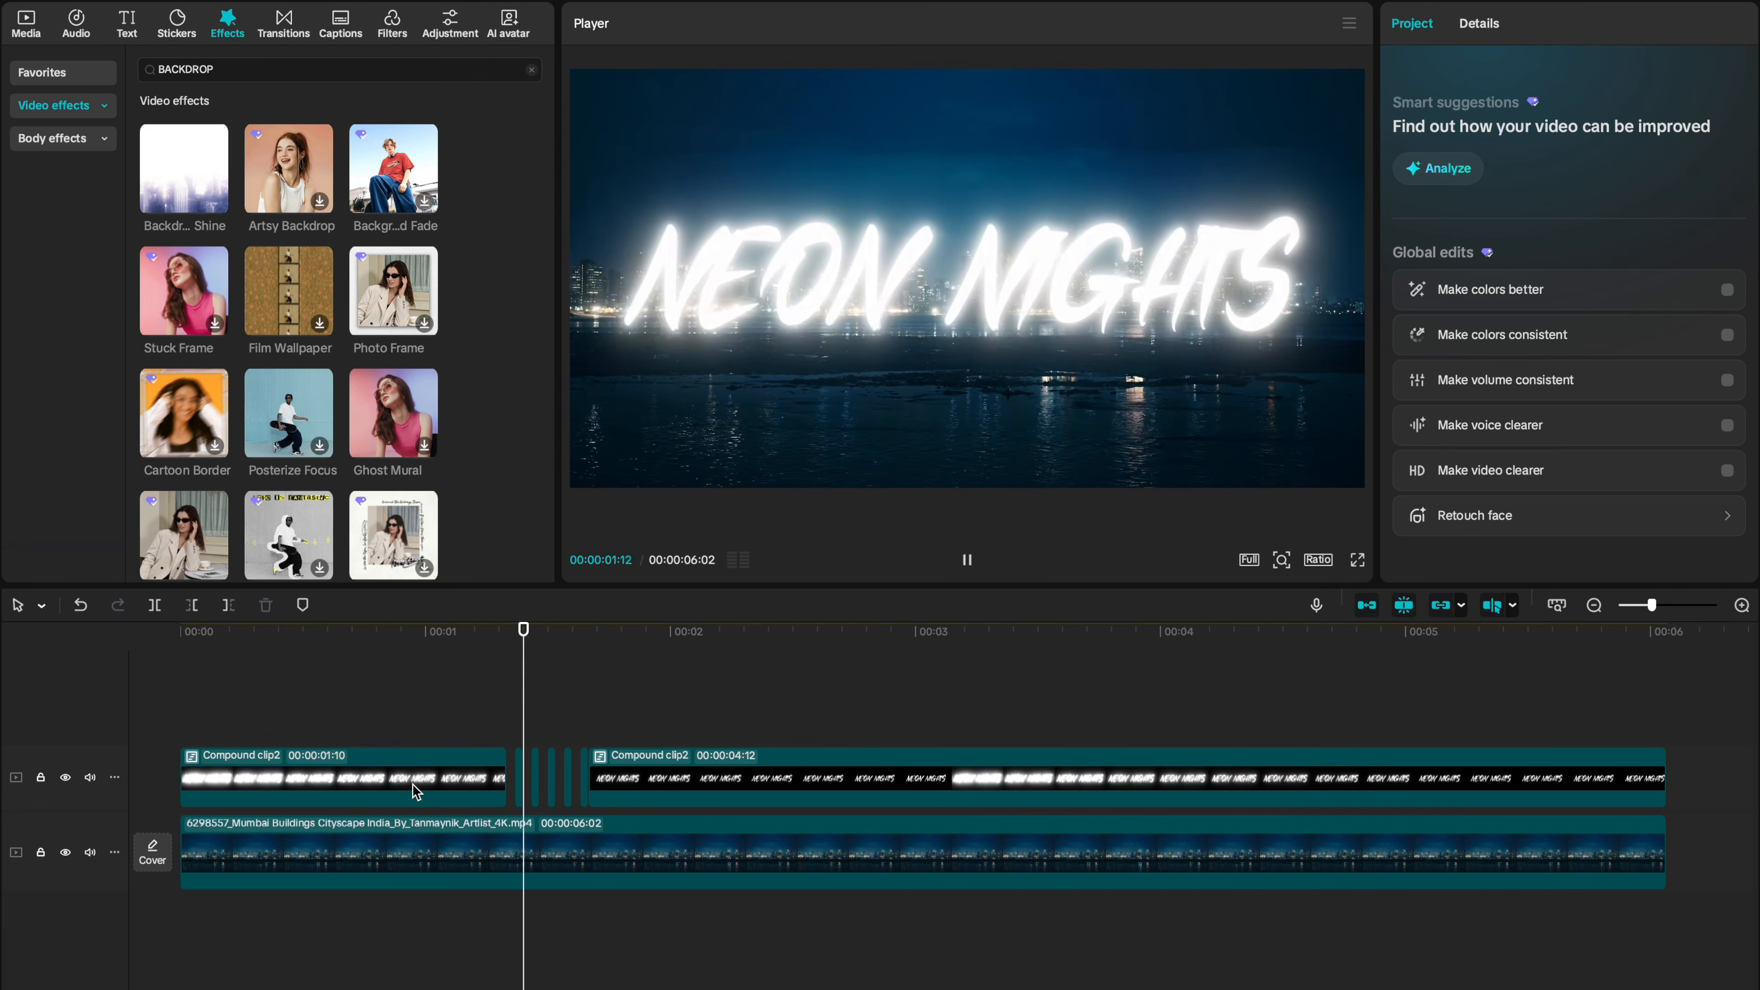
click(703, 638)
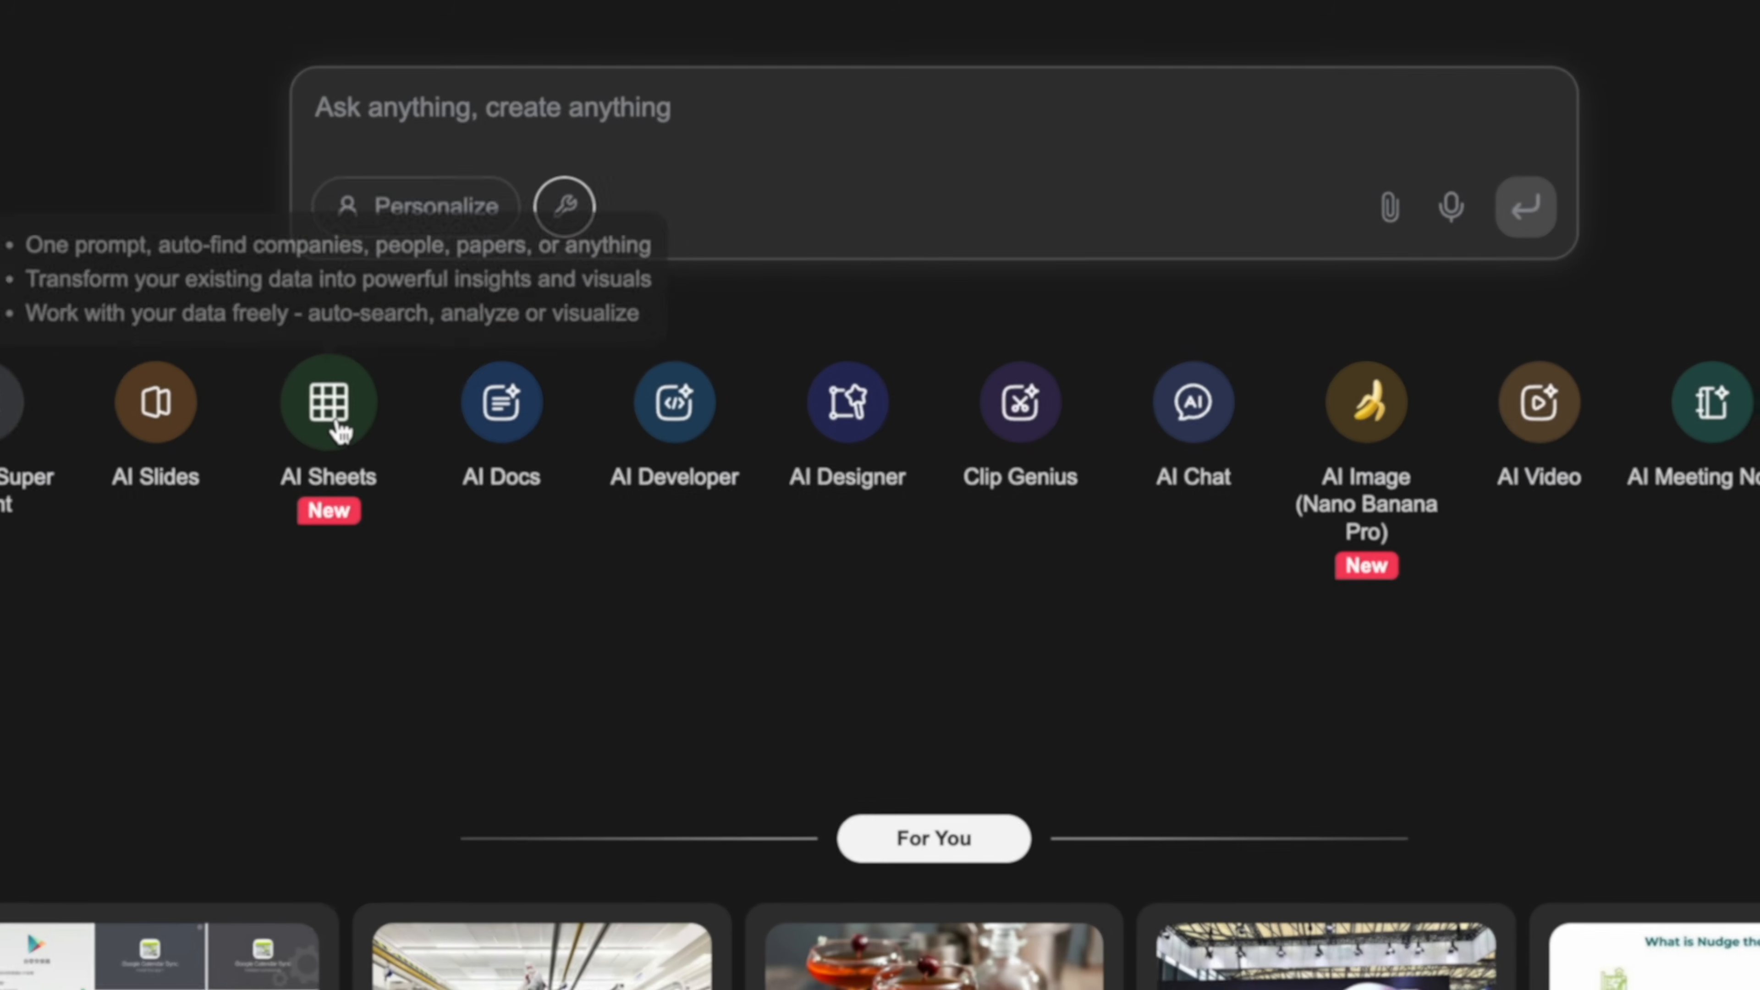
Switch to Genspark and write a prompt with the thumbnails attached, requesting a highly engaging YouTube script about the 11 best CapCut text effects in 2025.
mouse_move(491, 422)
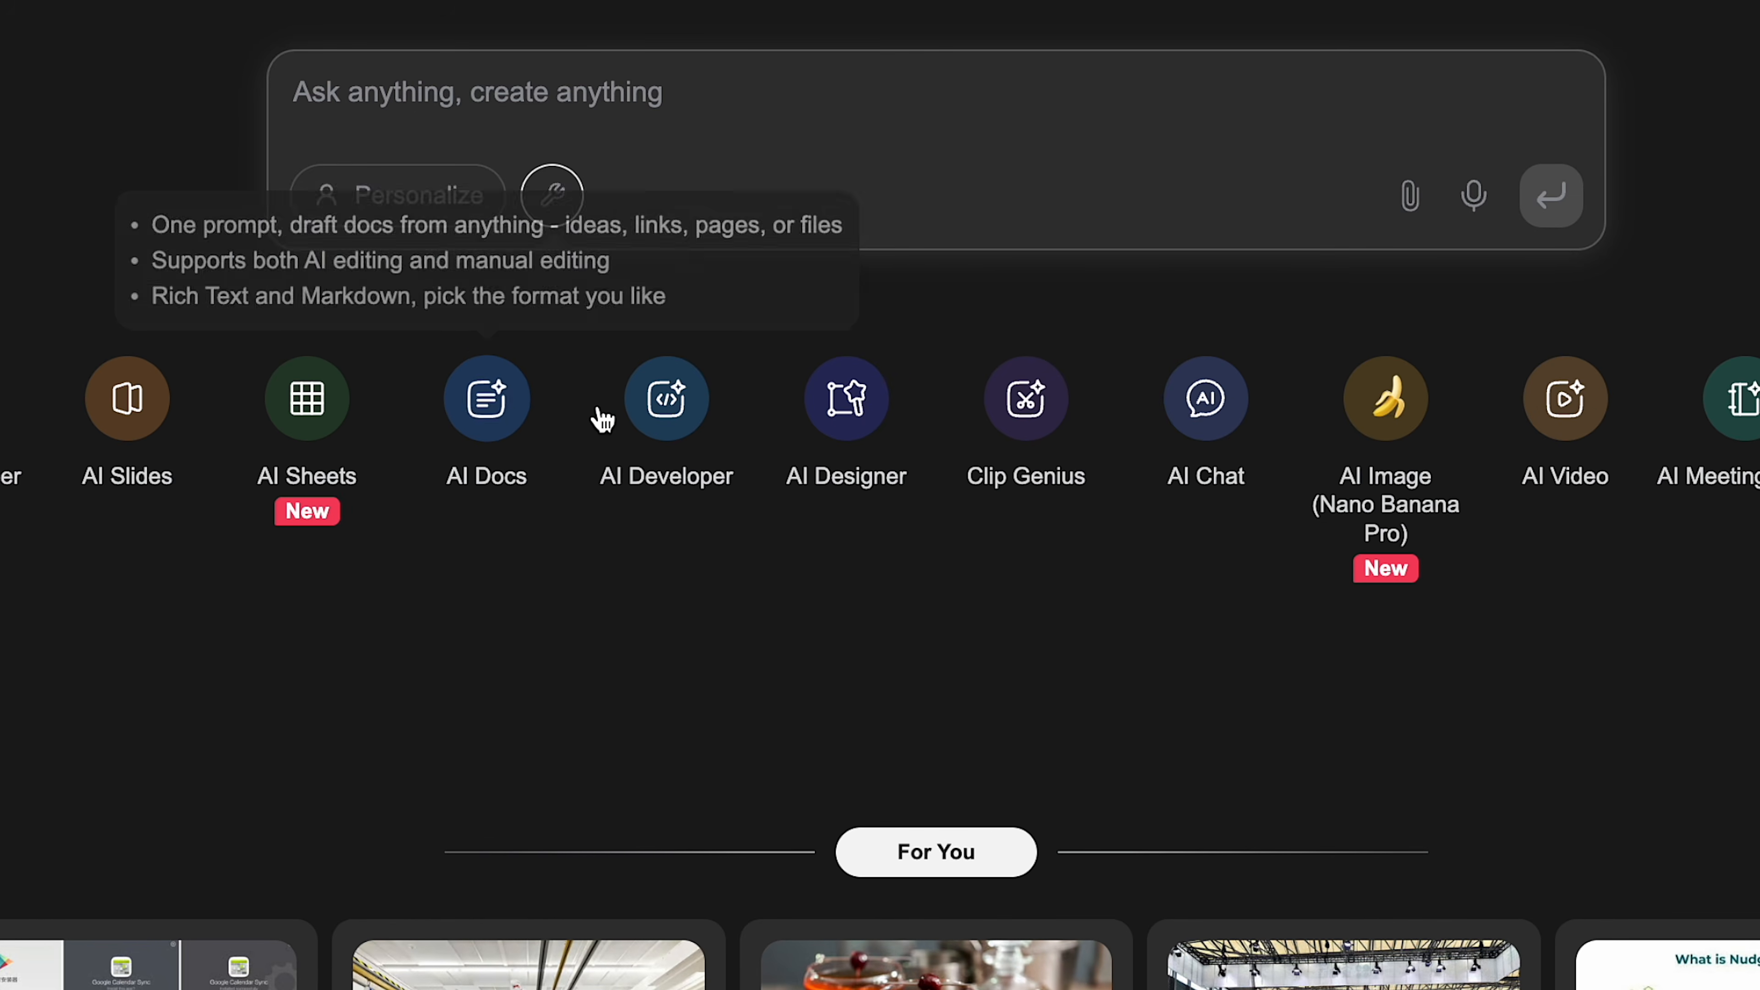
mouse_move(666, 419)
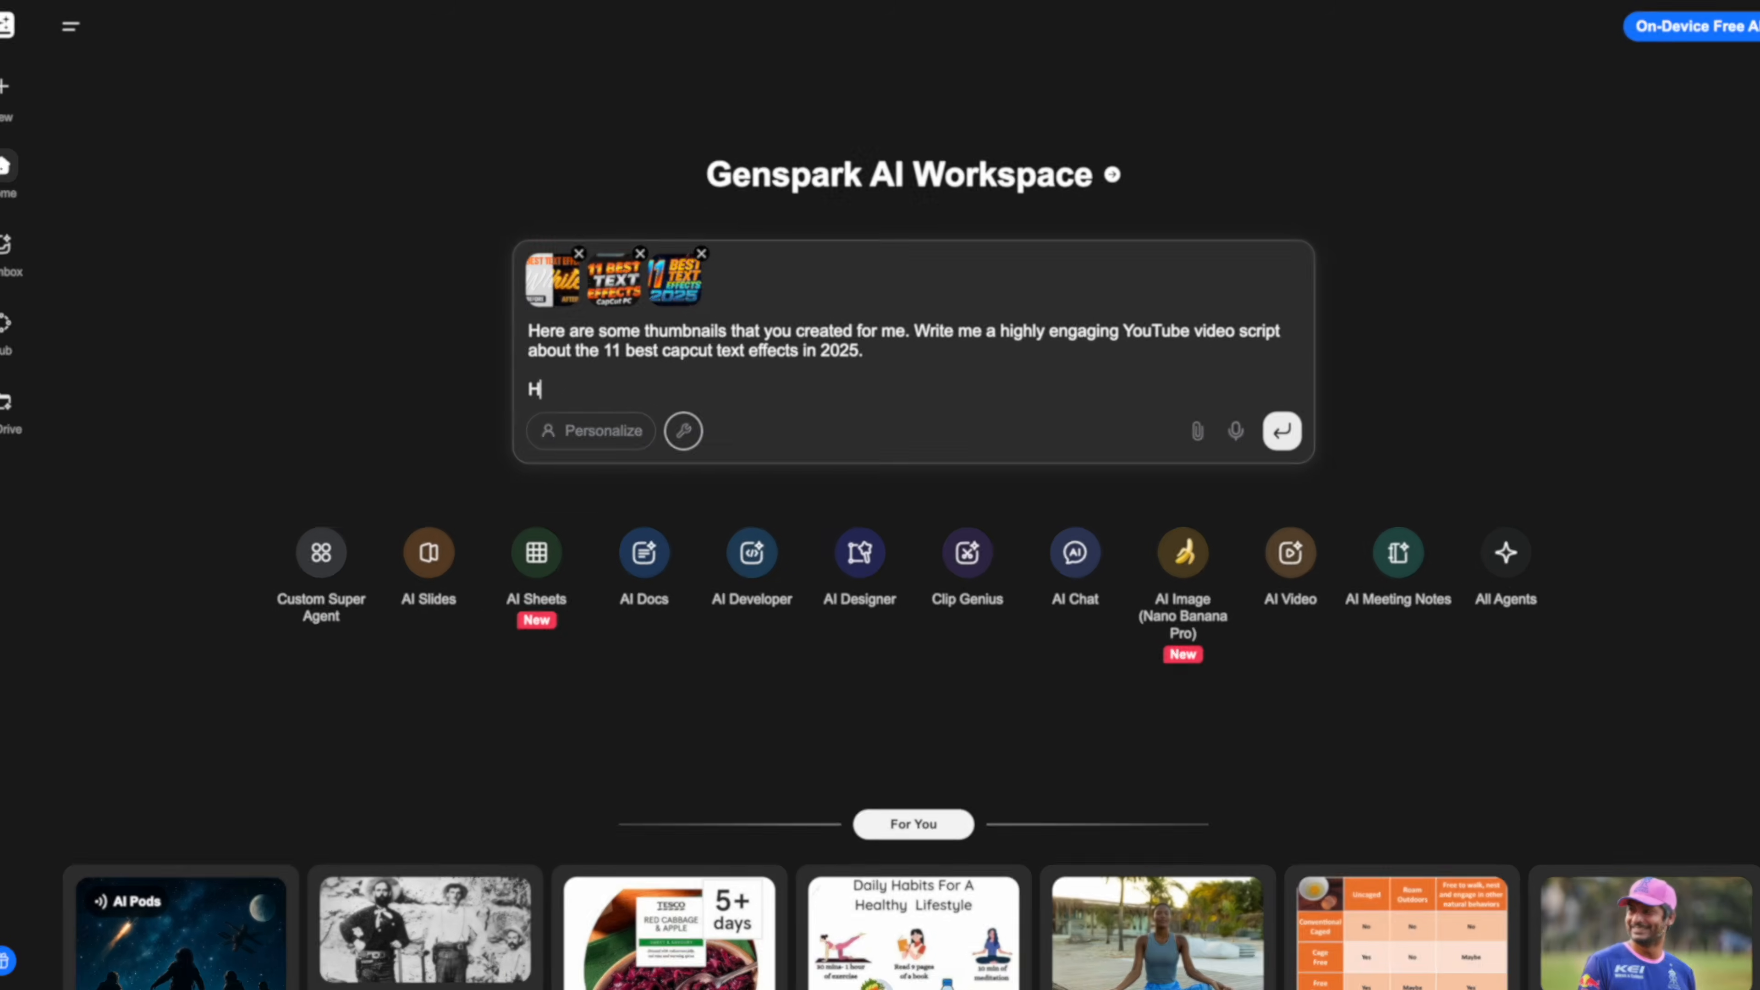
text(Here are the ke)
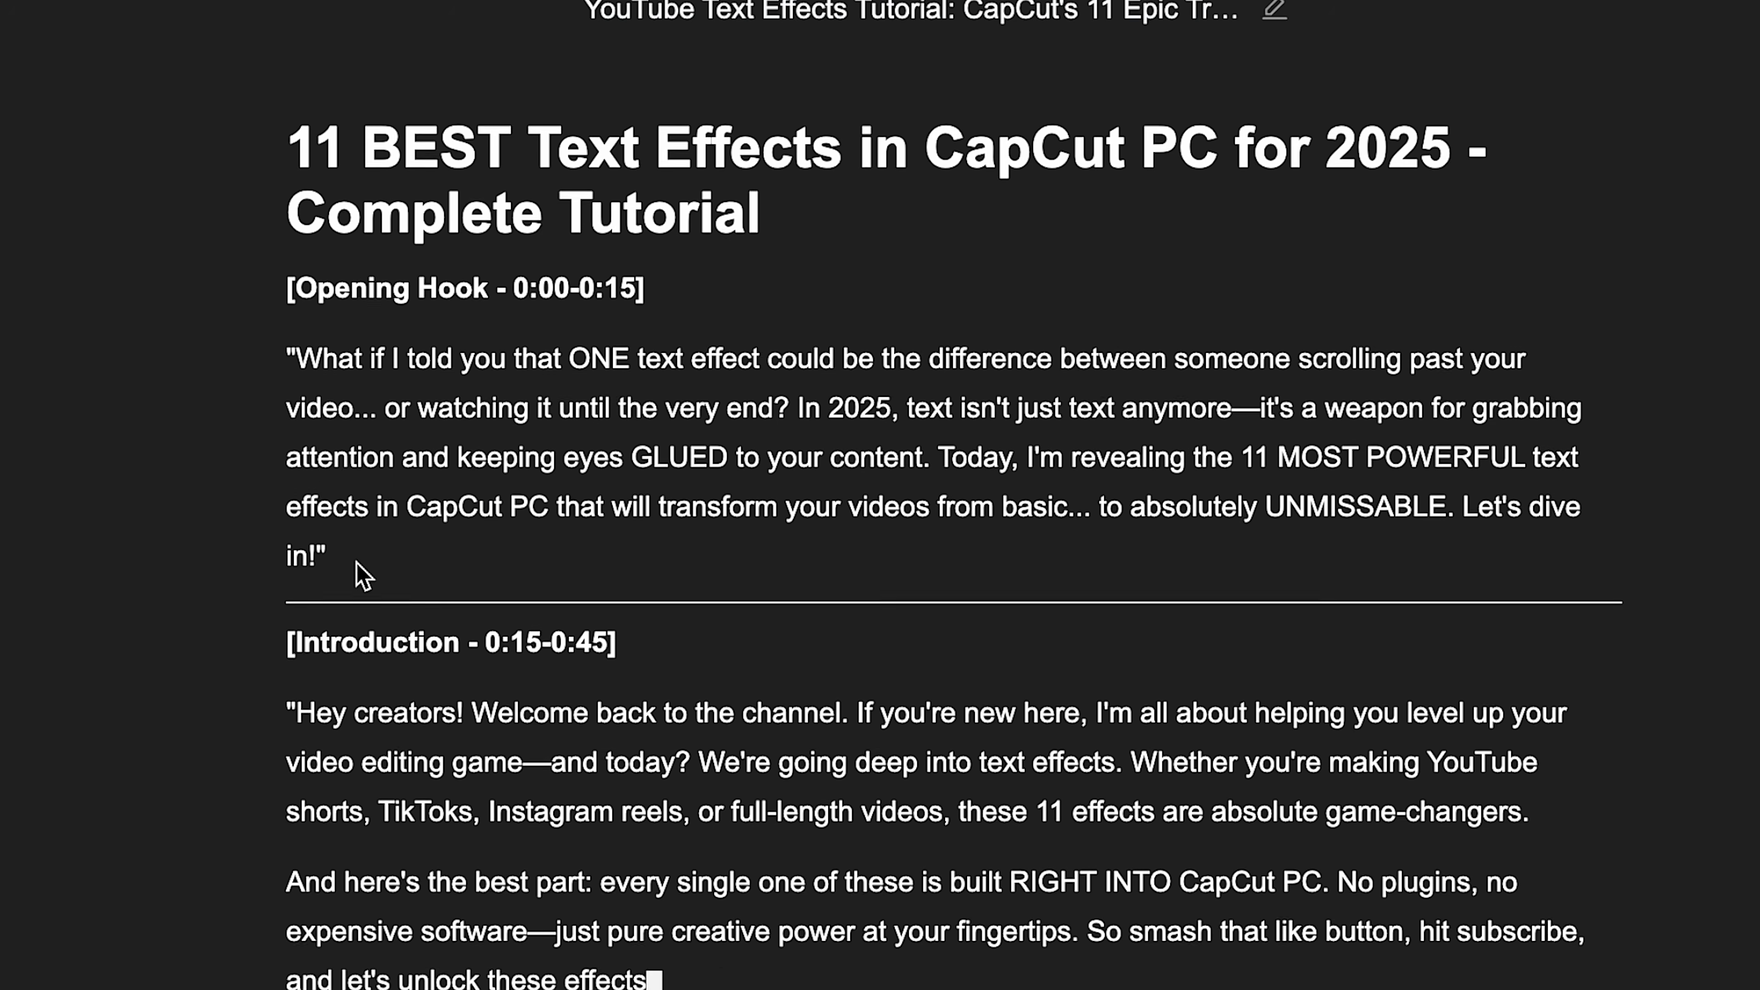
Look through the generated script and the text effects presentation slides, and open the team chat.
scroll(360, 575, down, 1)
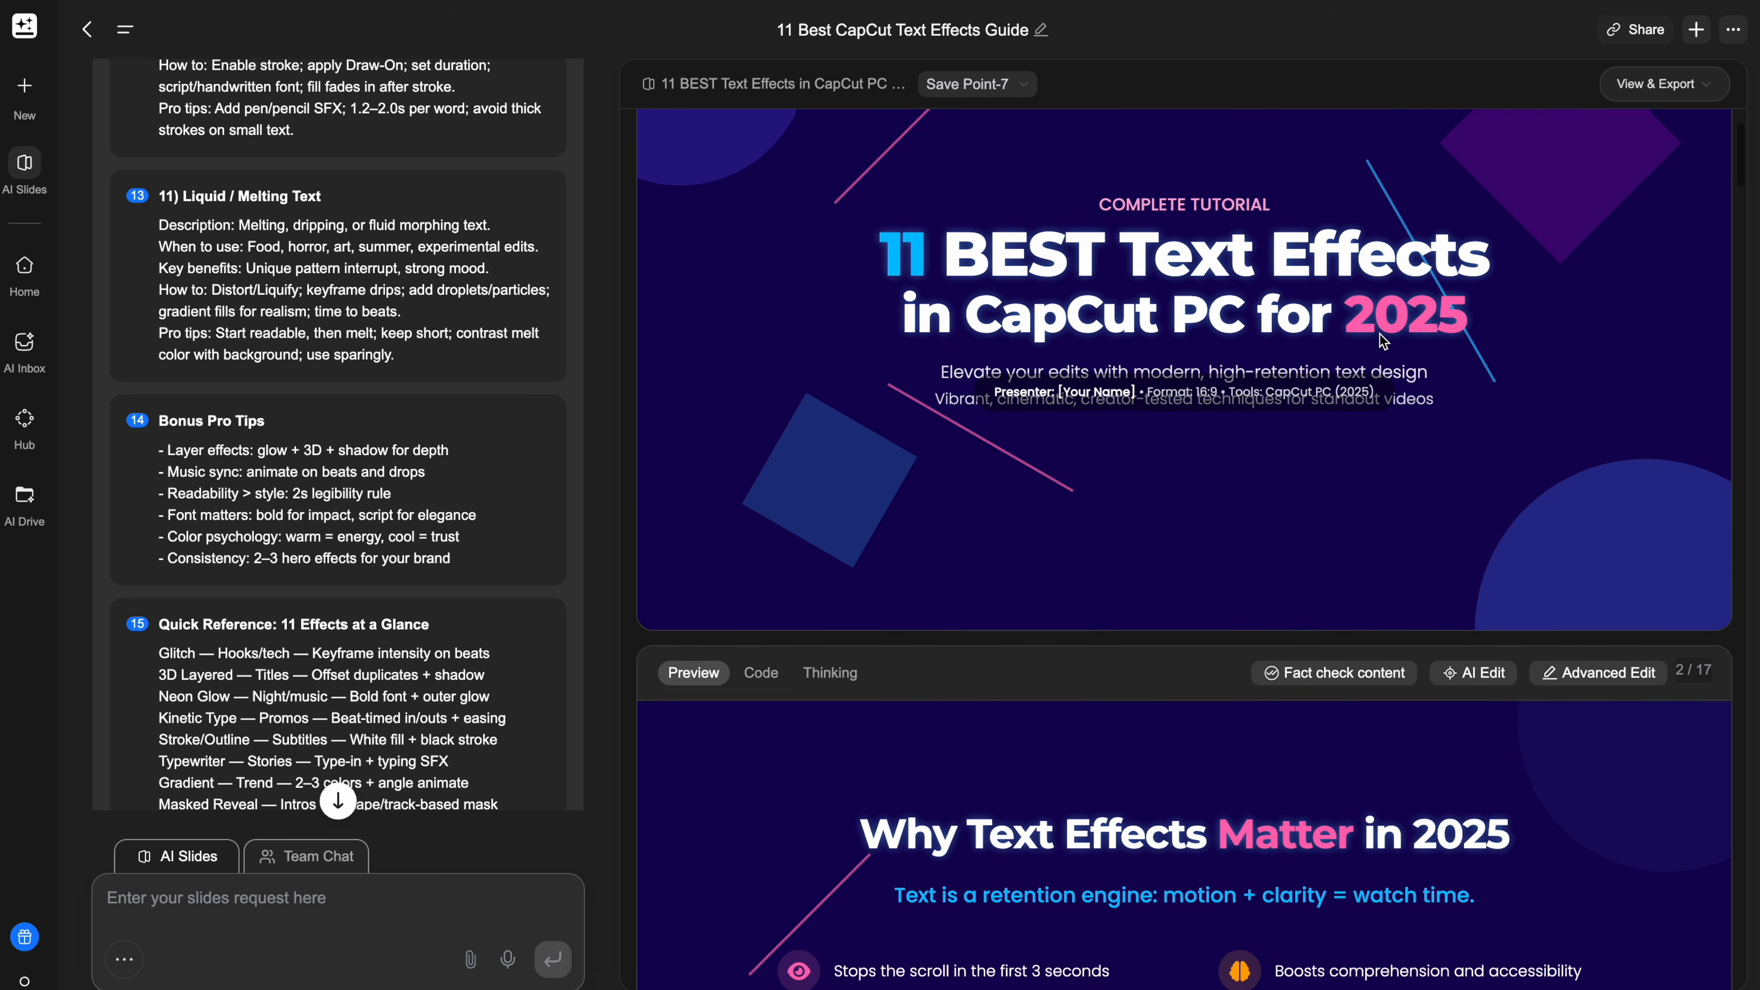
scroll(1383, 341, down, 6)
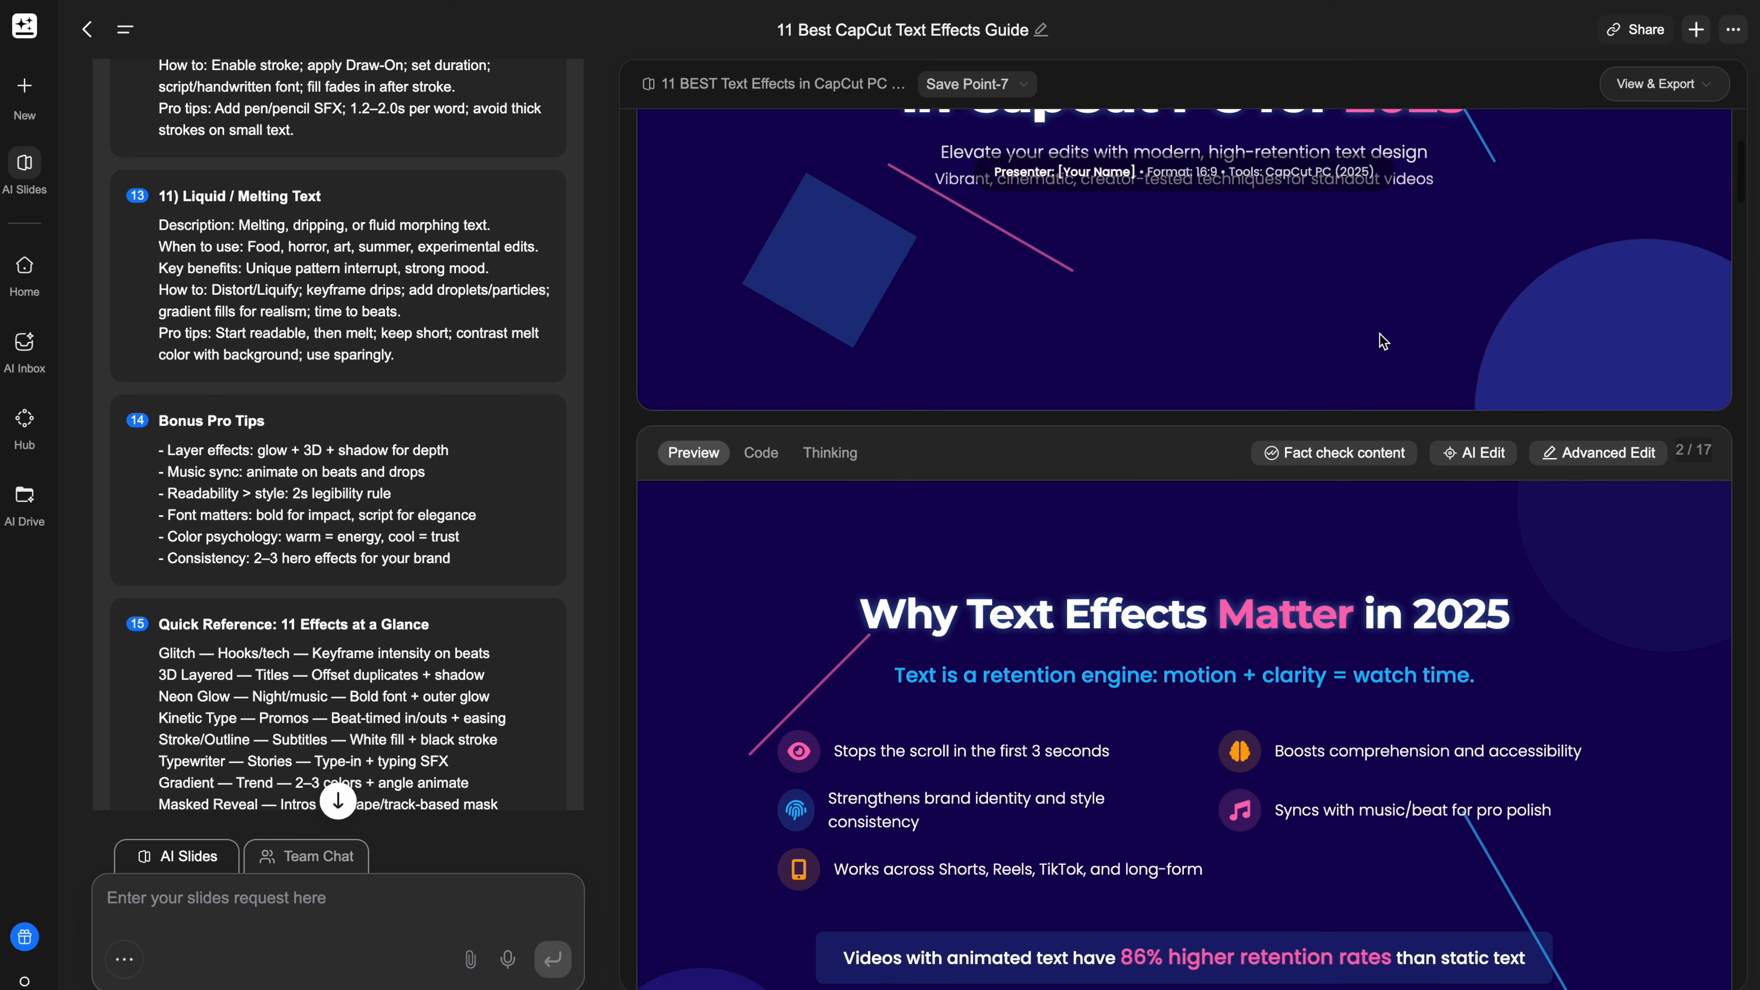
scroll(1382, 341, down, 10)
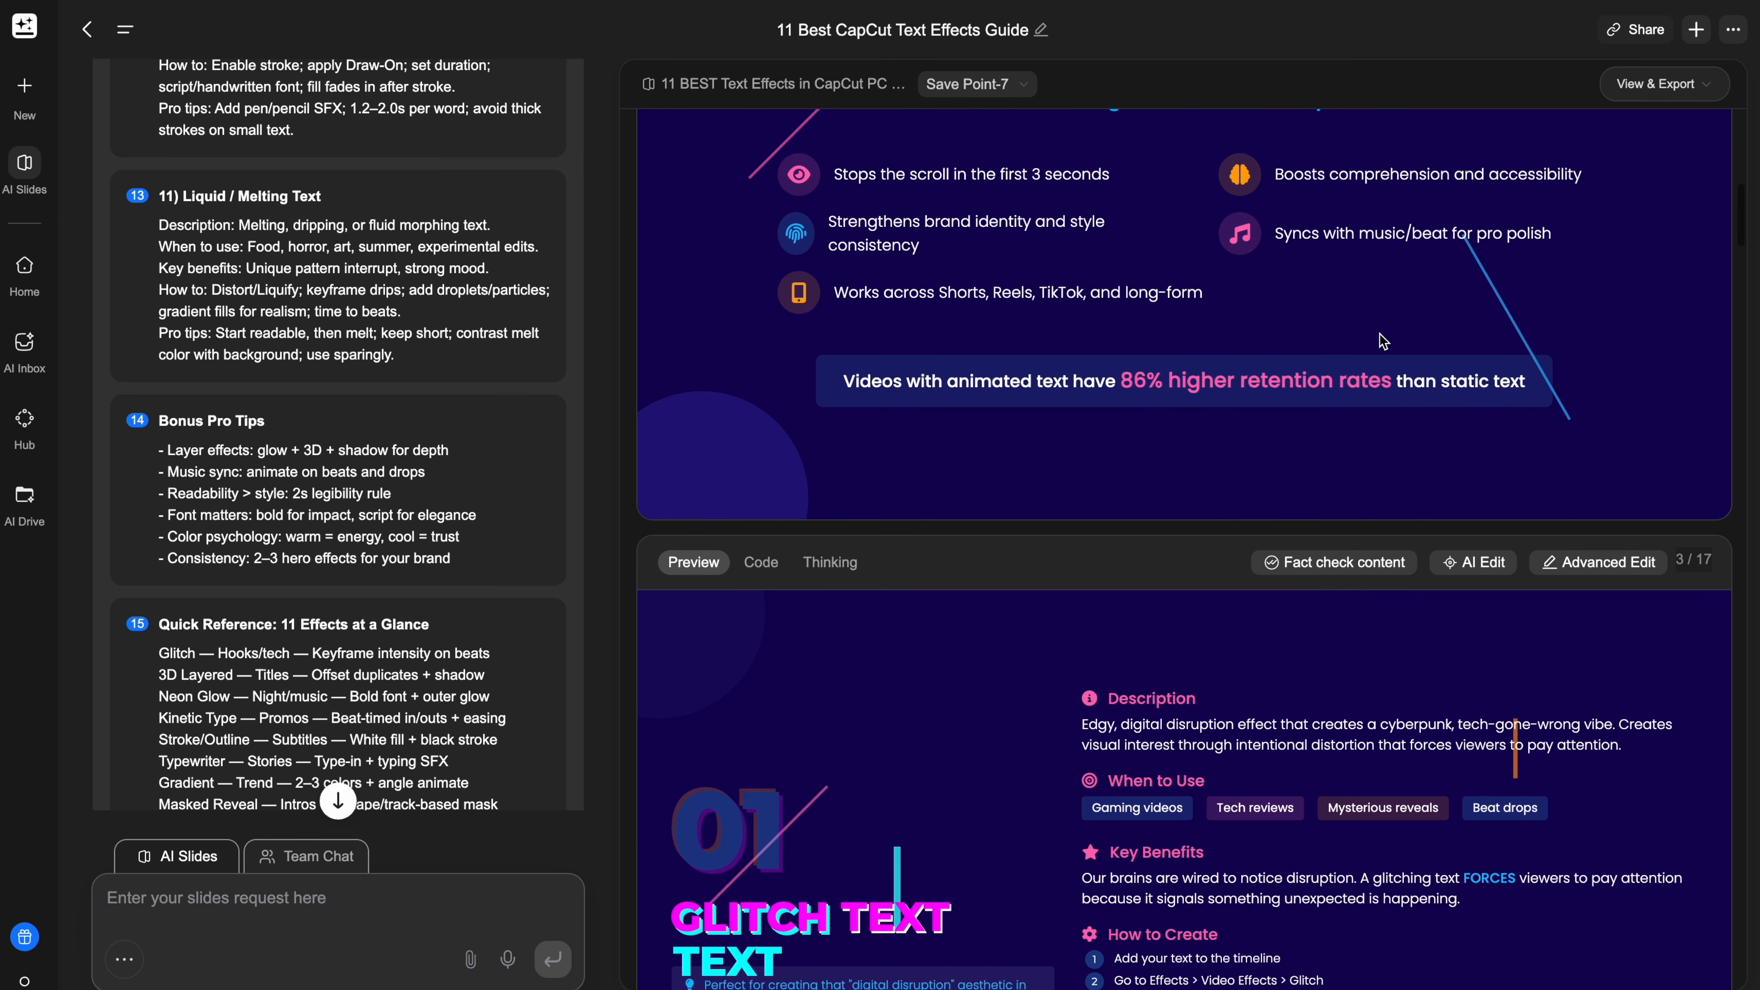
scroll(1382, 341, down, 9)
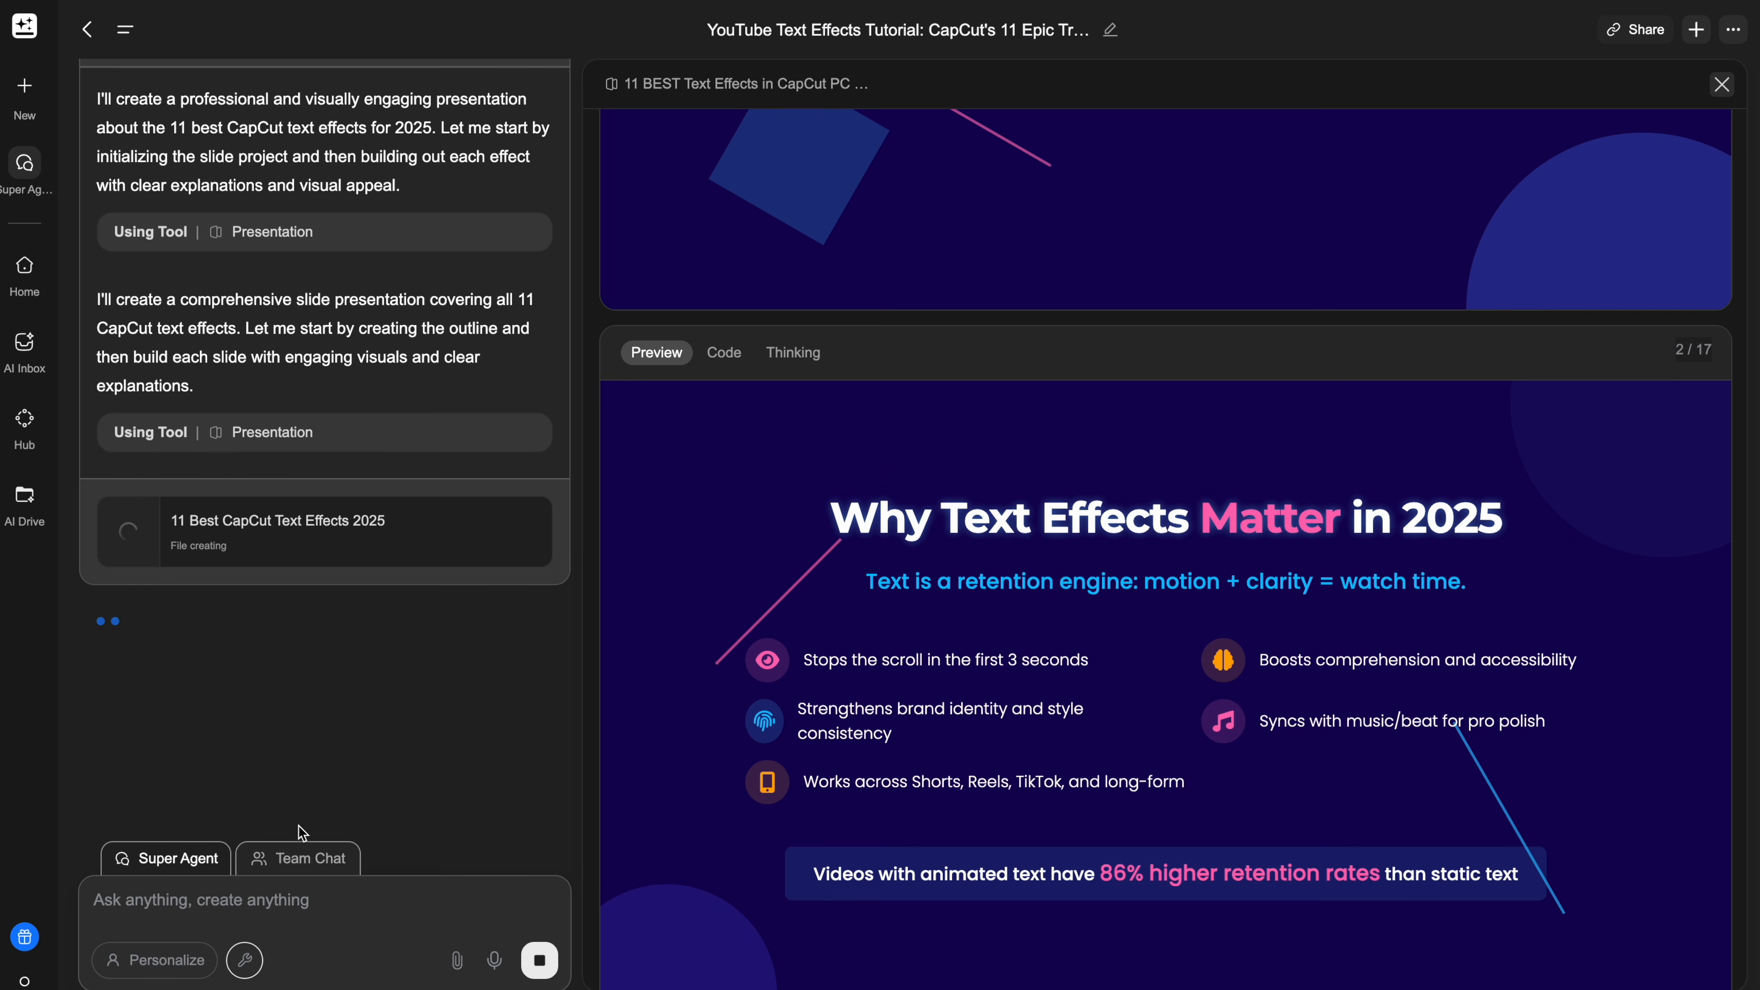
click(302, 860)
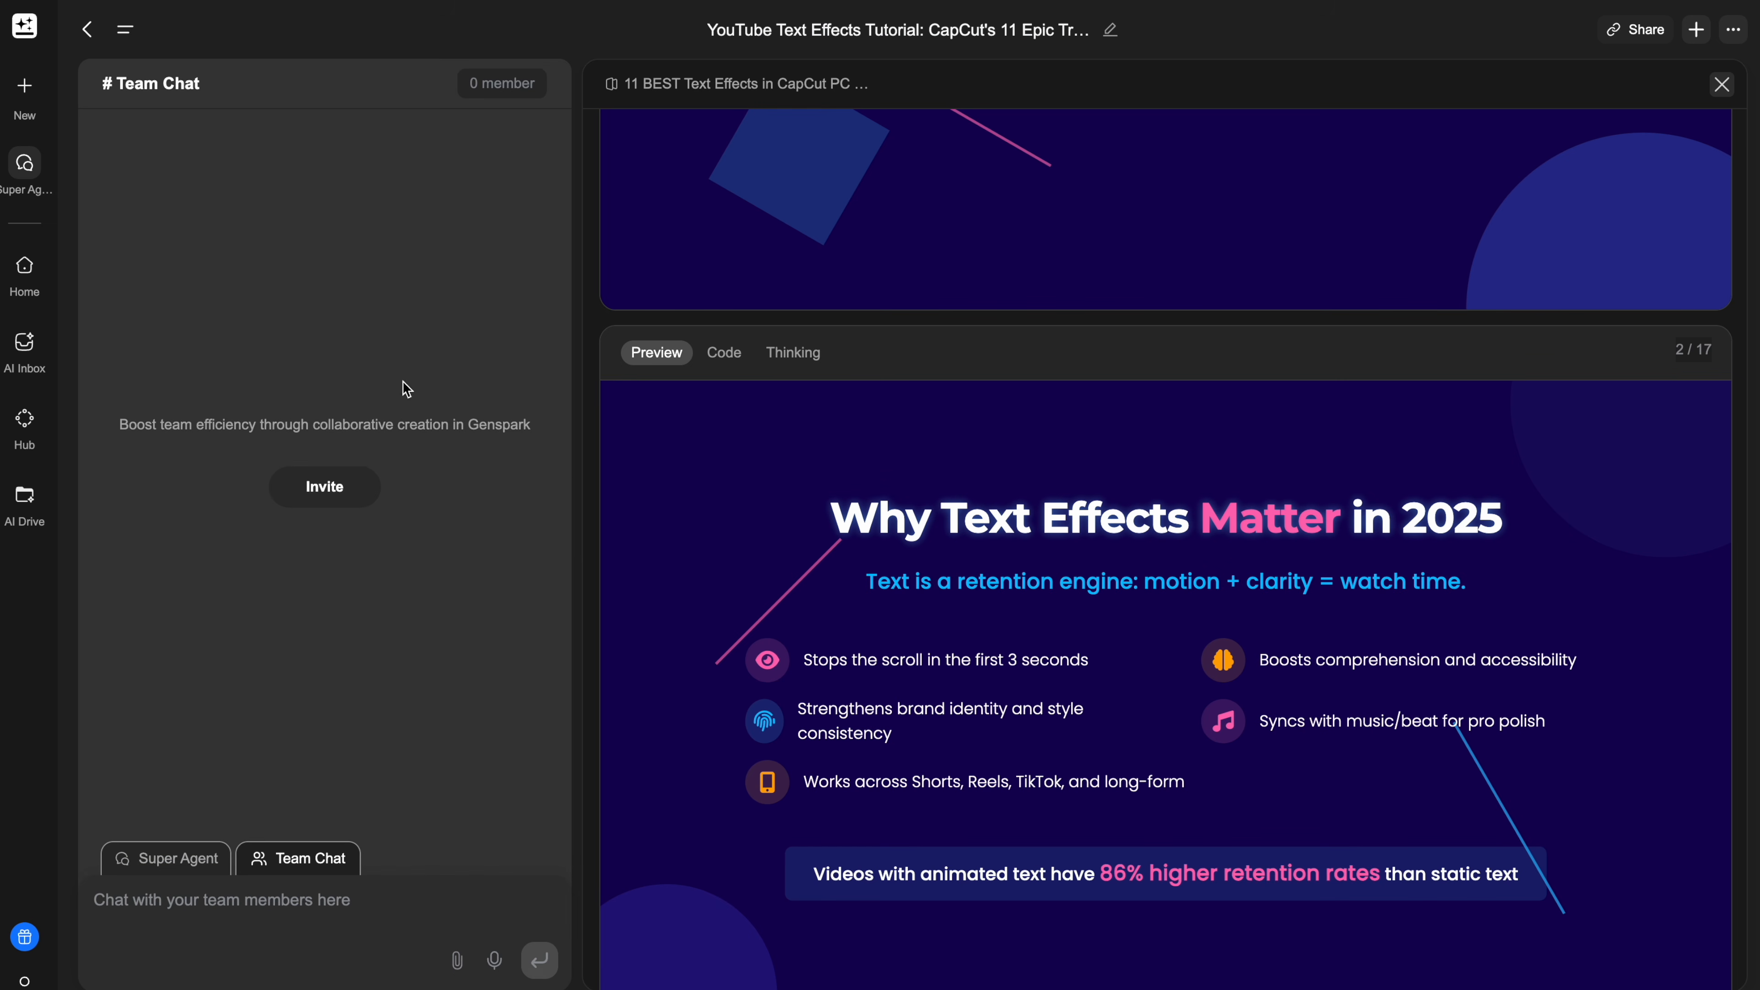
In Genspark's AI Sheets, ask for the October 2025 sales share by subcategory using Supabase, and open the sheet full screen.
click(490, 90)
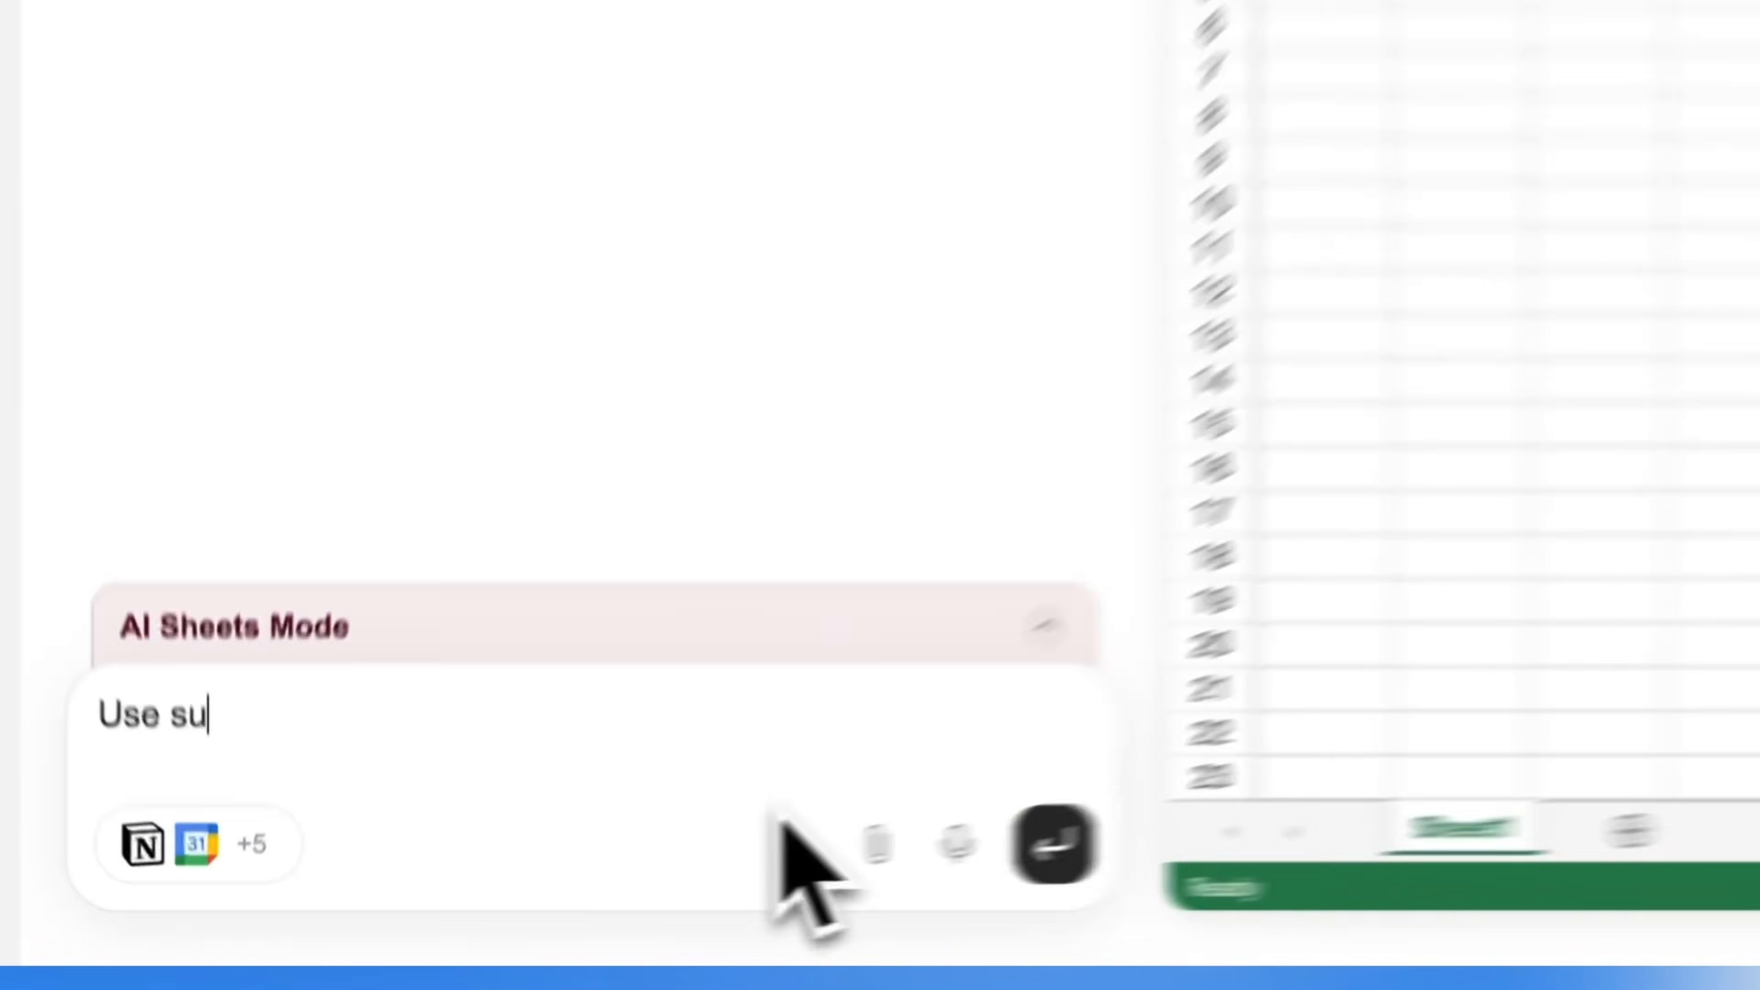
text(pabase. What was the sales share by su)
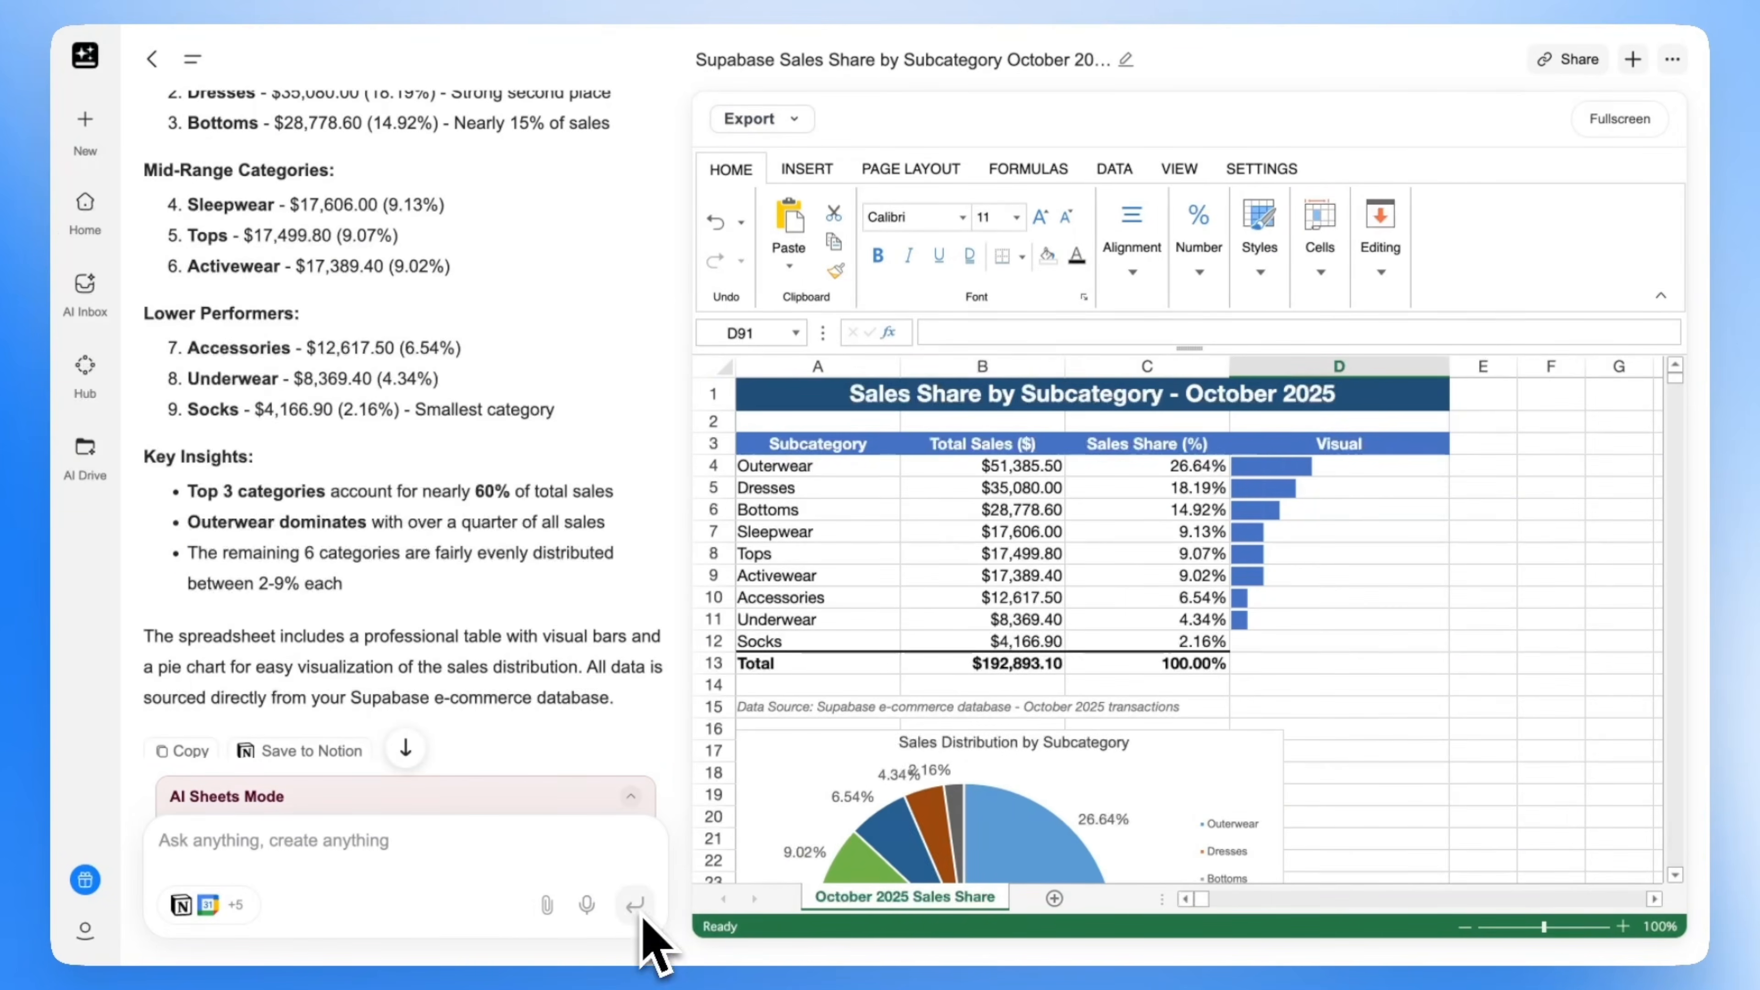
click(1649, 127)
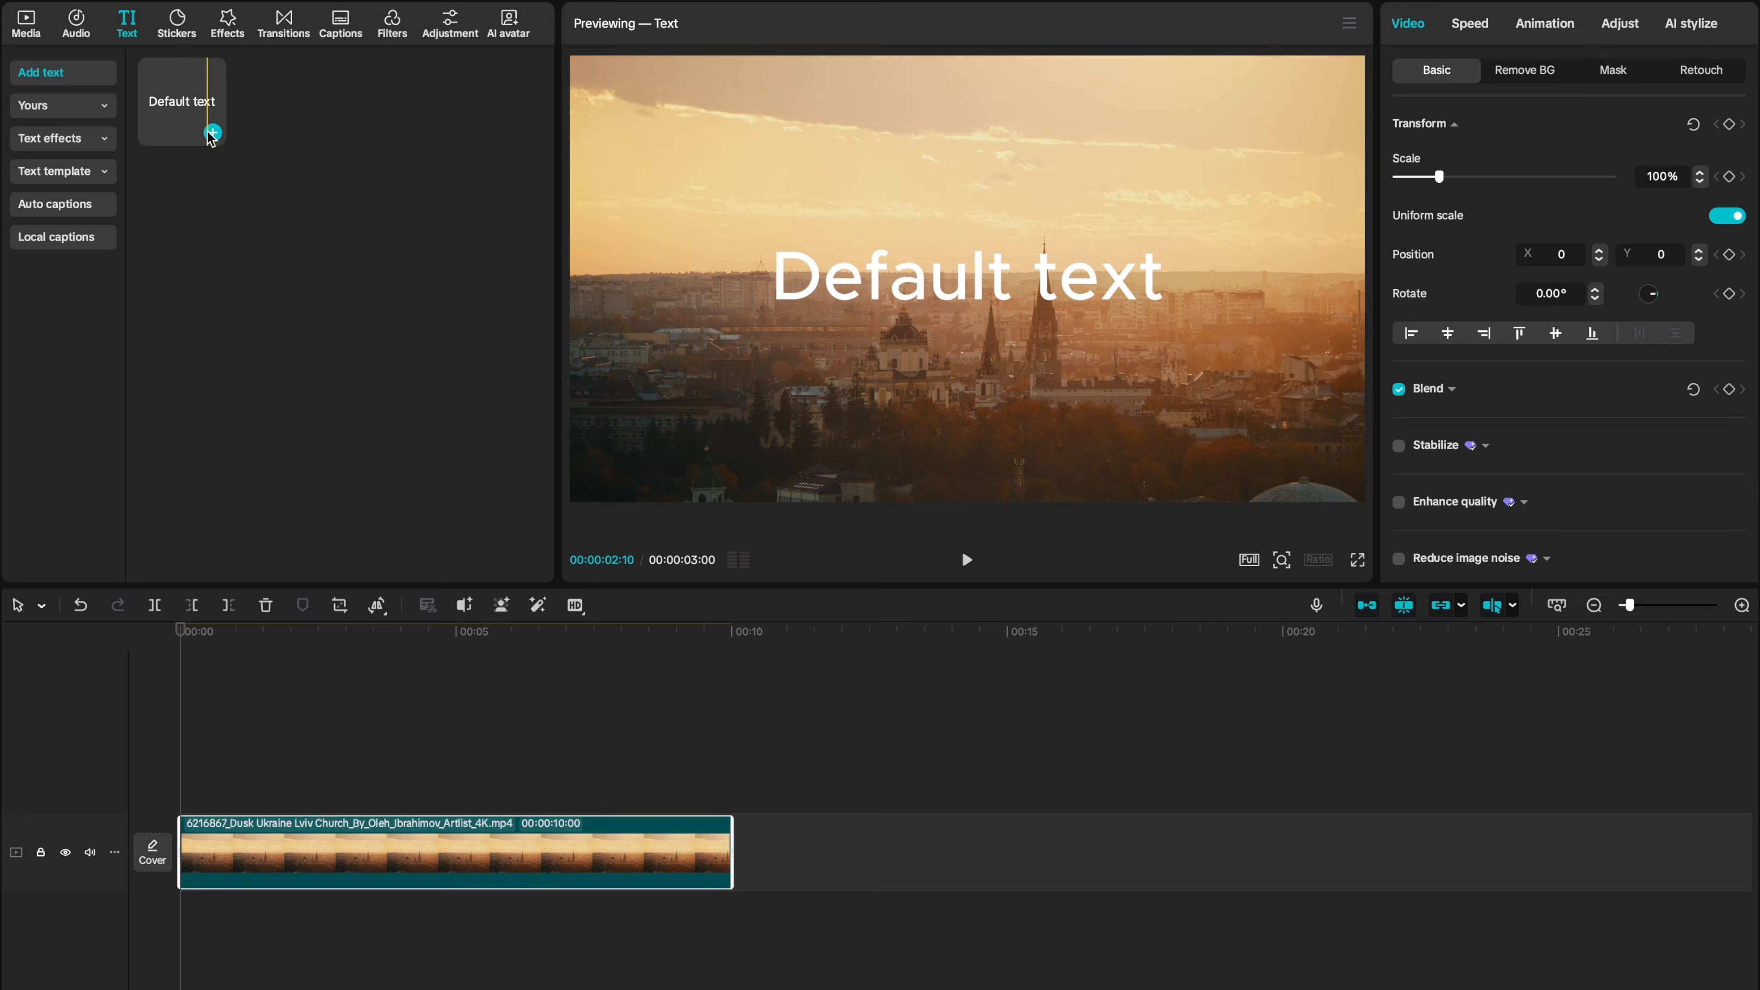
In CapCut, add a default text over the church skyline clip and set it to MIRROR in Montserrat ExtraBold.
click(214, 133)
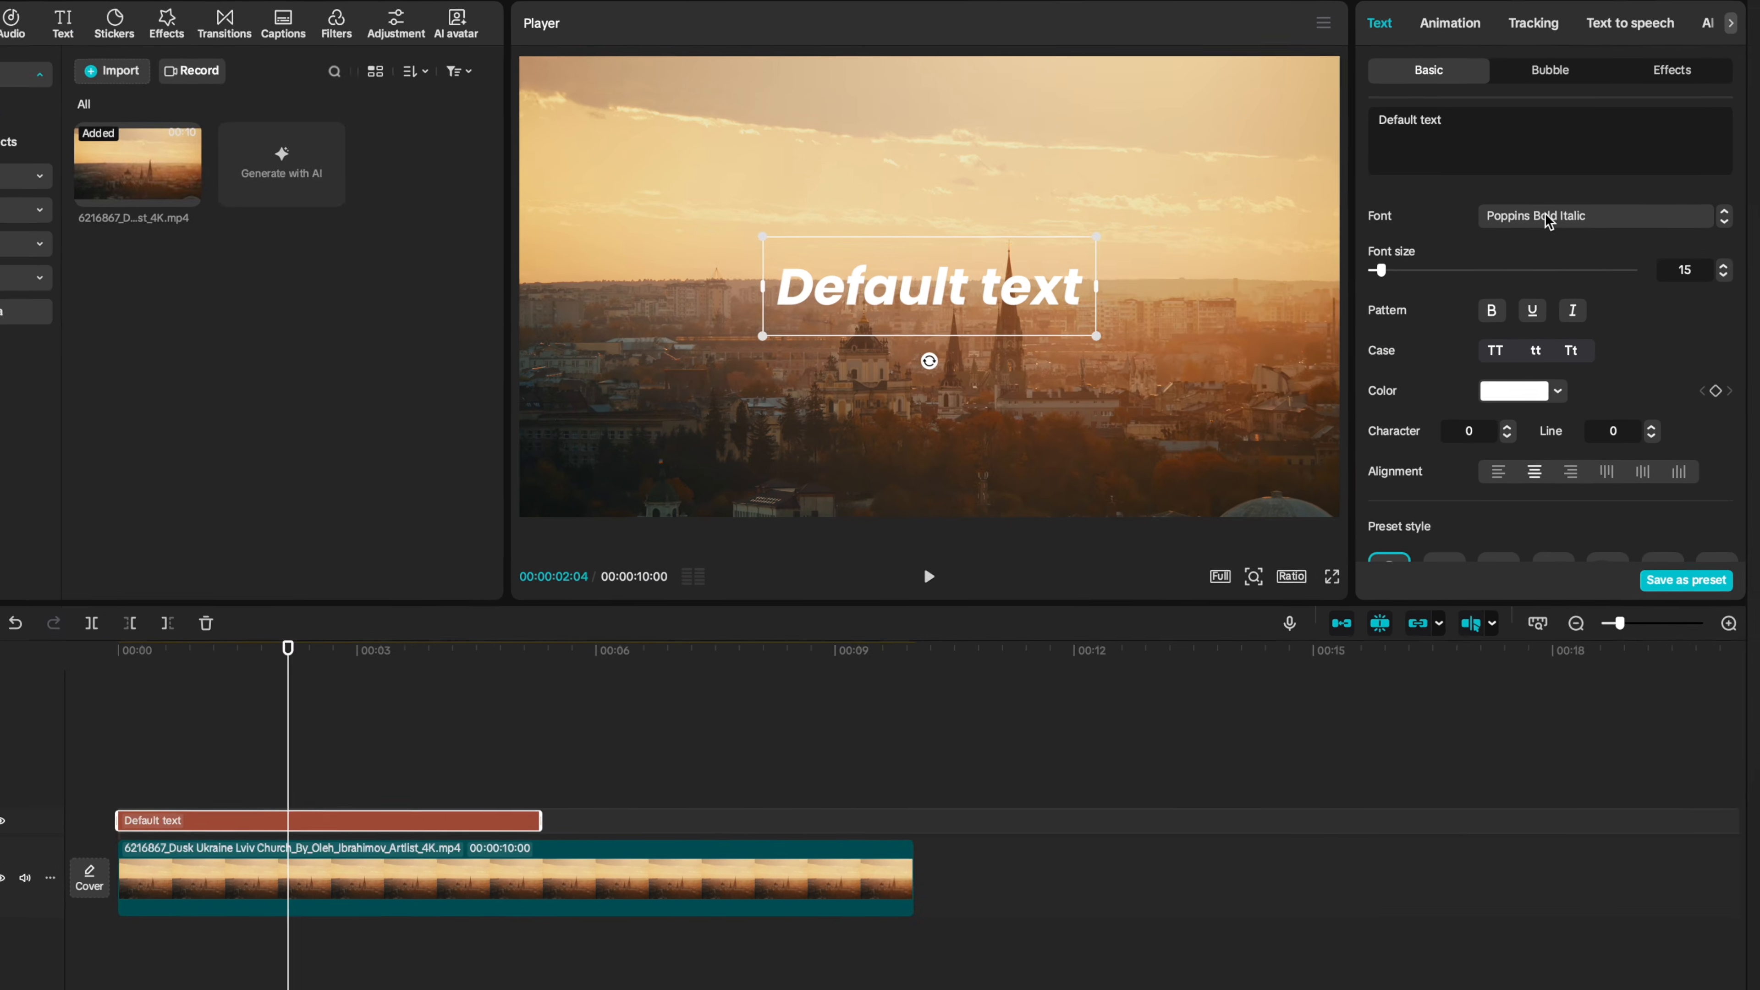
click(1615, 210)
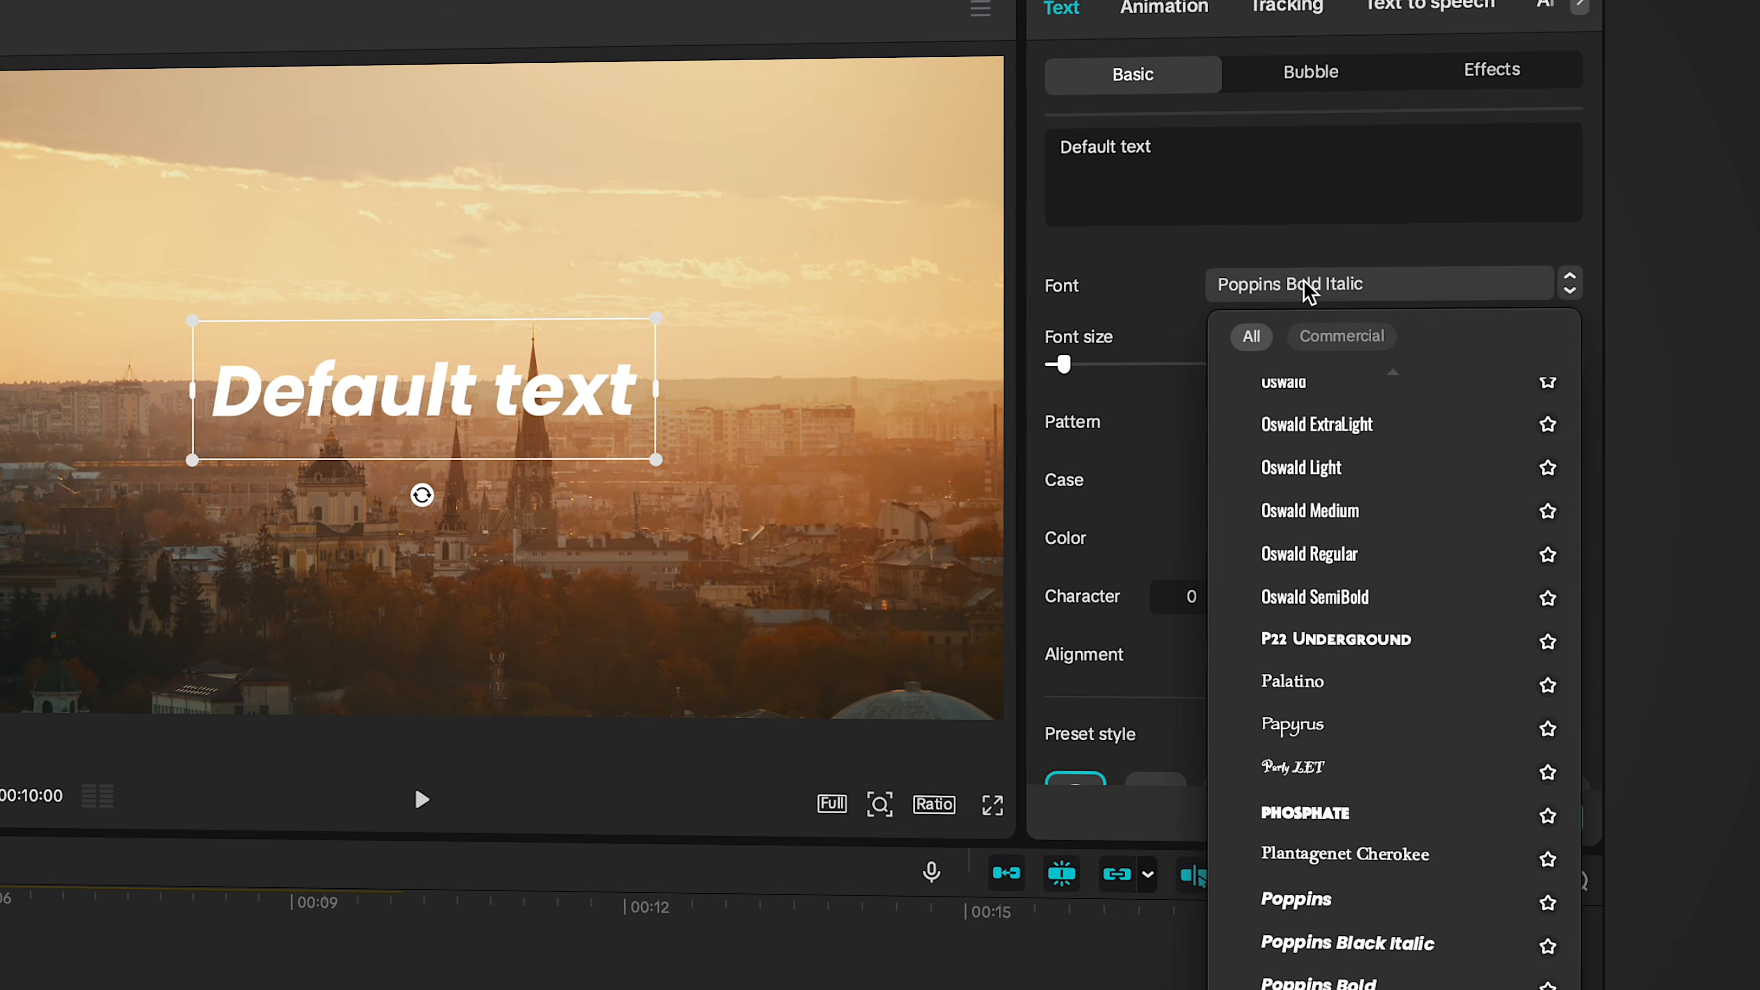
scroll(1426, 889, down, 10)
scroll(1427, 891, up, 12)
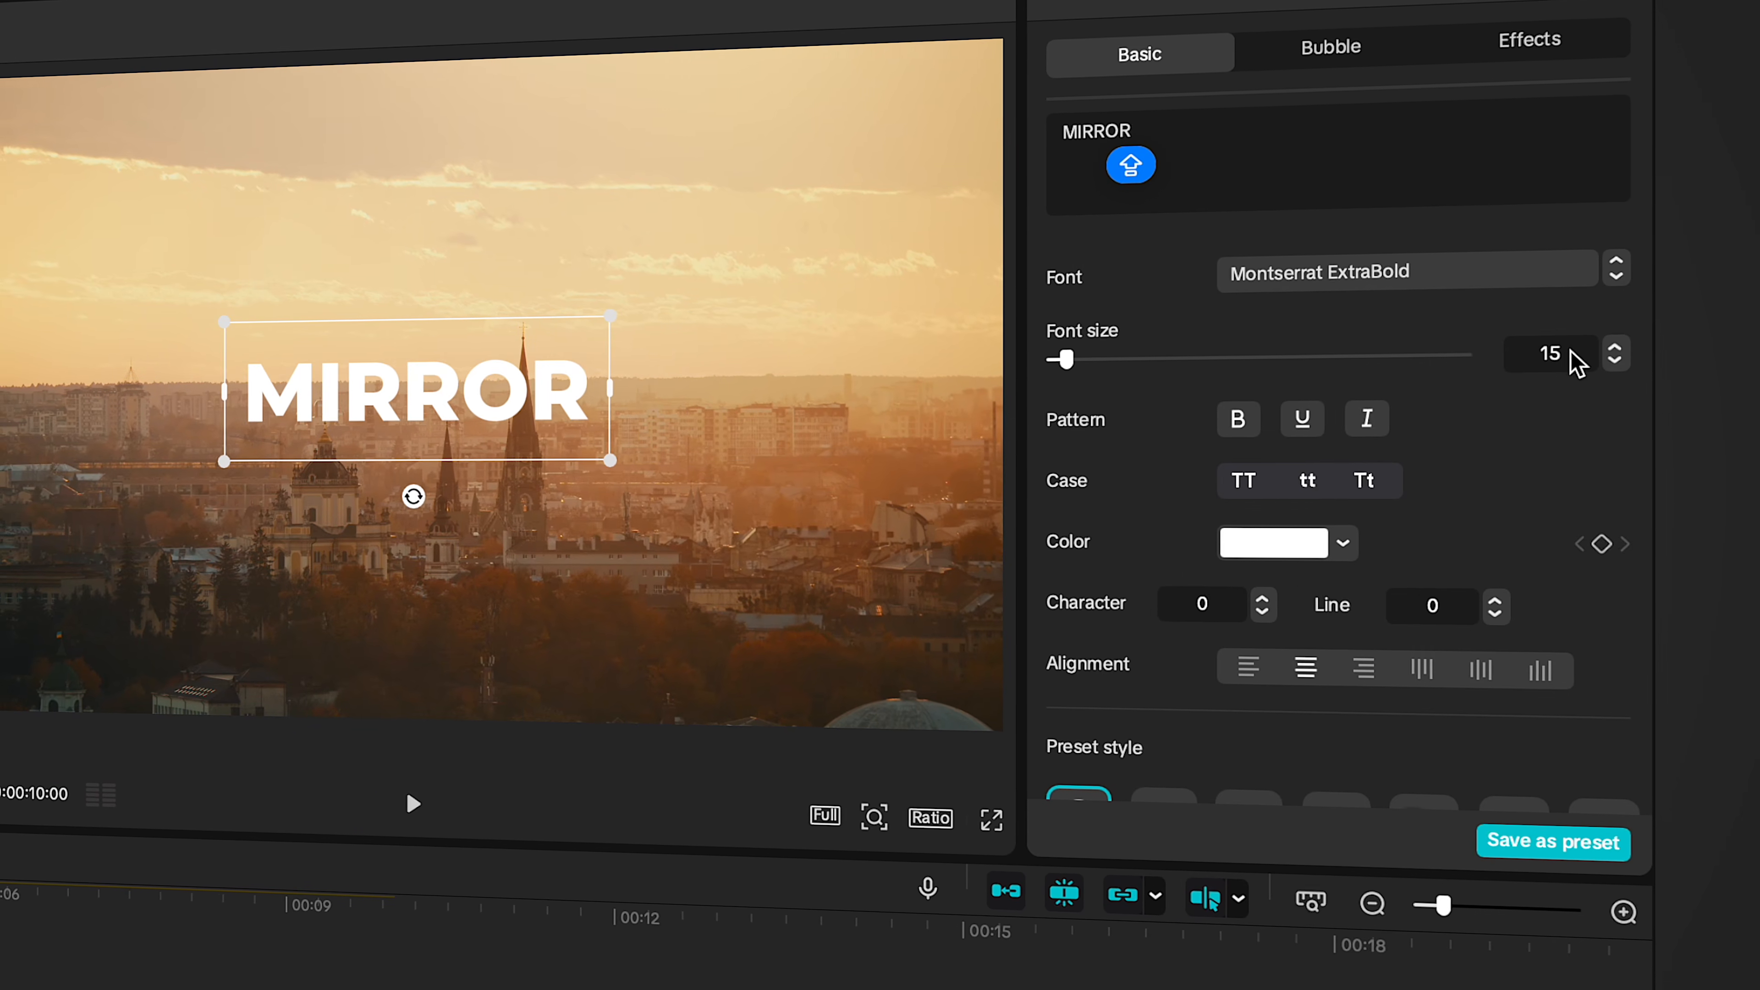
Increase the font size of the MIRROR title until it spans most of the frame's width.
click(1627, 345)
click(1628, 344)
click(1629, 343)
click(1629, 343)
click(1628, 343)
click(1634, 342)
click(1634, 342)
click(1634, 342)
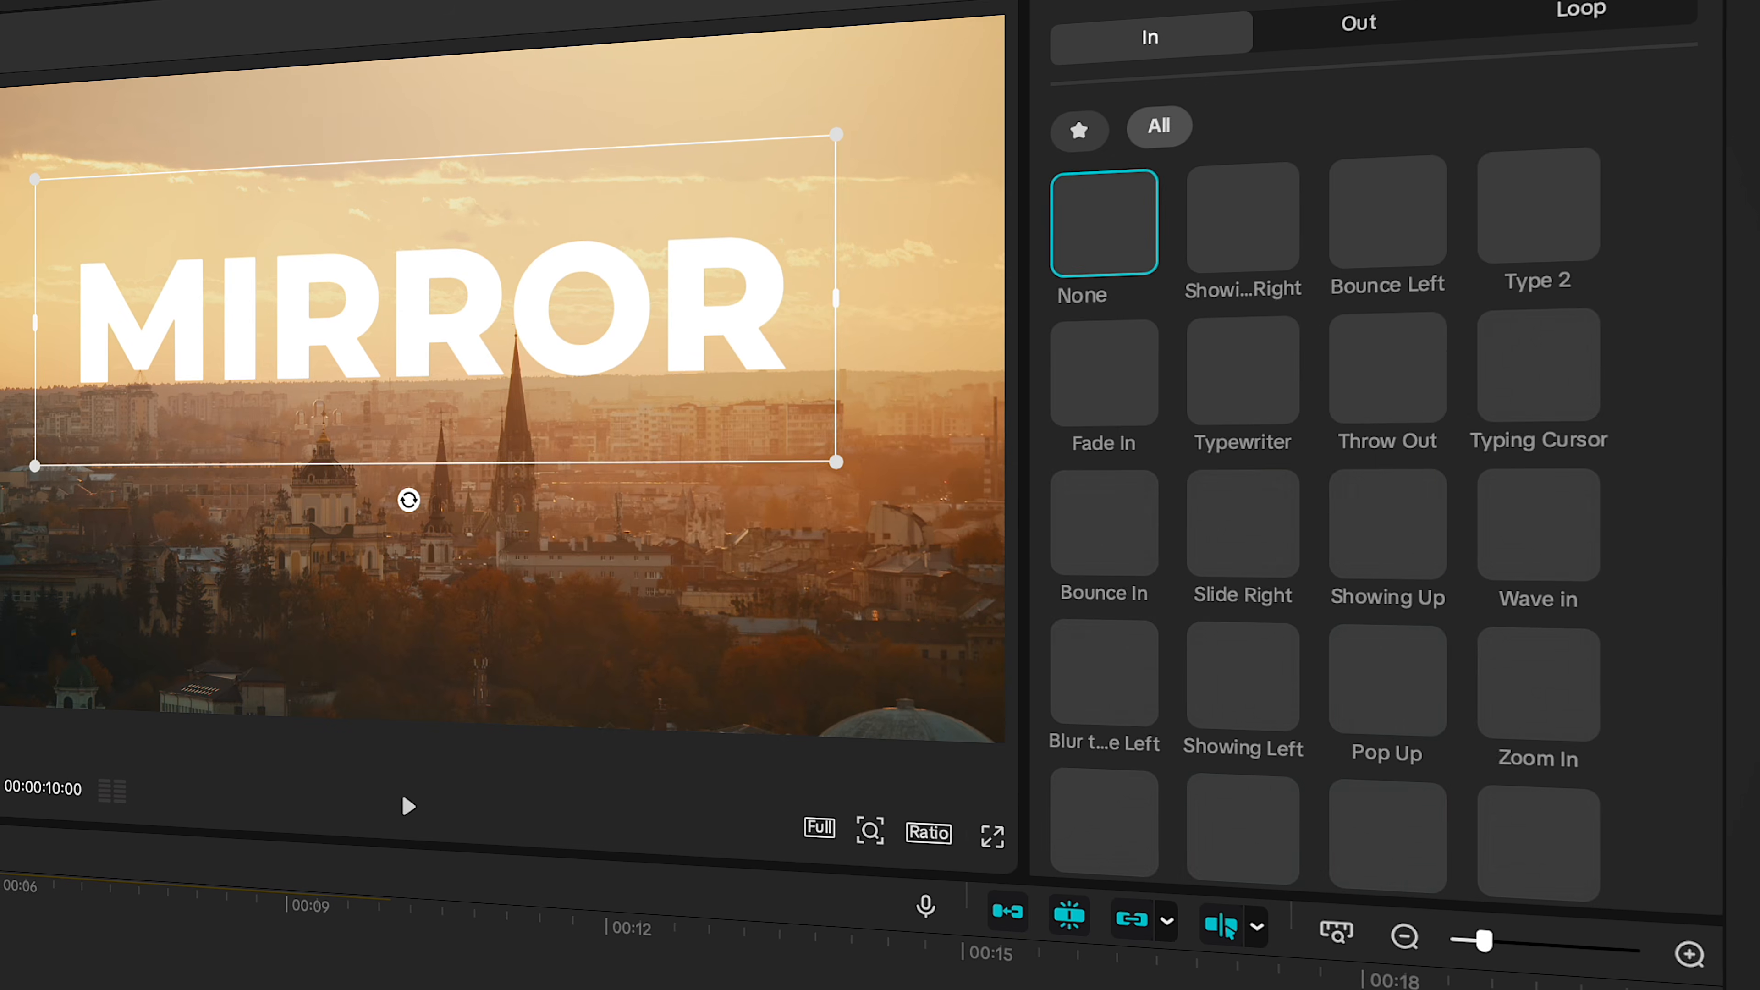
Apply the Fade In entrance animation to the MIRROR title with a duration of about 1 s and preview it.
click(1104, 370)
drag(1361, 860, 1383, 859)
key(space)
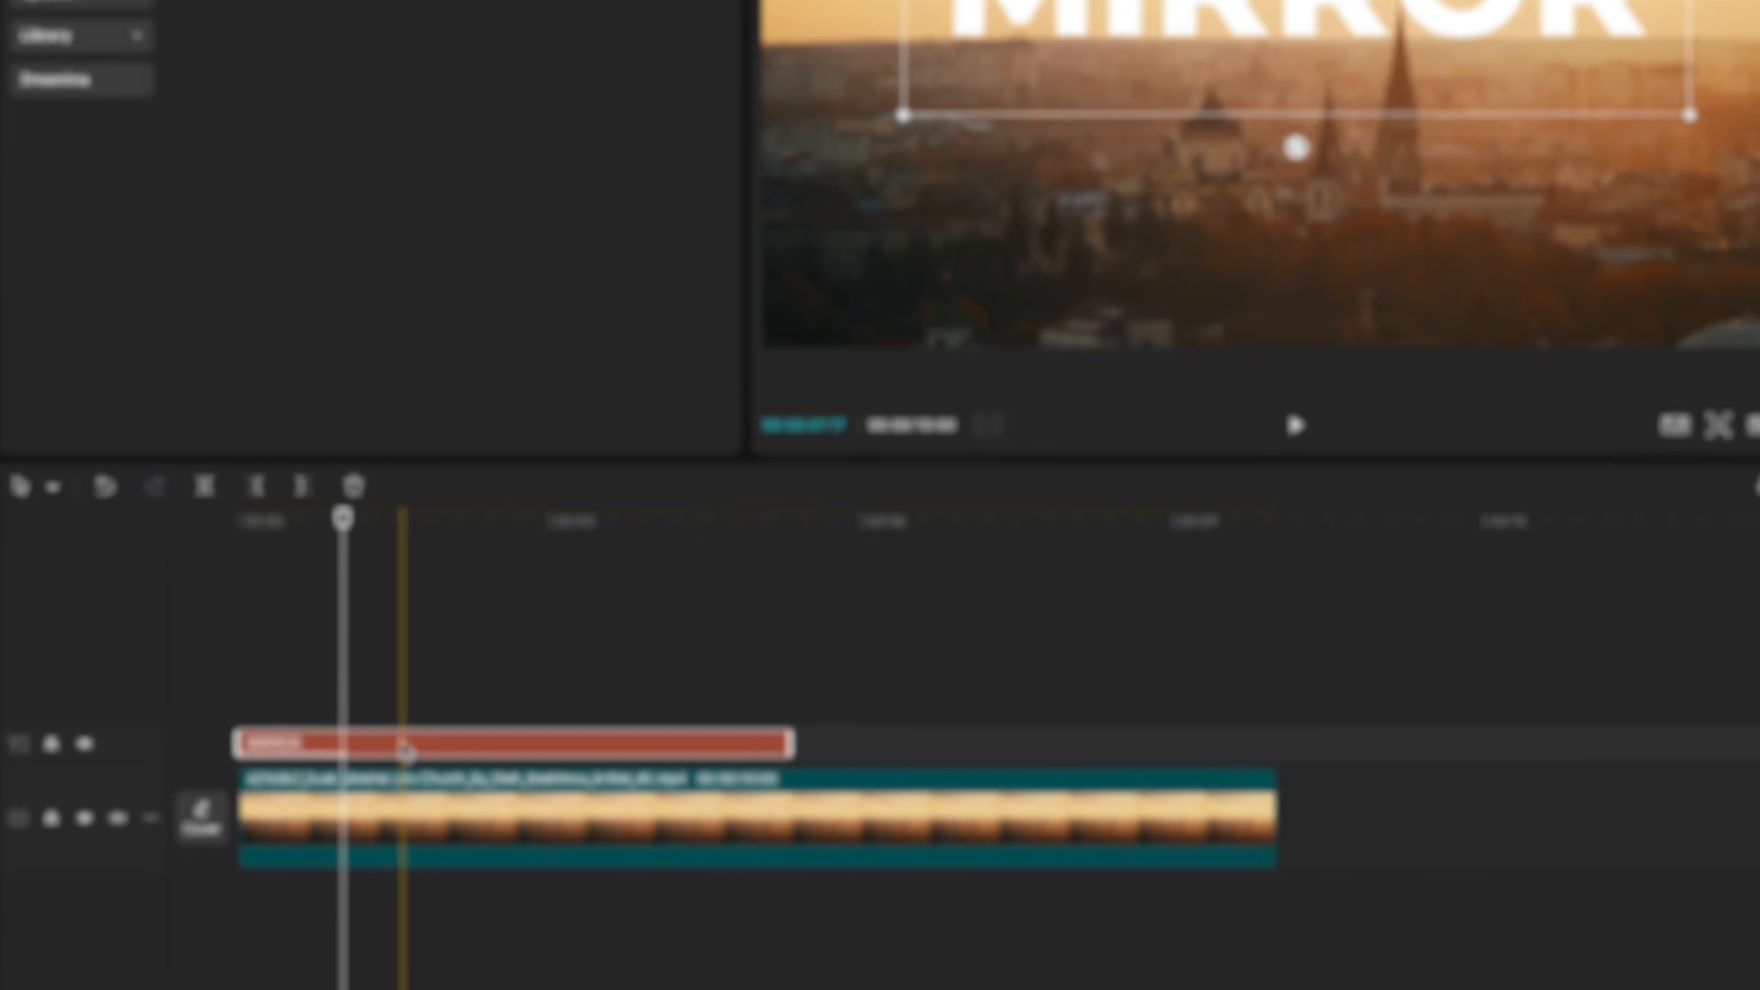
Duplicate the MIRROR title above itself as a compound clip and flip it upside down as a reflection directly beneath the original.
drag(303, 800, 304, 771)
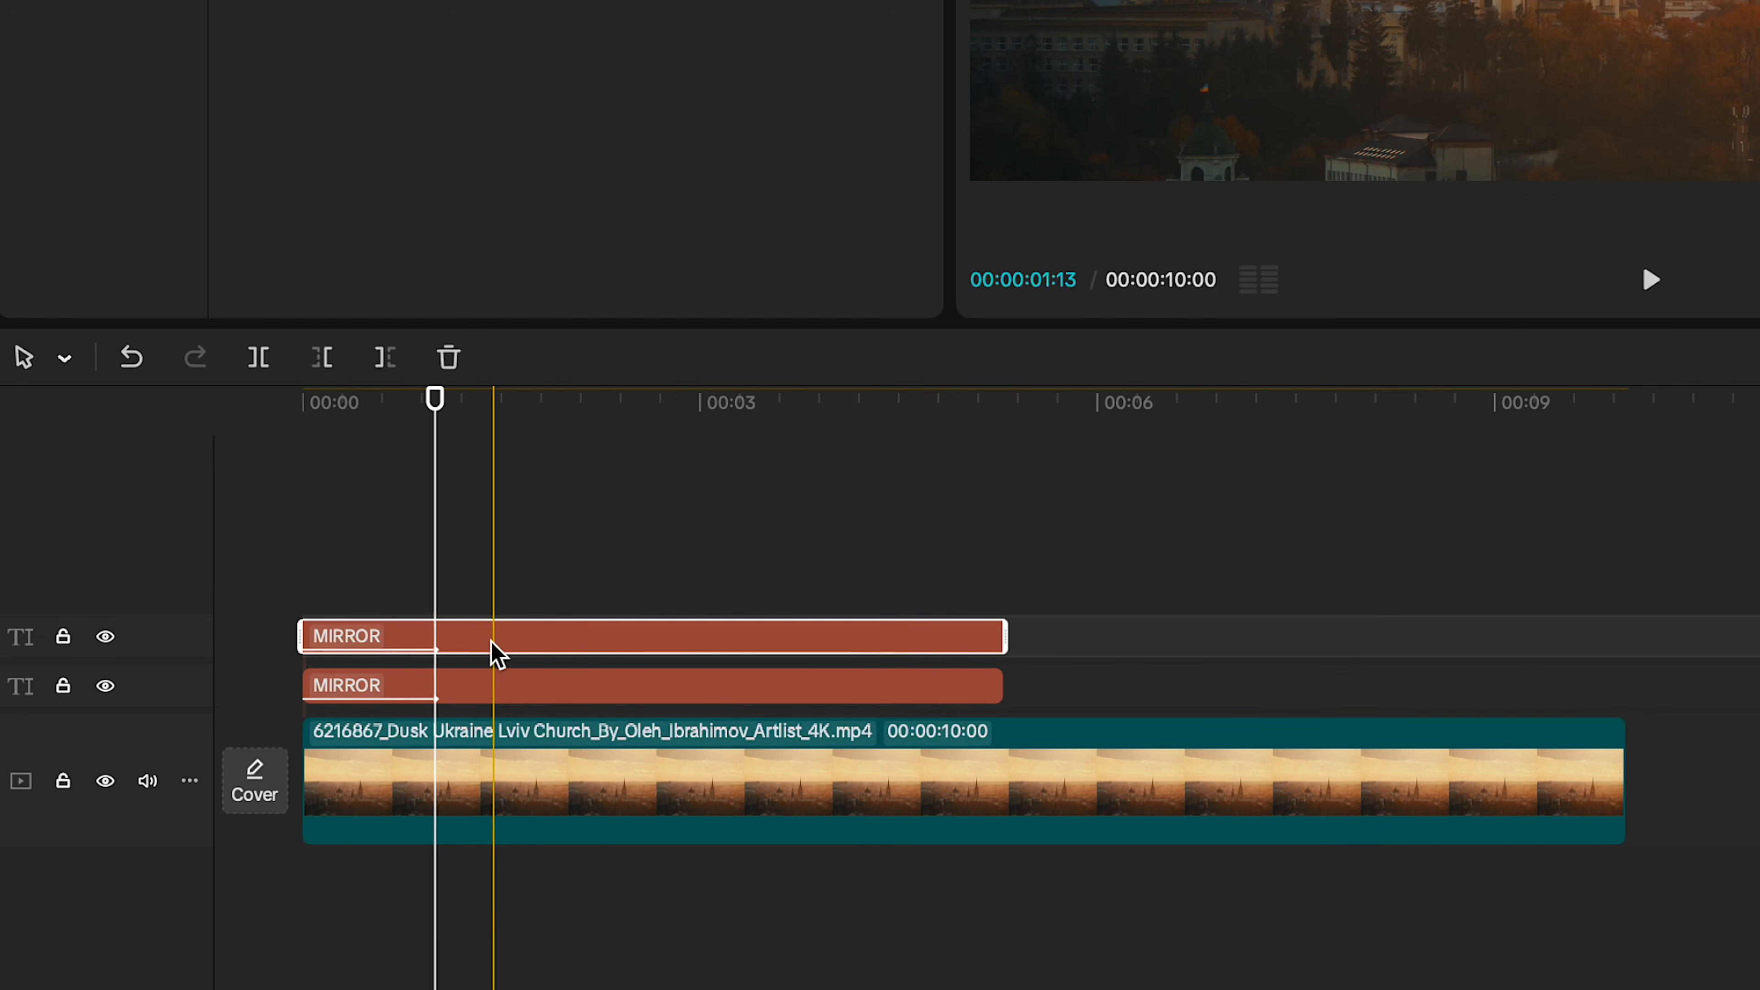
right_click(491, 642)
click(583, 731)
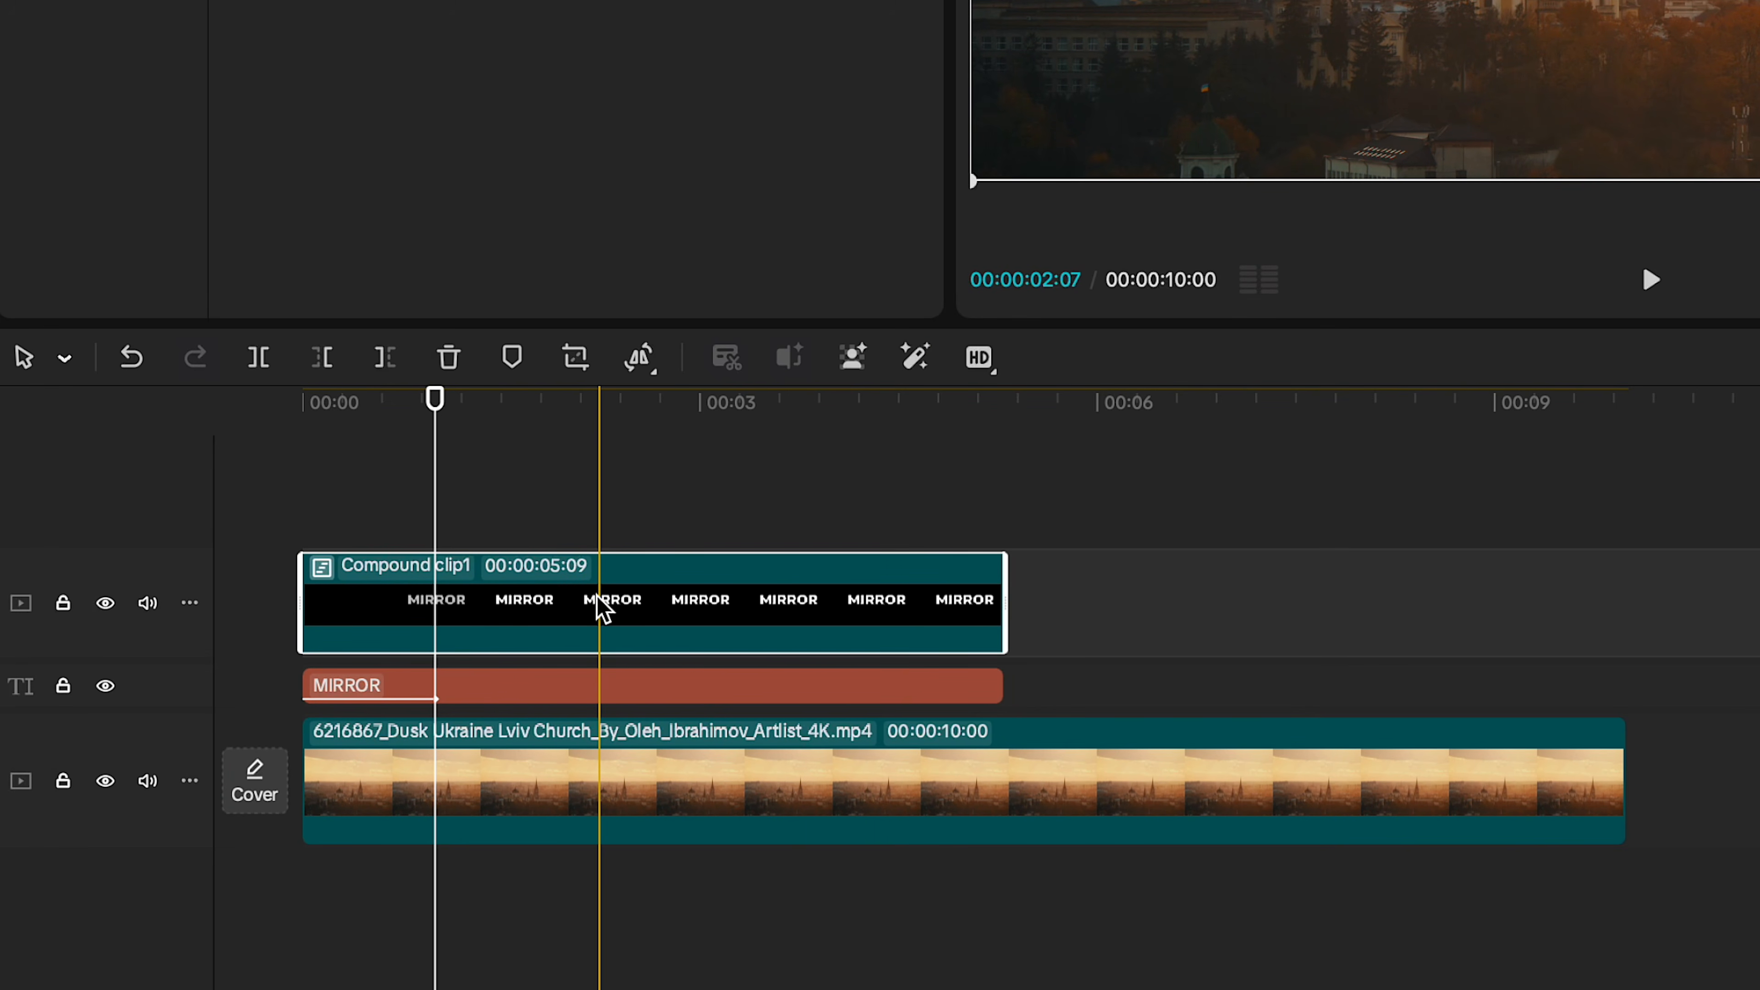
click(644, 358)
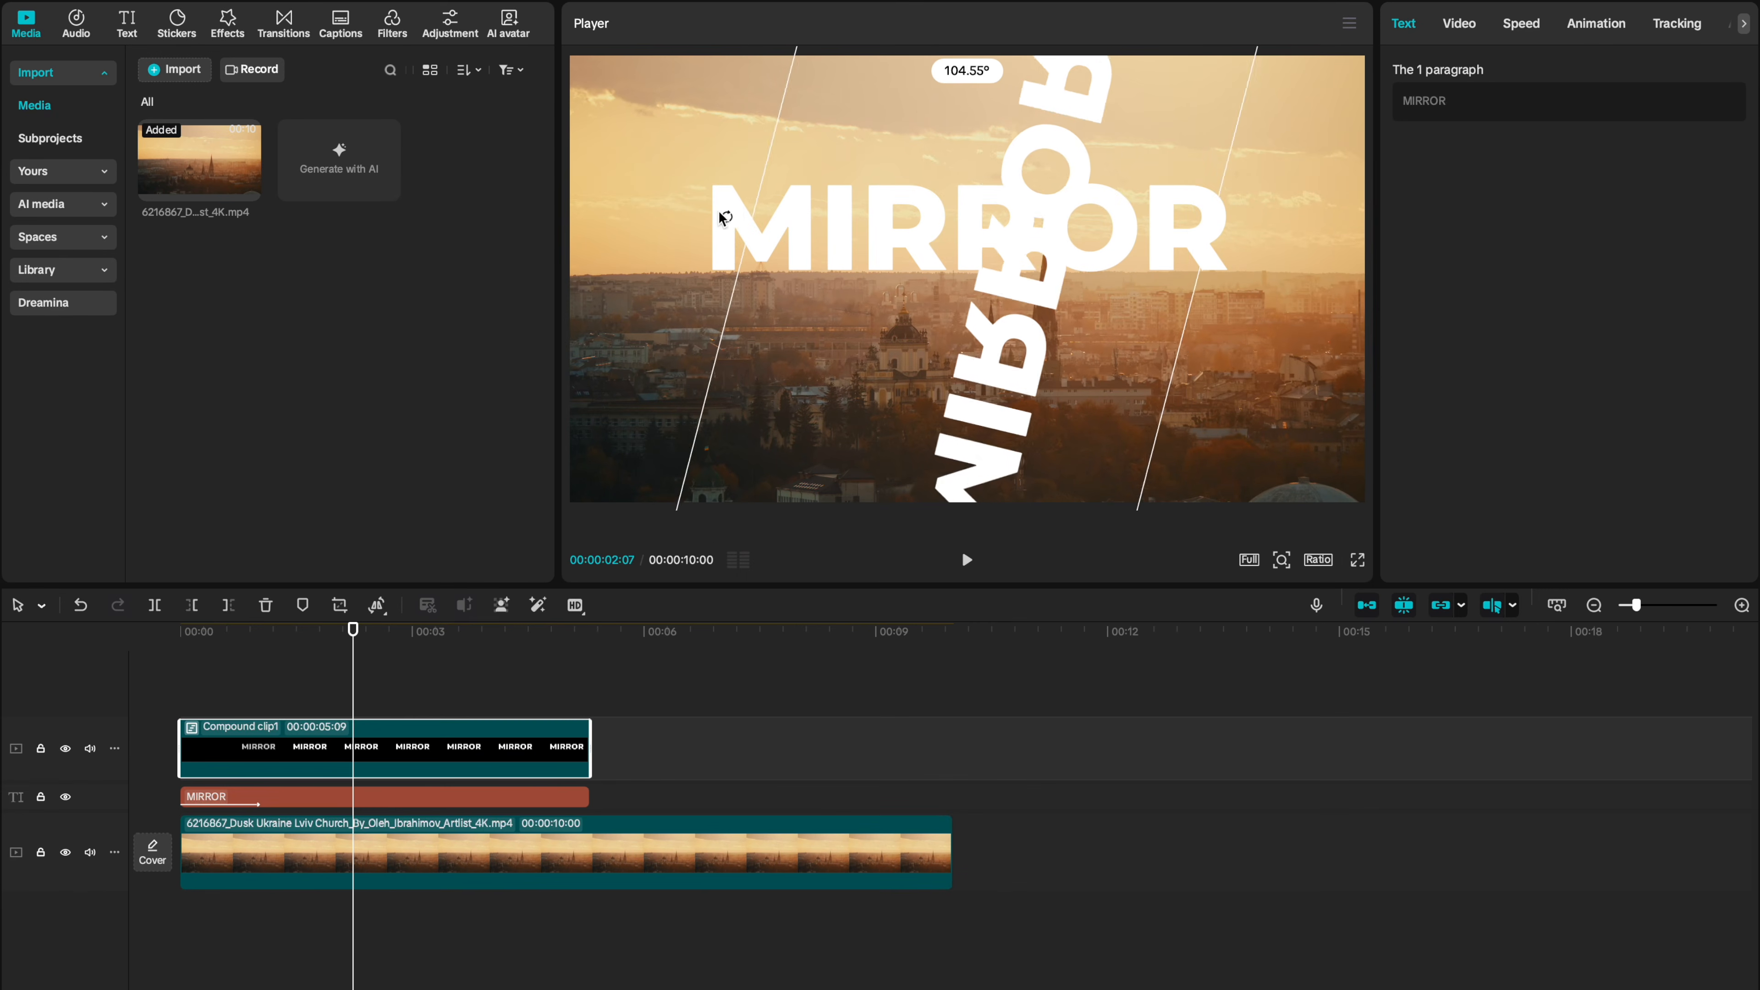
drag(738, 121, 967, 42)
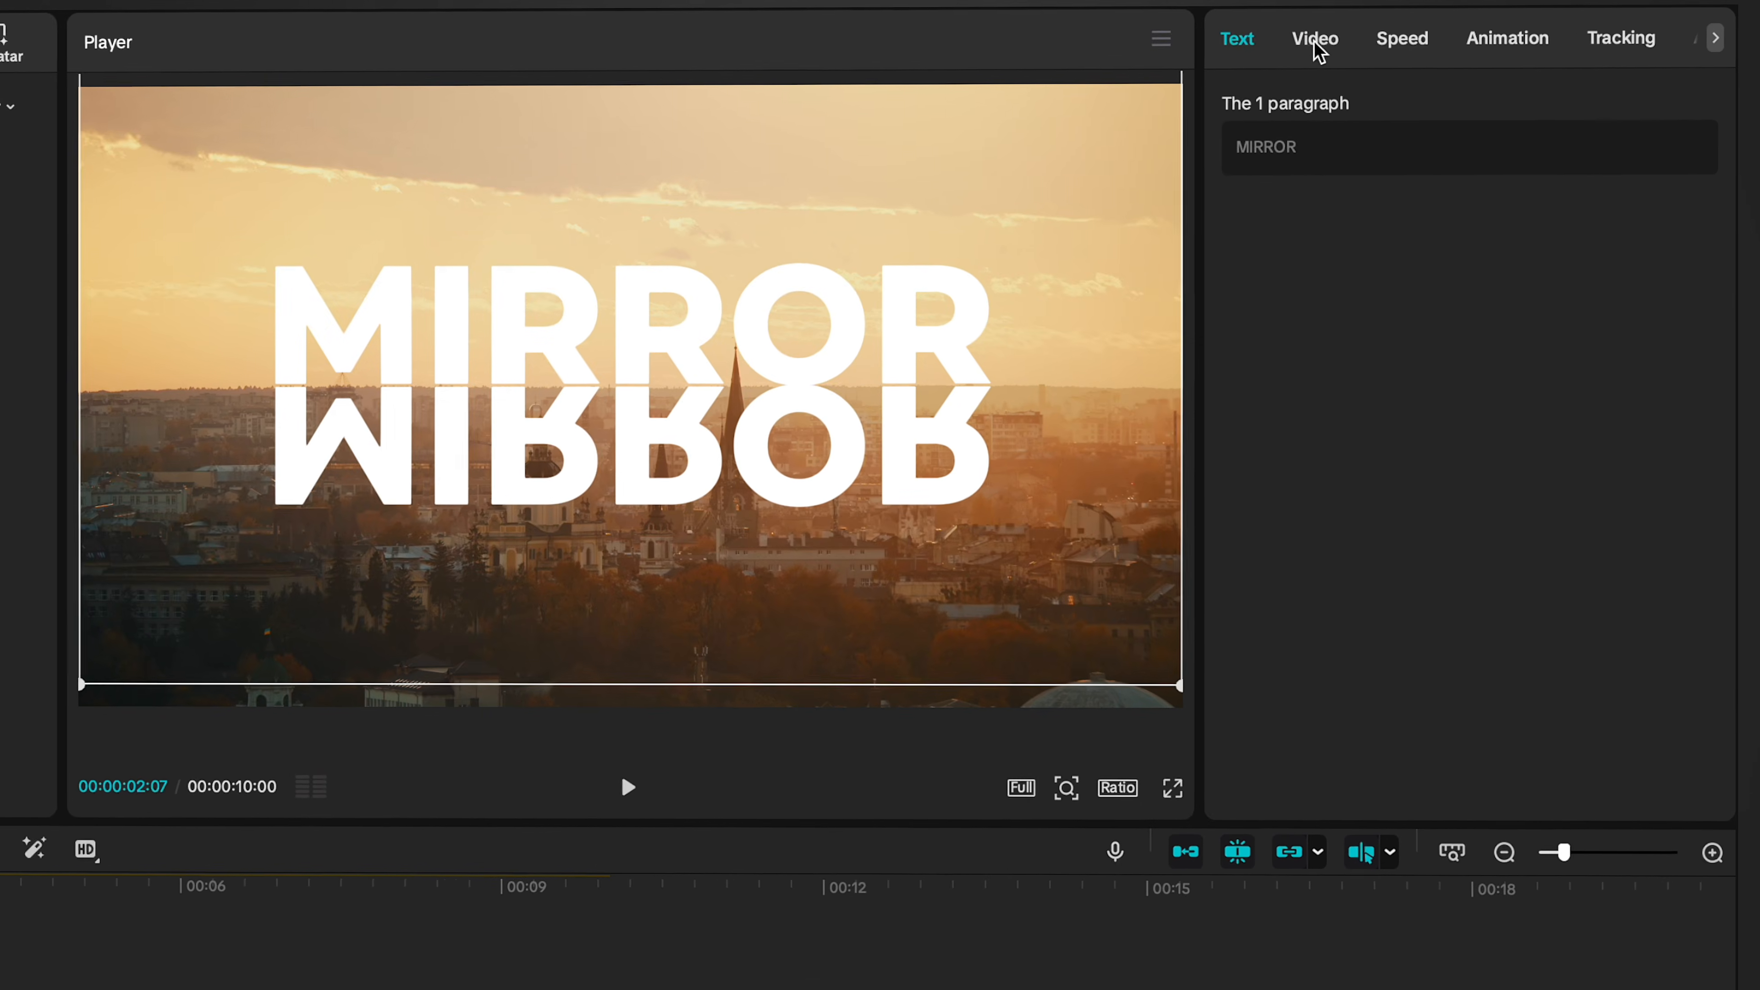
Add a feathered Split mask to the reflected compound clip and position it so the reflection fades out towards its lower edge.
click(1459, 24)
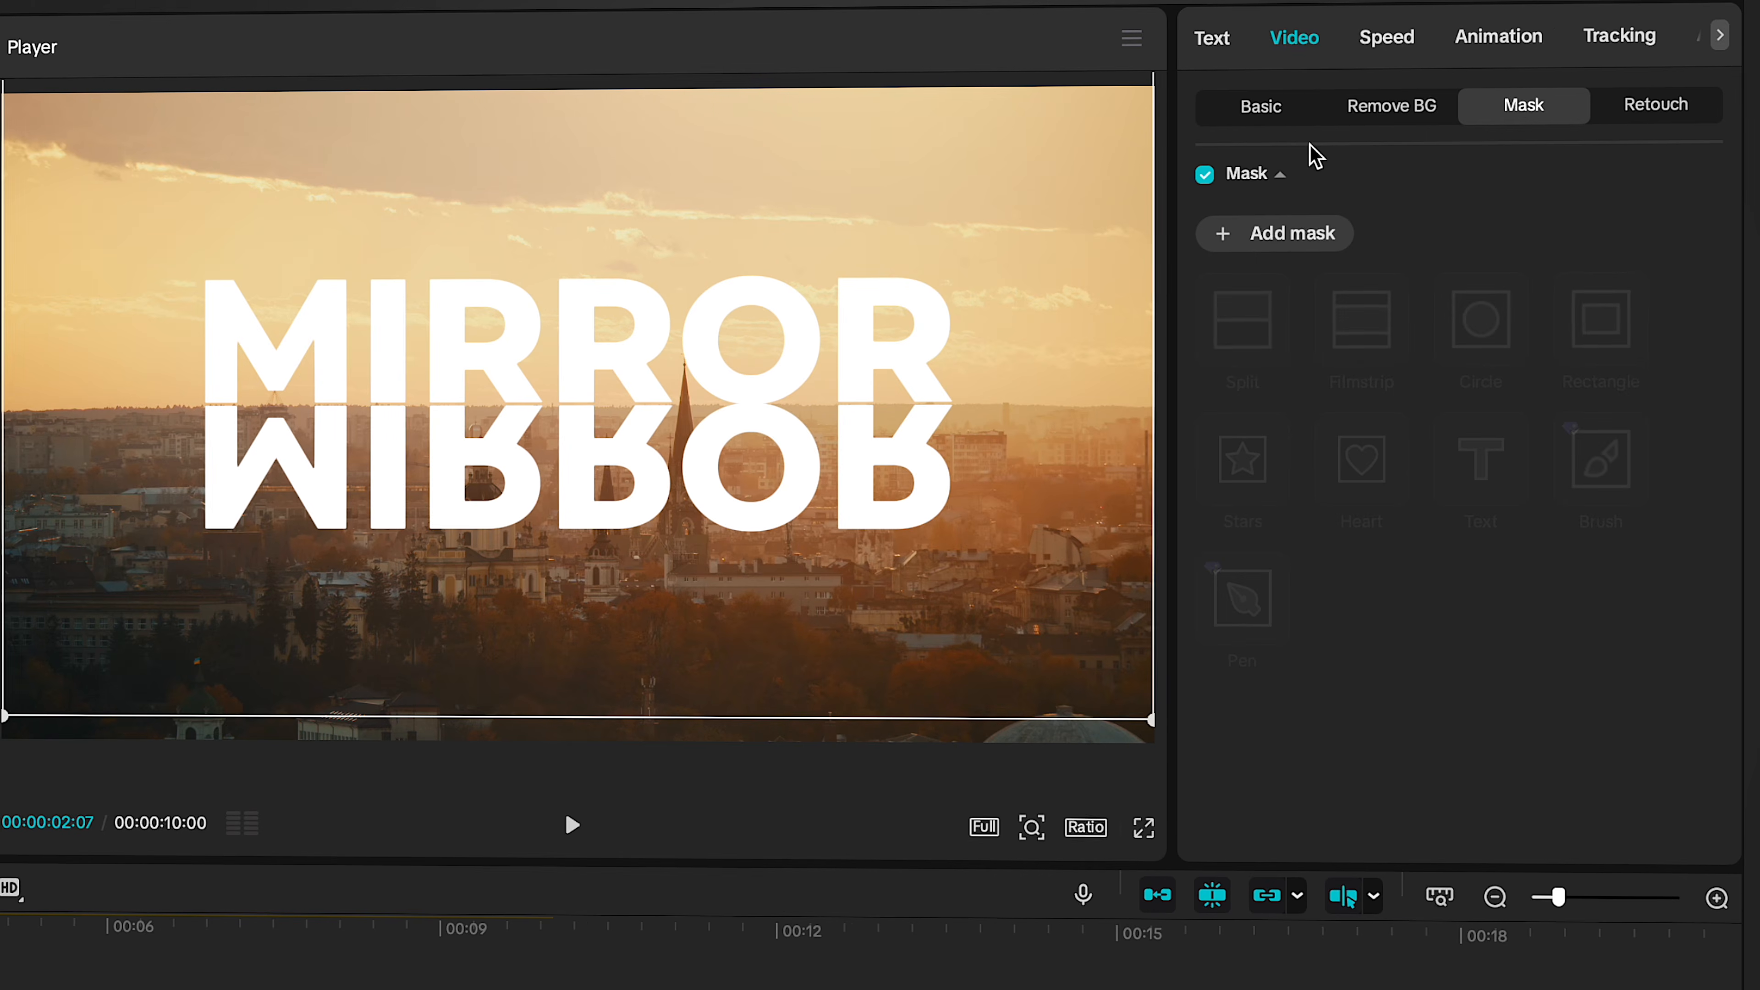
click(1254, 233)
click(1240, 317)
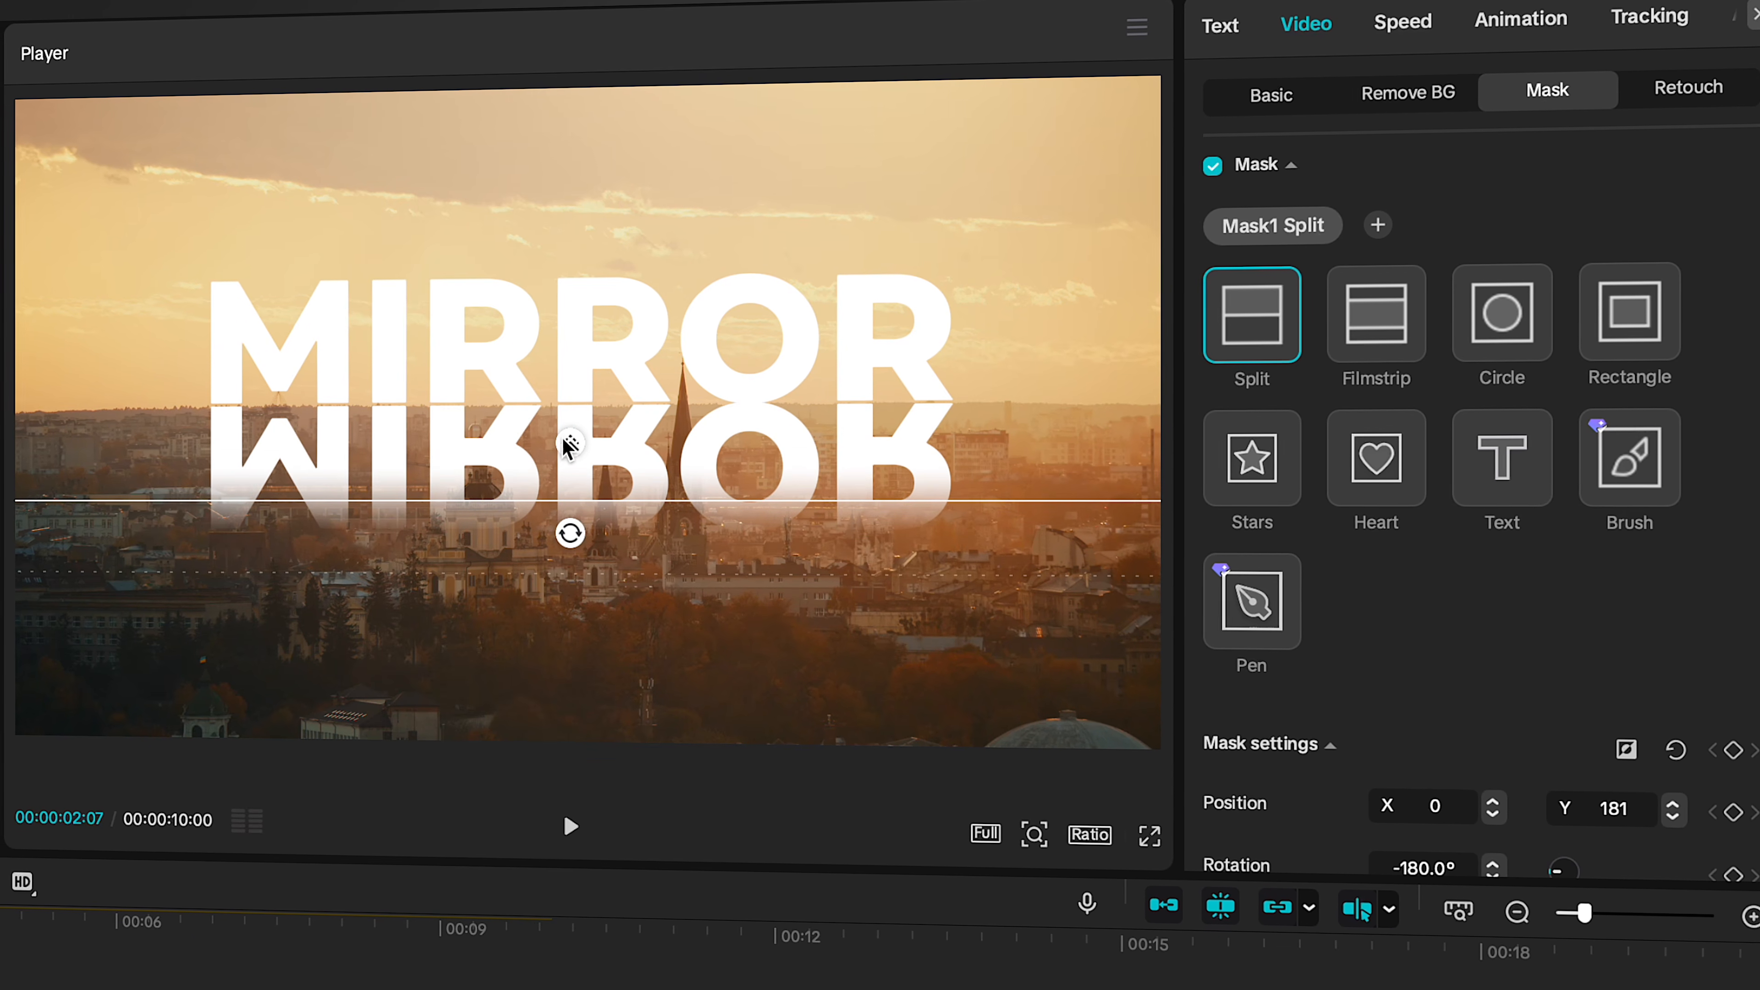
drag(799, 504, 799, 482)
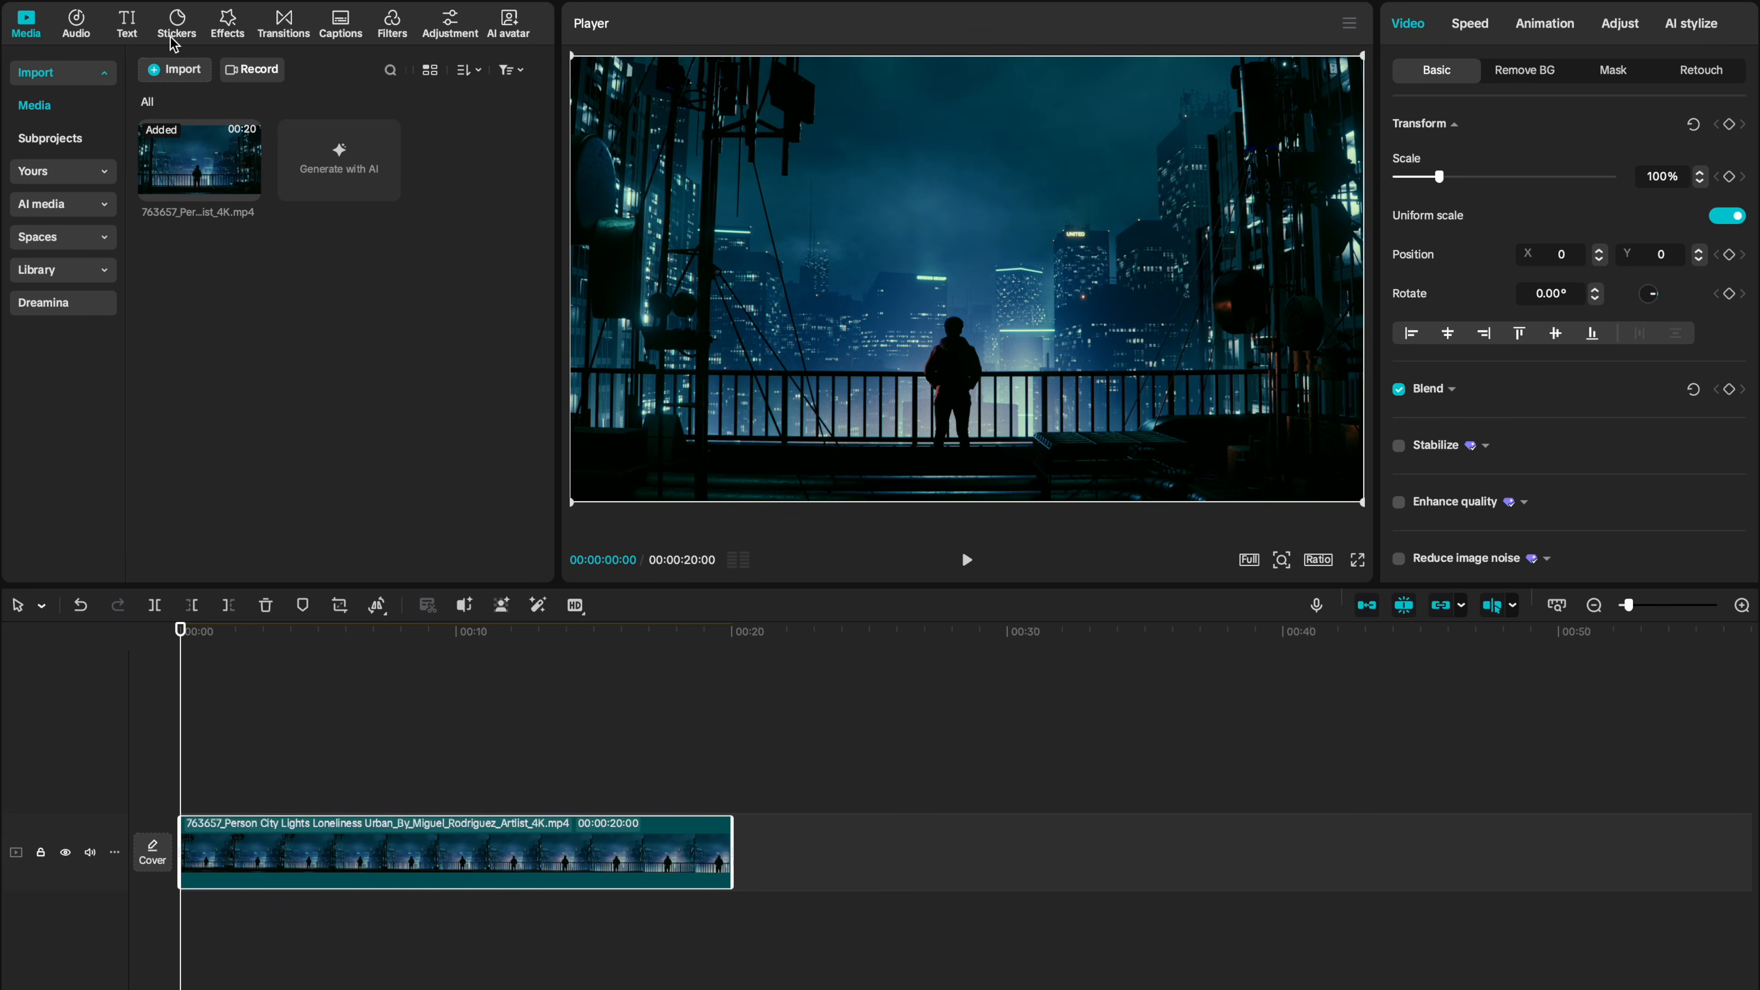
Add a default text over the night city clip and extend it to about 15 s.
click(127, 21)
click(212, 130)
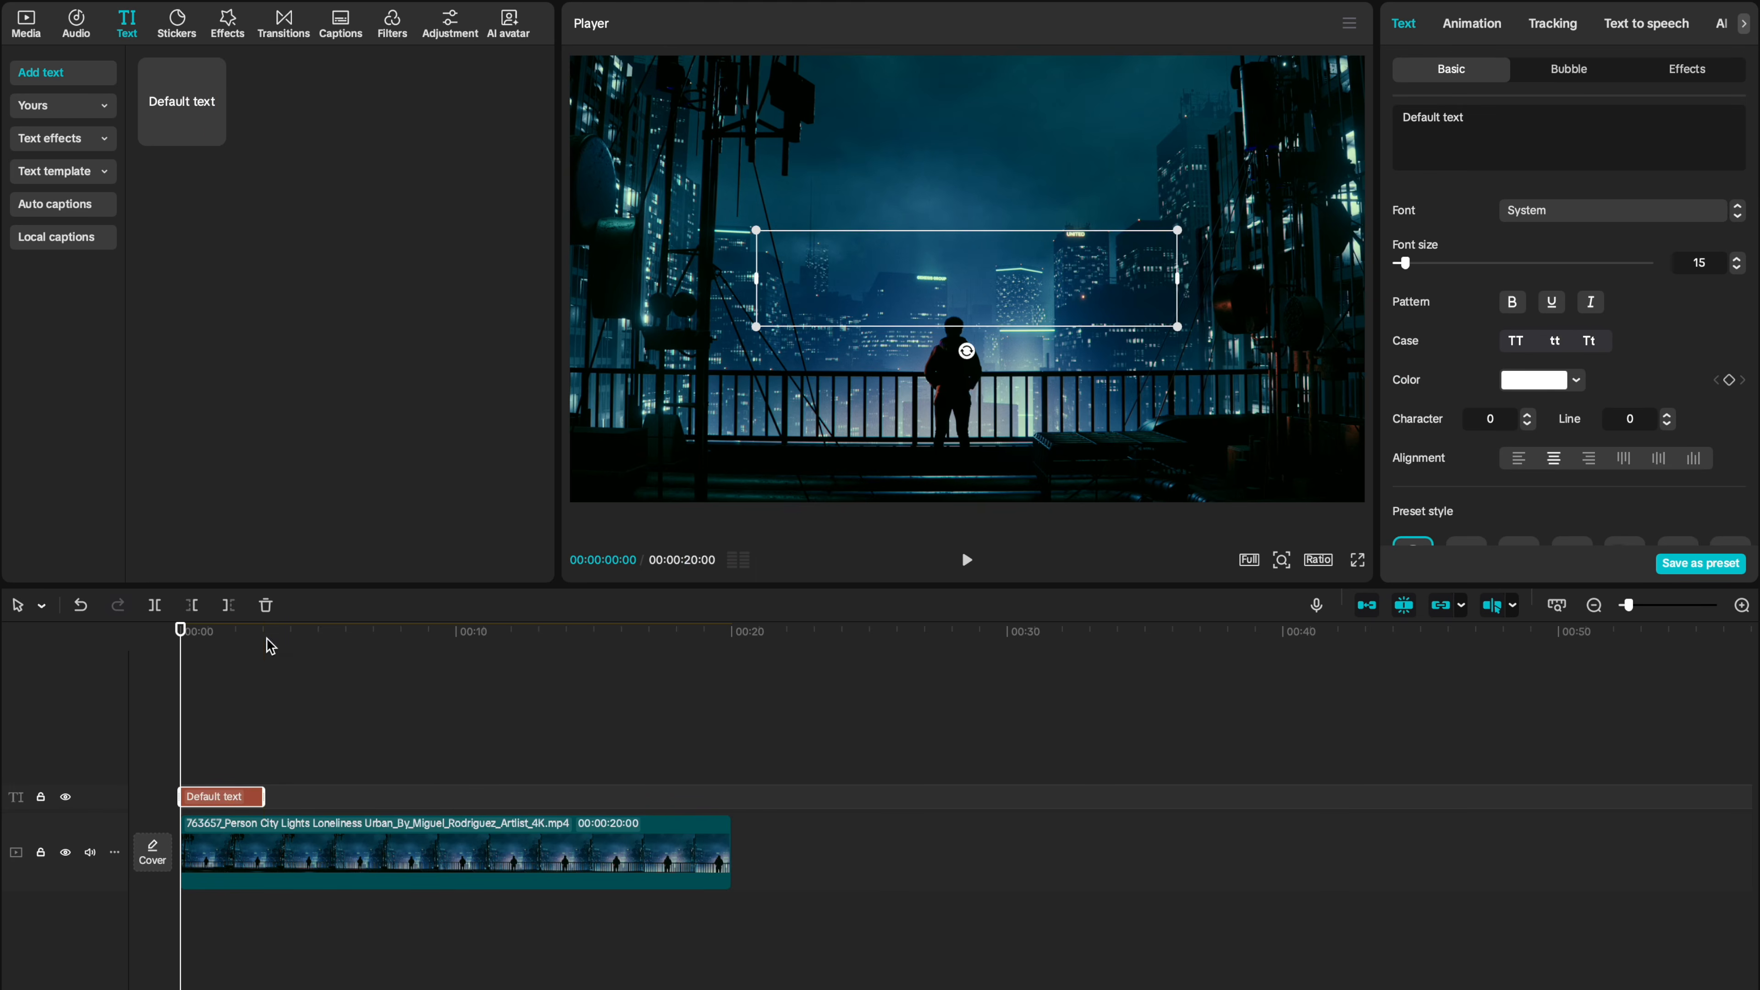
drag(264, 796, 604, 796)
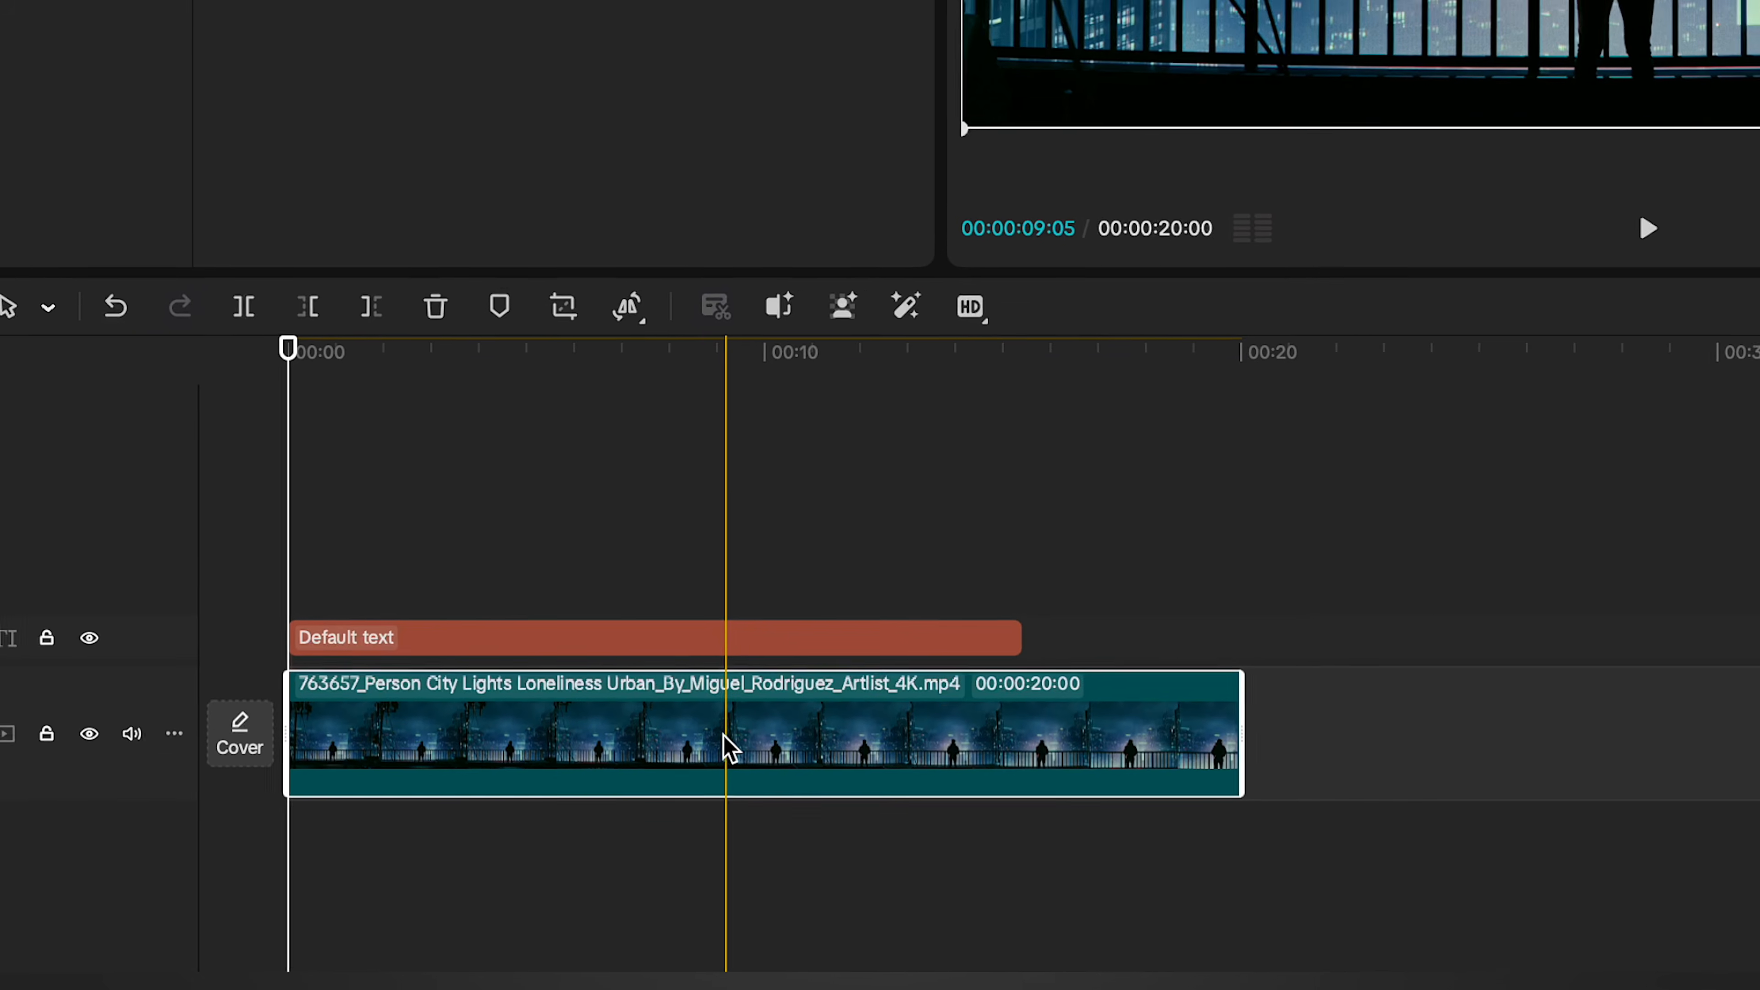
Duplicate the city clip above the title and isolate the standing man in the copy with custom background removal.
drag(732, 746, 714, 548)
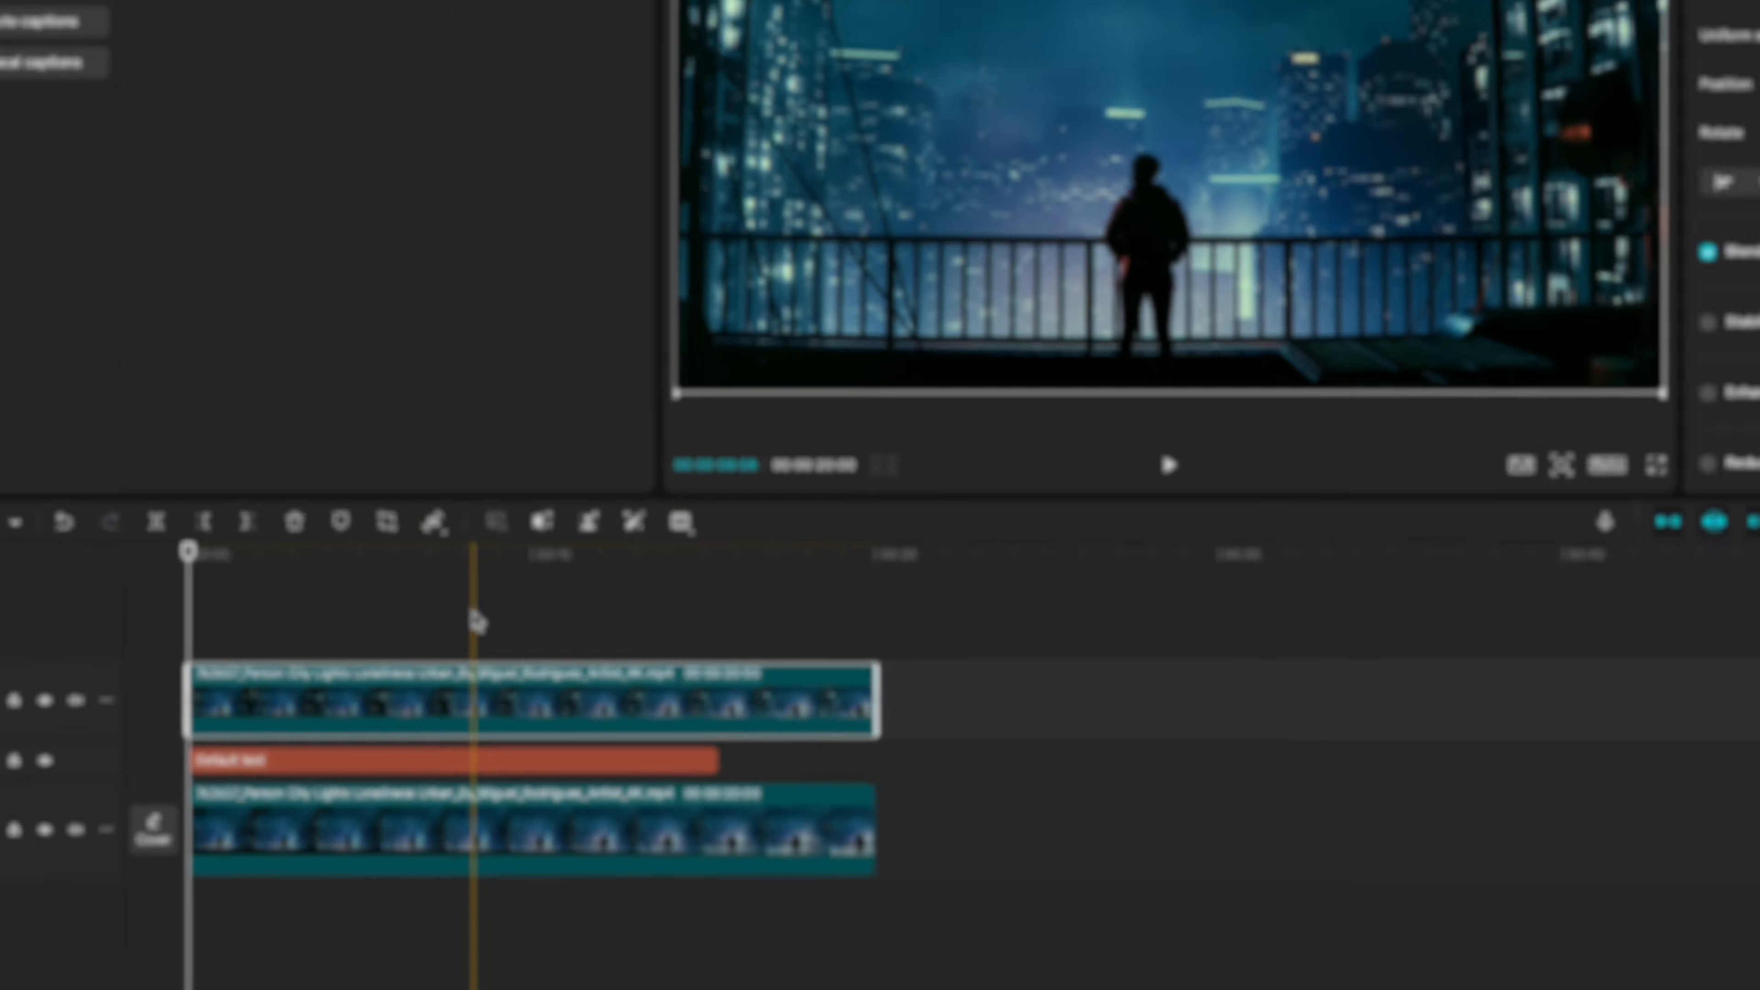
click(675, 544)
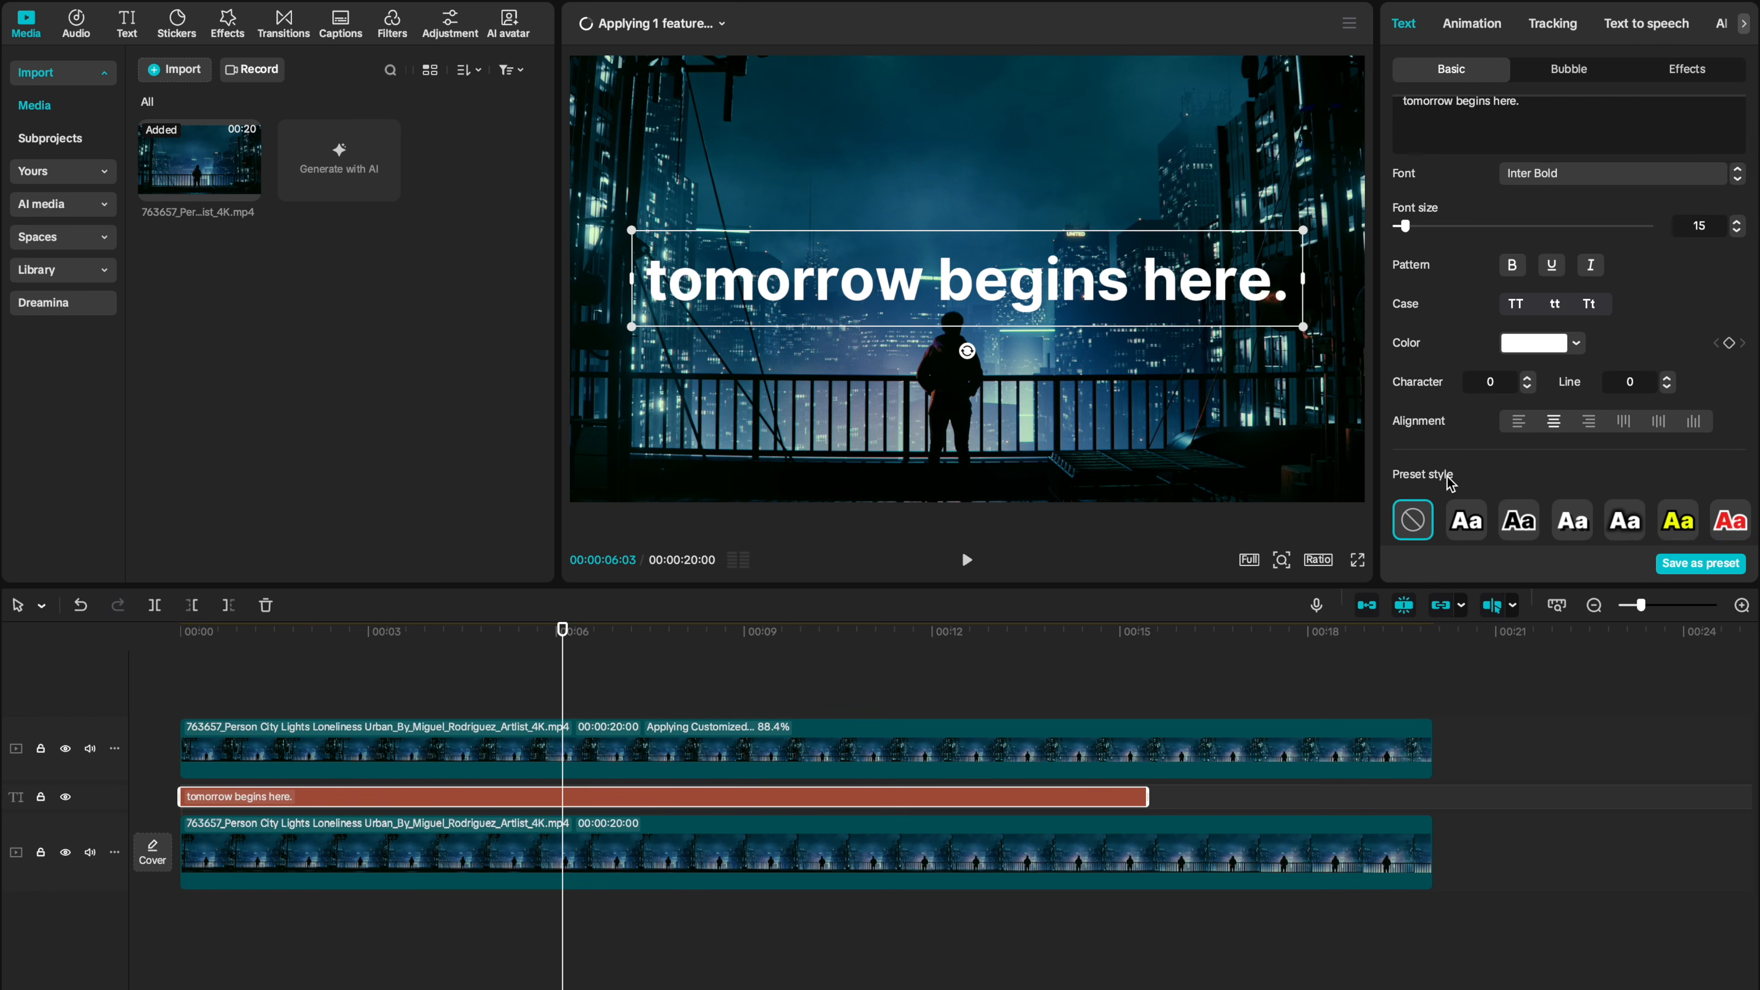
Set the "tomorrow begins here." title's character spacing to -1 and move it down so it runs behind the standing man.
scroll(1450, 481, down, 2)
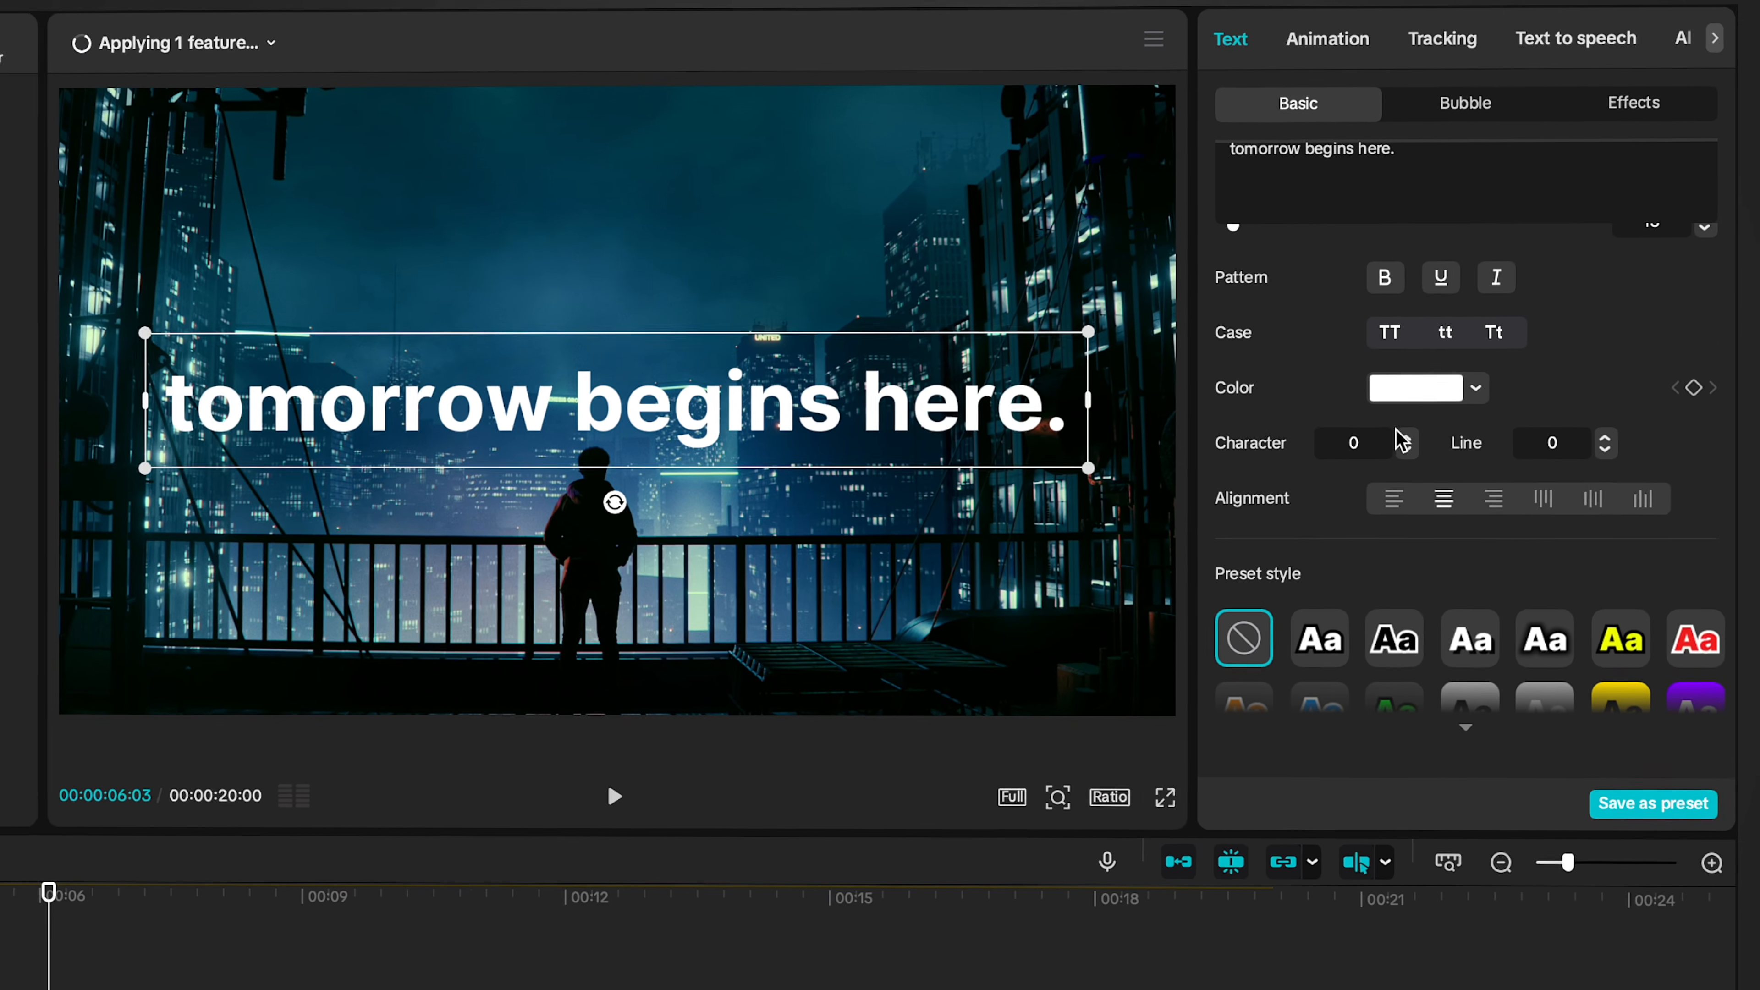
click(1527, 314)
click(1527, 315)
click(1395, 452)
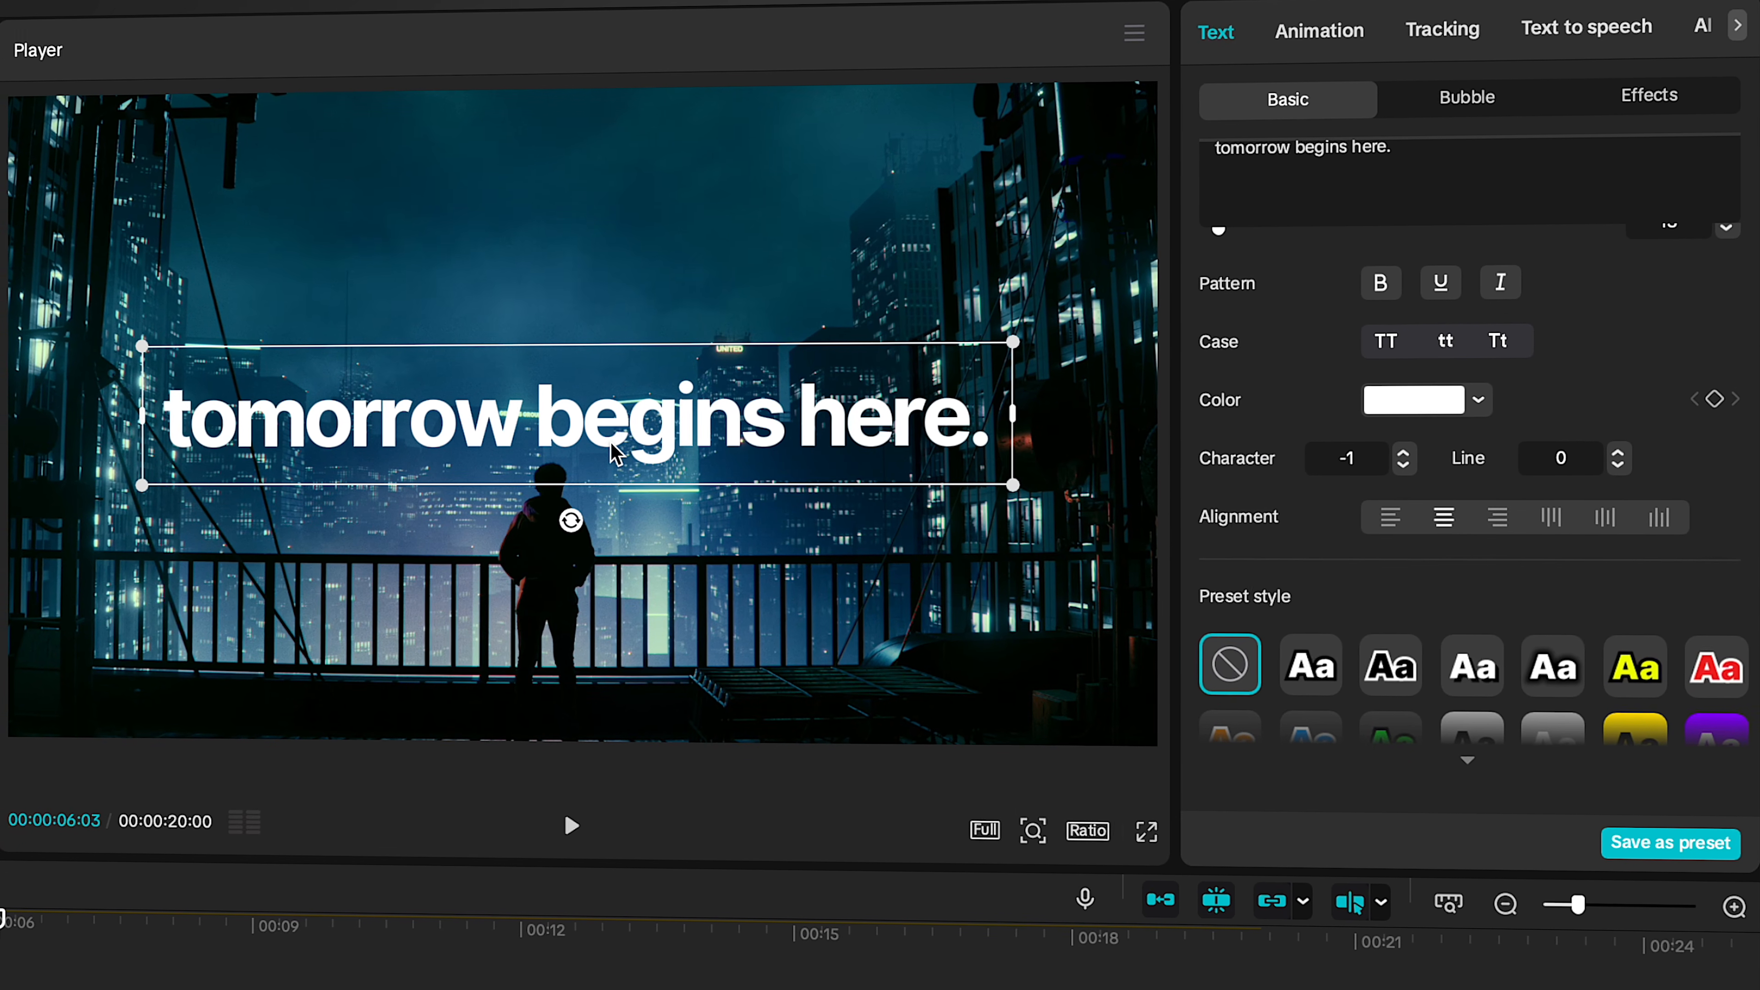
drag(708, 487, 708, 527)
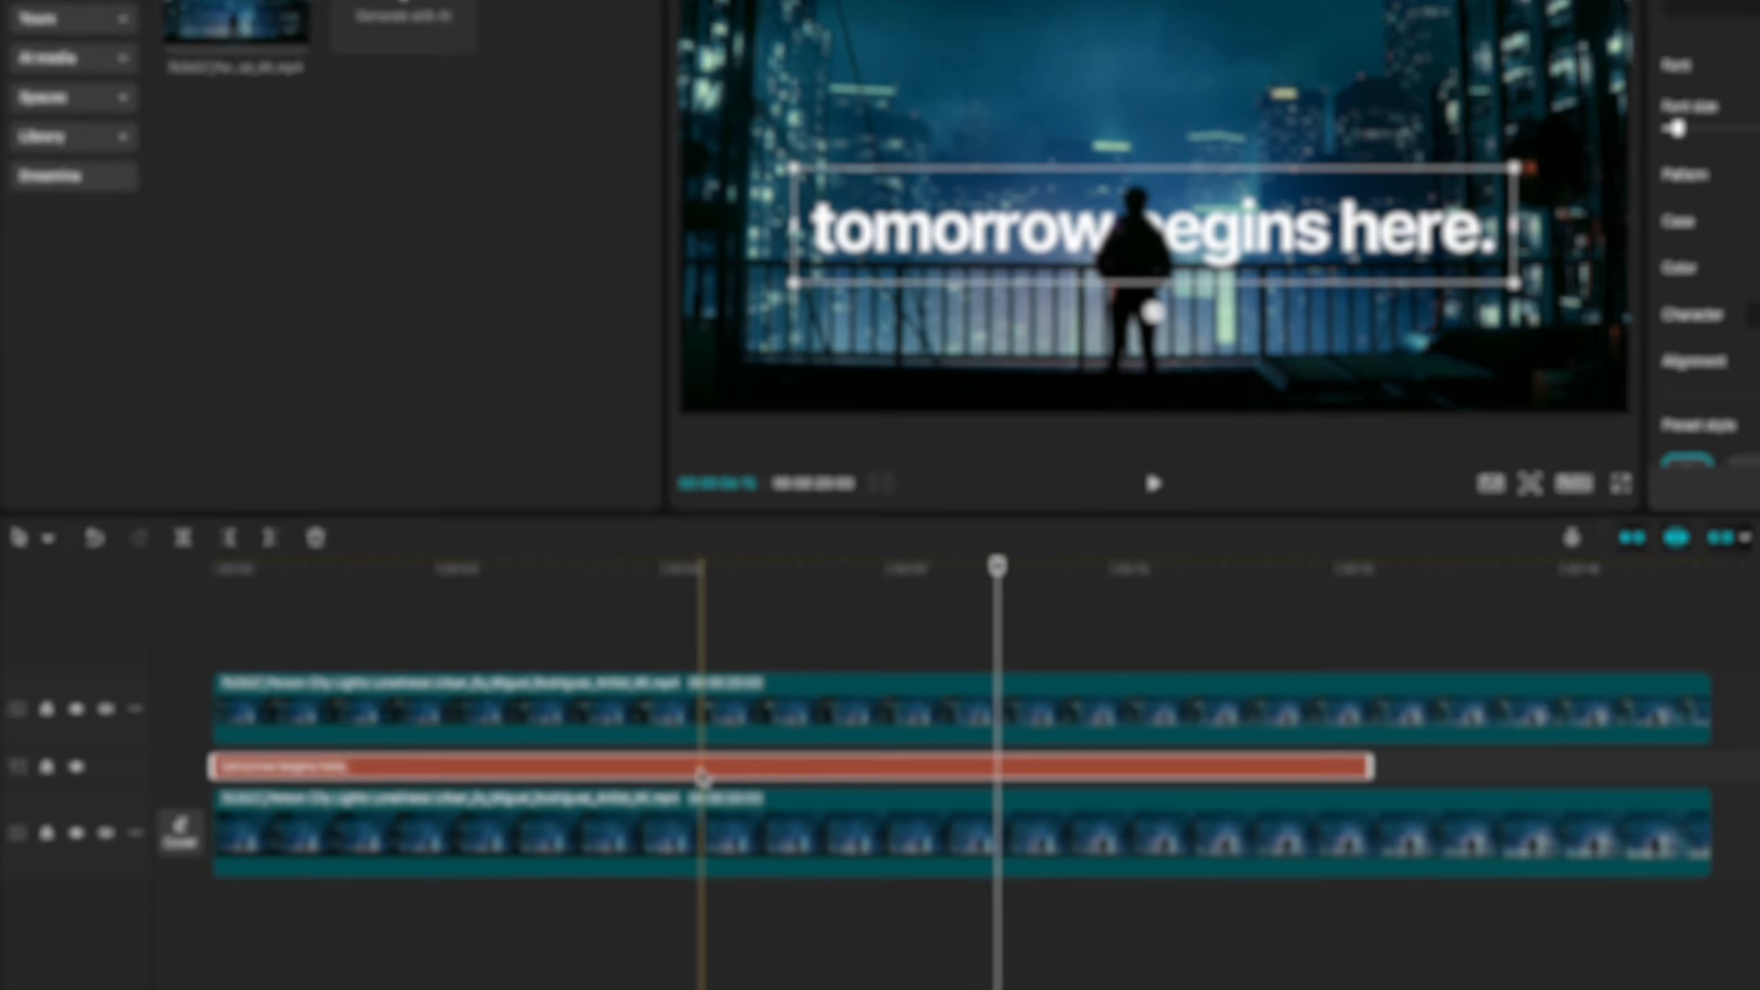
Duplicate the "tomorrow begins here." title onto a track above the cut-out clip and recolour the copy bright green.
drag(587, 804, 574, 691)
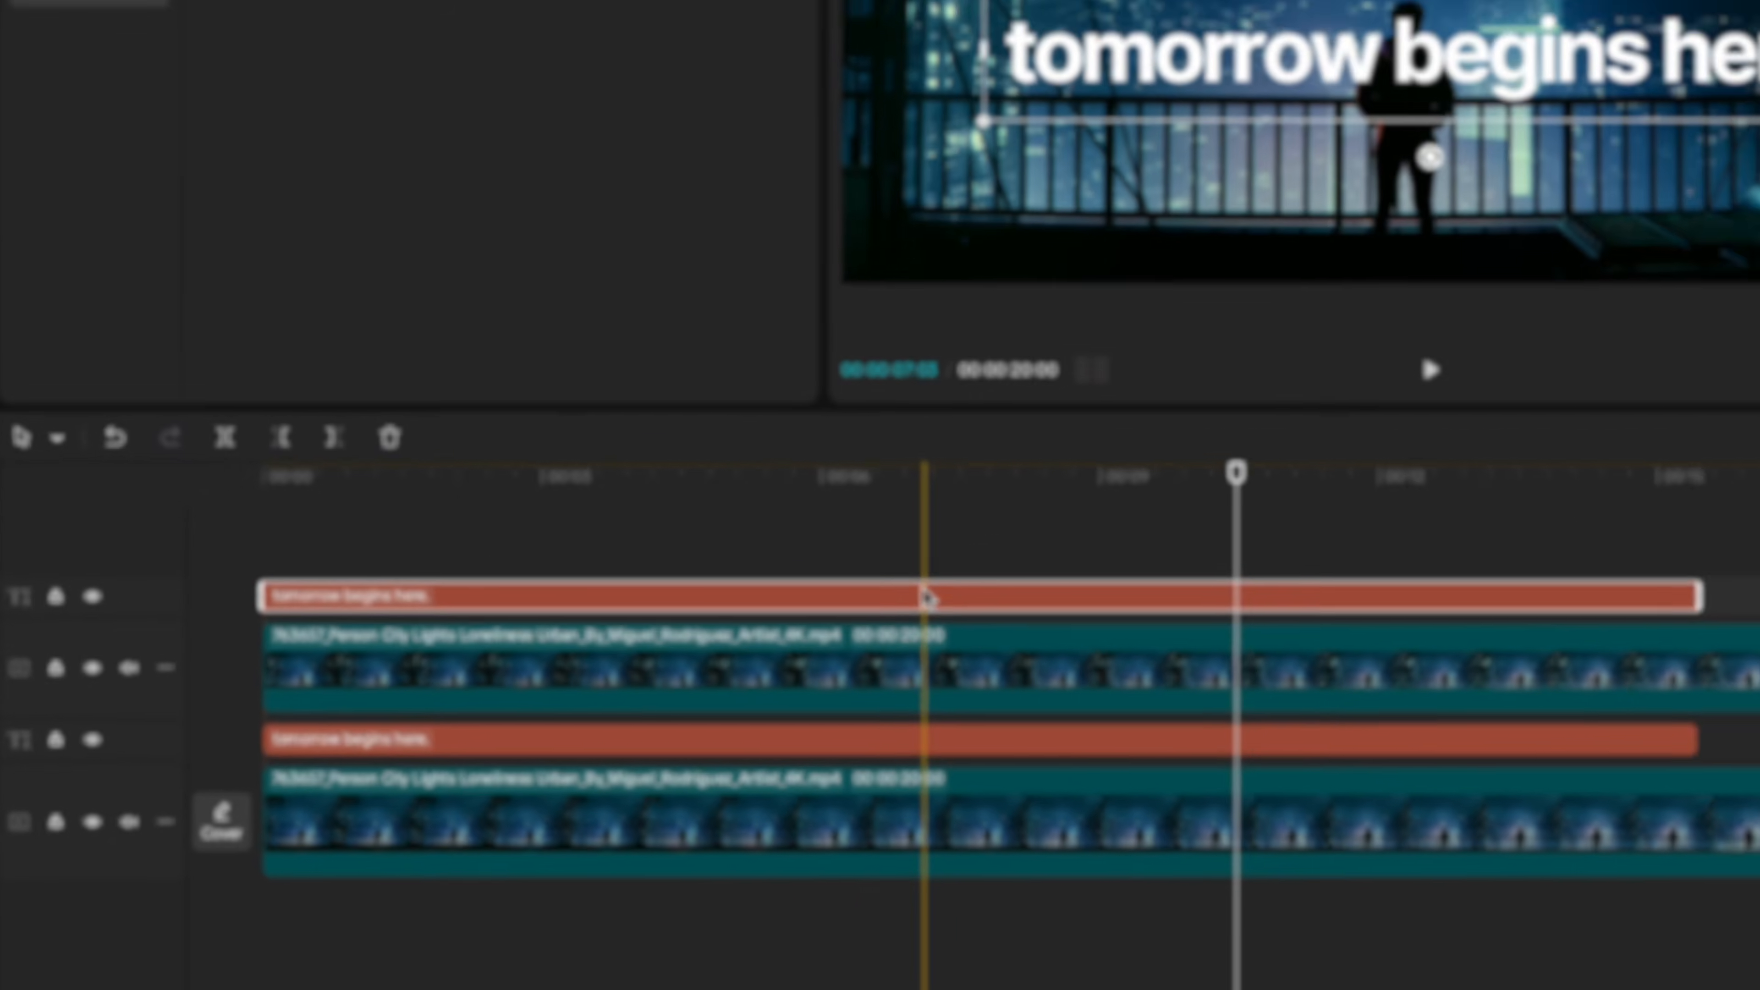
click(1057, 542)
click(1057, 542)
click(1581, 382)
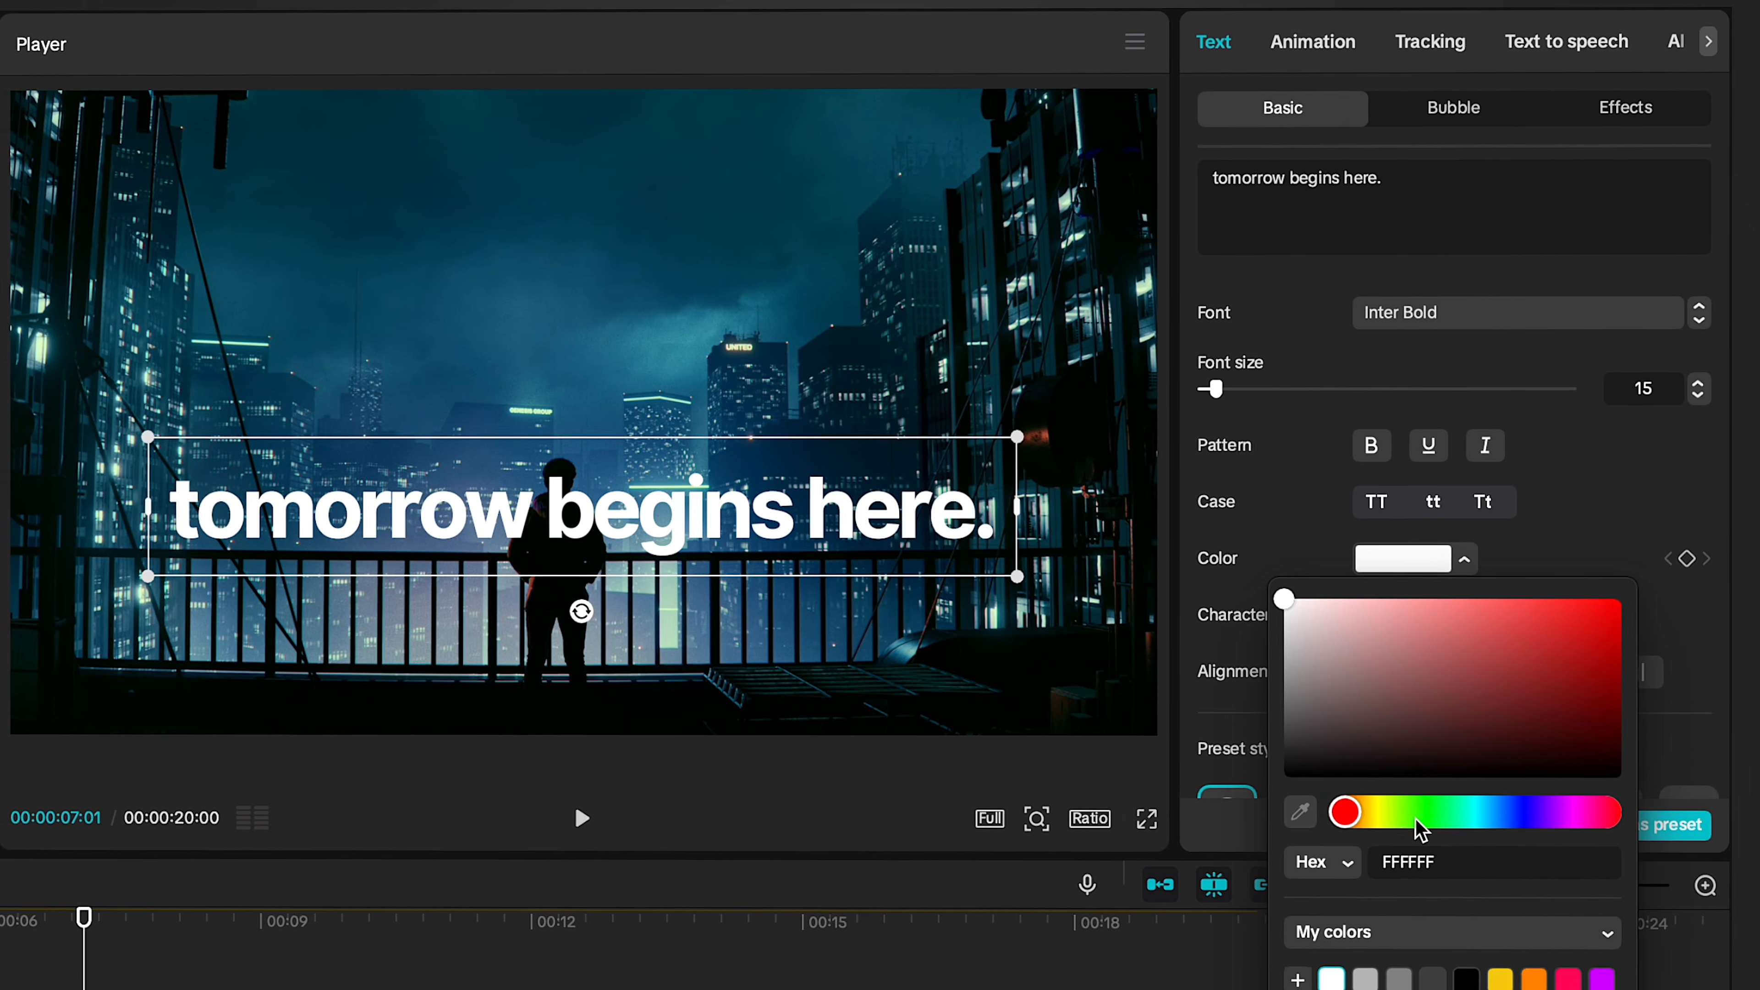
click(1546, 563)
drag(1518, 617, 1619, 602)
Add a white stroke (FFFFFF) with a thickness of 16 to the green title.
scroll(1509, 534, down, 10)
scroll(1510, 534, down, 2)
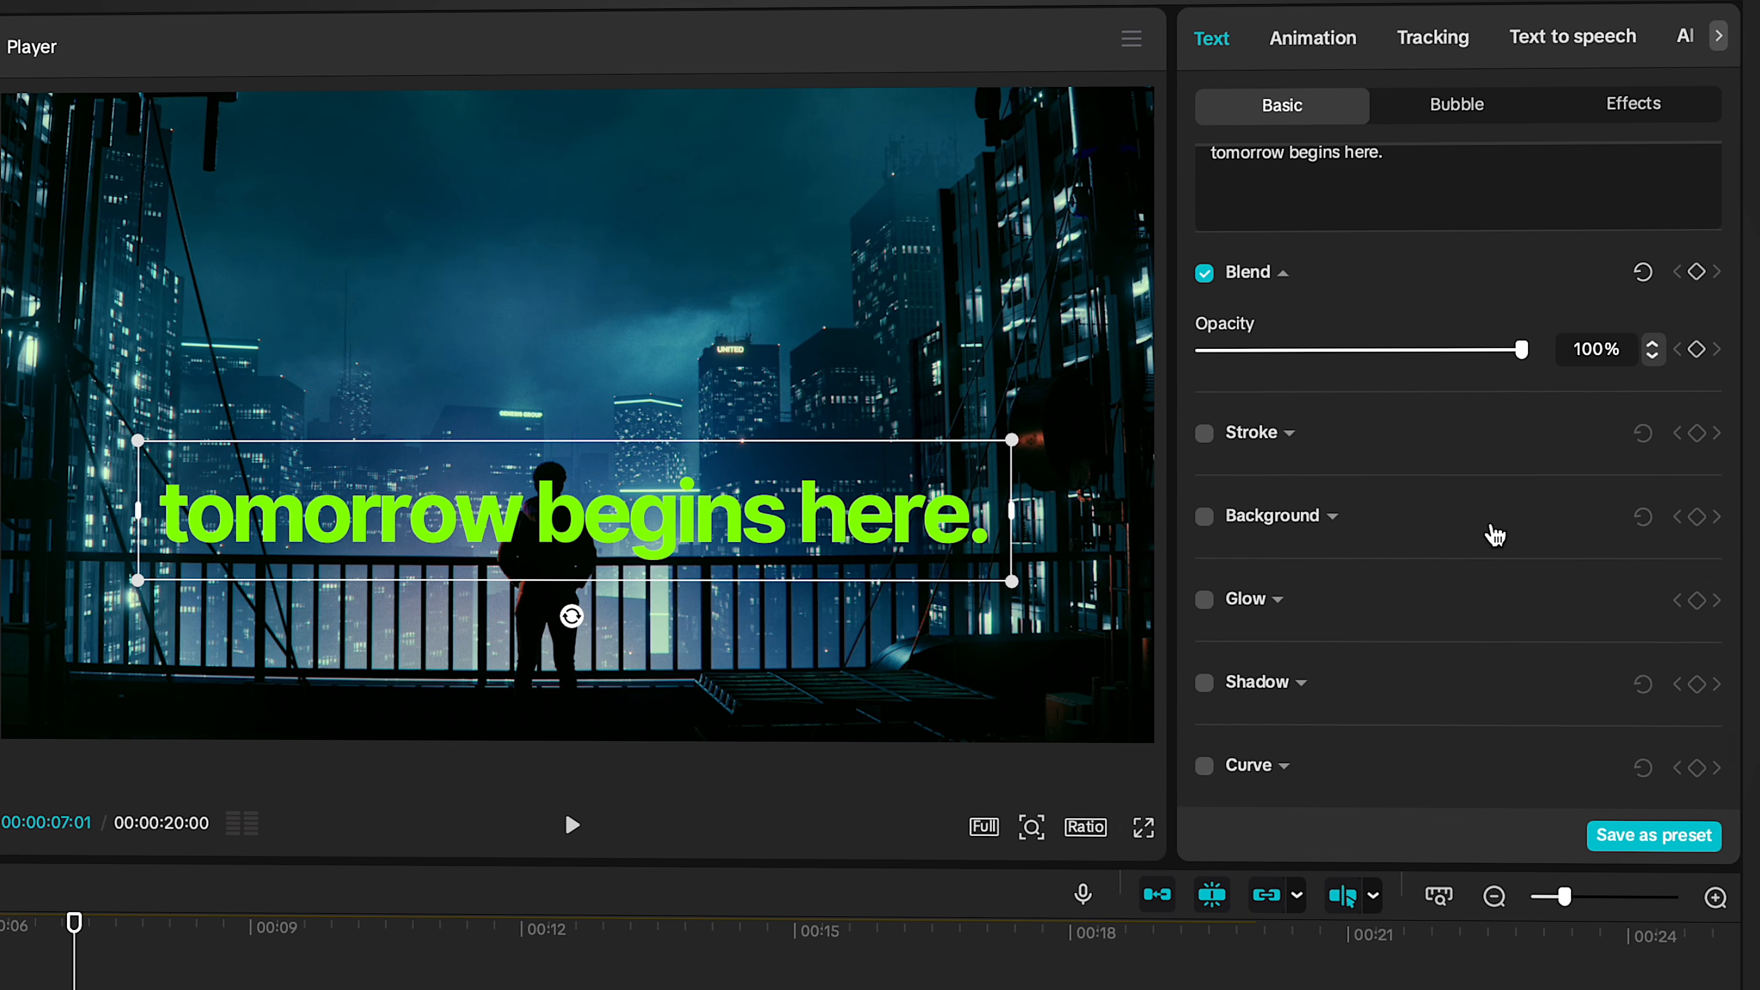
click(1206, 436)
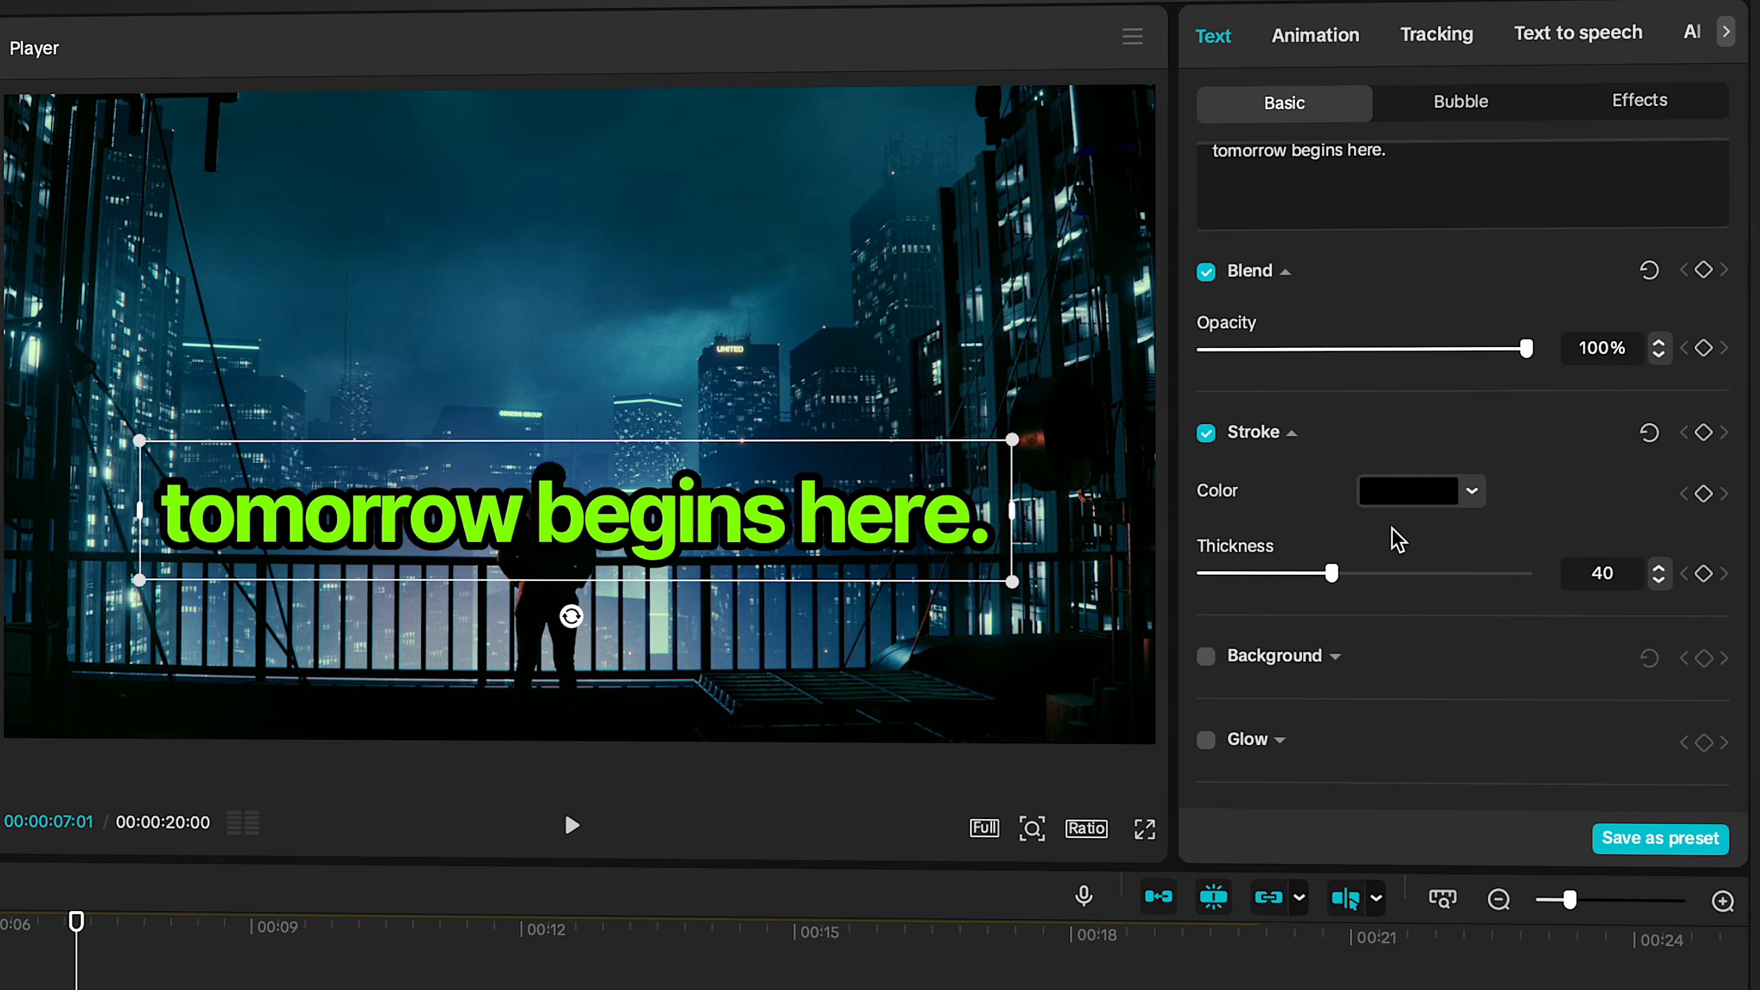
click(1472, 494)
drag(1352, 568, 1247, 500)
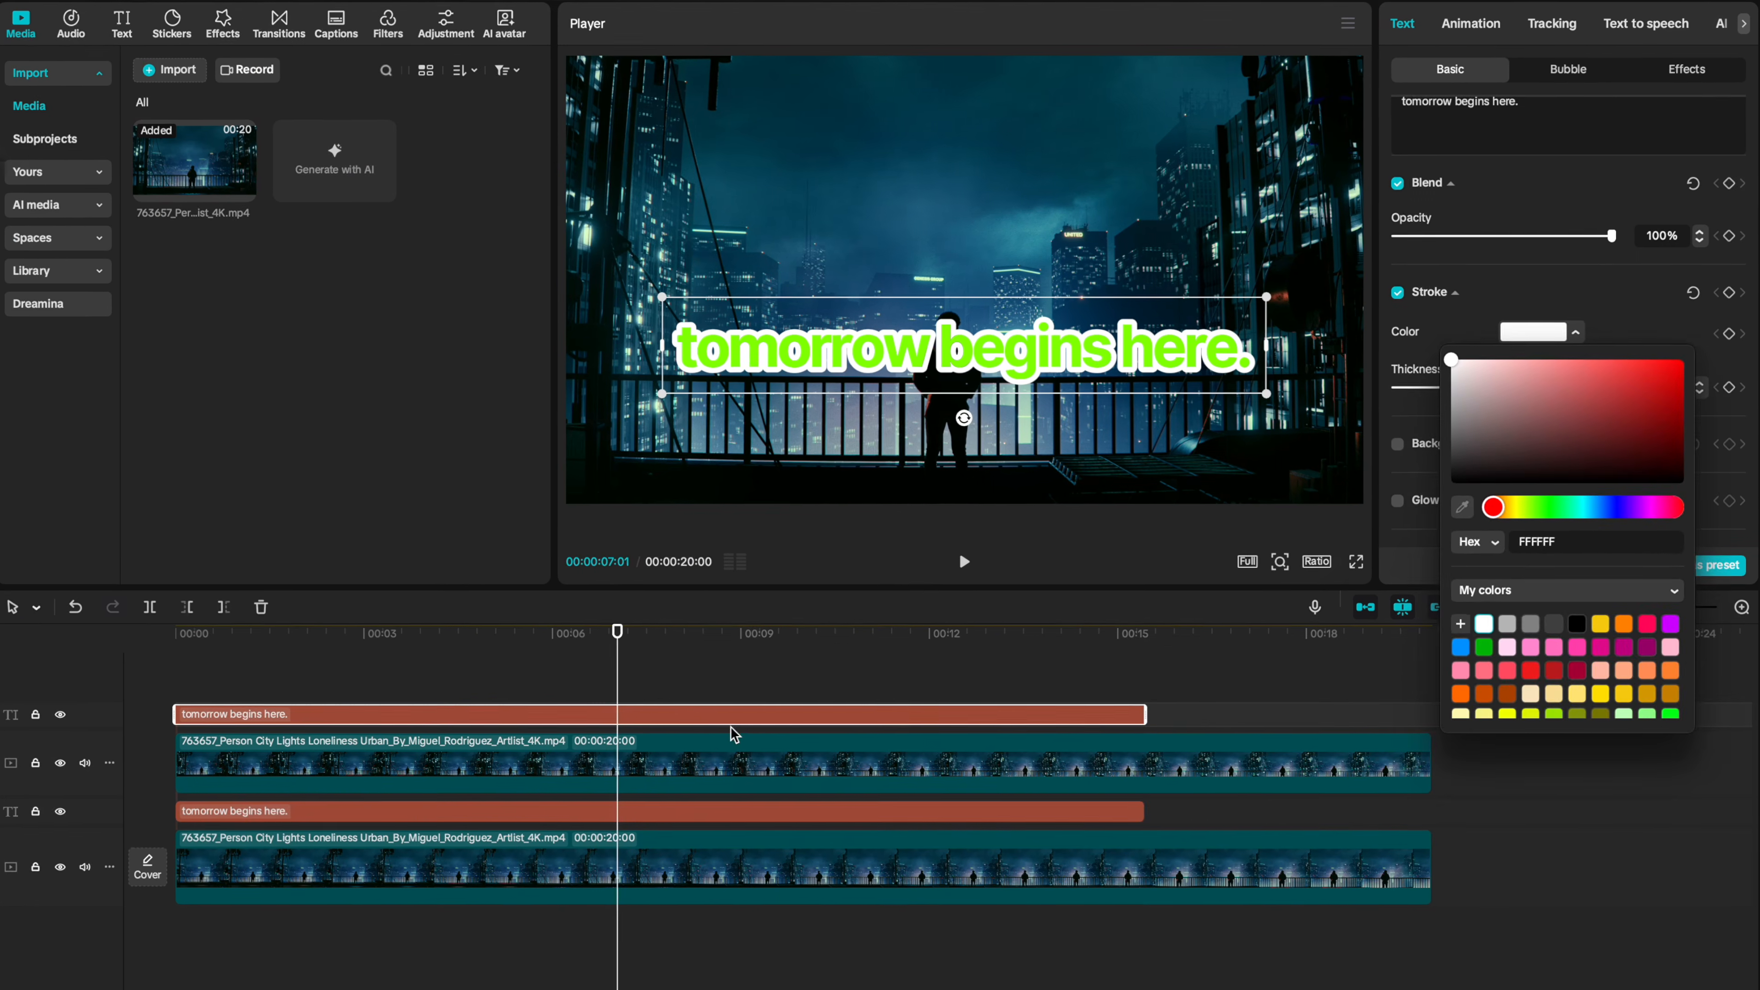
click(640, 809)
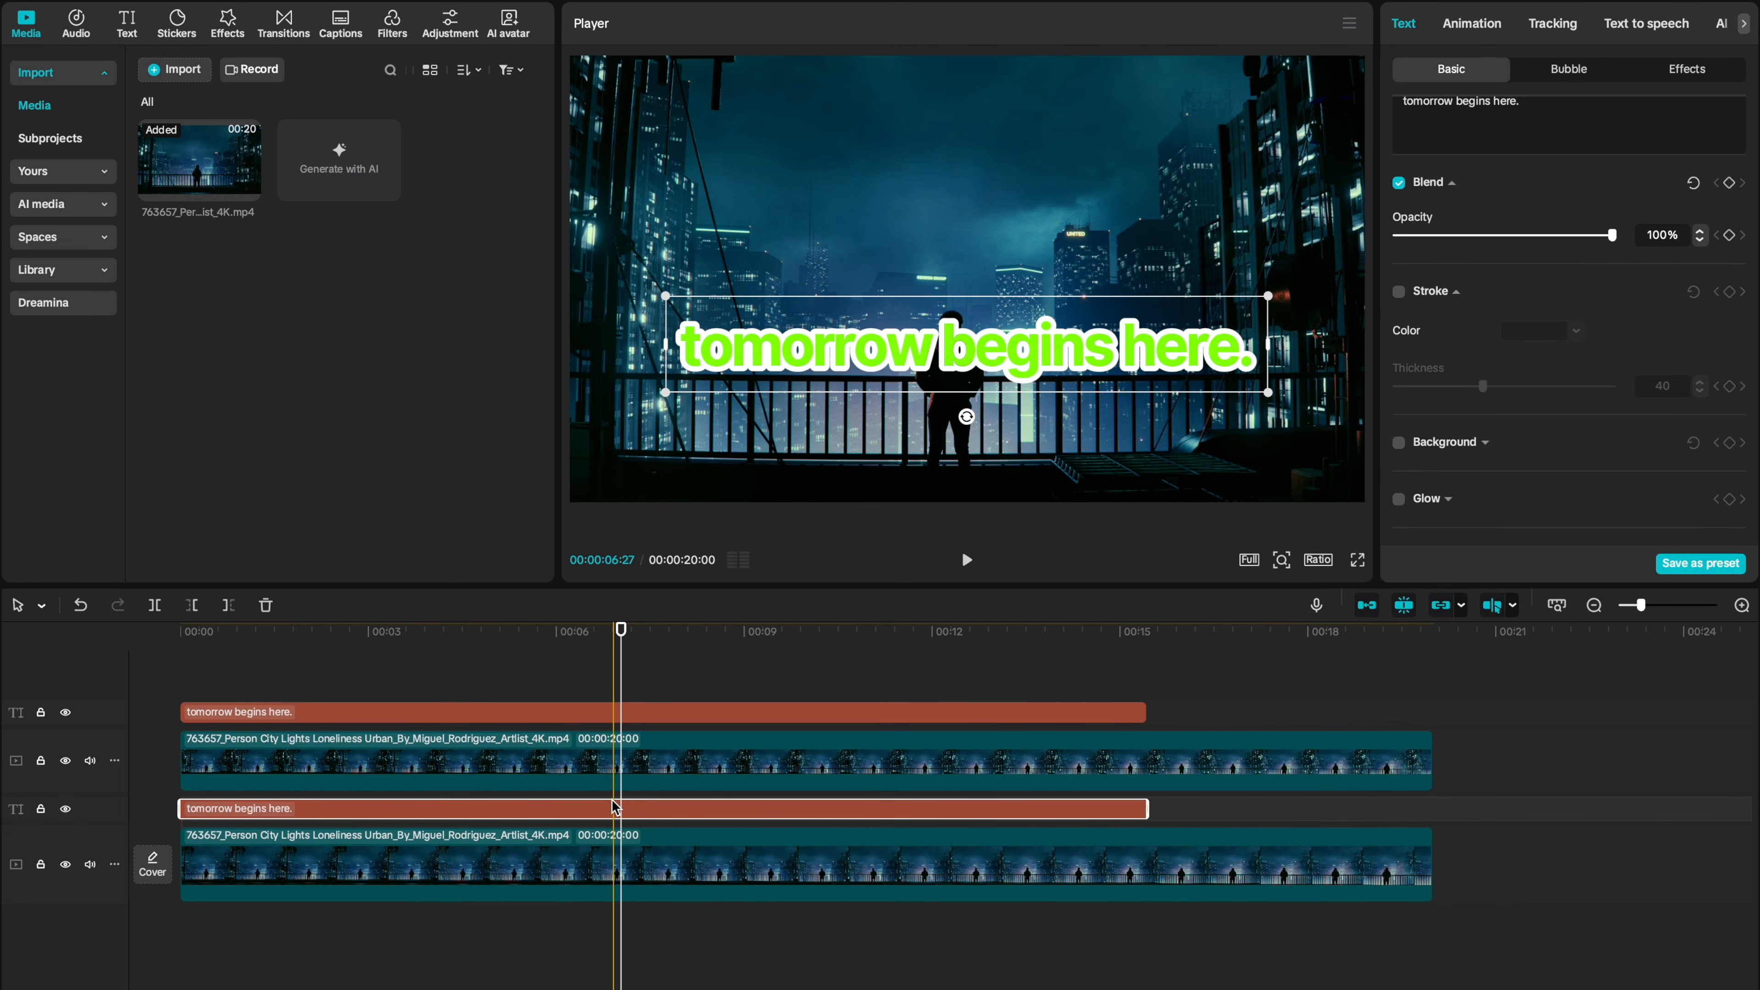
click(634, 712)
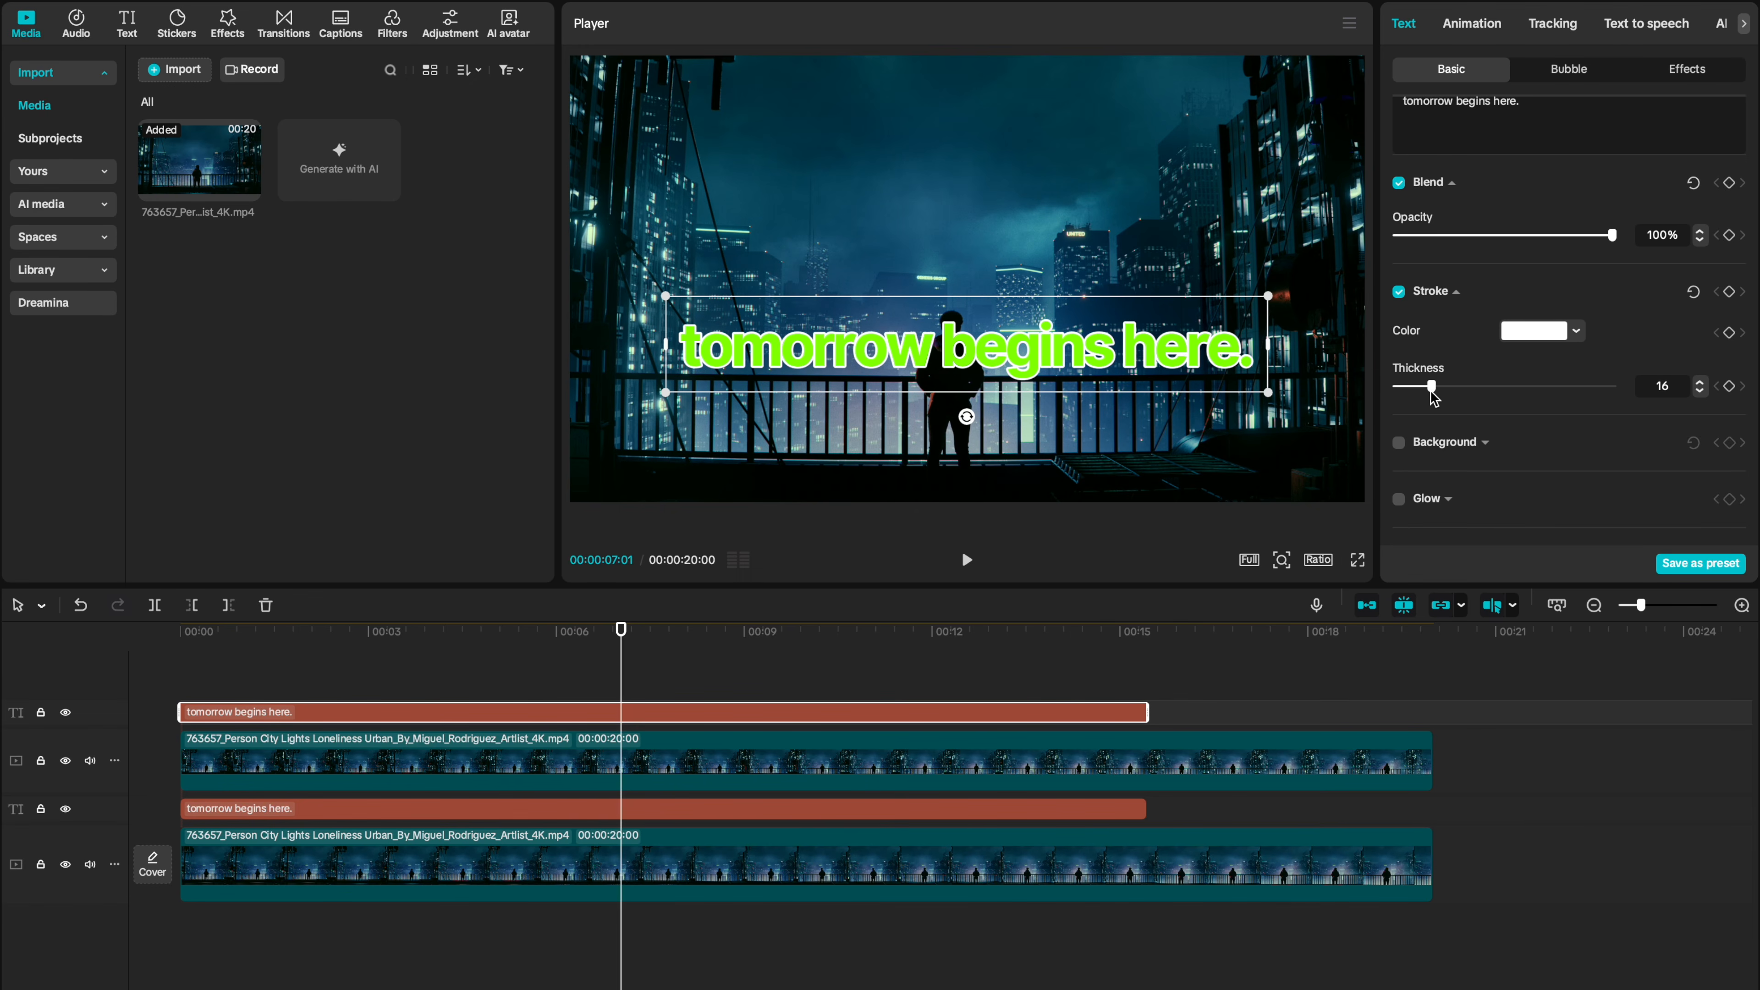
Turn the green title into a compound clip and key out its green fill with Chroma key, leaving only the outline.
key(alt+g)
click(630, 717)
click(1458, 25)
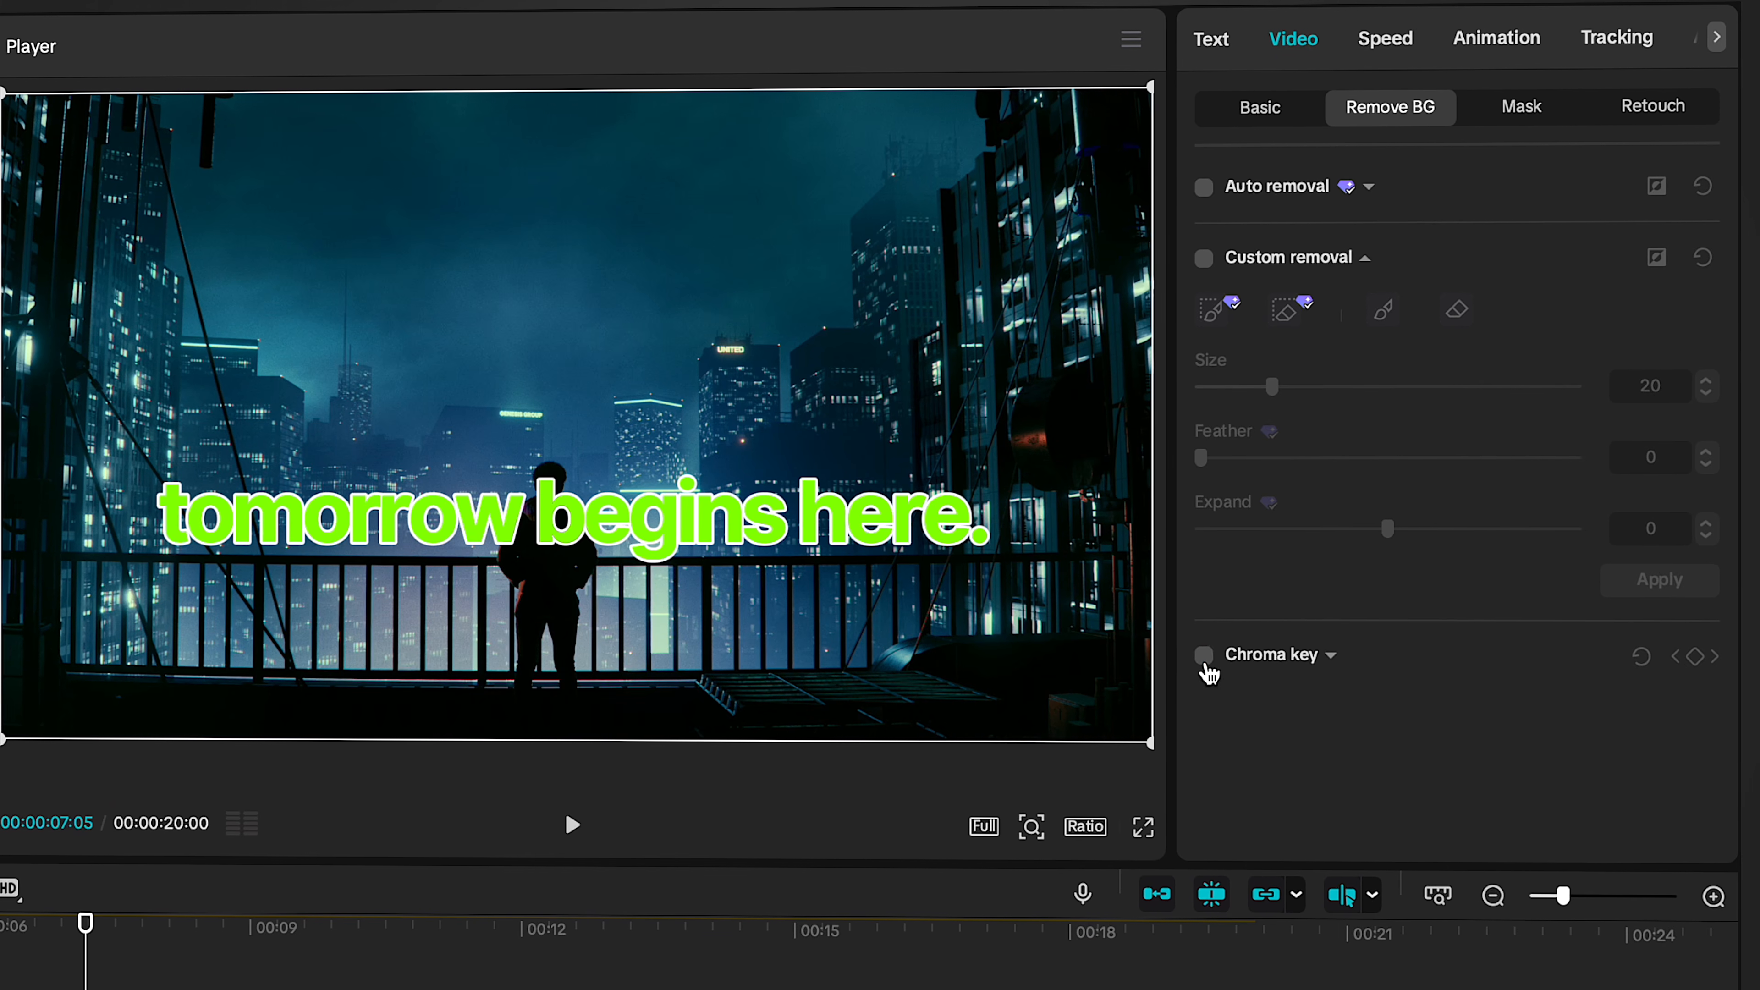
click(1311, 706)
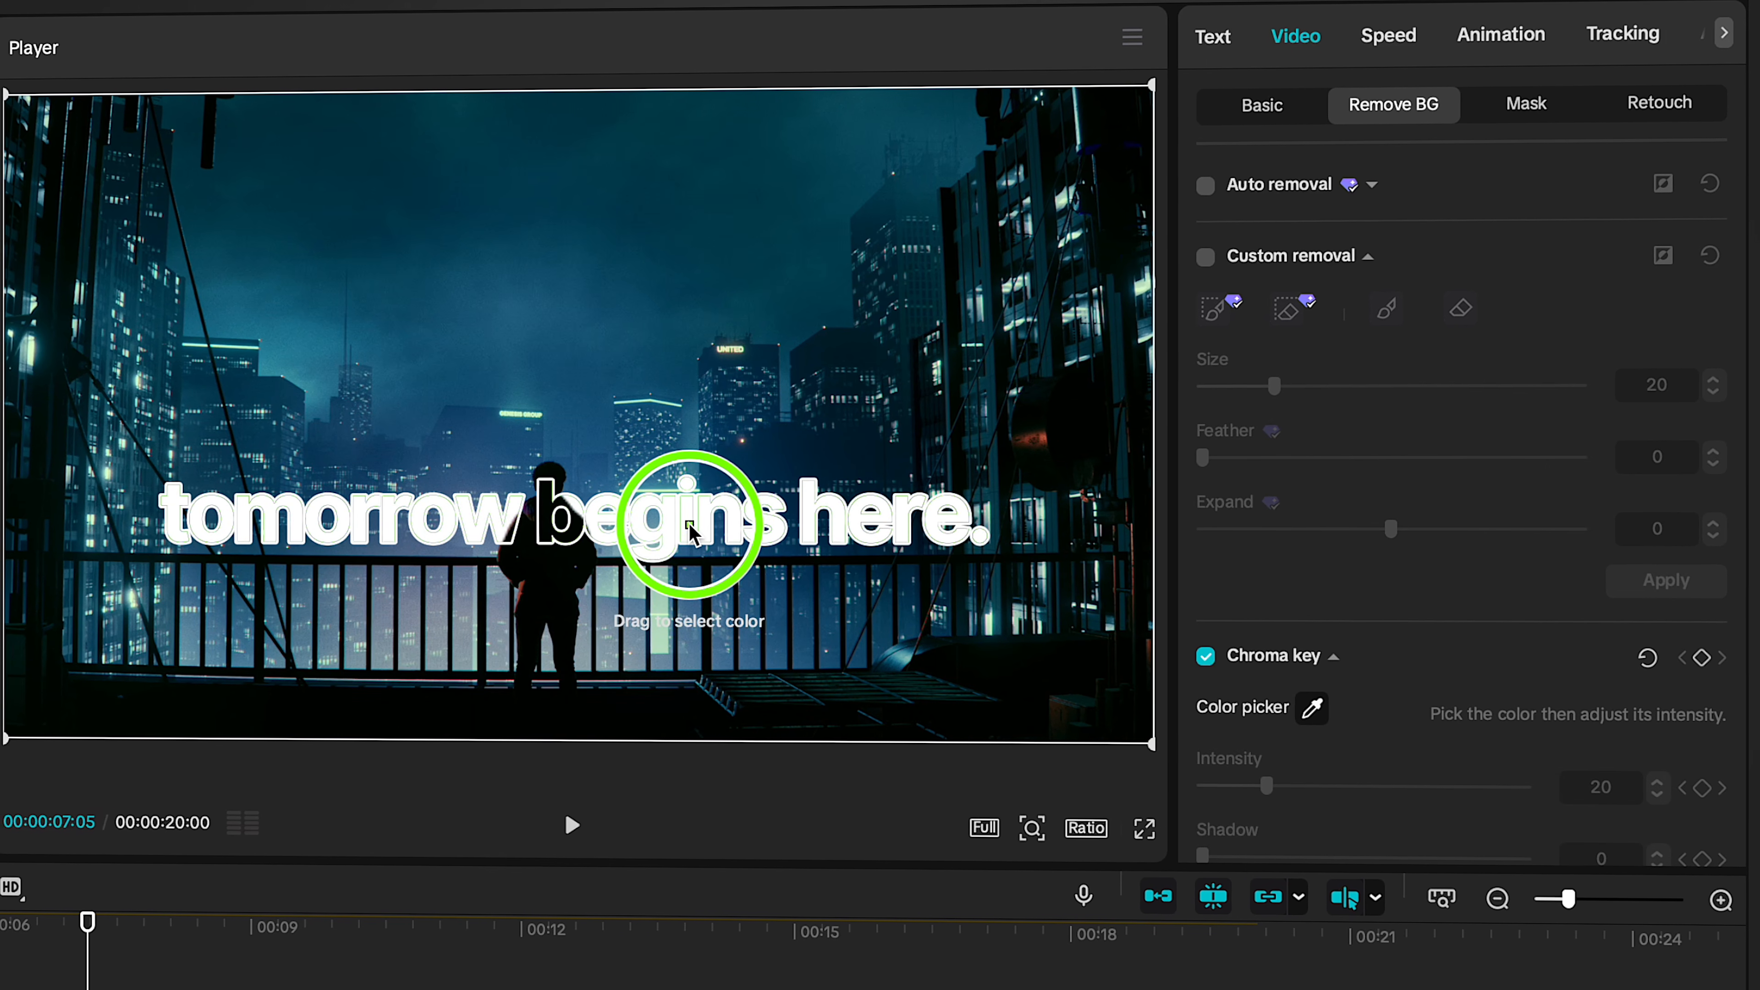
click(690, 527)
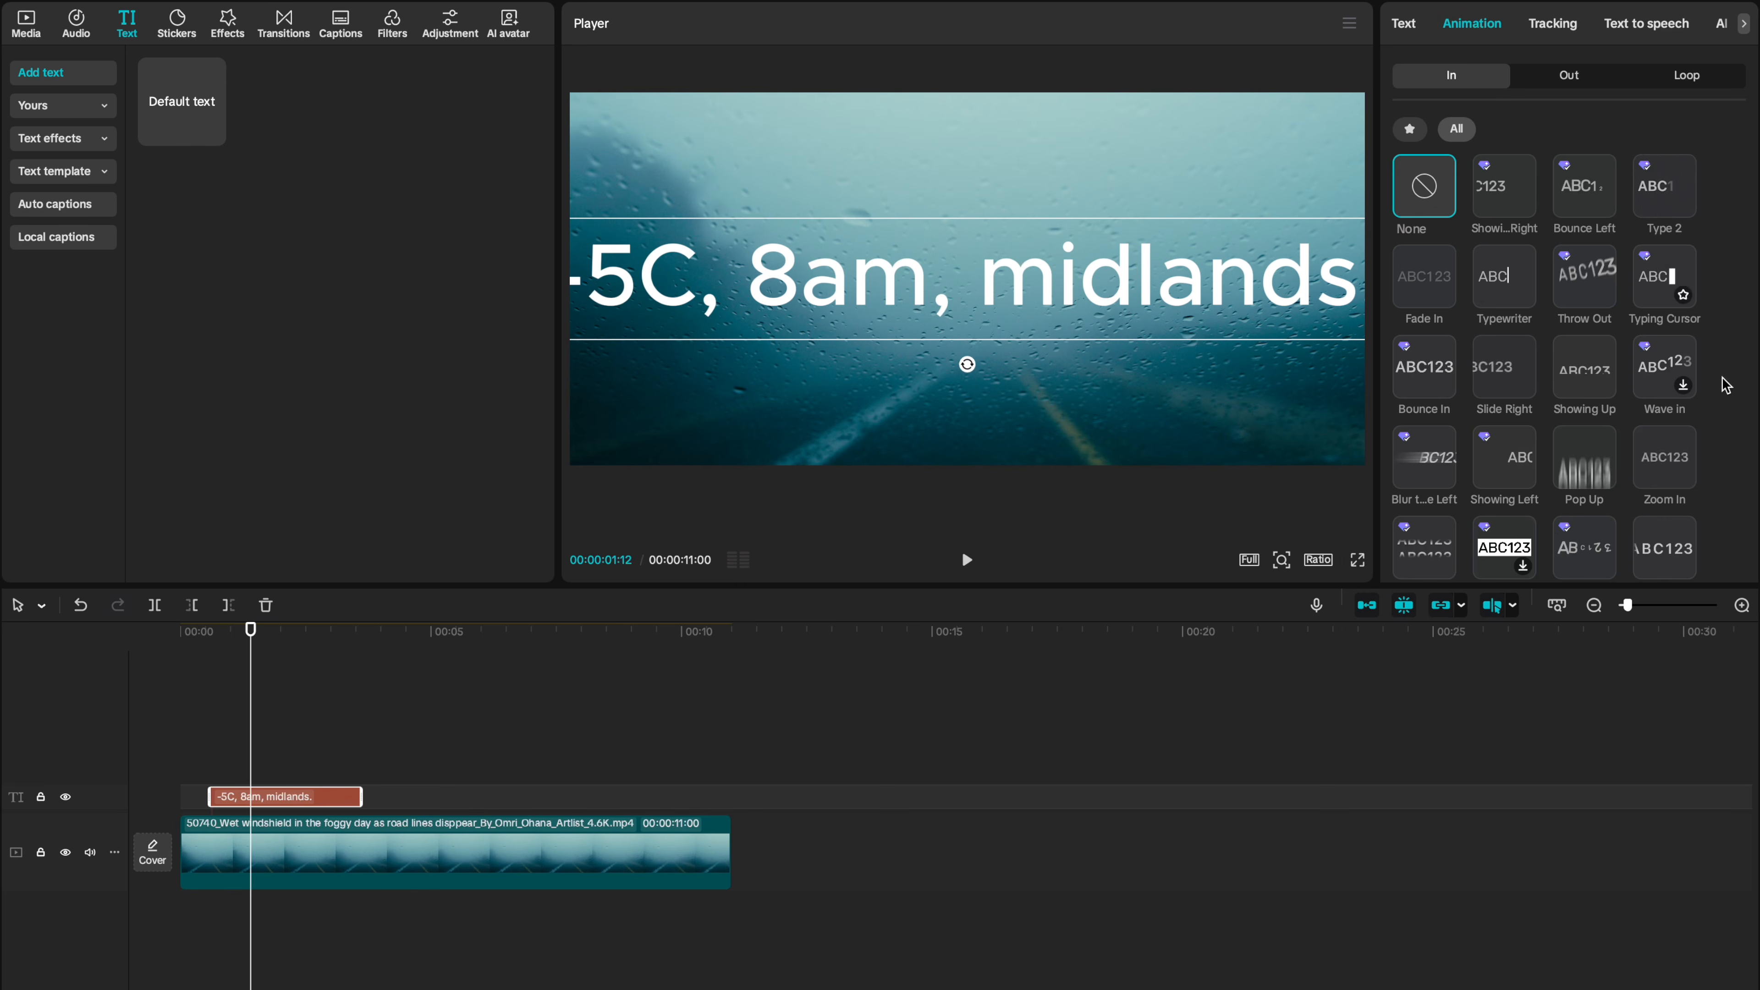
Animate the "-5C, 8am, midlands." title in with Chalky Scribble over 2.5 s and extend the clip to about 8 s from the timeline start.
scroll(1717, 381, down, 2)
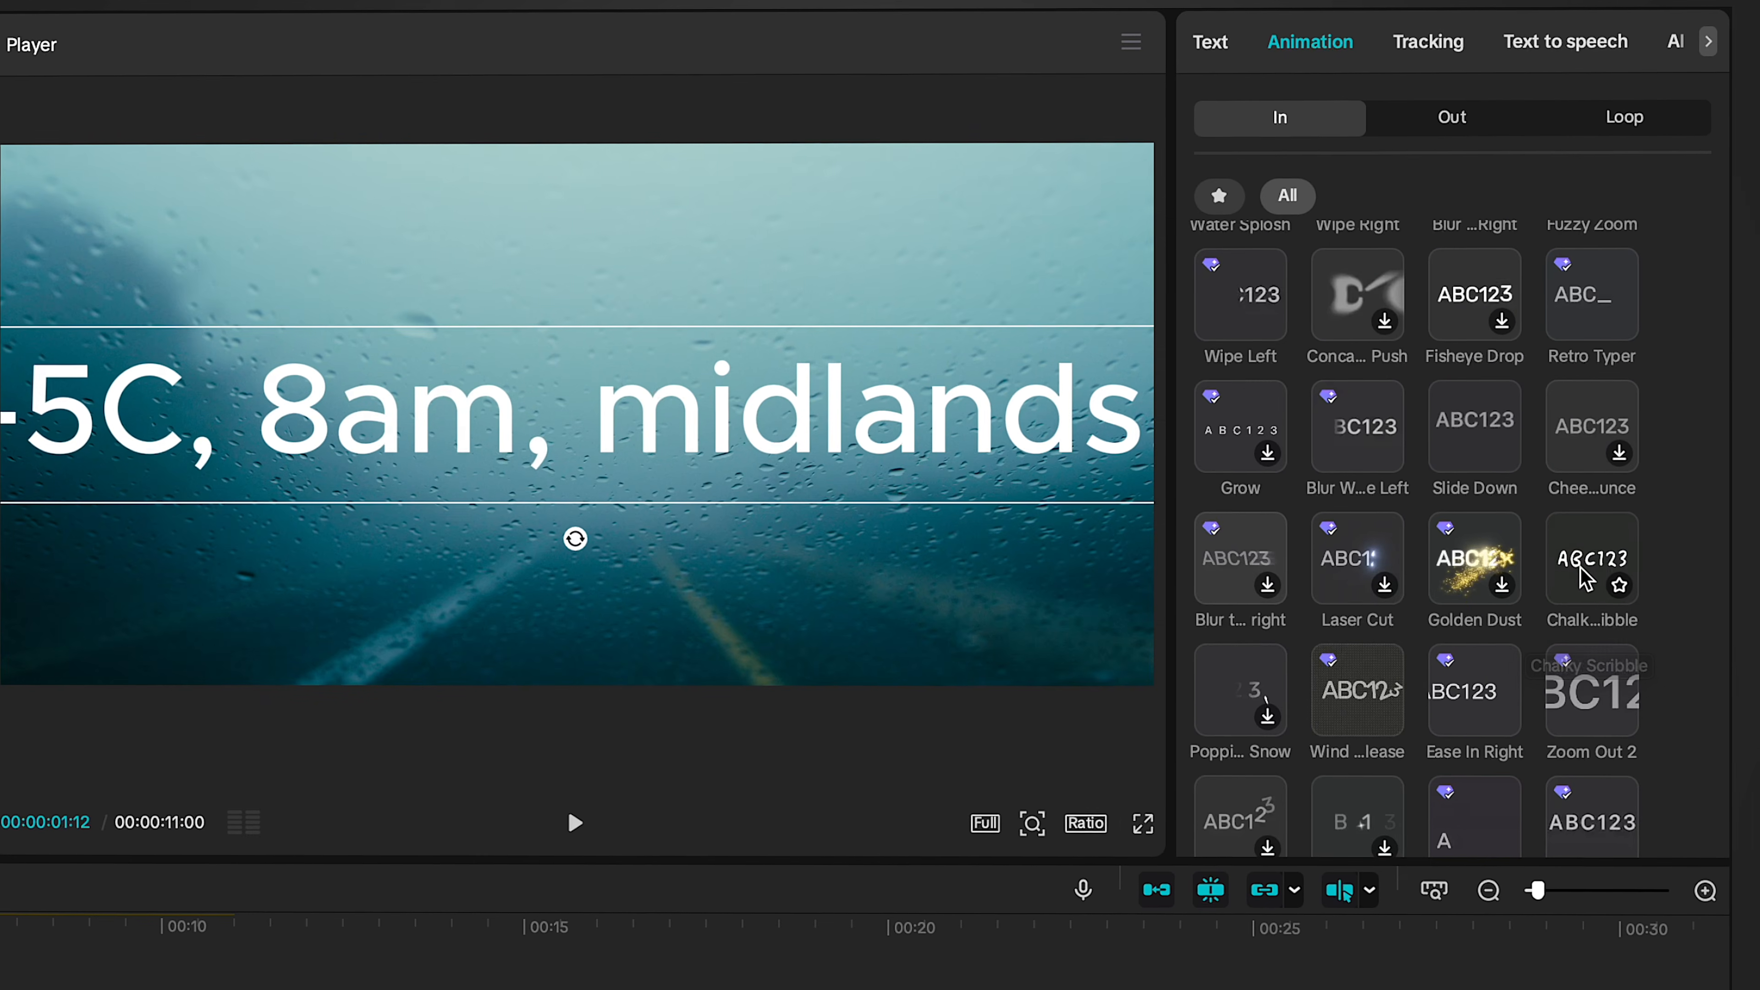
click(1649, 407)
drag(1461, 827, 1674, 829)
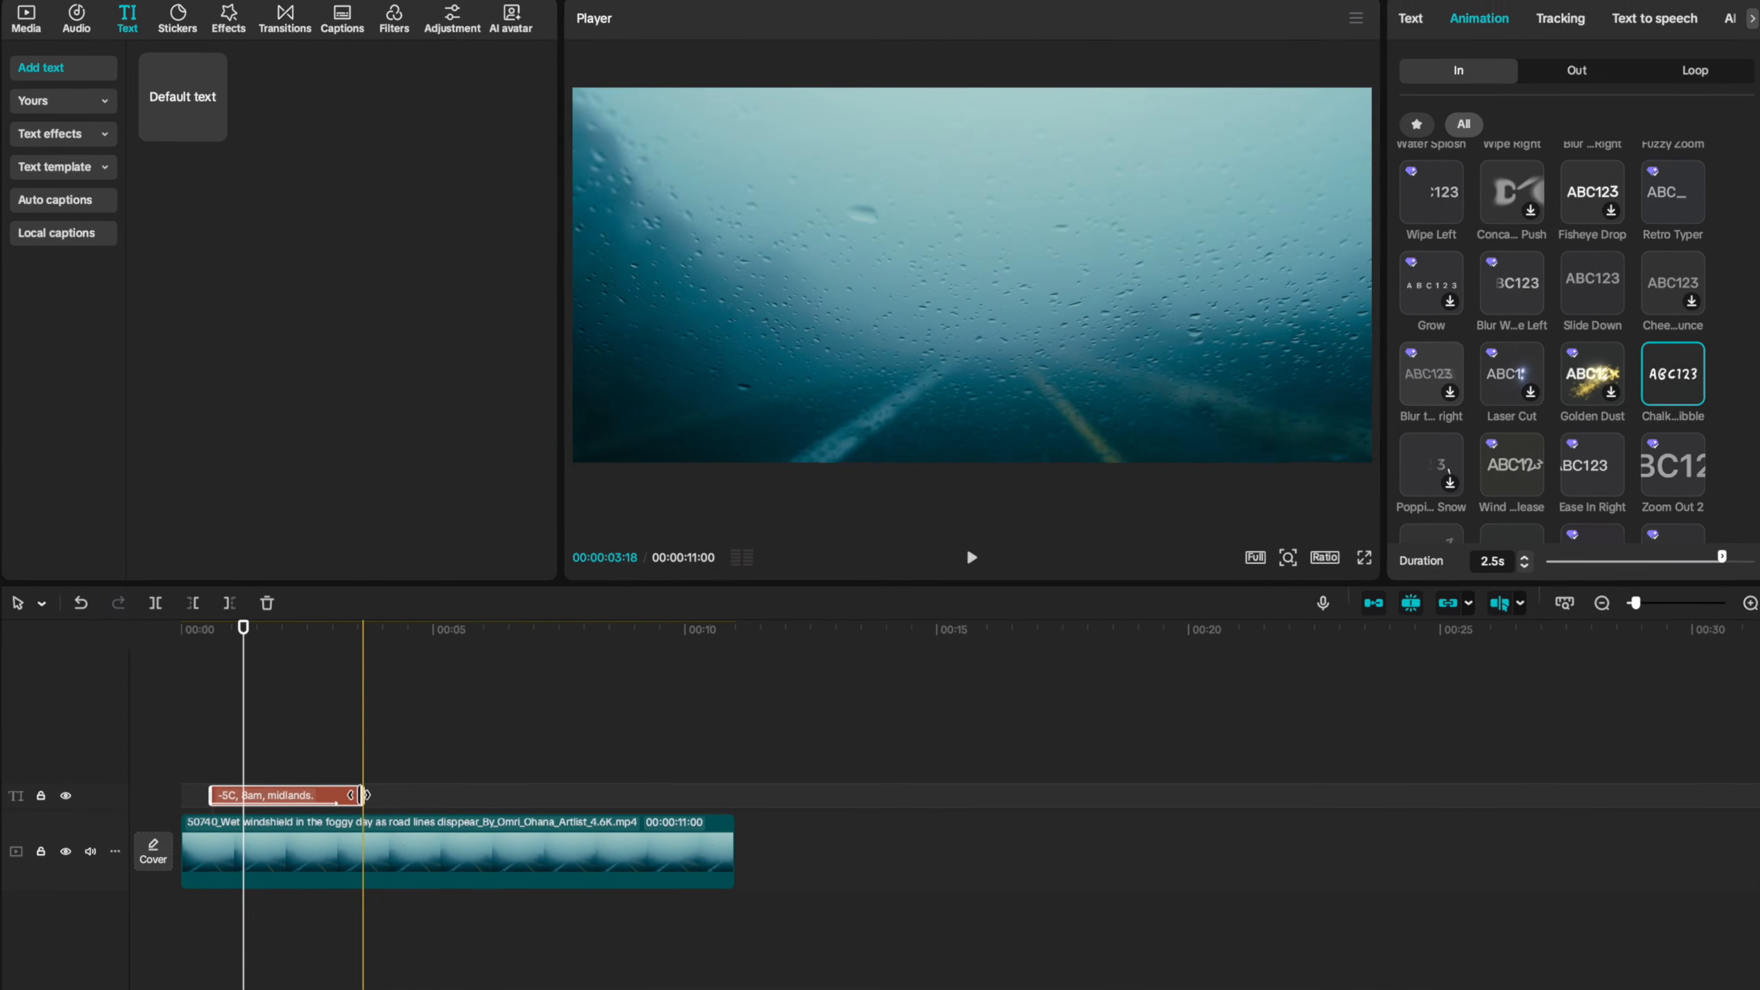
drag(365, 790, 1013, 622)
drag(901, 641, 814, 644)
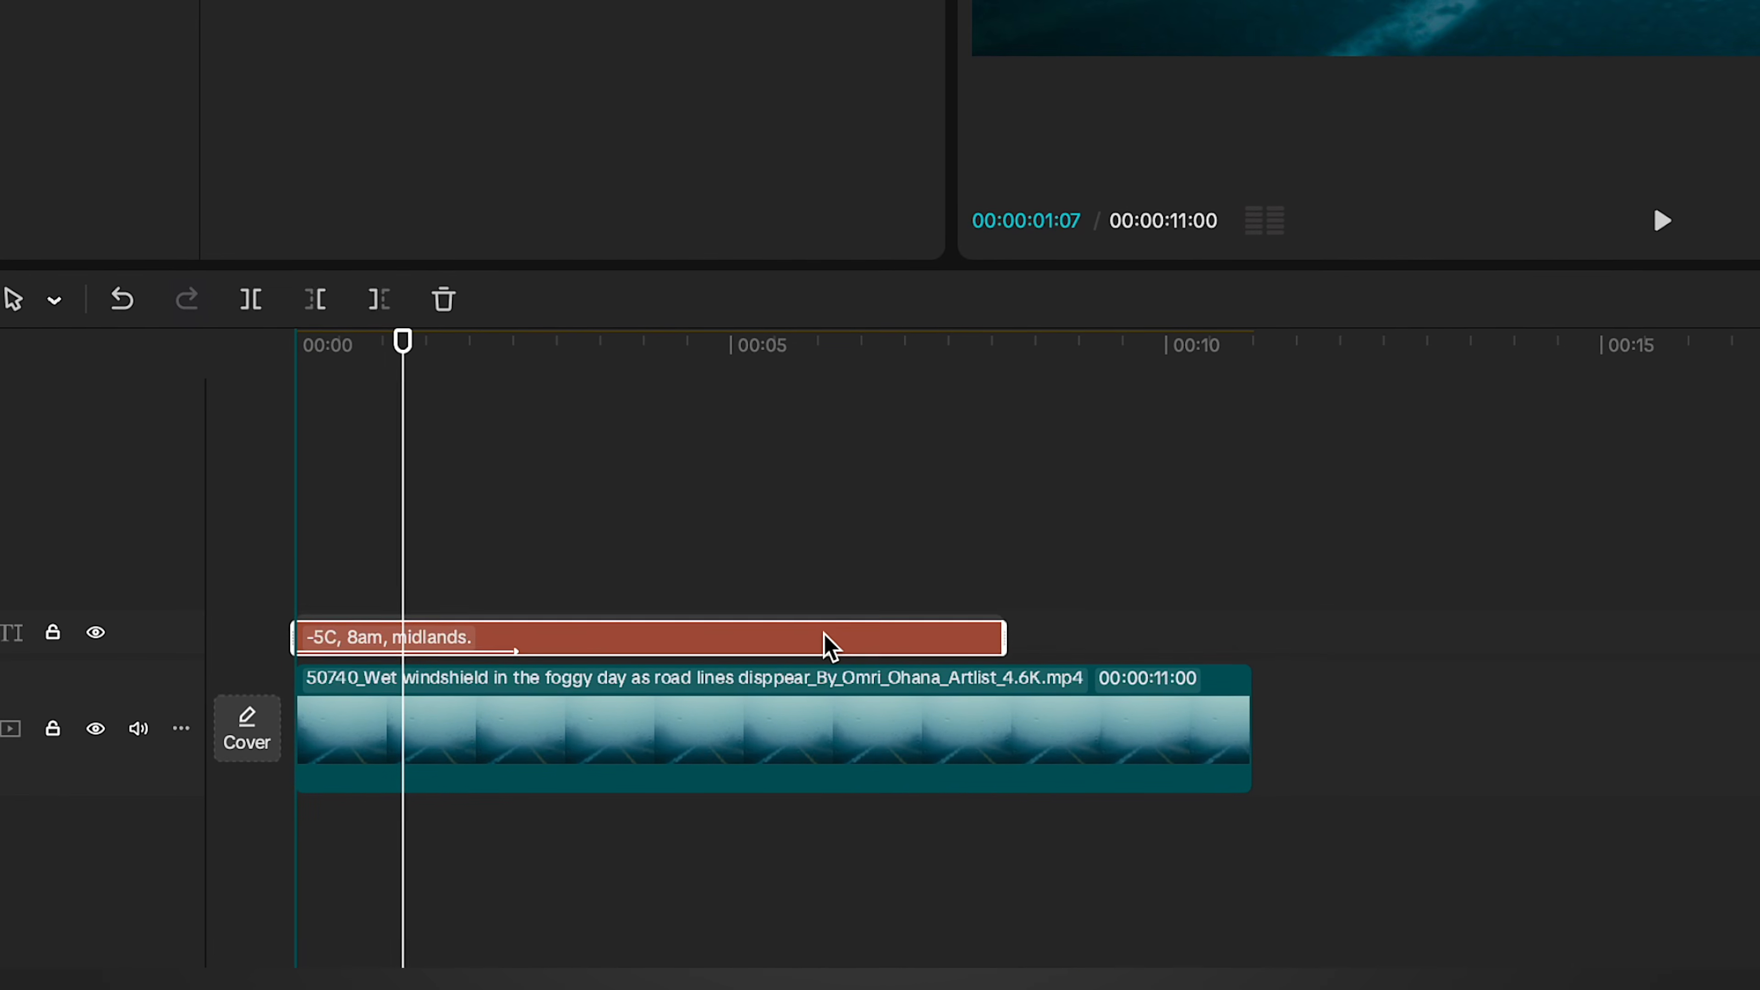
Turn the "-5C, 8am, midlands." title into a compound clip and set its blend mode to Overlay.
right_click(540, 634)
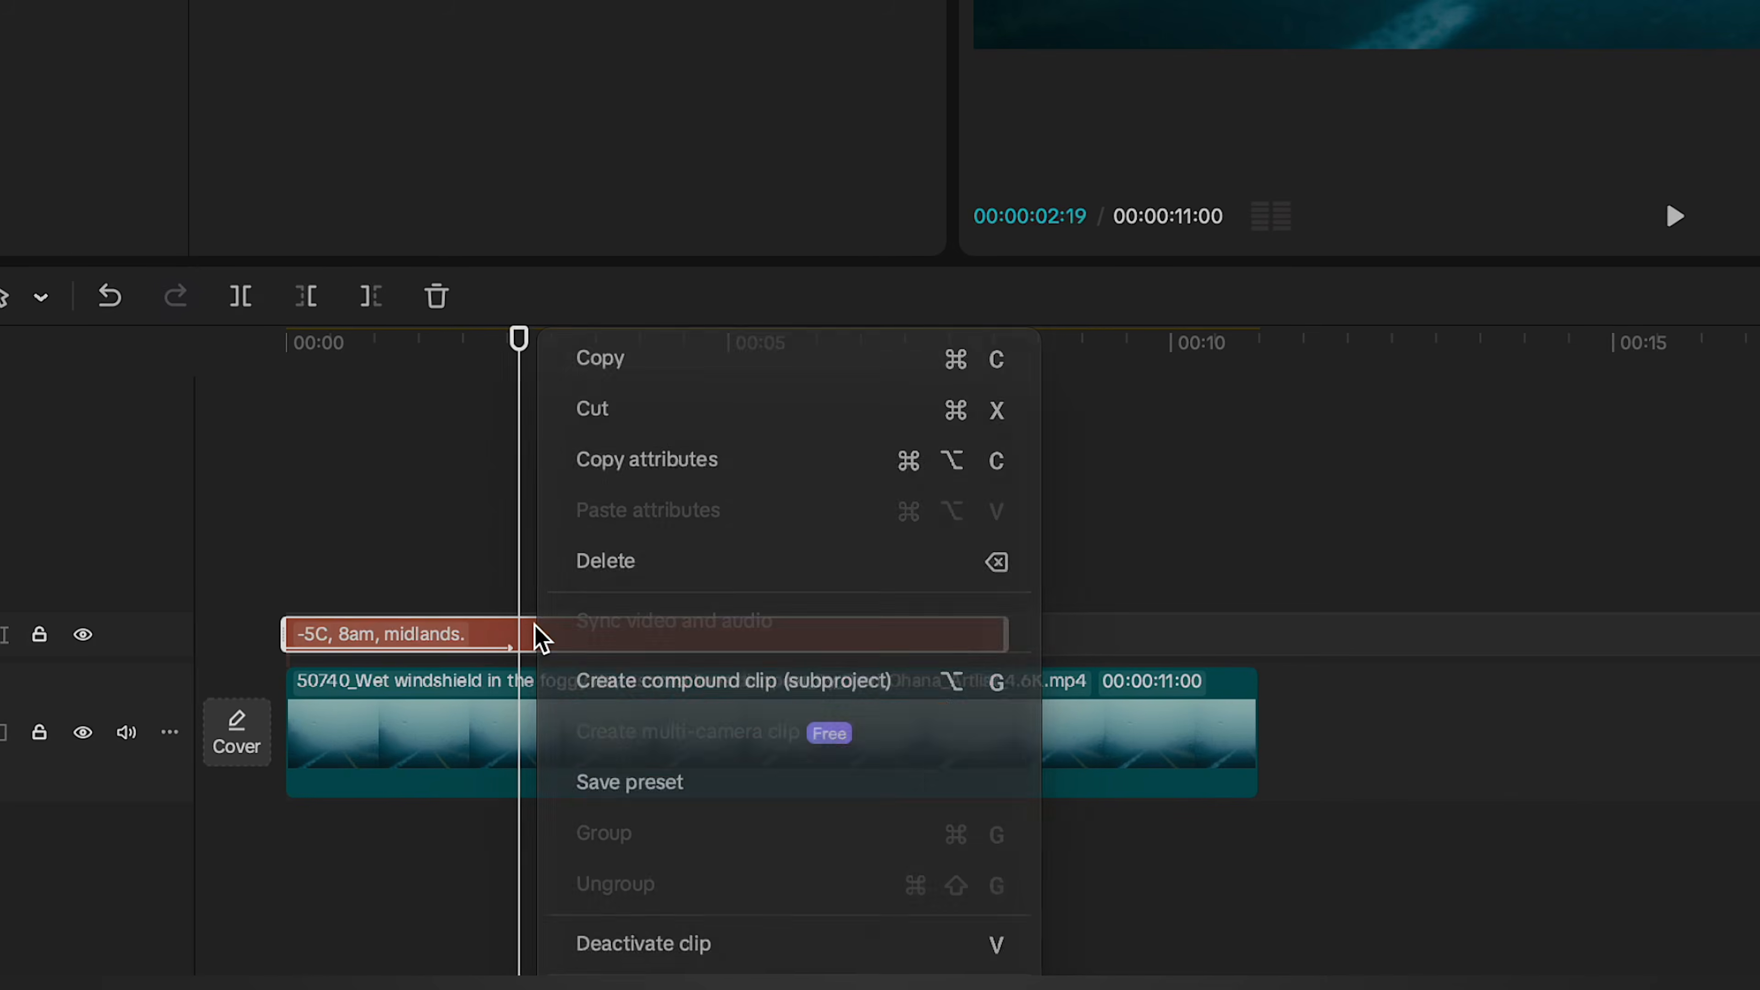
click(644, 683)
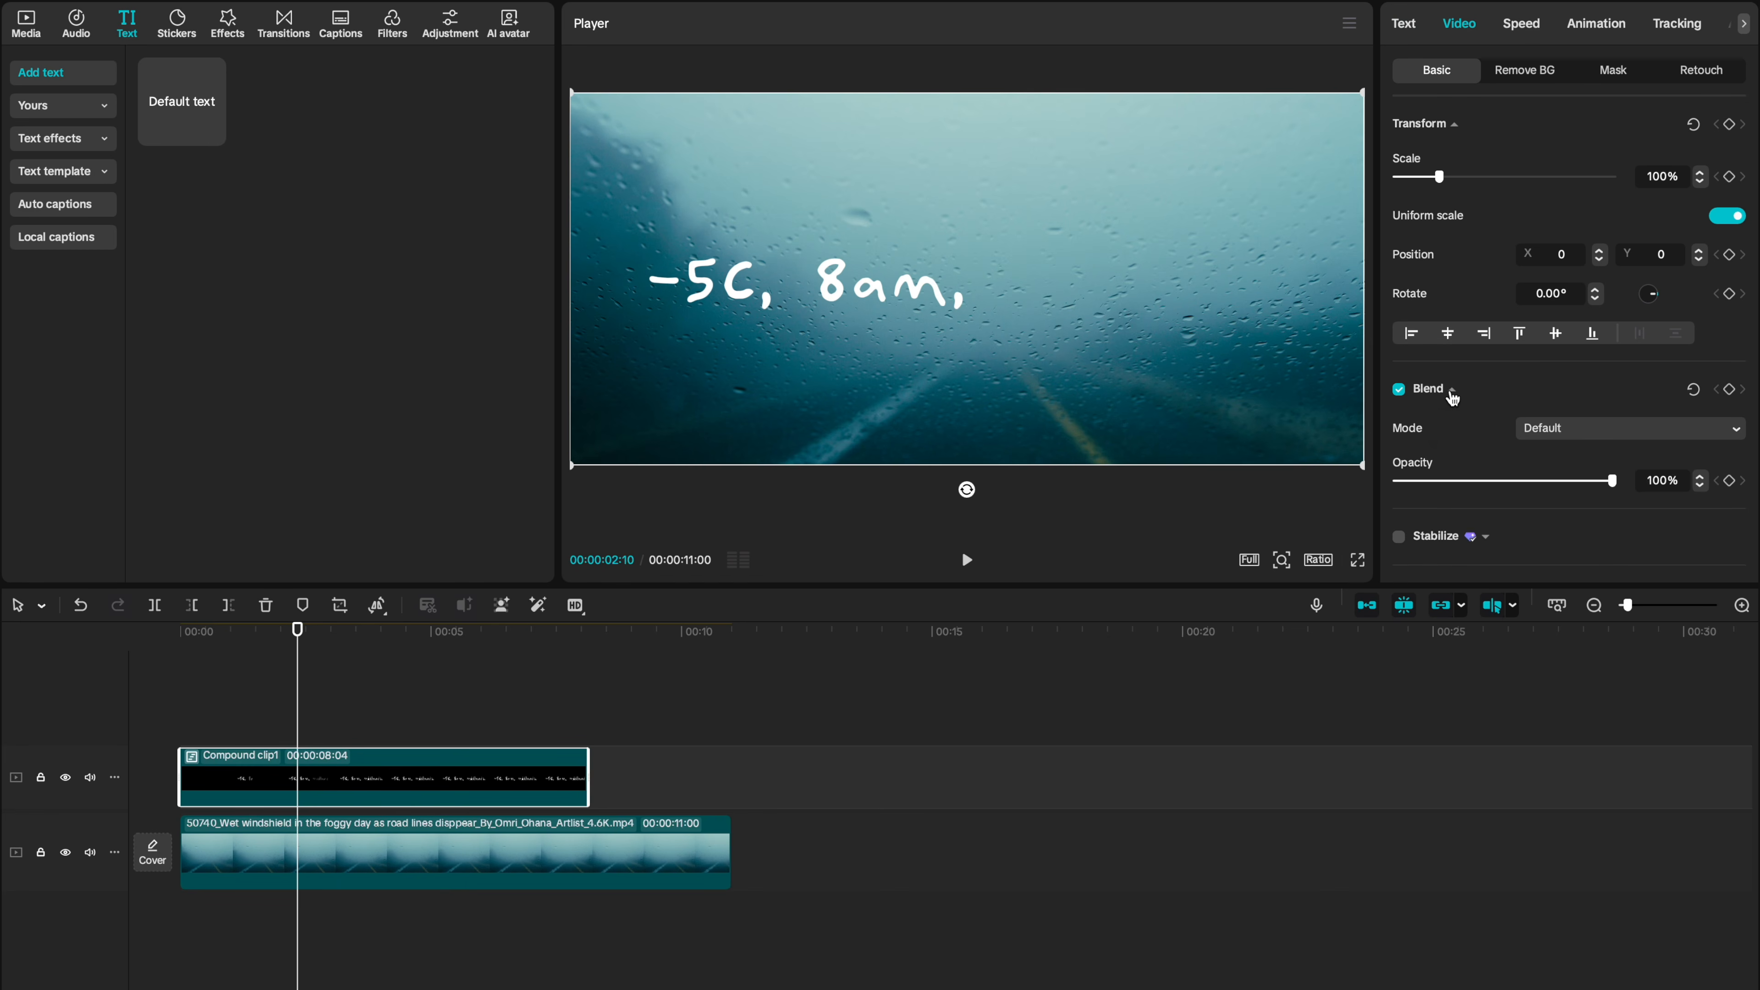
click(1561, 428)
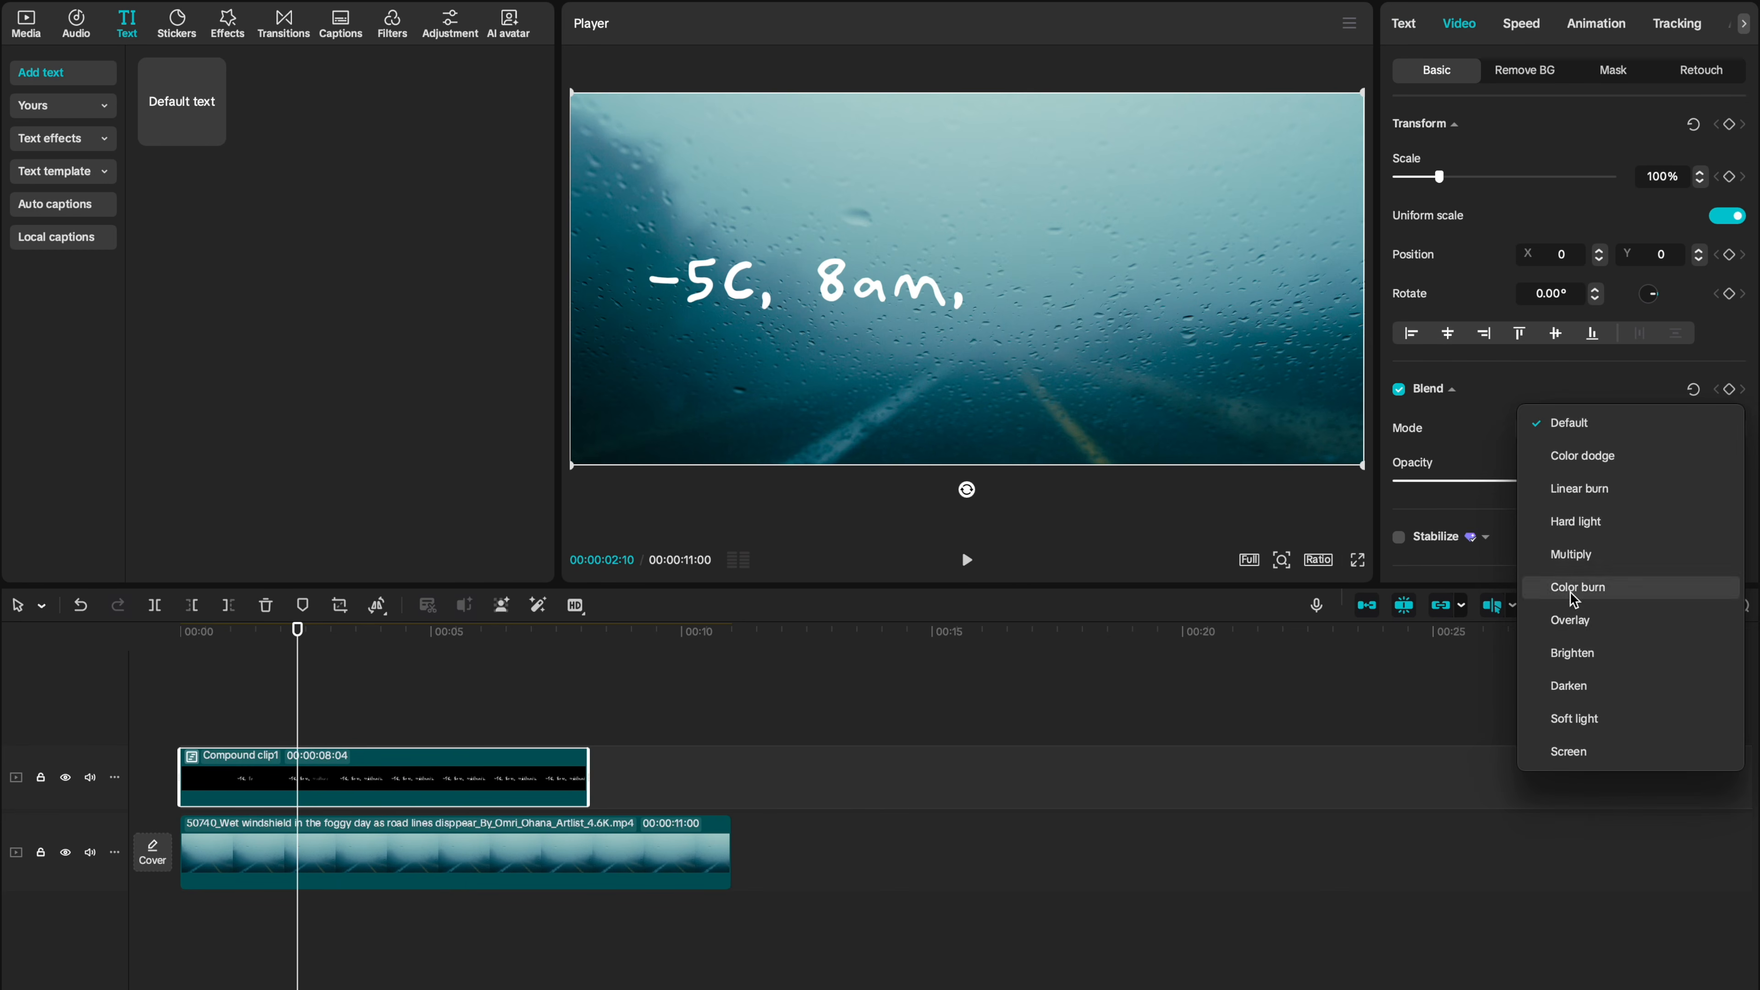
click(1570, 619)
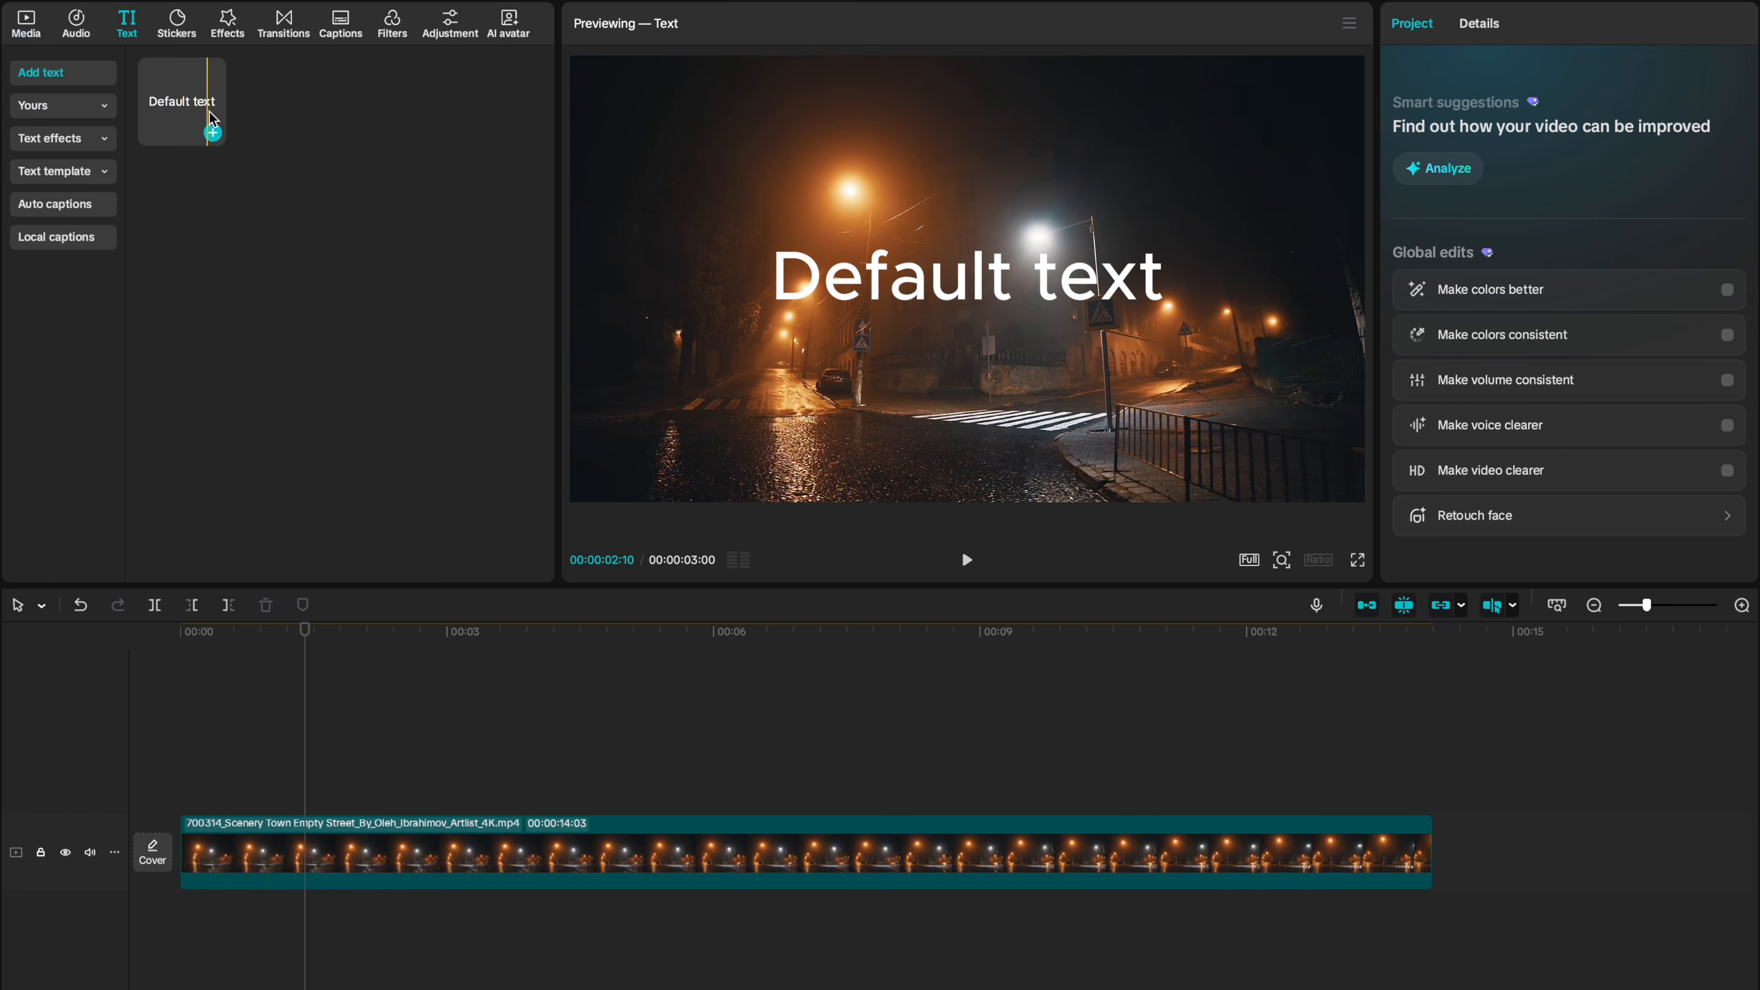
Add a default text clip at the timeline start above the street footage and change its wording to "cinematic".
click(212, 133)
click(429, 690)
click(443, 803)
click(1656, 164)
text(CINEM)
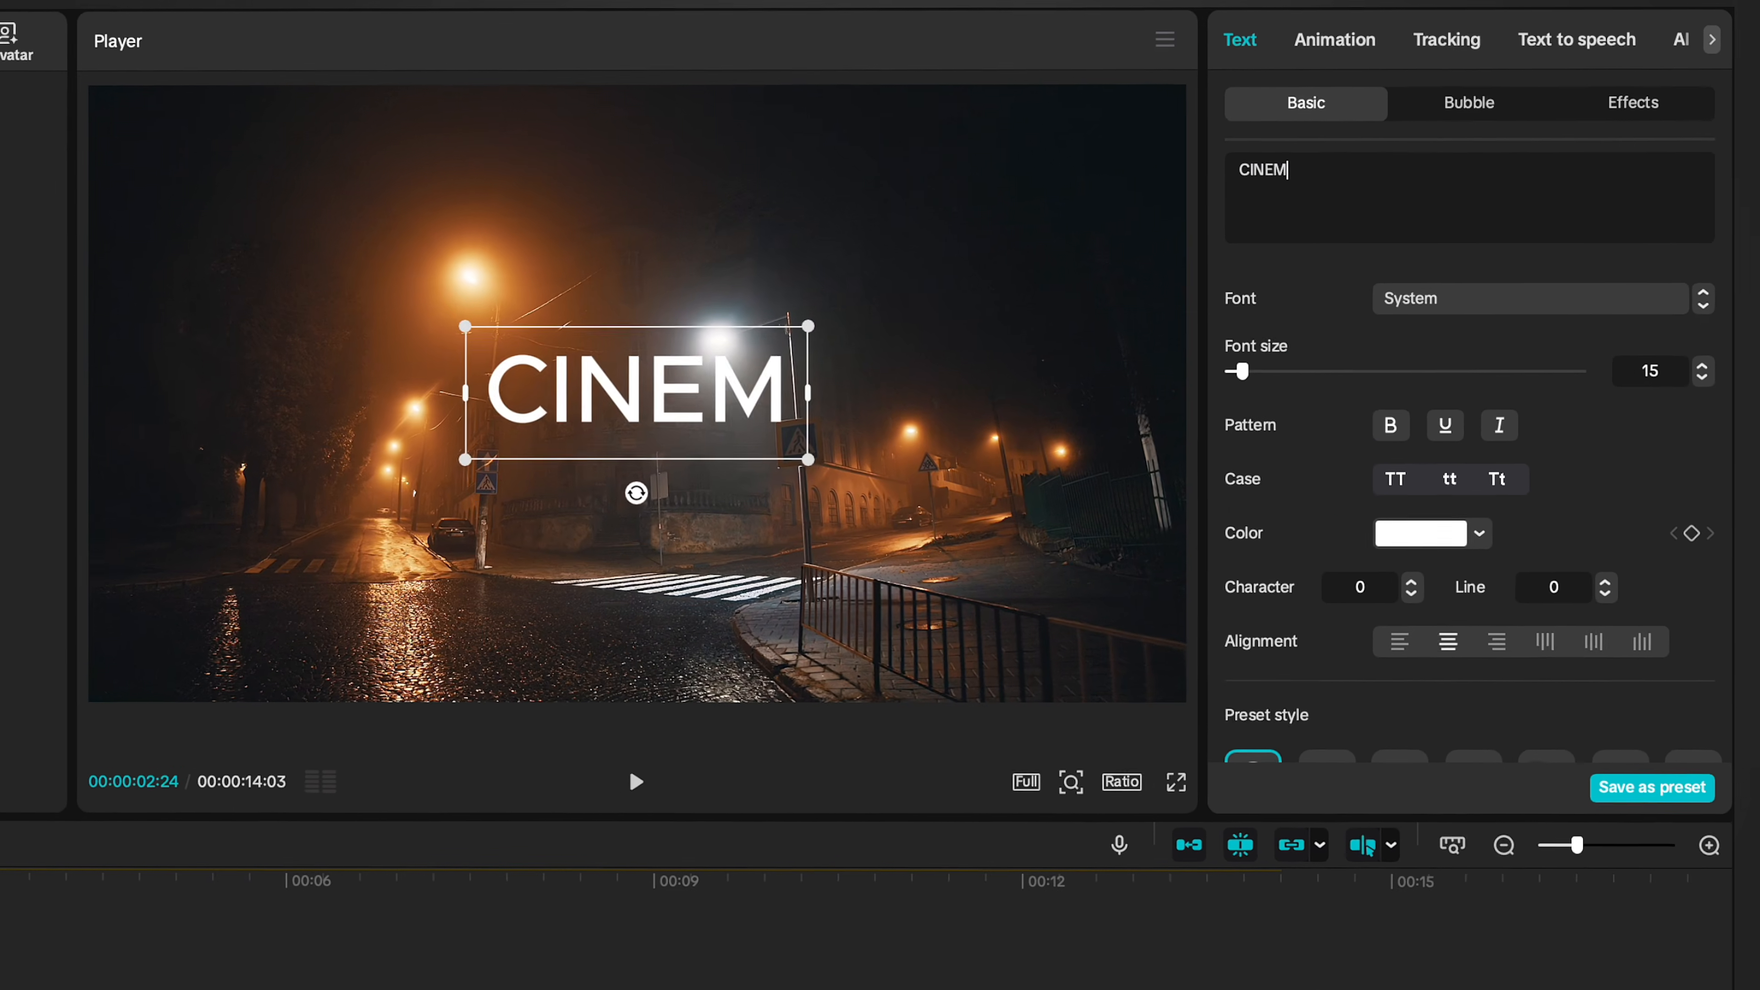
key(BackSpace)
key(BackSpace)
key(BackSpace)
key(BackSpace)
key(BackSpace)
text(cinematic)
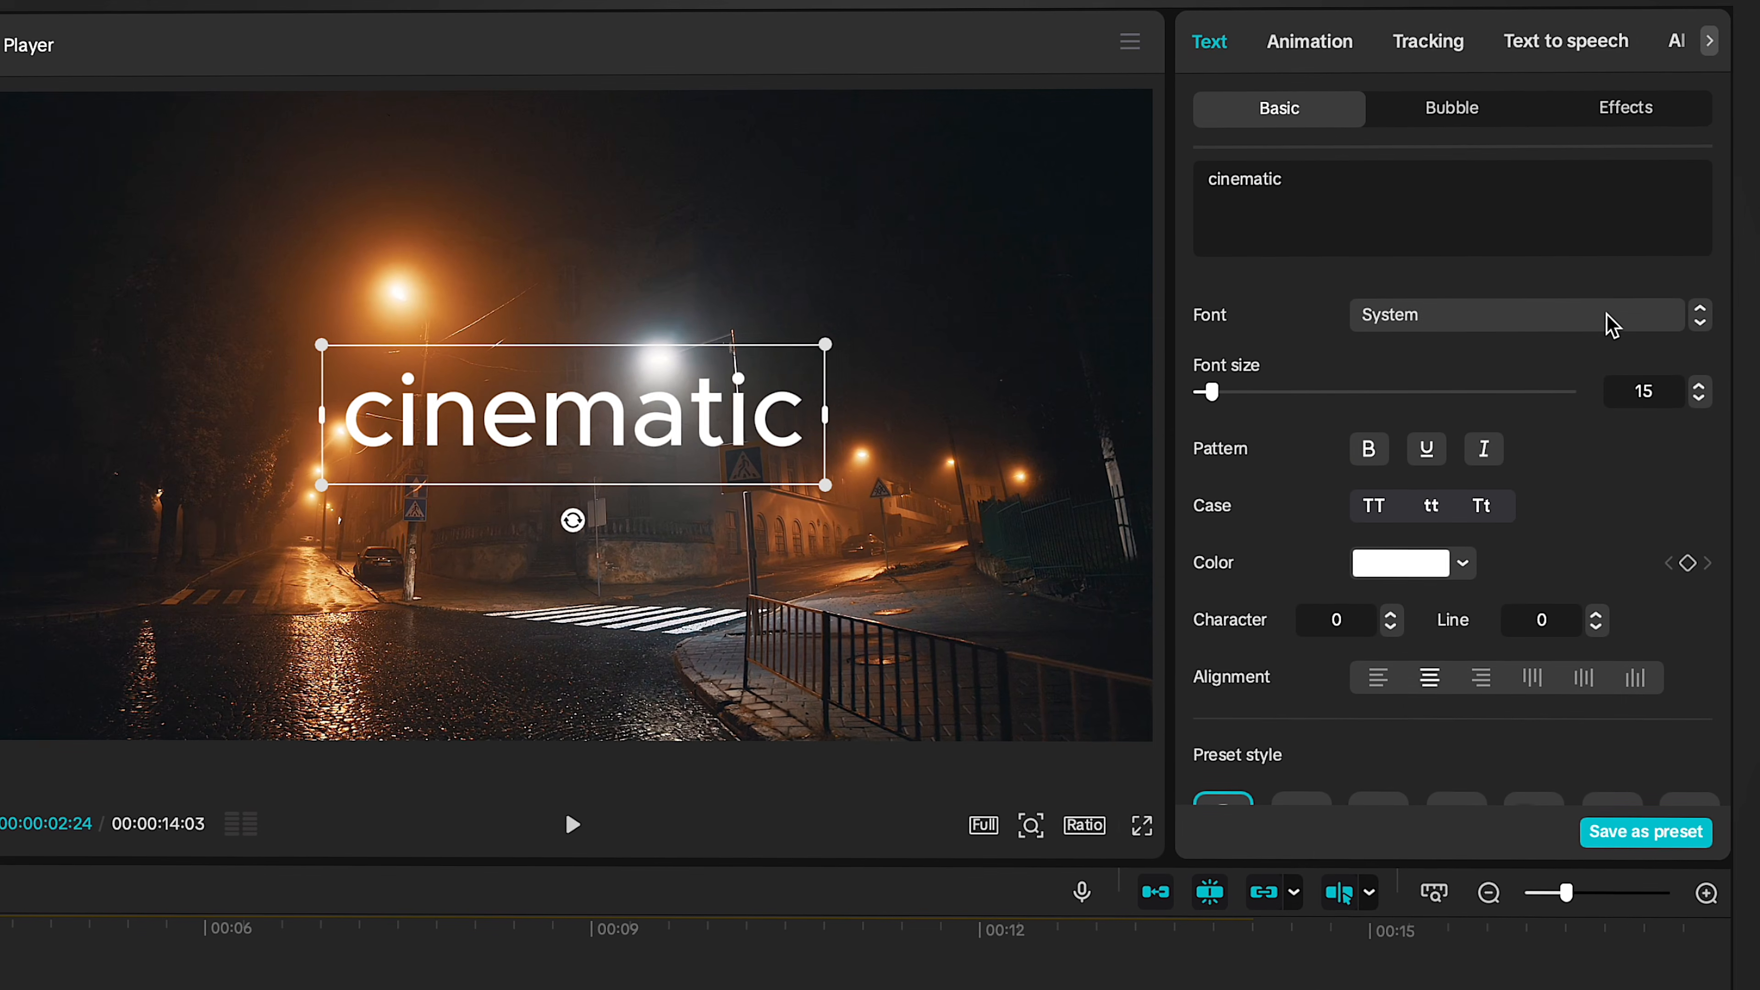
Set the "cinematic" title in Poppins Bold Italic with a character spacing of -1.
click(1613, 323)
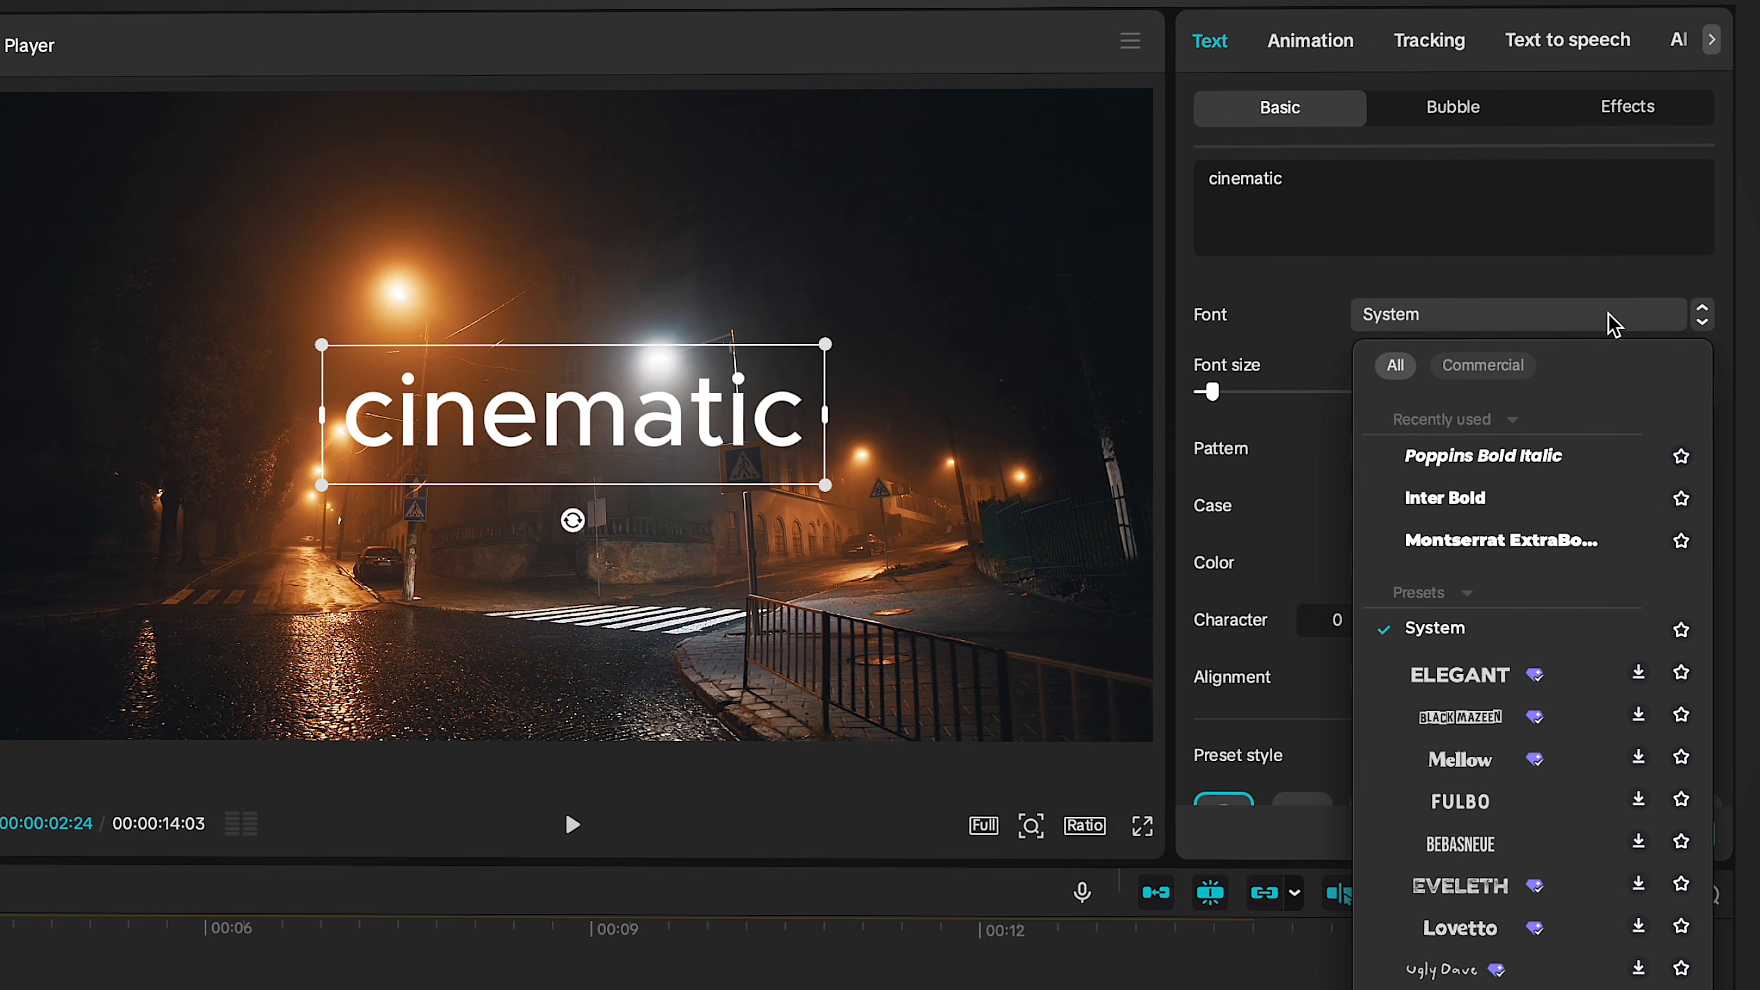
click(1528, 455)
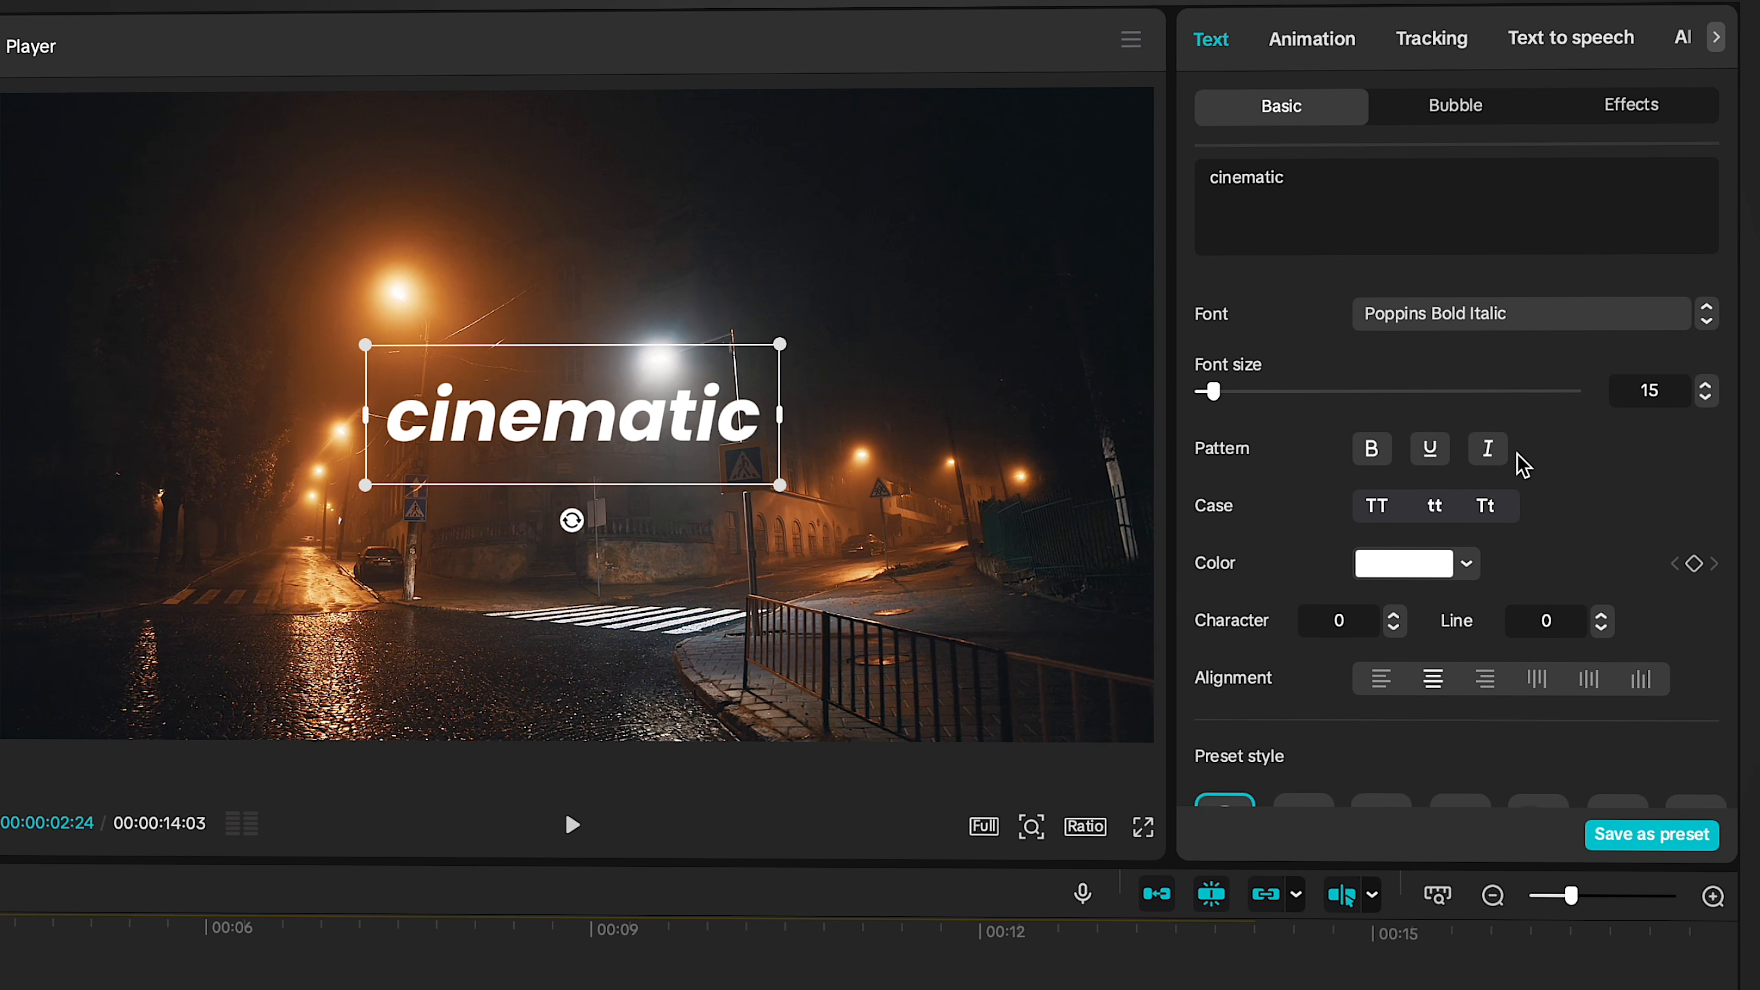
scroll(1522, 465, down, 2)
click(1393, 564)
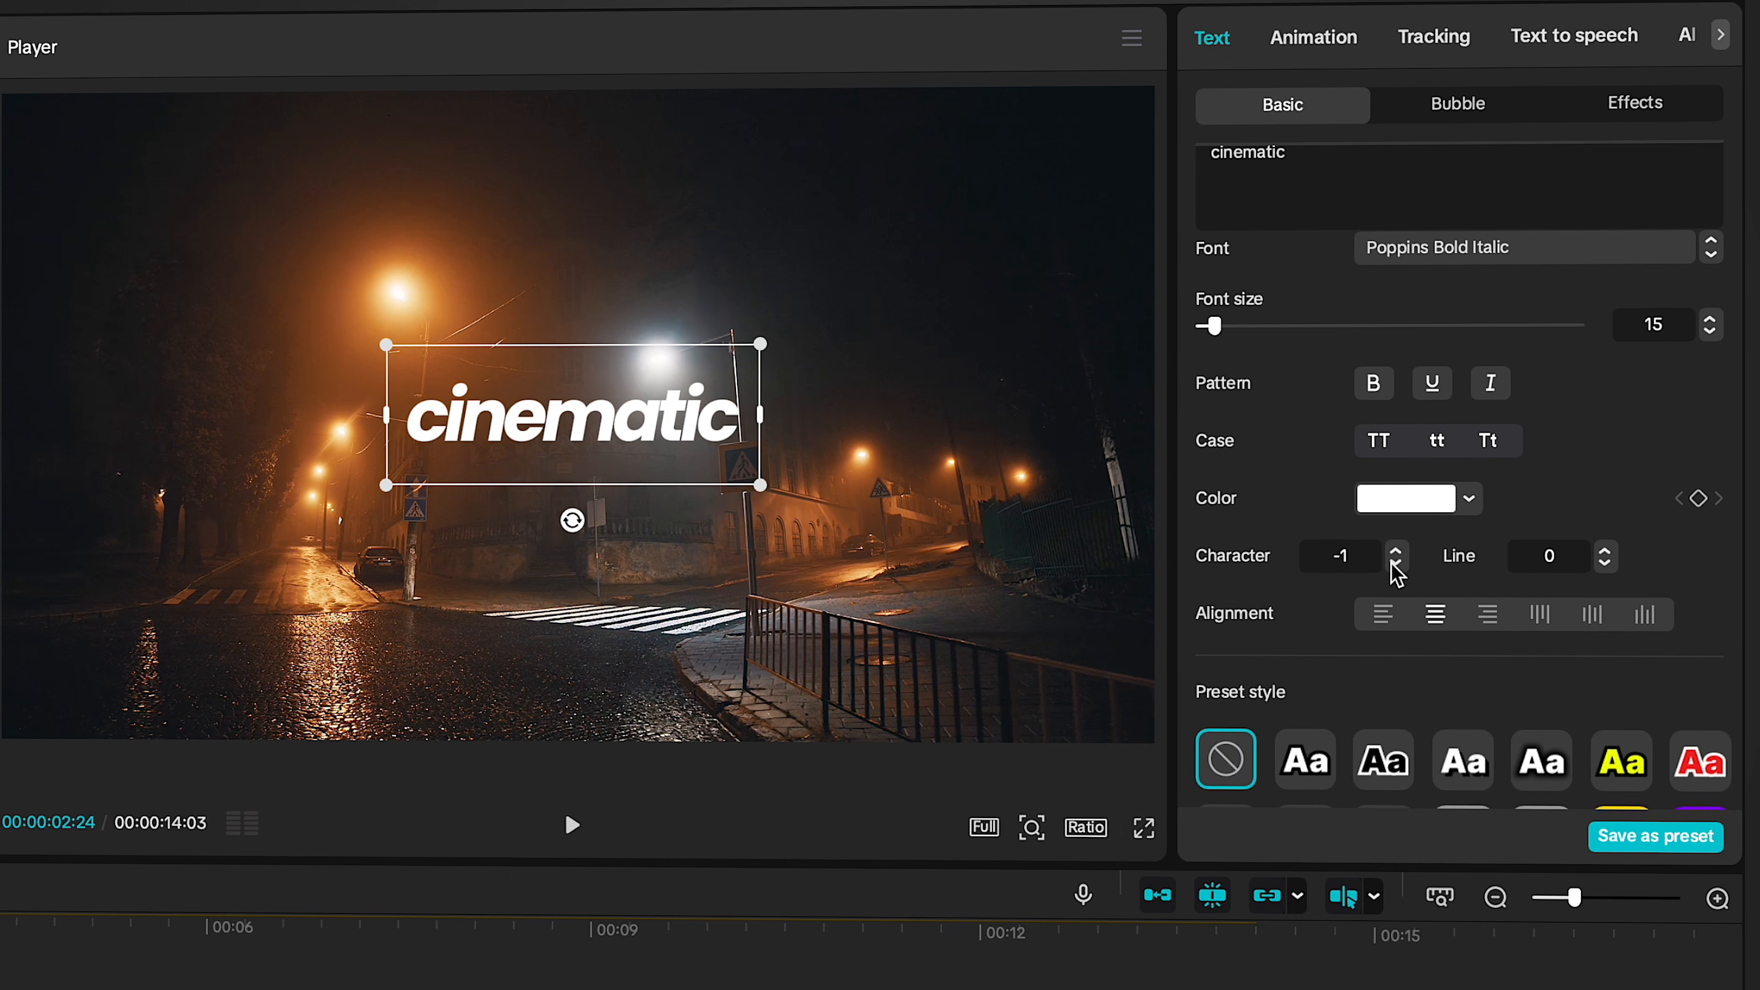
Enlarge the centred title to 250% and extend its clip to about 6.5 s.
drag(757, 347, 1247, 83)
drag(1083, 591, 1018, 568)
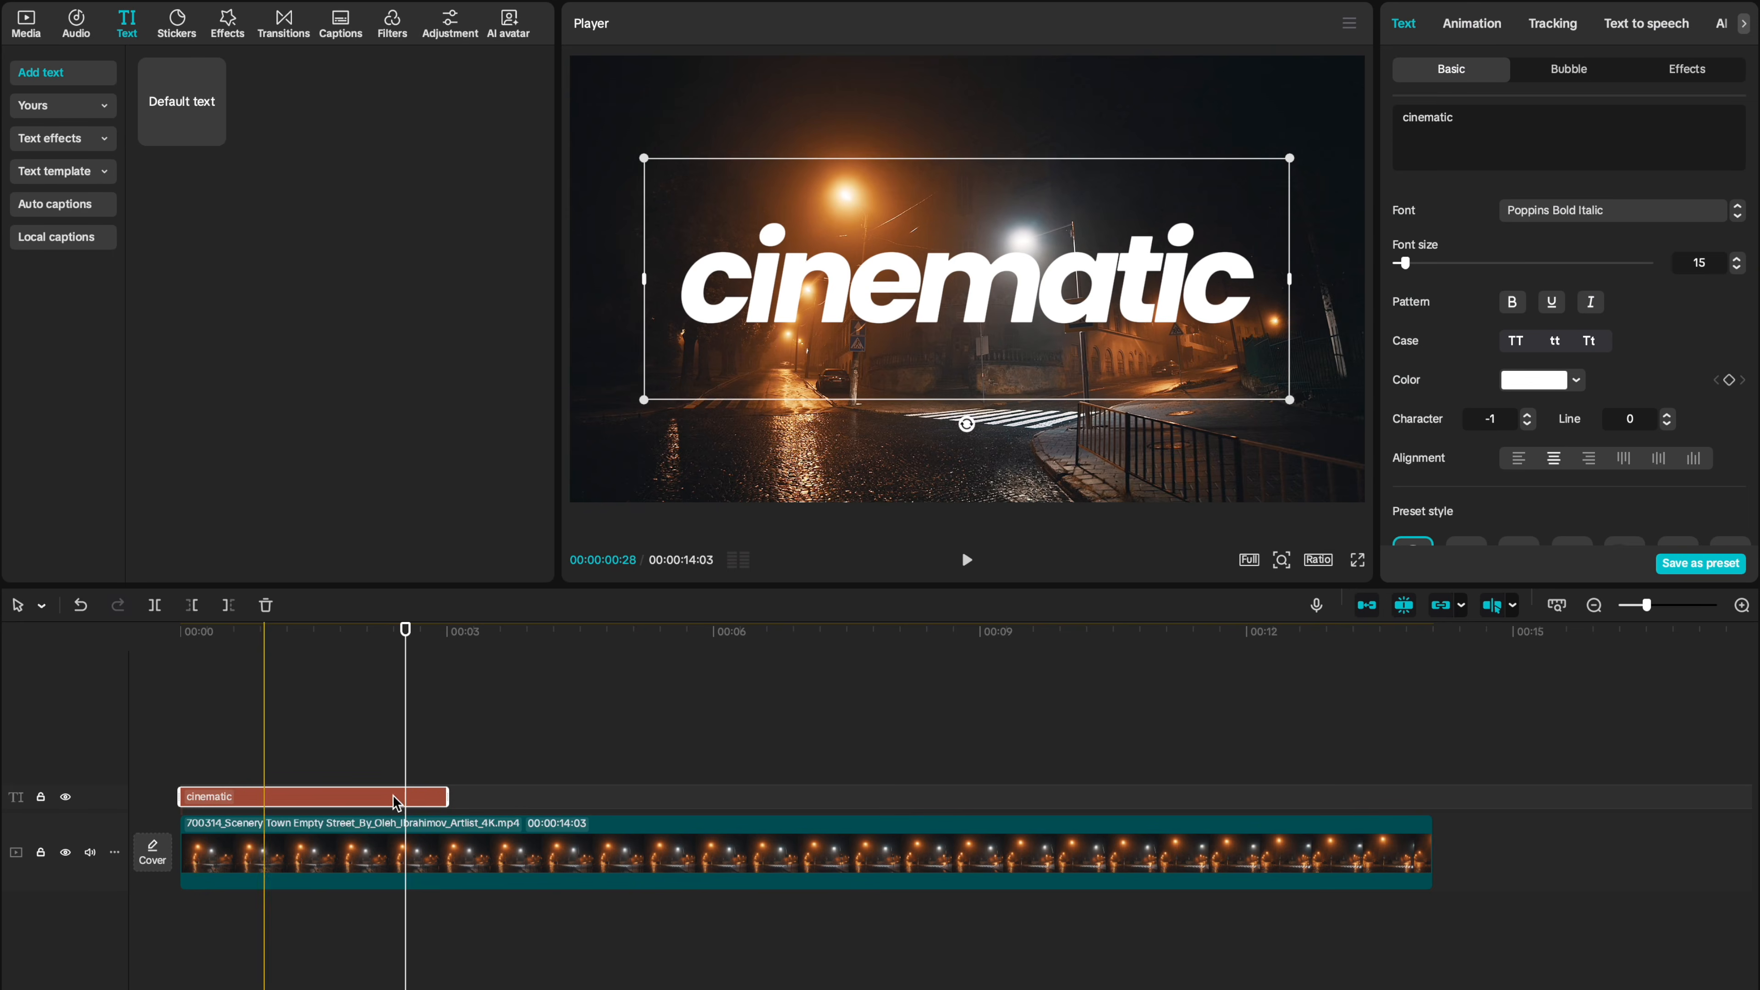
drag(447, 796, 765, 795)
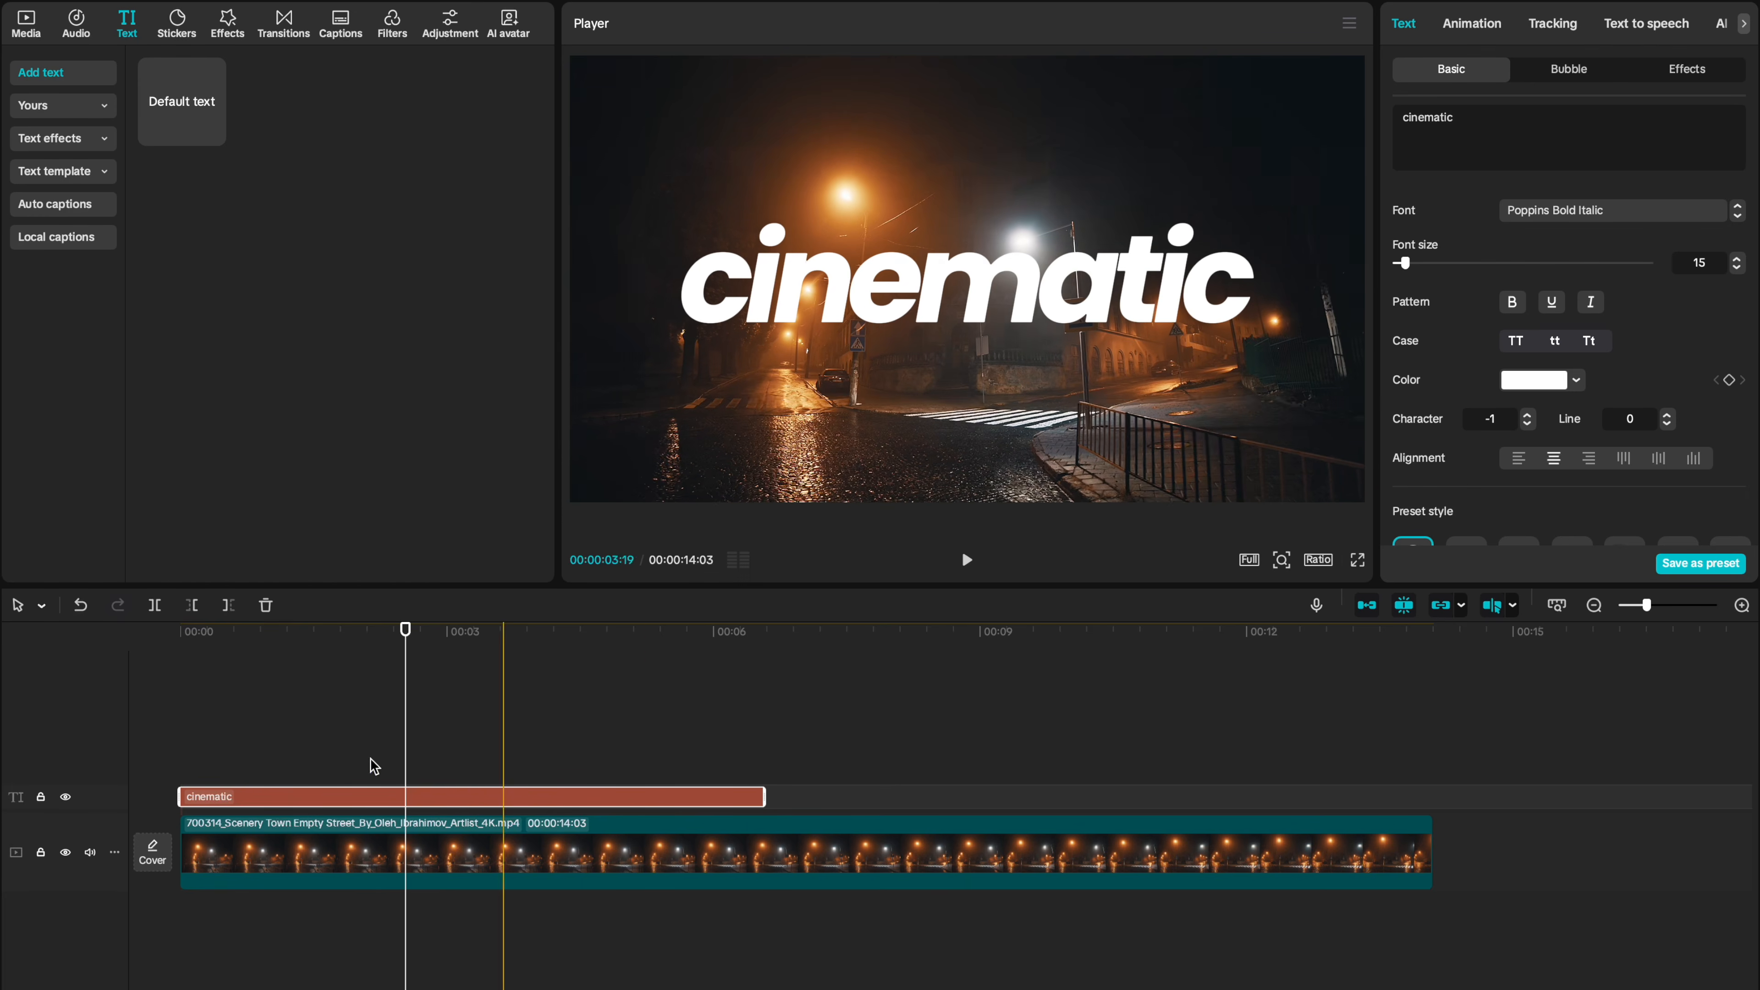
Animate the title with transform keyframes so it starts larger at 00:00 and shrinks to 250% scale at 3 s.
click(248, 632)
click(155, 634)
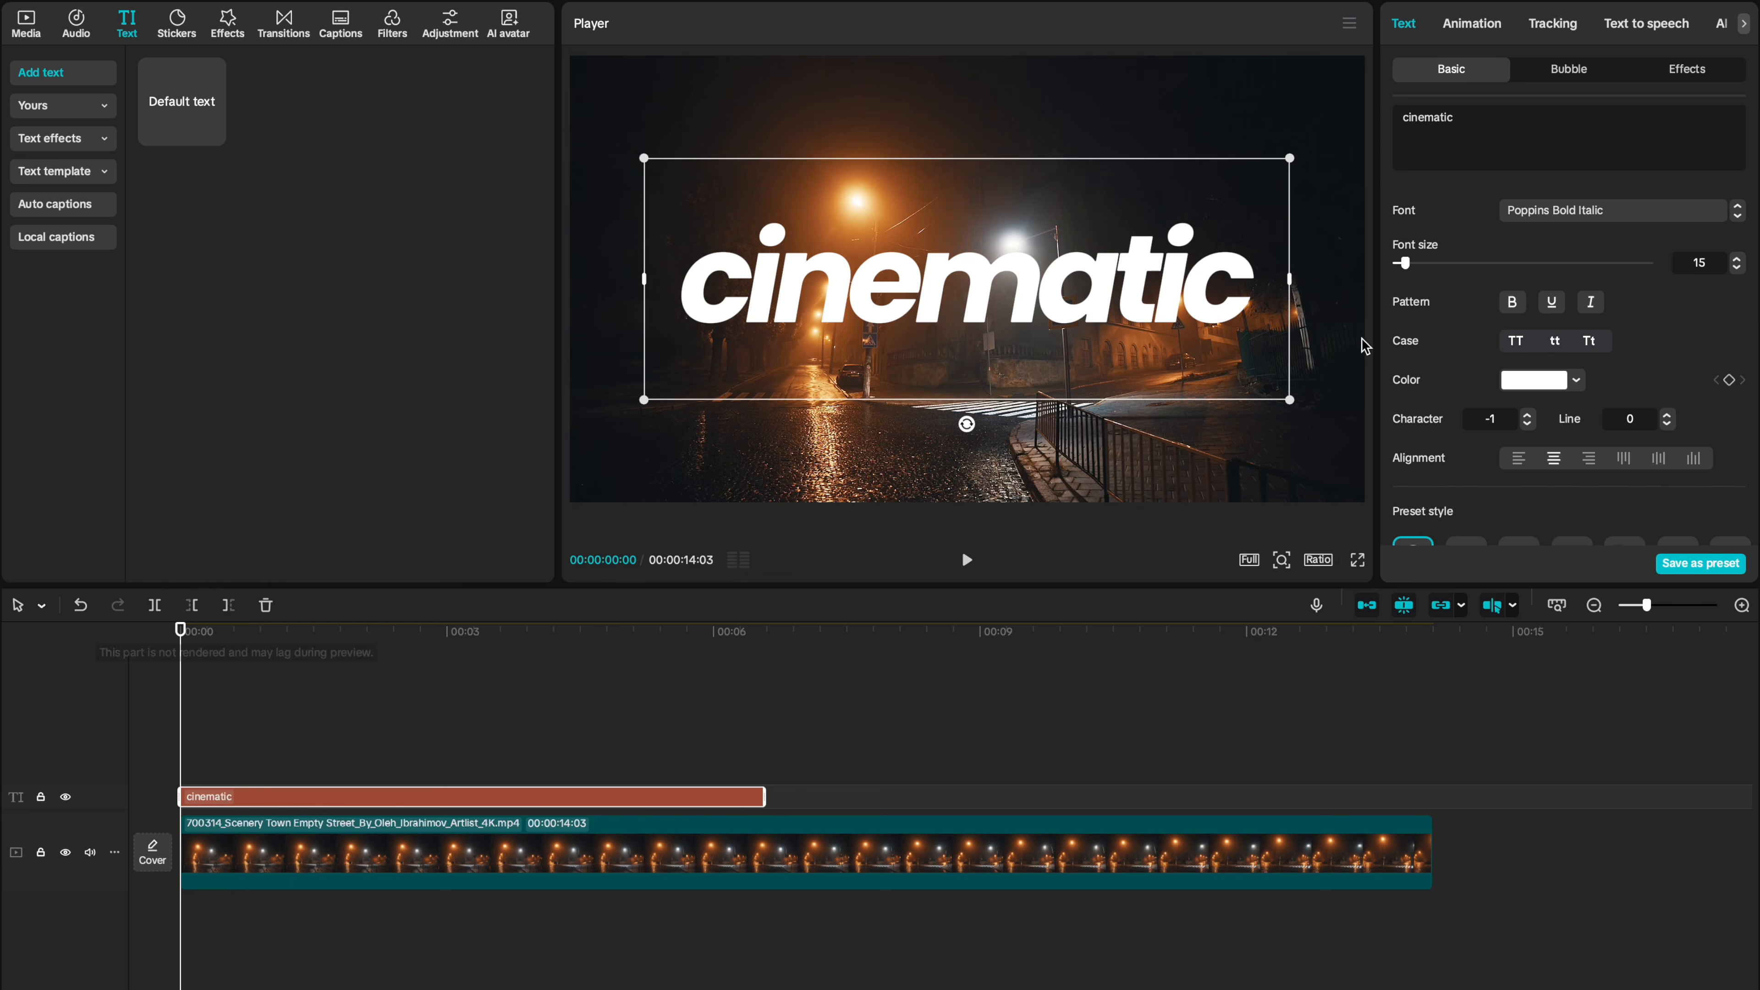
scroll(1440, 385, down, 10)
scroll(1491, 365, up, 1)
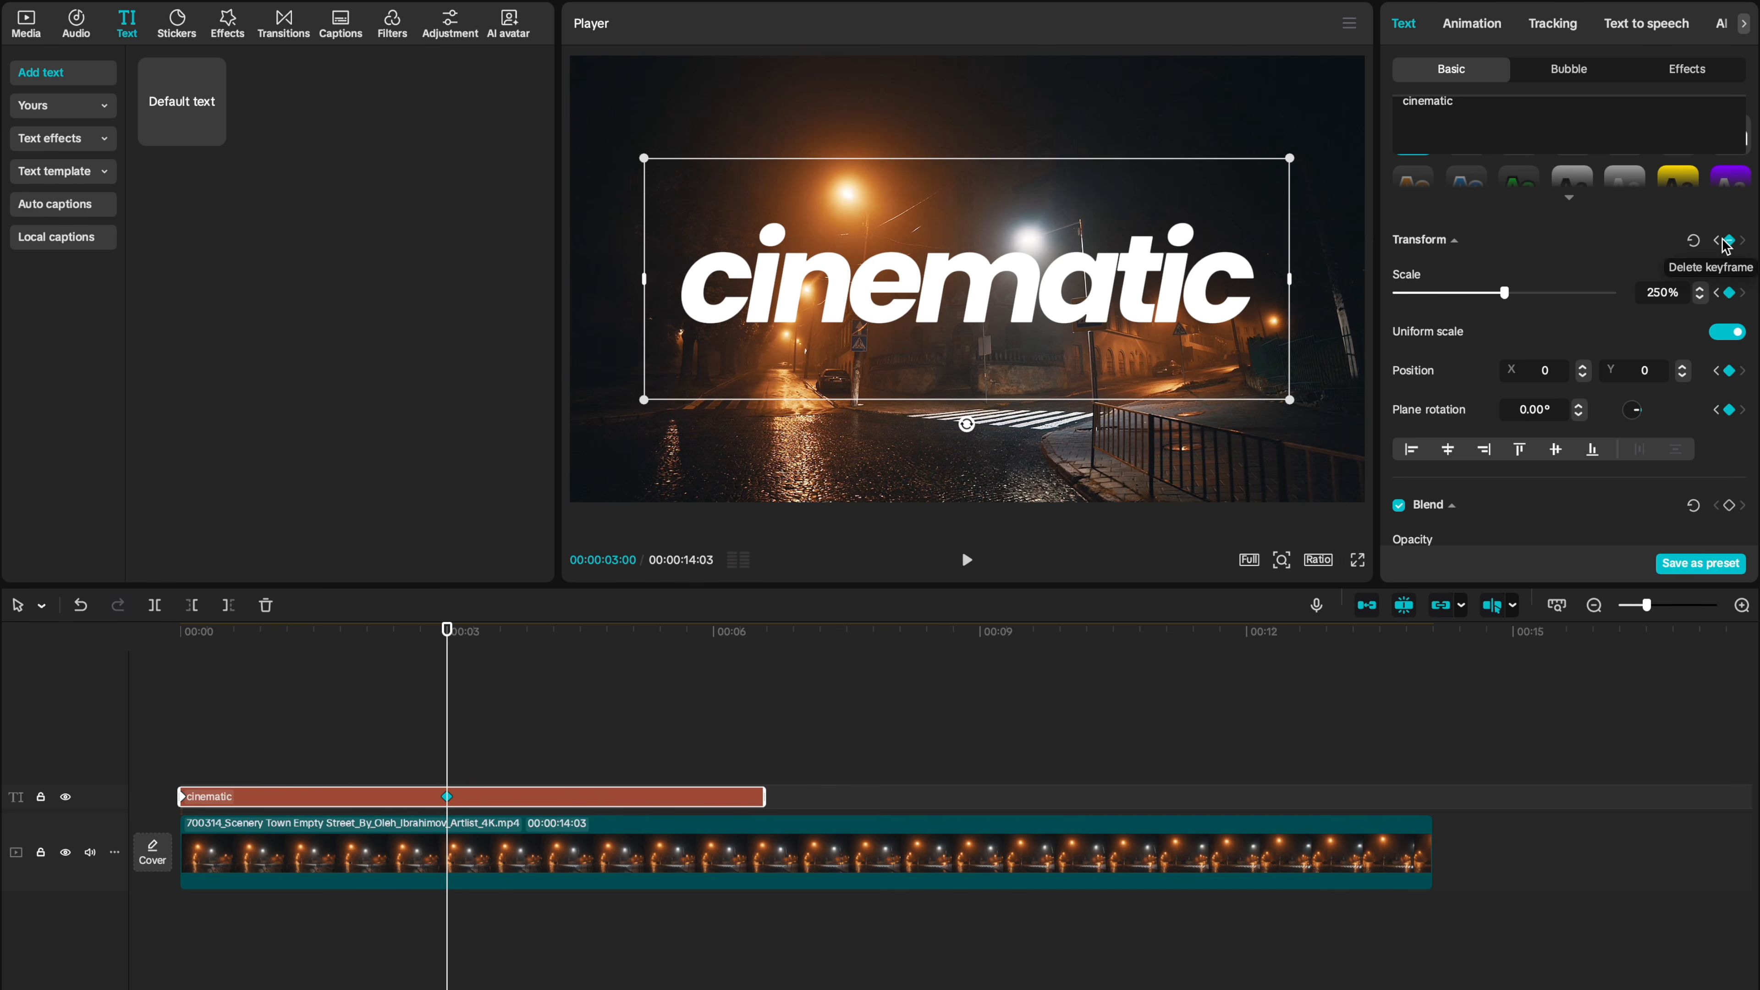
drag(1509, 298, 1543, 294)
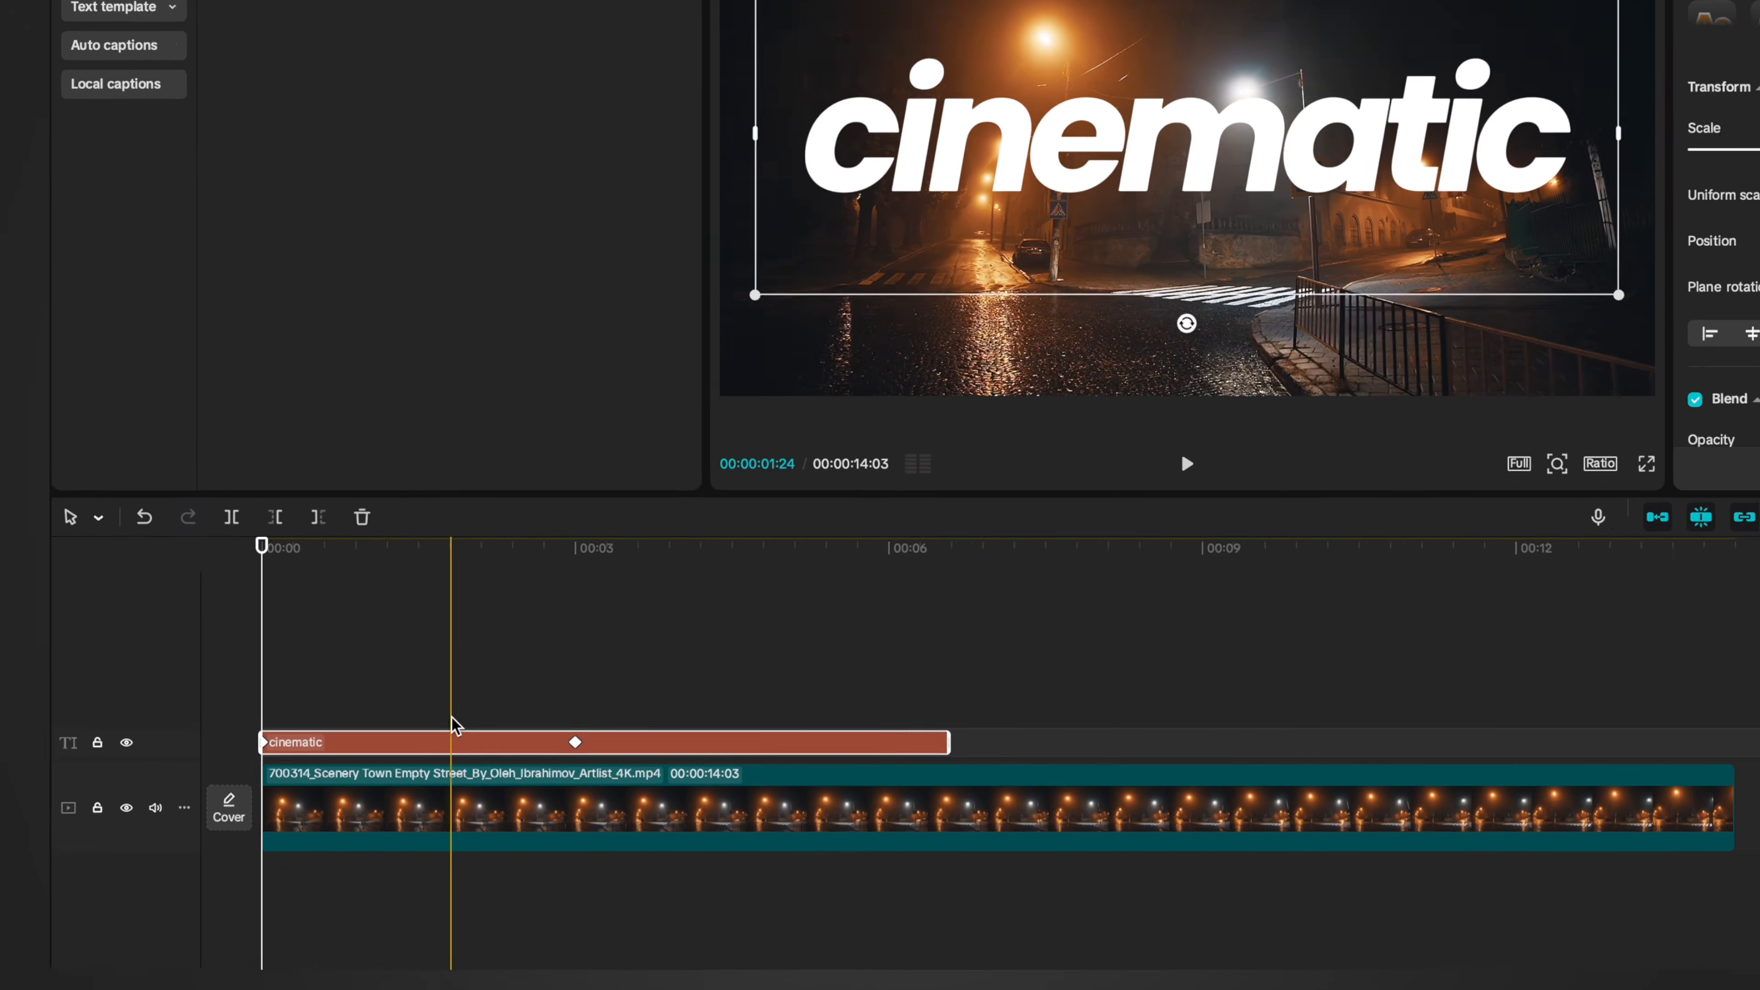
Apply the Ease preset curve to the title's scale keyframes and collapse the keyframe graph.
click(344, 797)
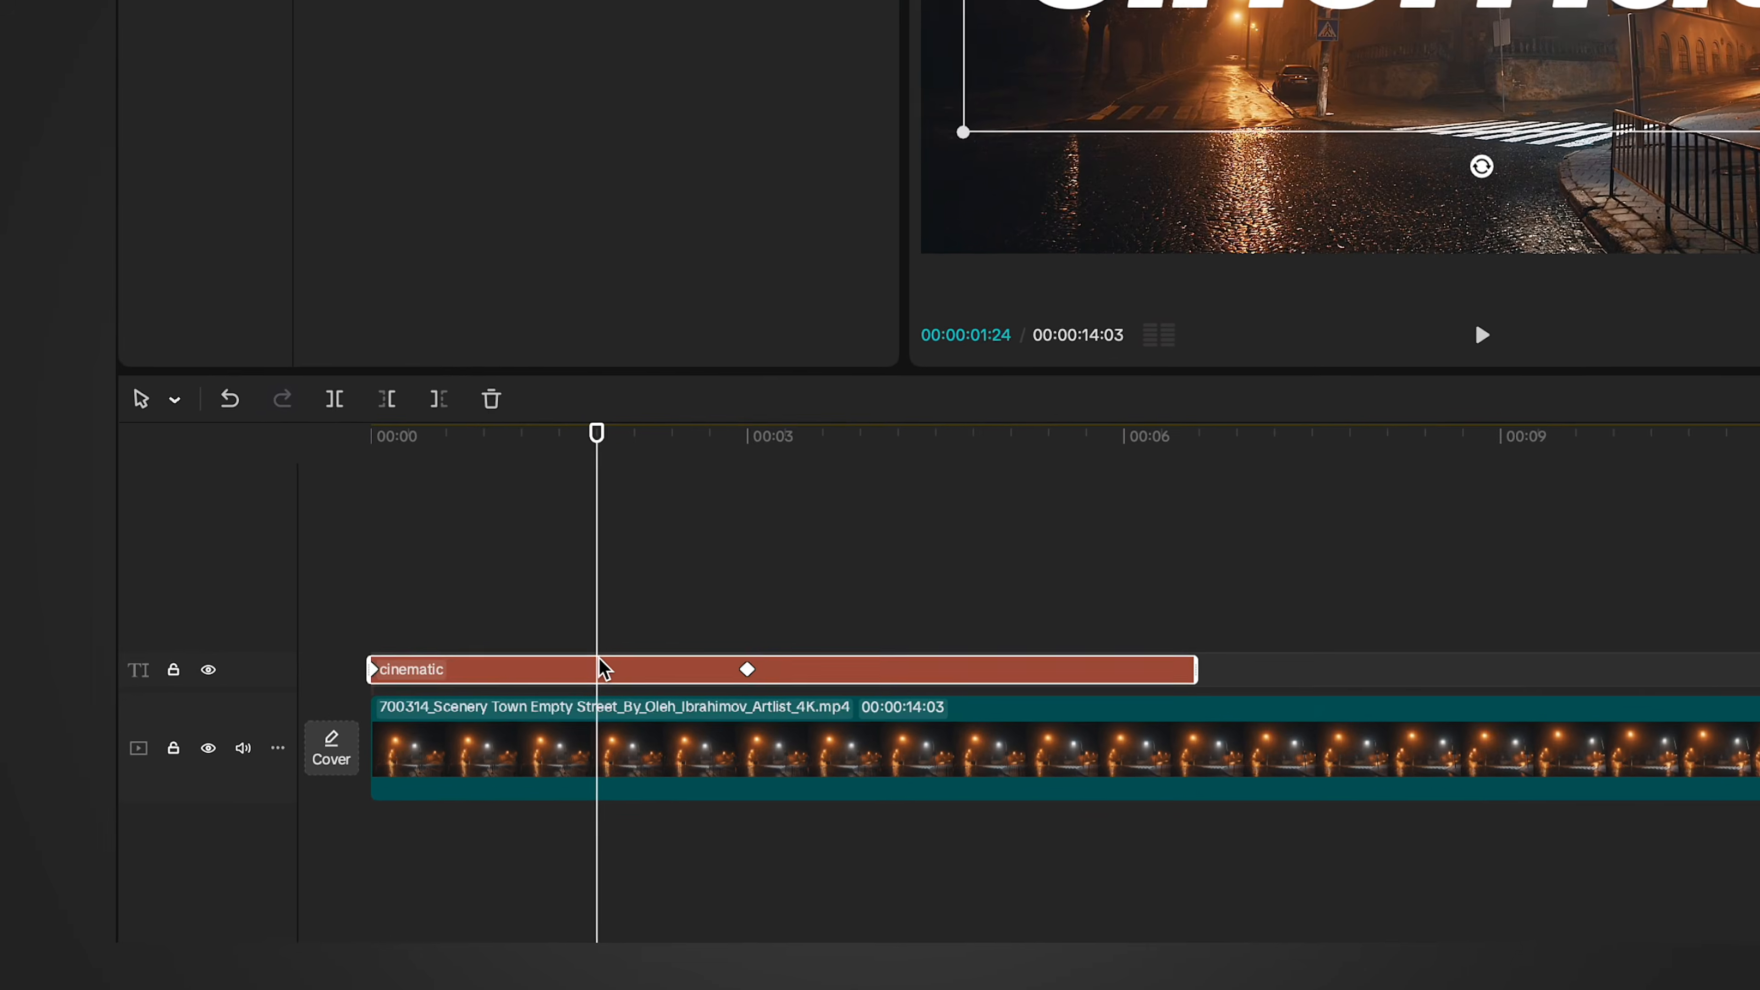
double_click(343, 796)
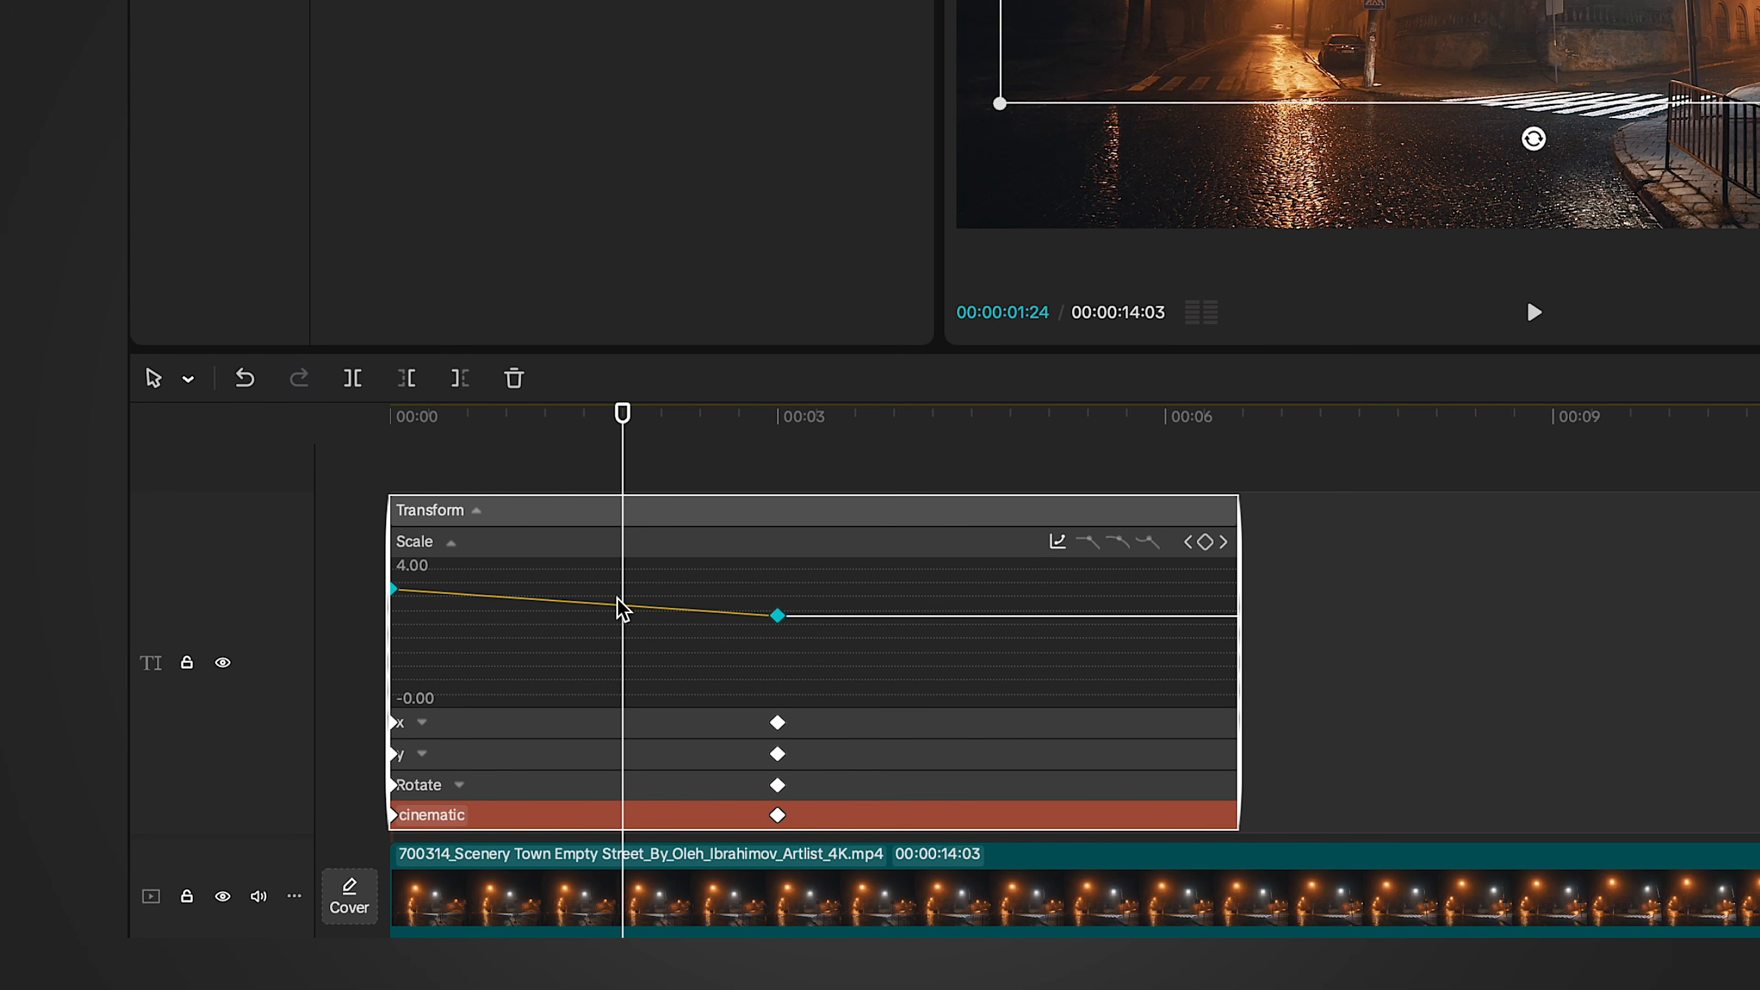
click(1057, 541)
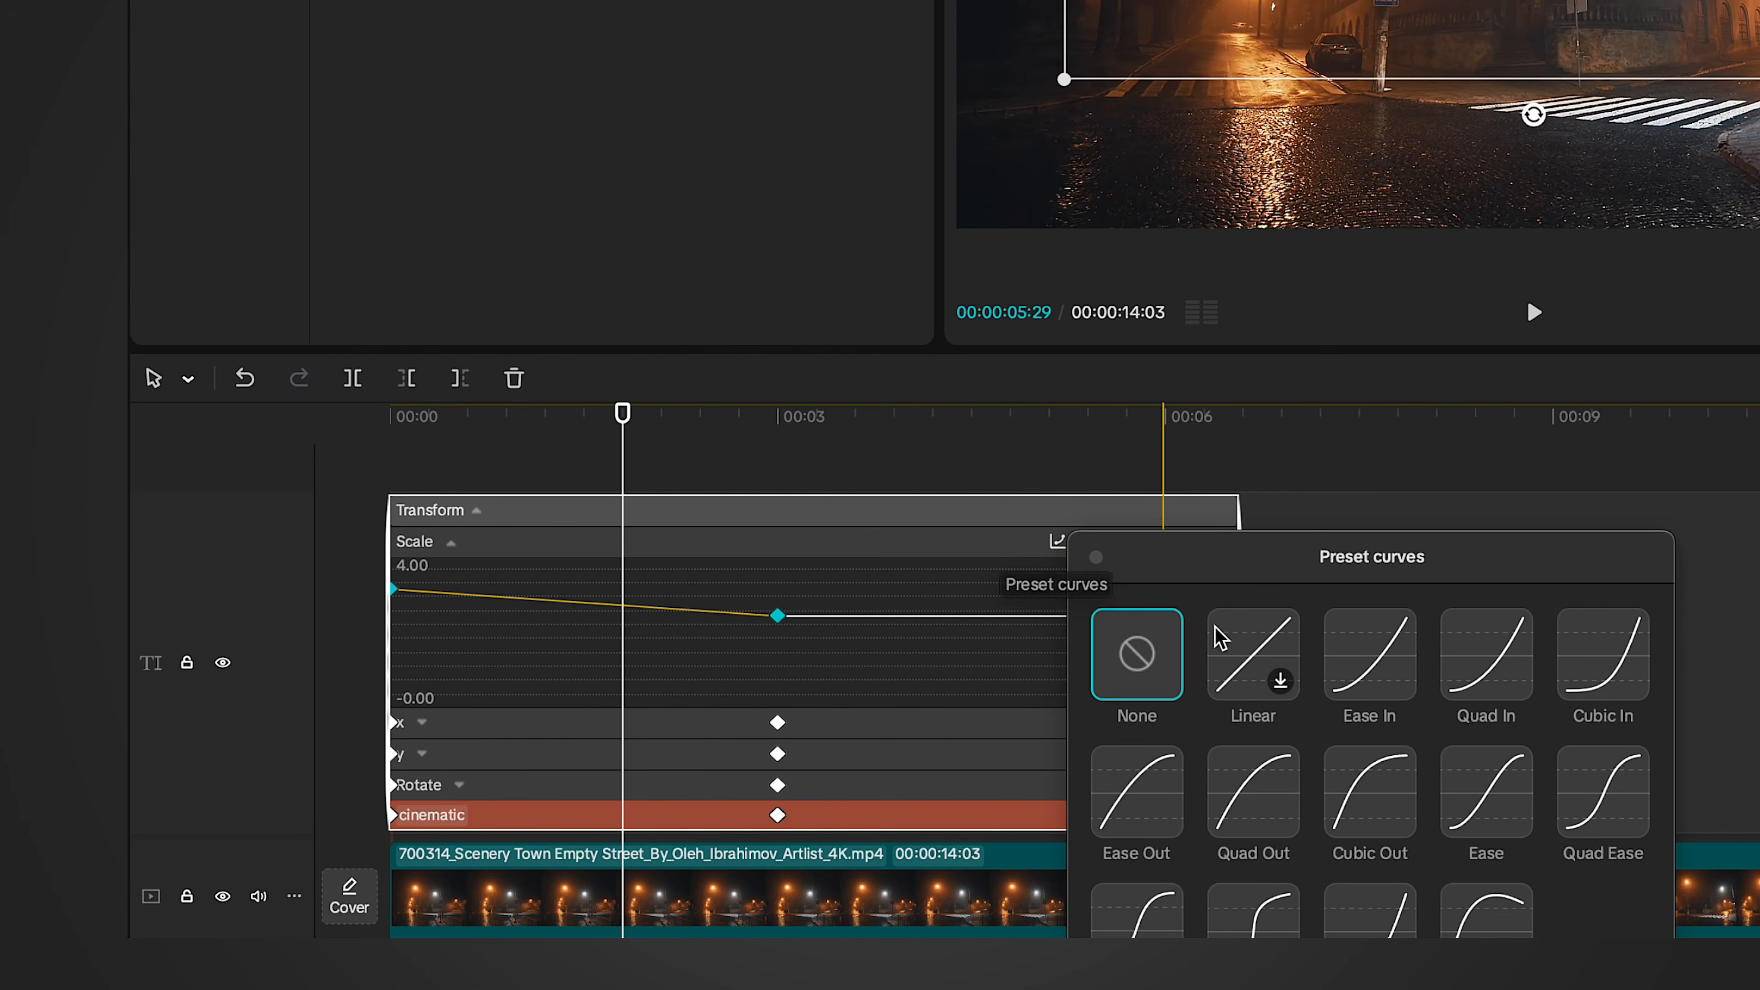
click(1465, 800)
click(1097, 557)
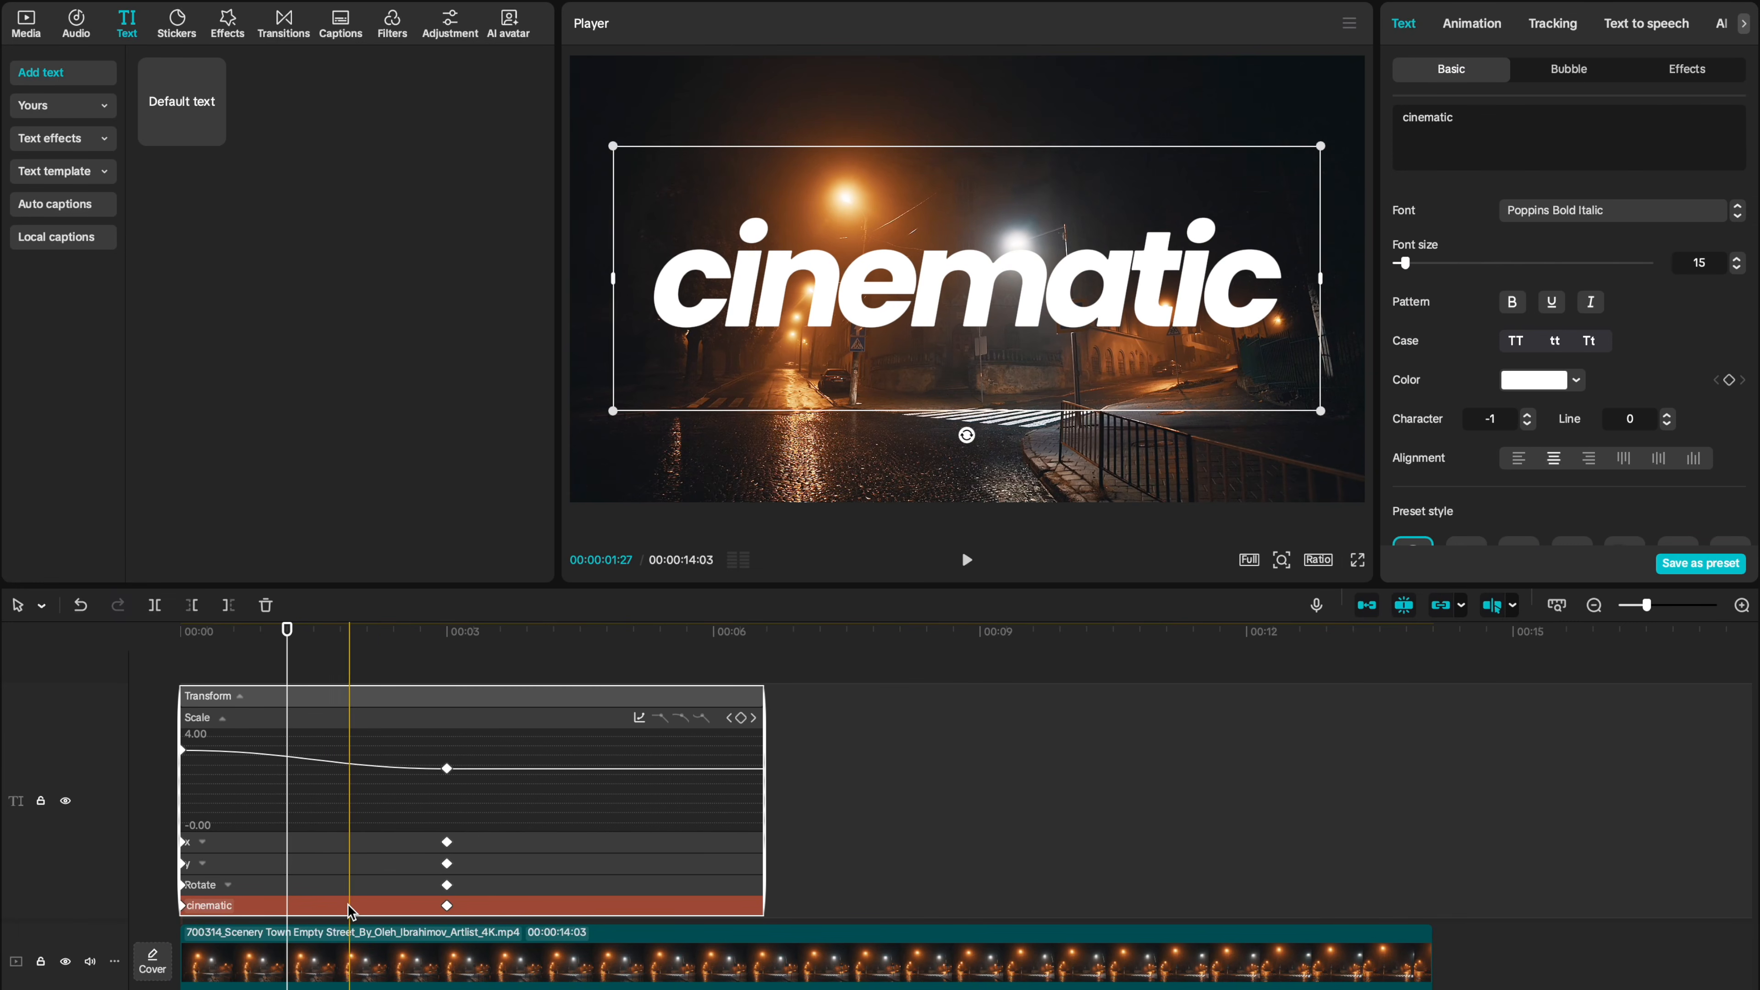
click(347, 903)
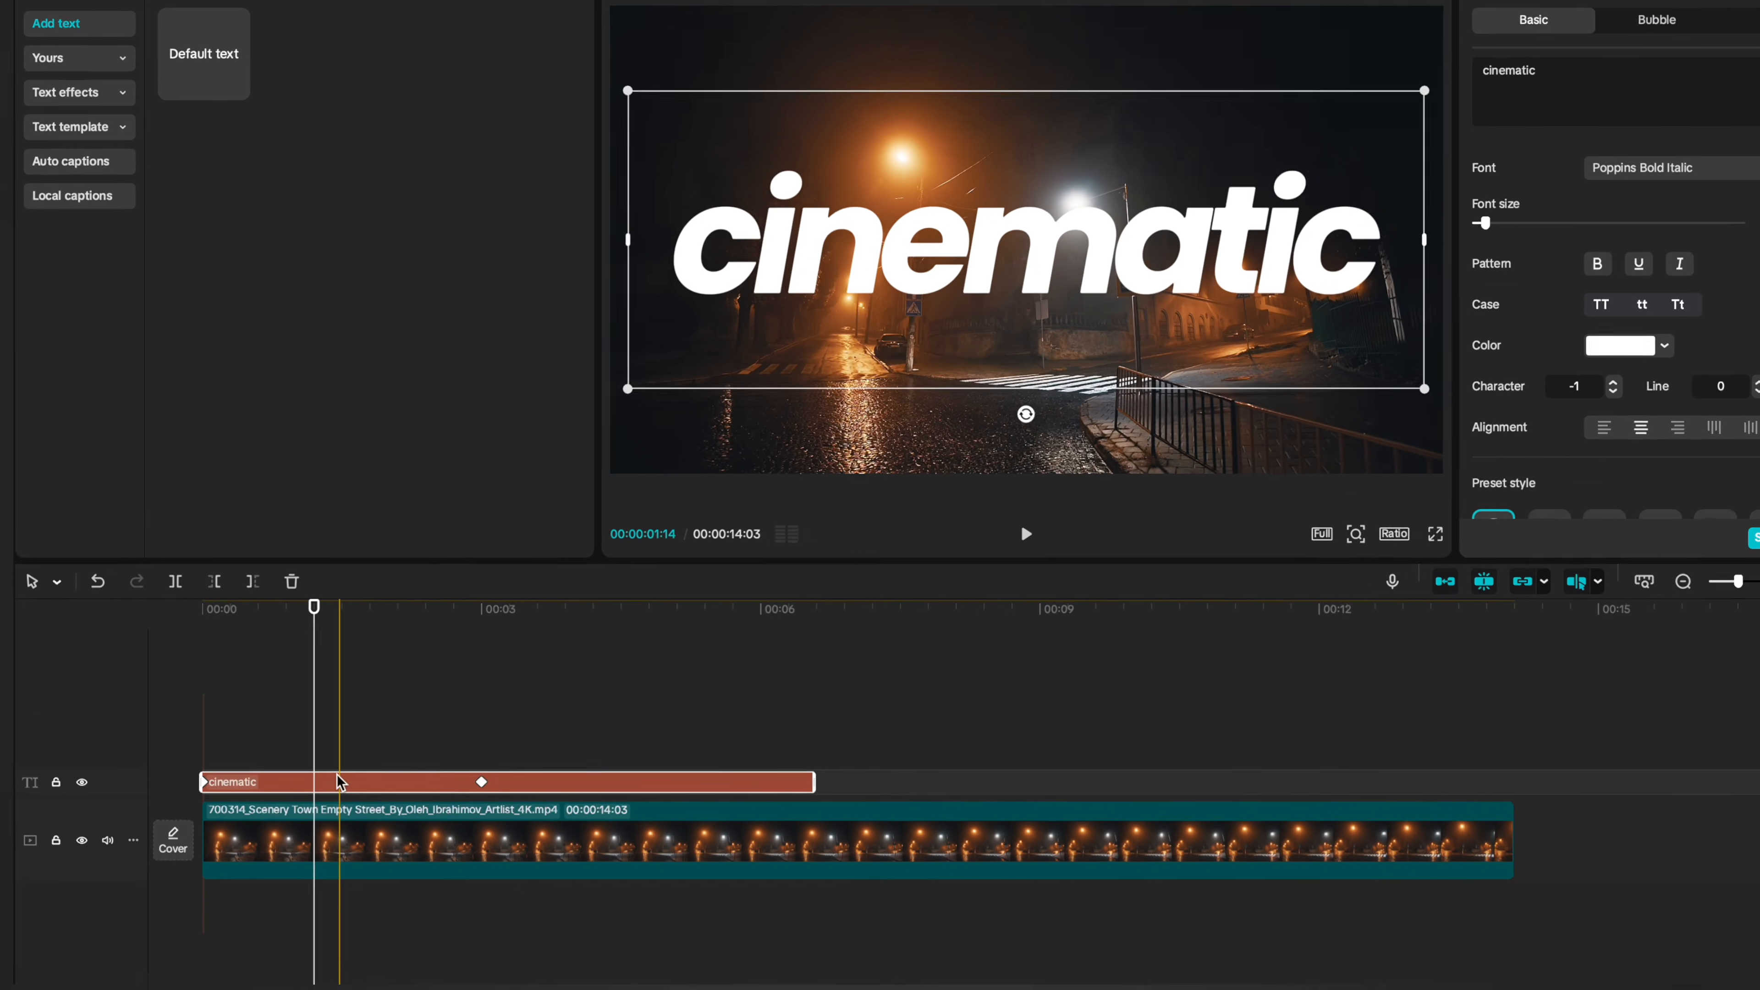
Turn the animated title into a compound clip and add a Filmstrip mask closed to size 0 at 00:00.
right_click(321, 836)
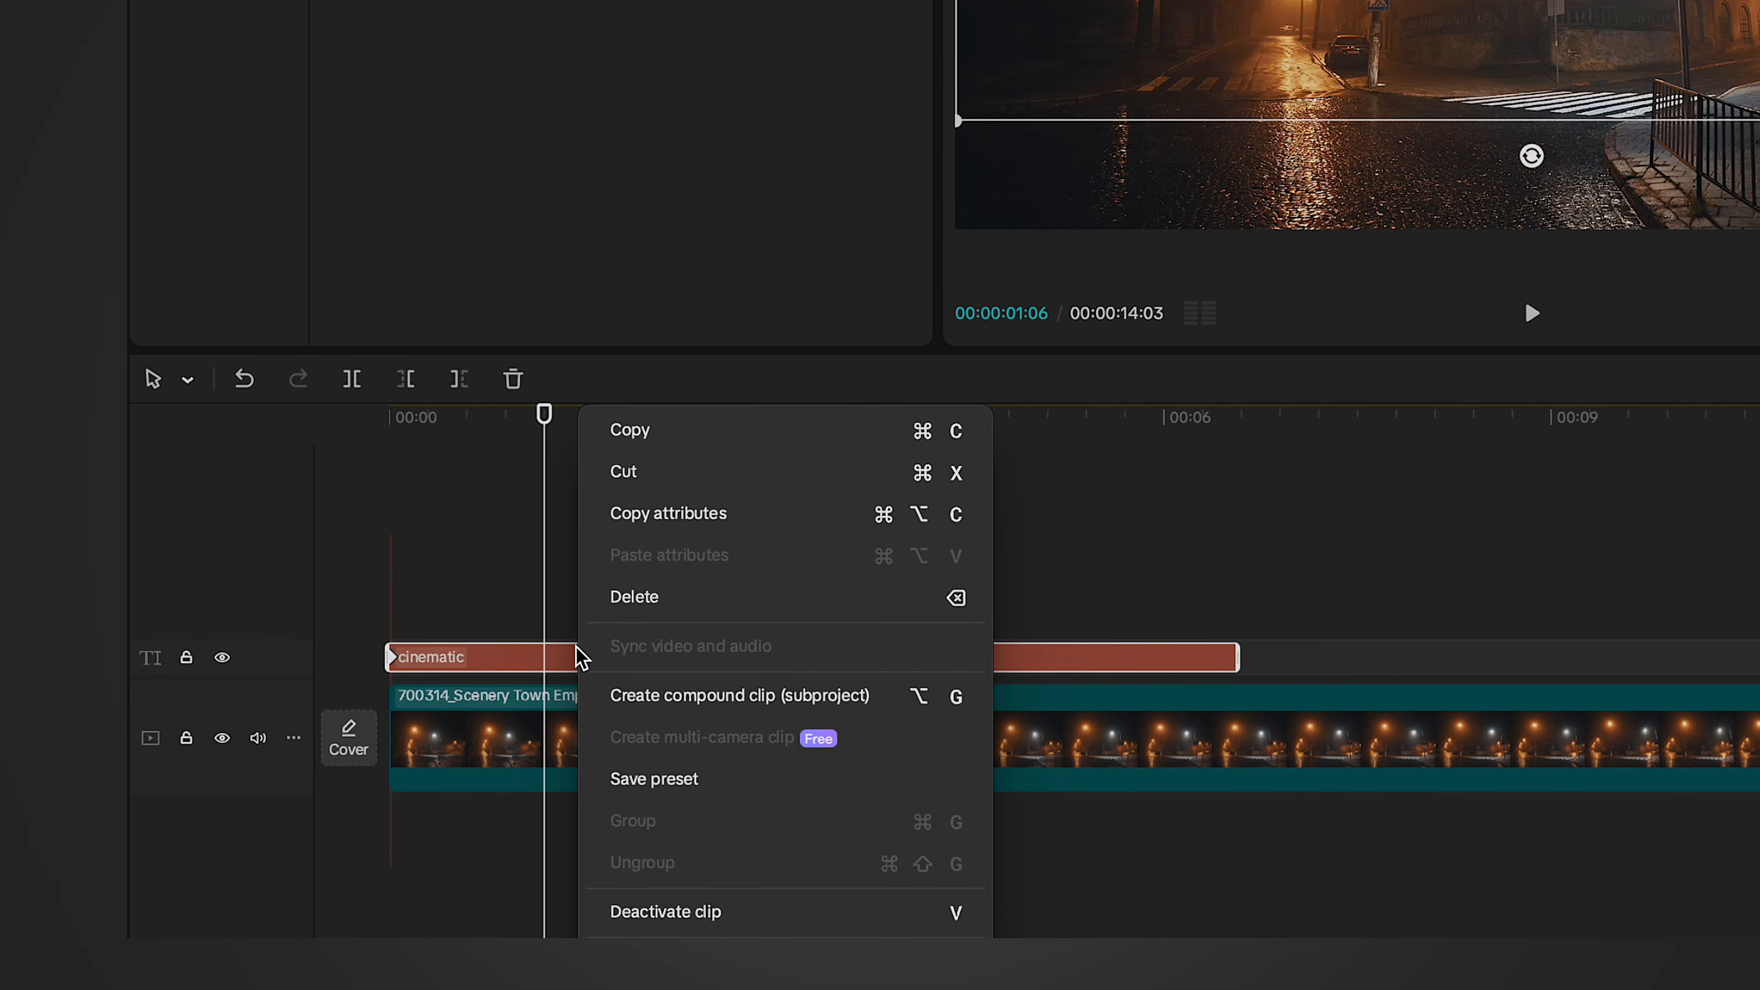
click(627, 696)
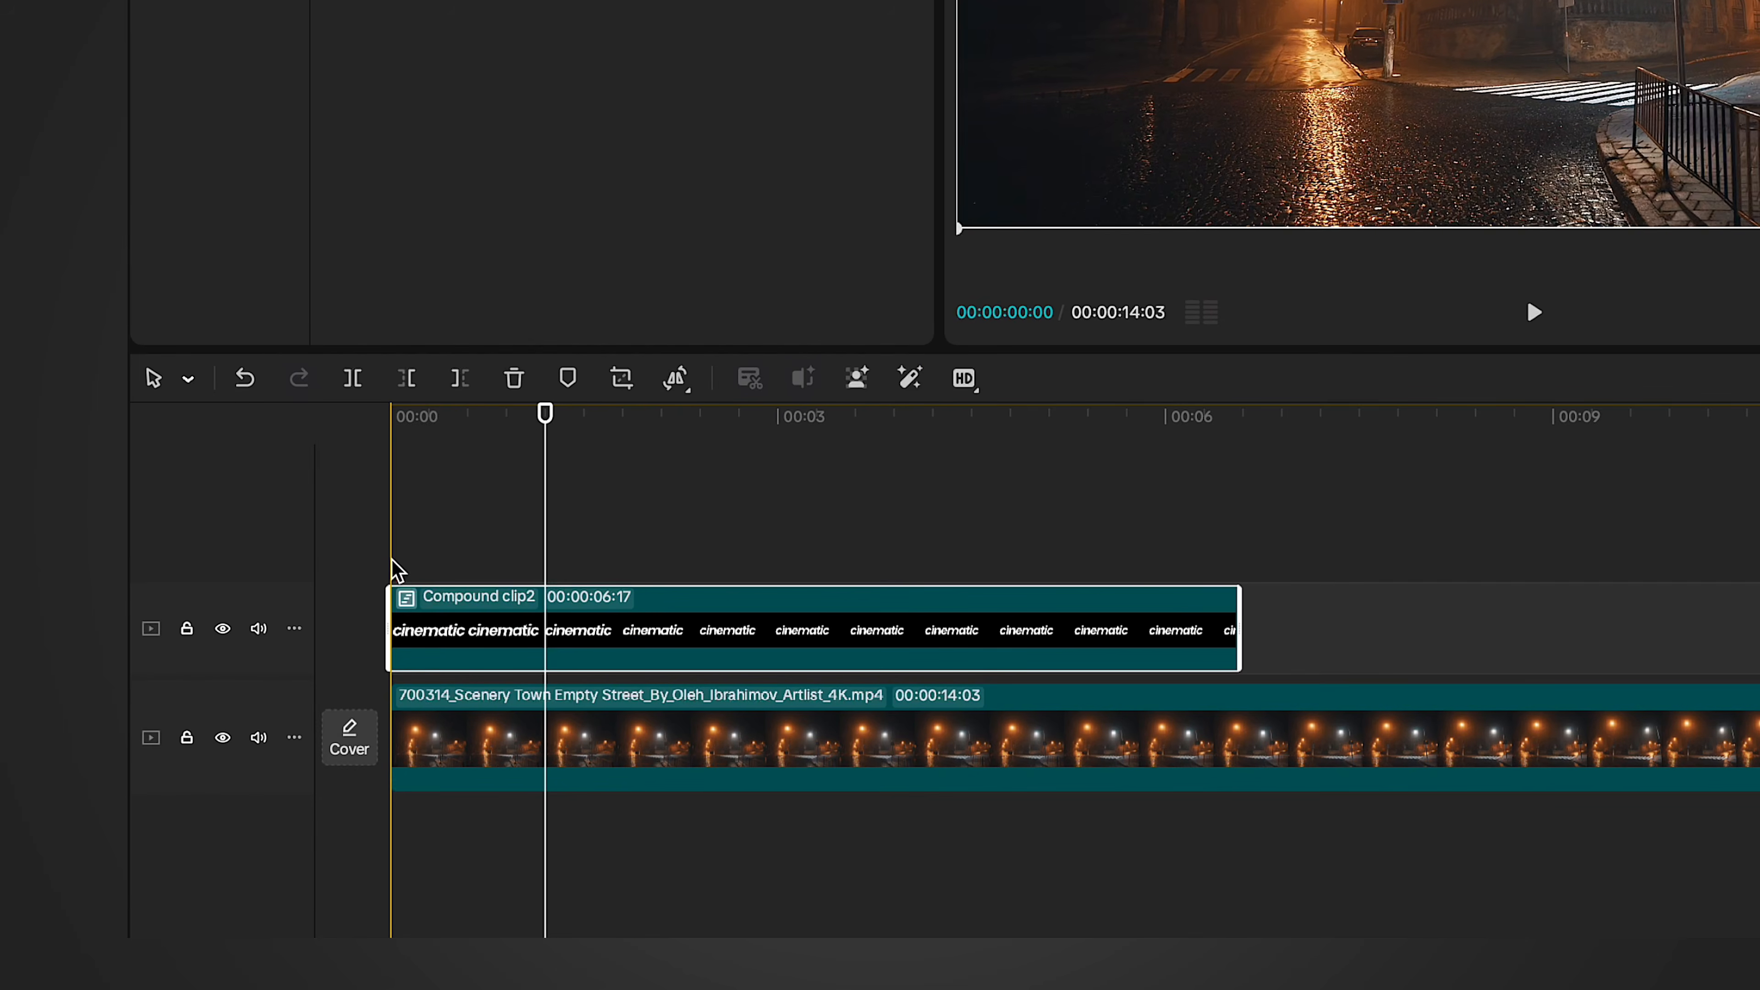
drag(544, 414, 390, 415)
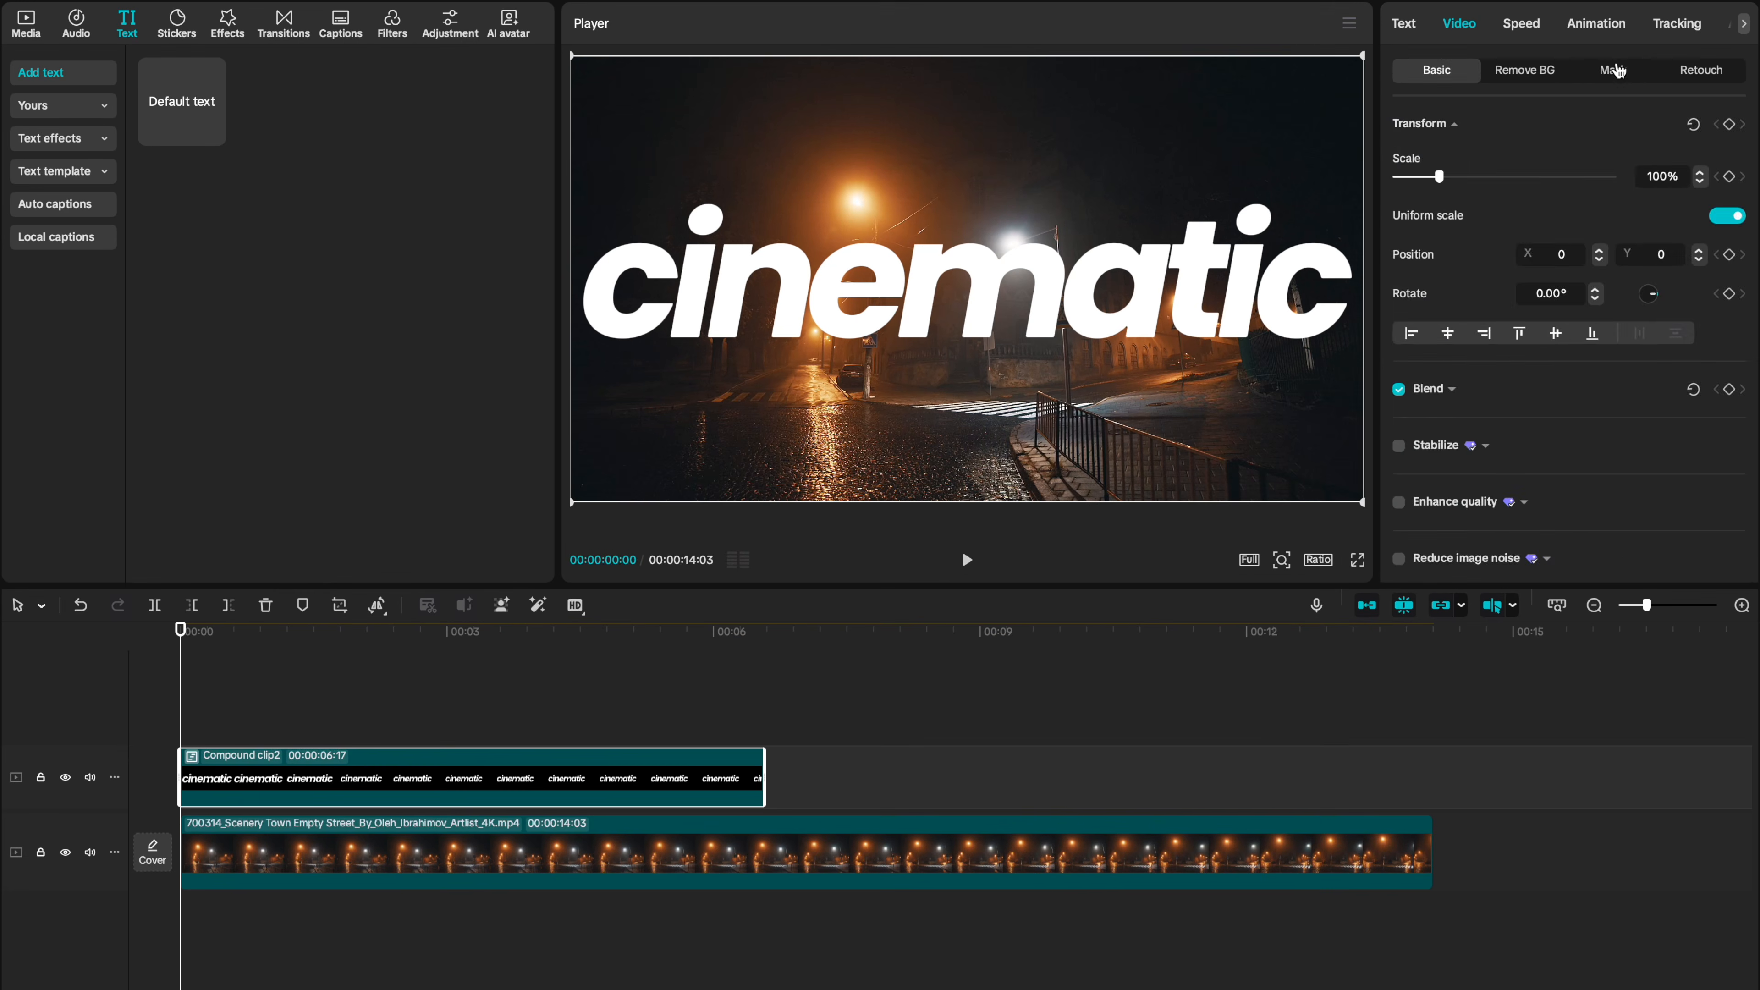
click(1614, 70)
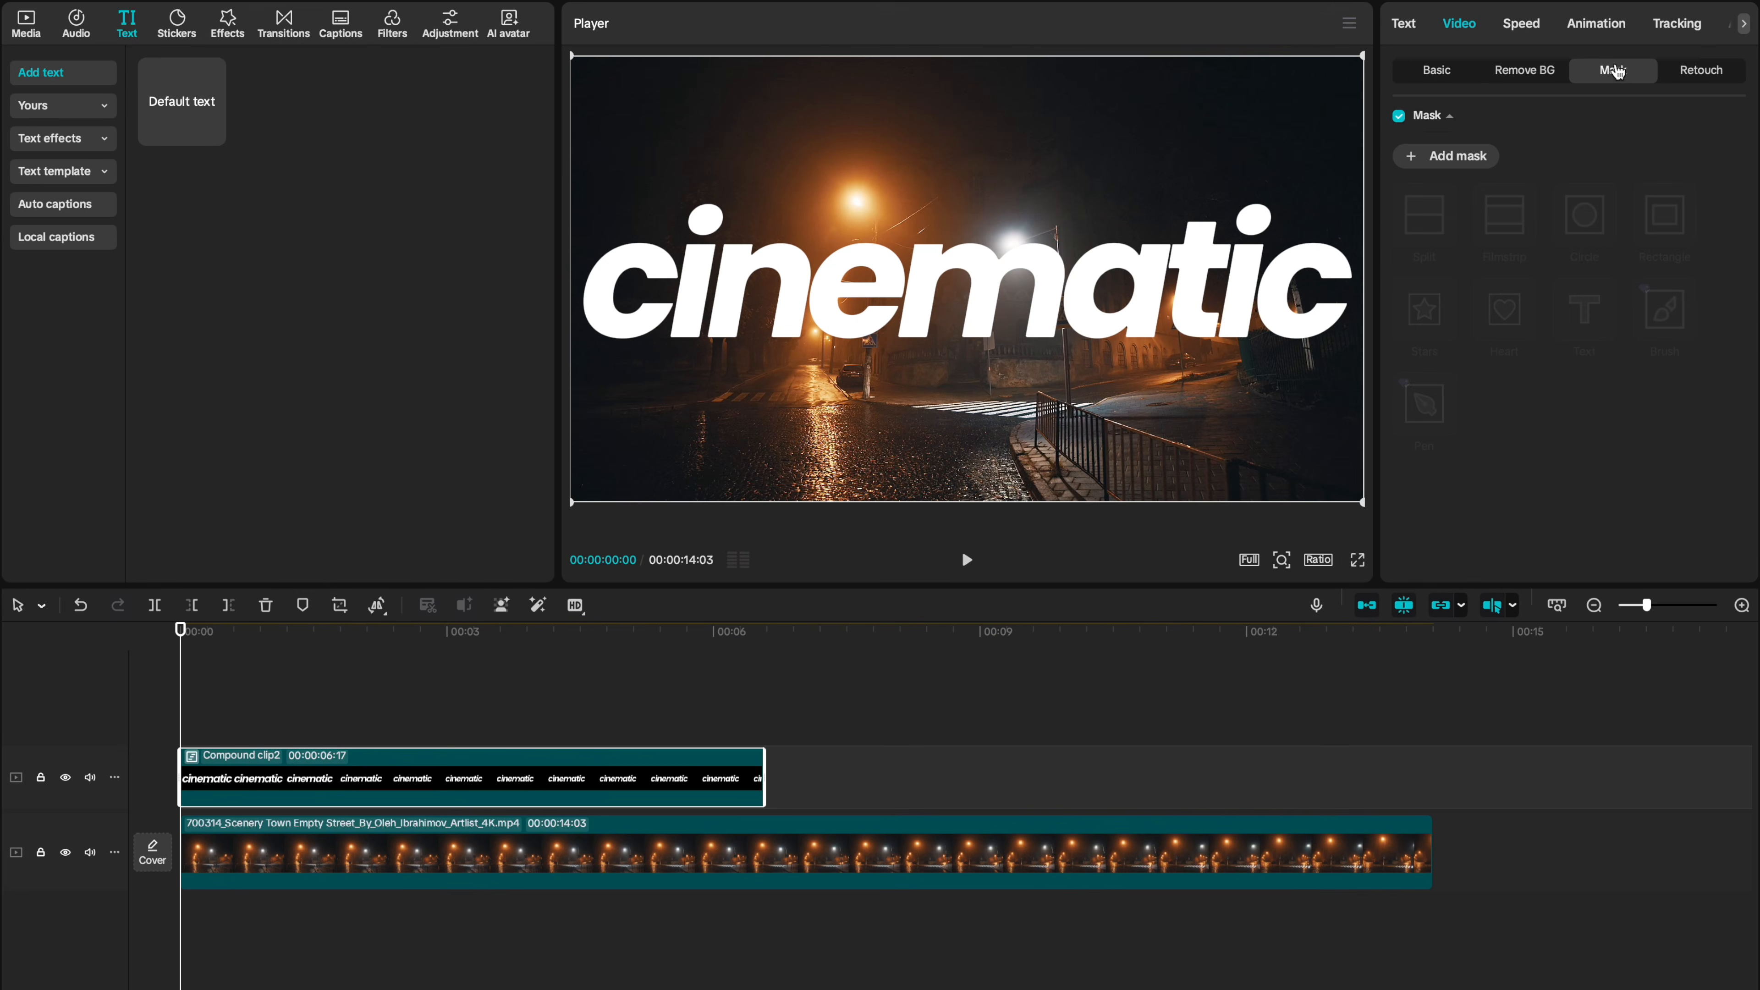
click(1458, 159)
click(1517, 223)
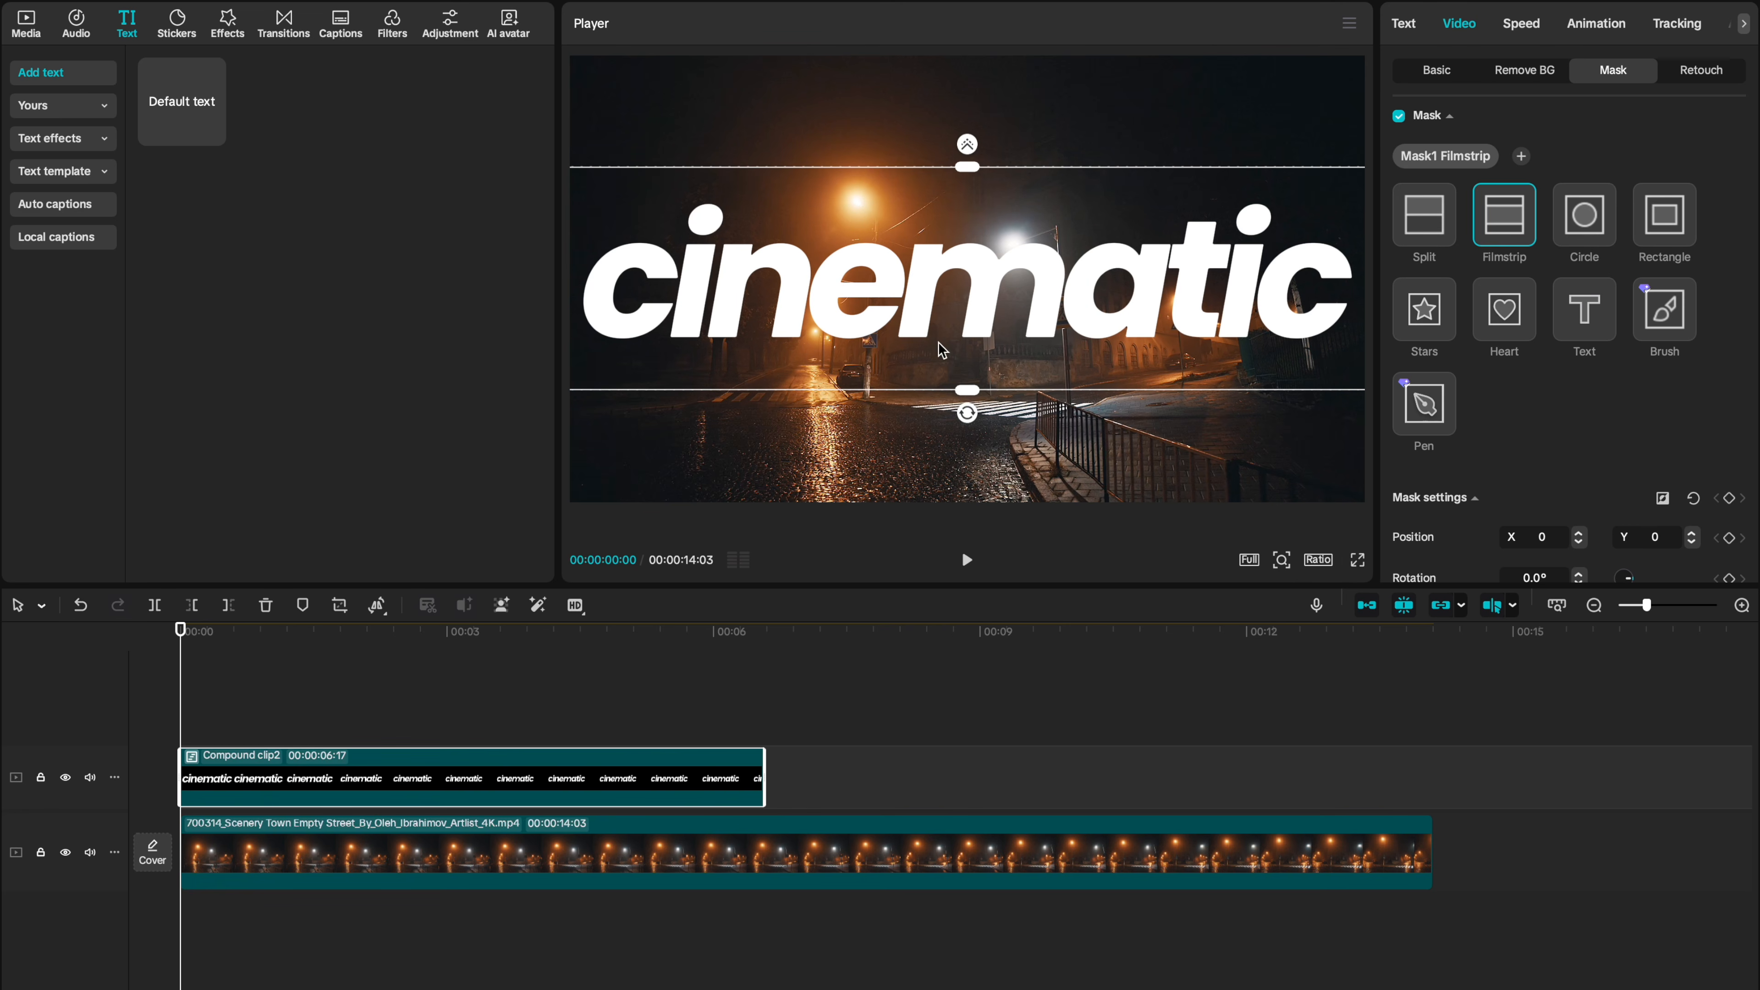
drag(971, 384, 961, 264)
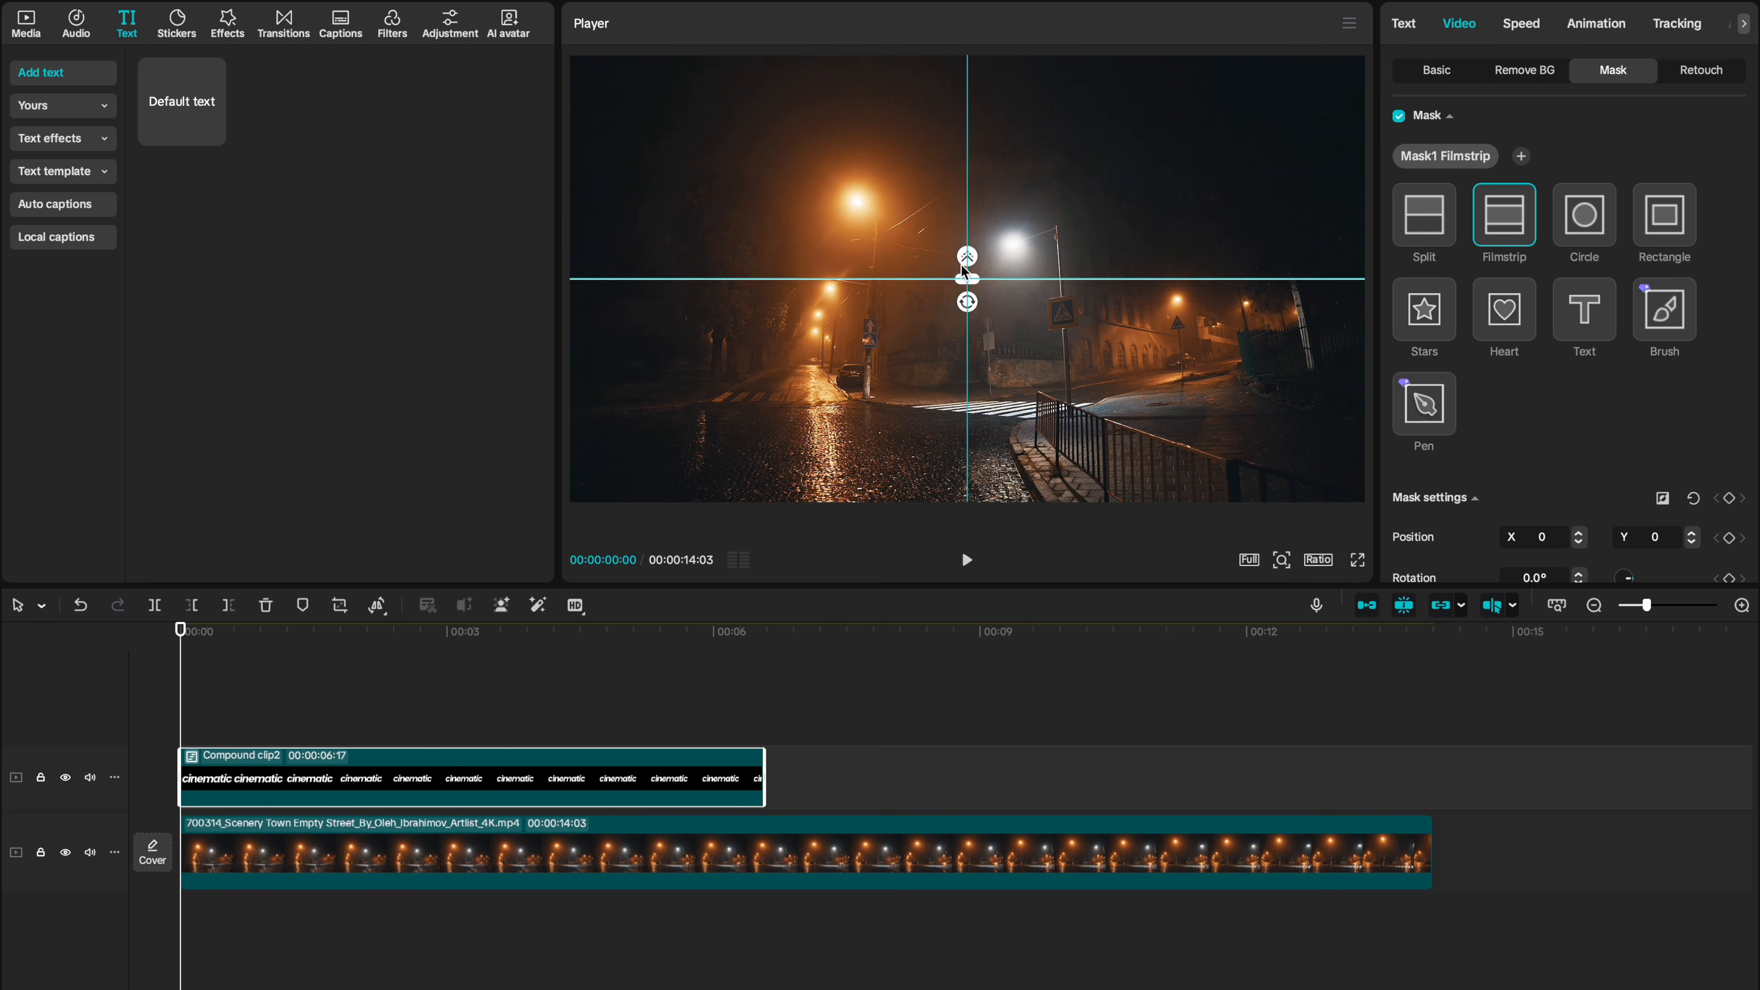
Keyframe the closed mask at 00:00 and open it vertically at 00:00:03:02 to reveal the text.
scroll(1560, 430, down, 2)
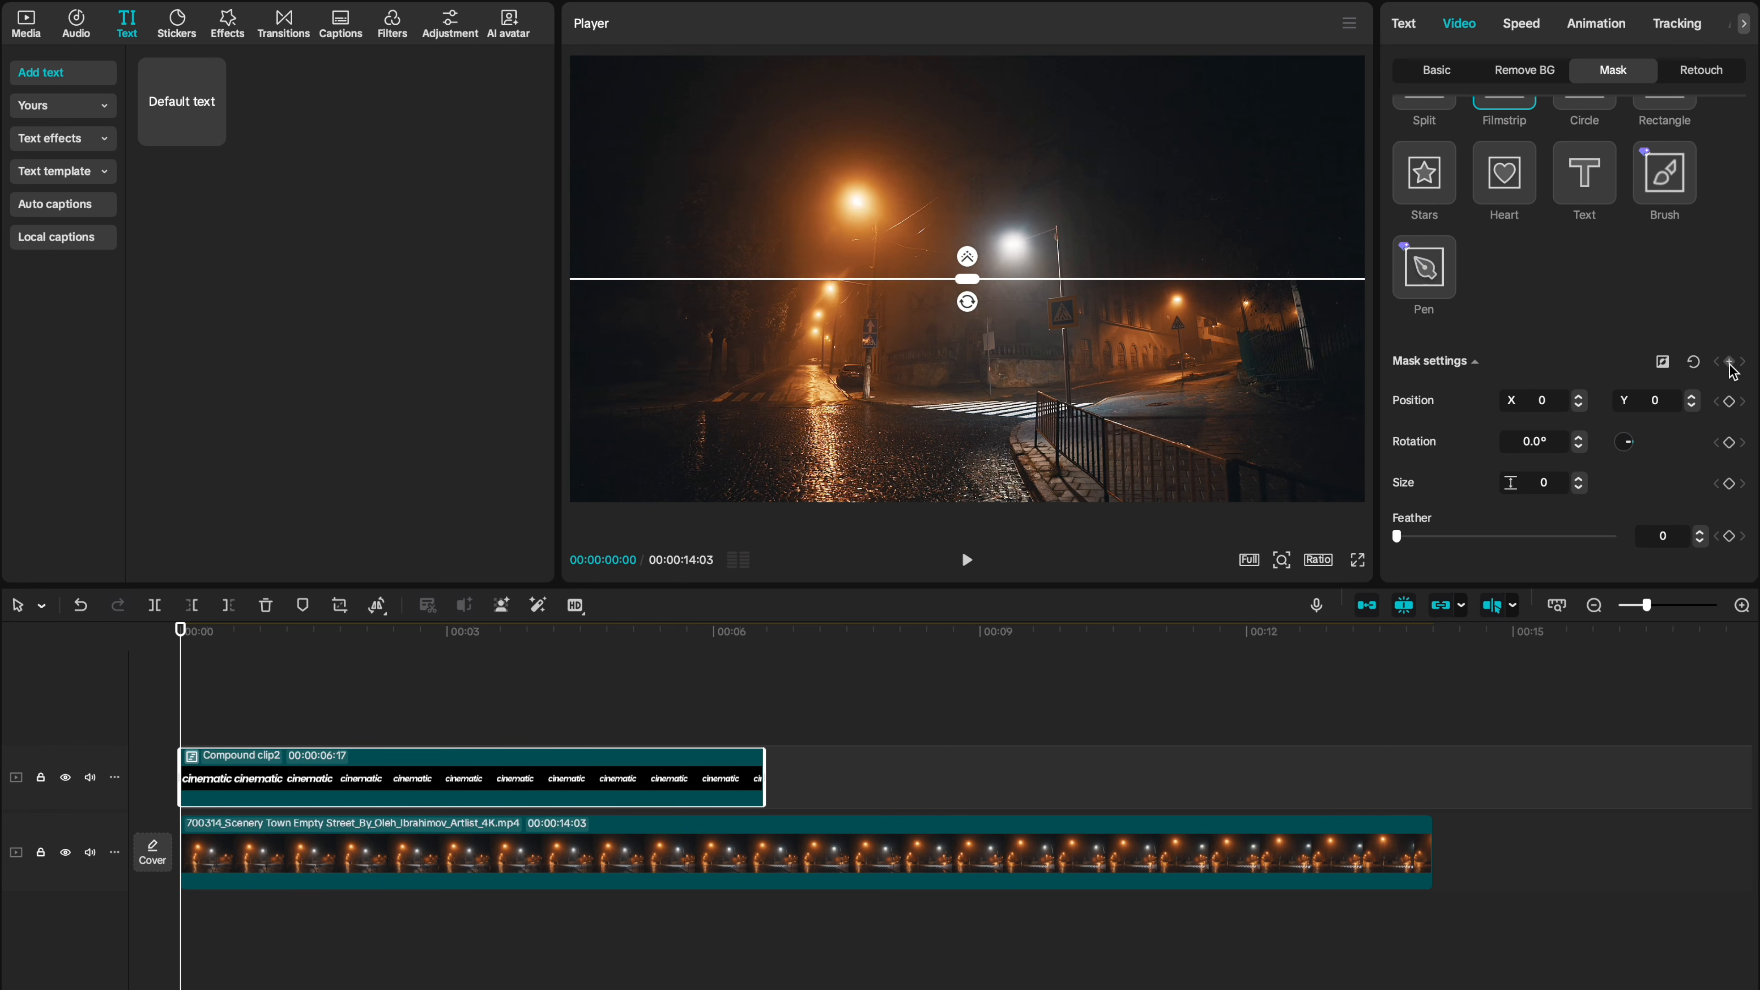
drag(416, 631, 452, 630)
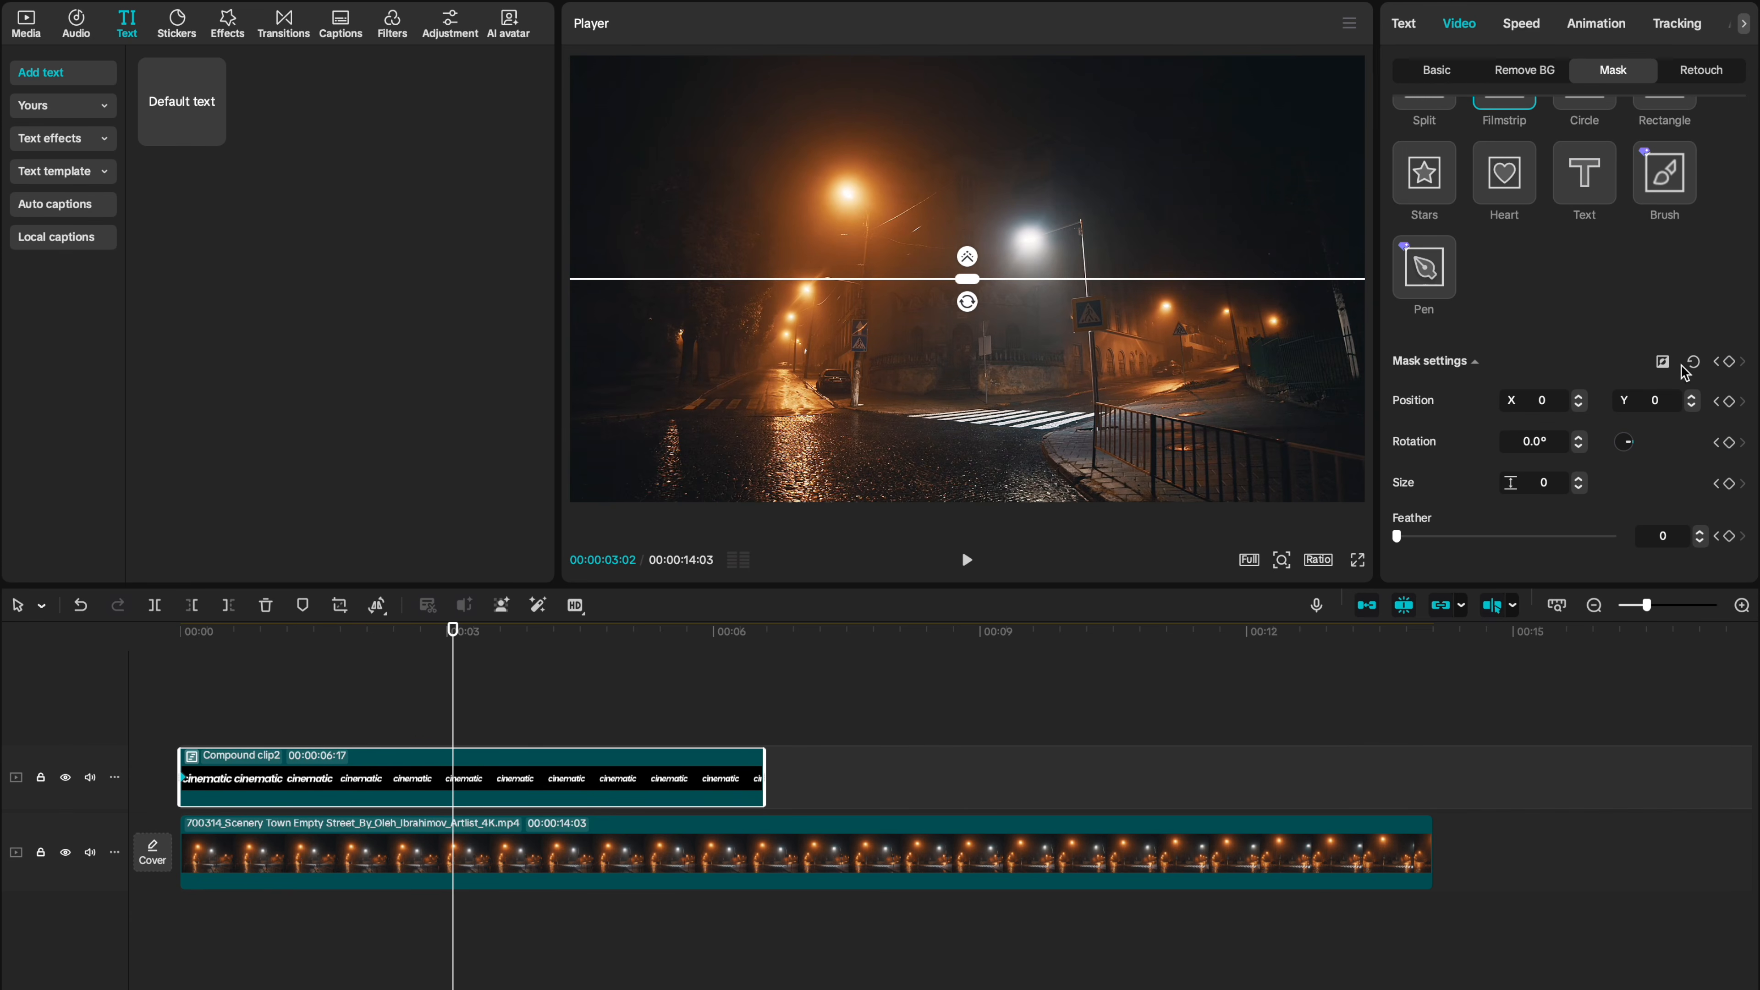
drag(973, 278, 972, 326)
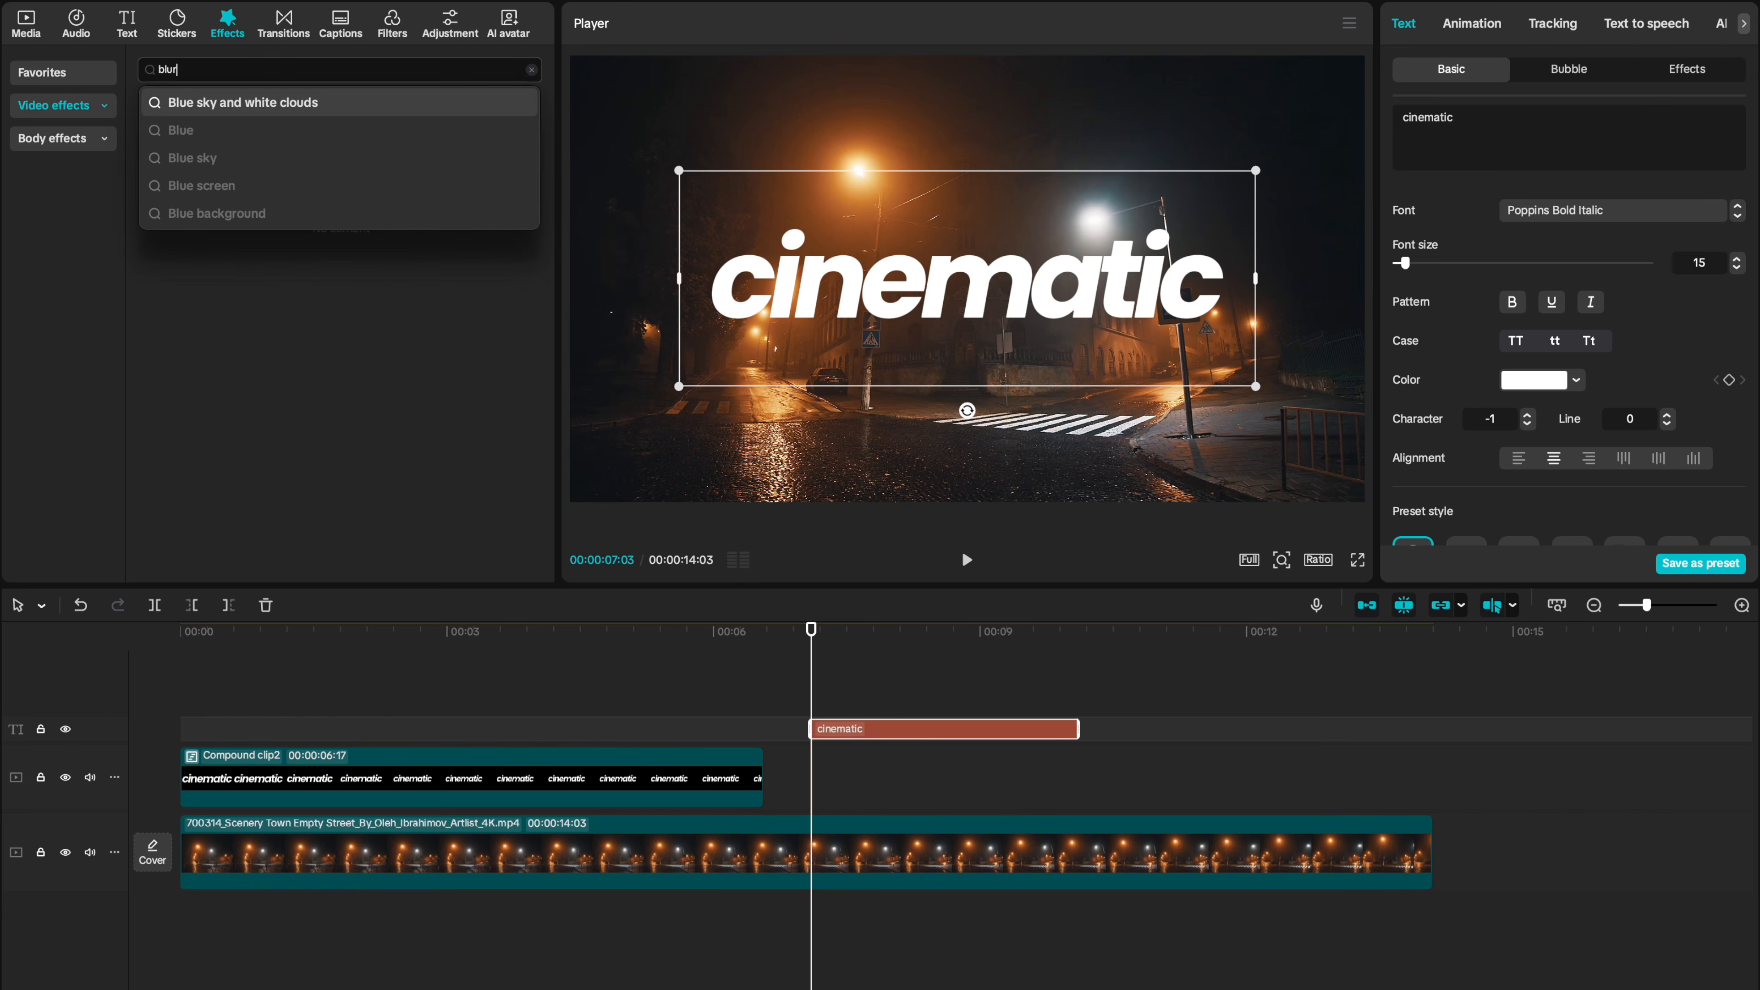
Add the Blur video effect above the second "cinematic" title and keyframe it from 50 at the title's start to minimum at 00:00:08:13.
key(Return)
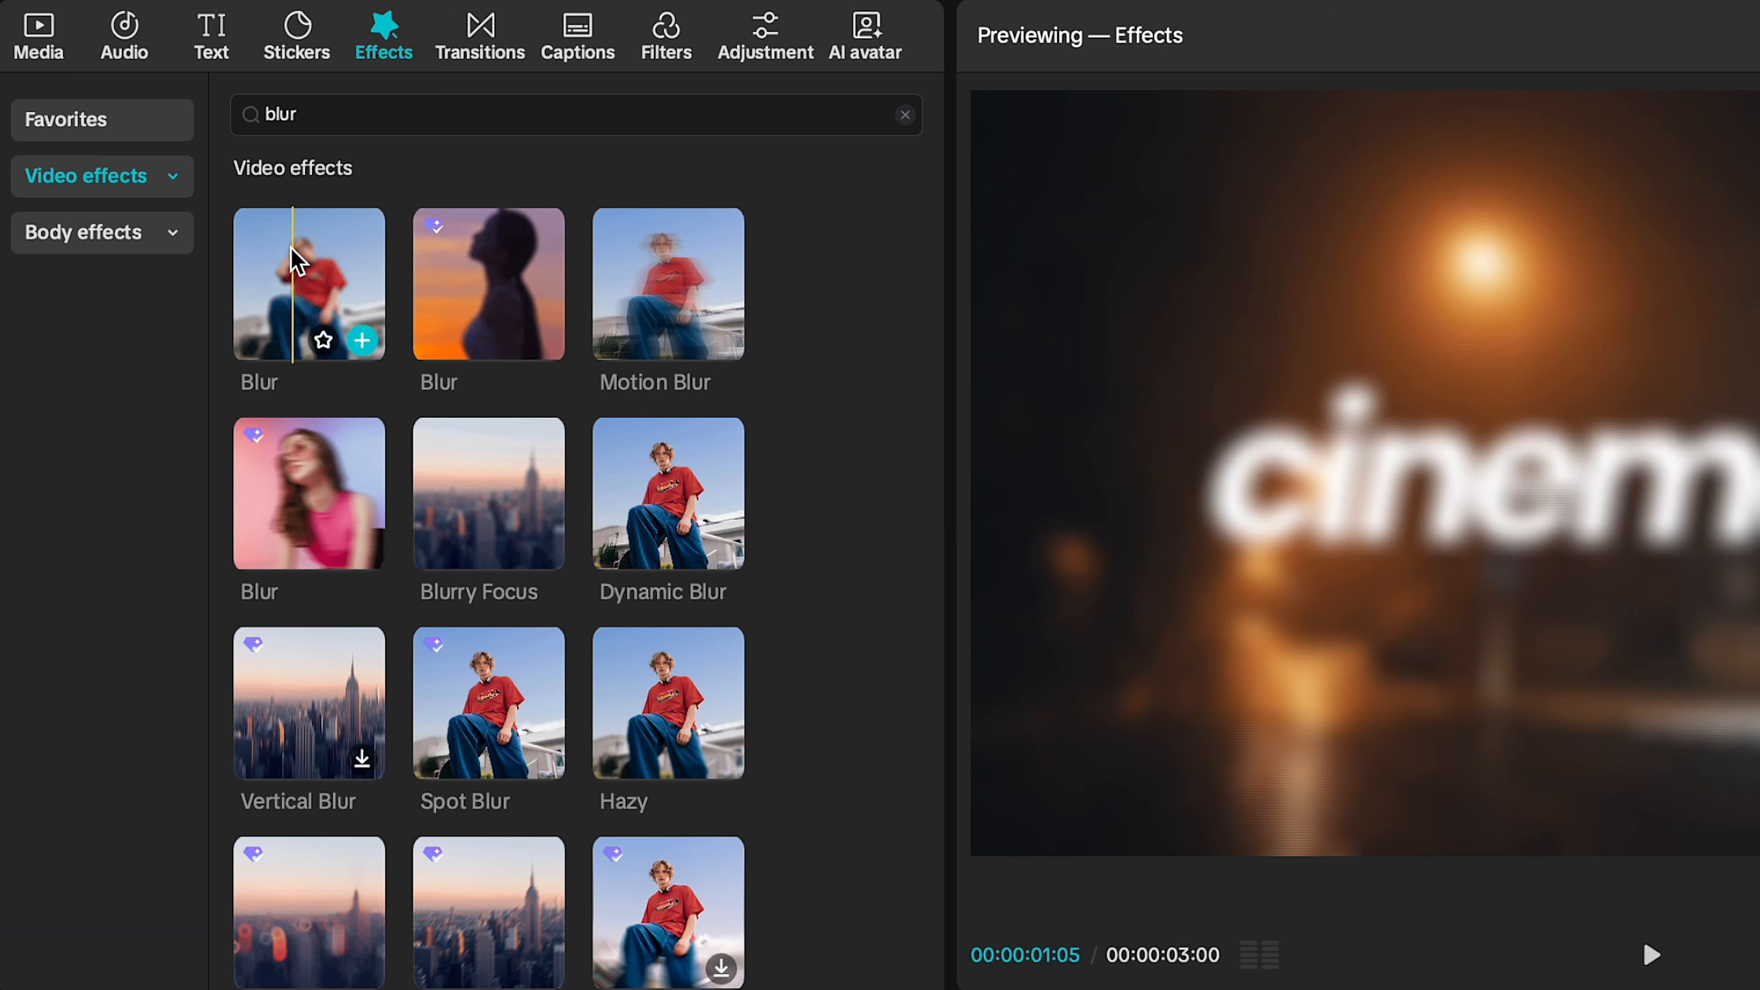
drag(295, 258, 1377, 989)
drag(1254, 989, 1275, 989)
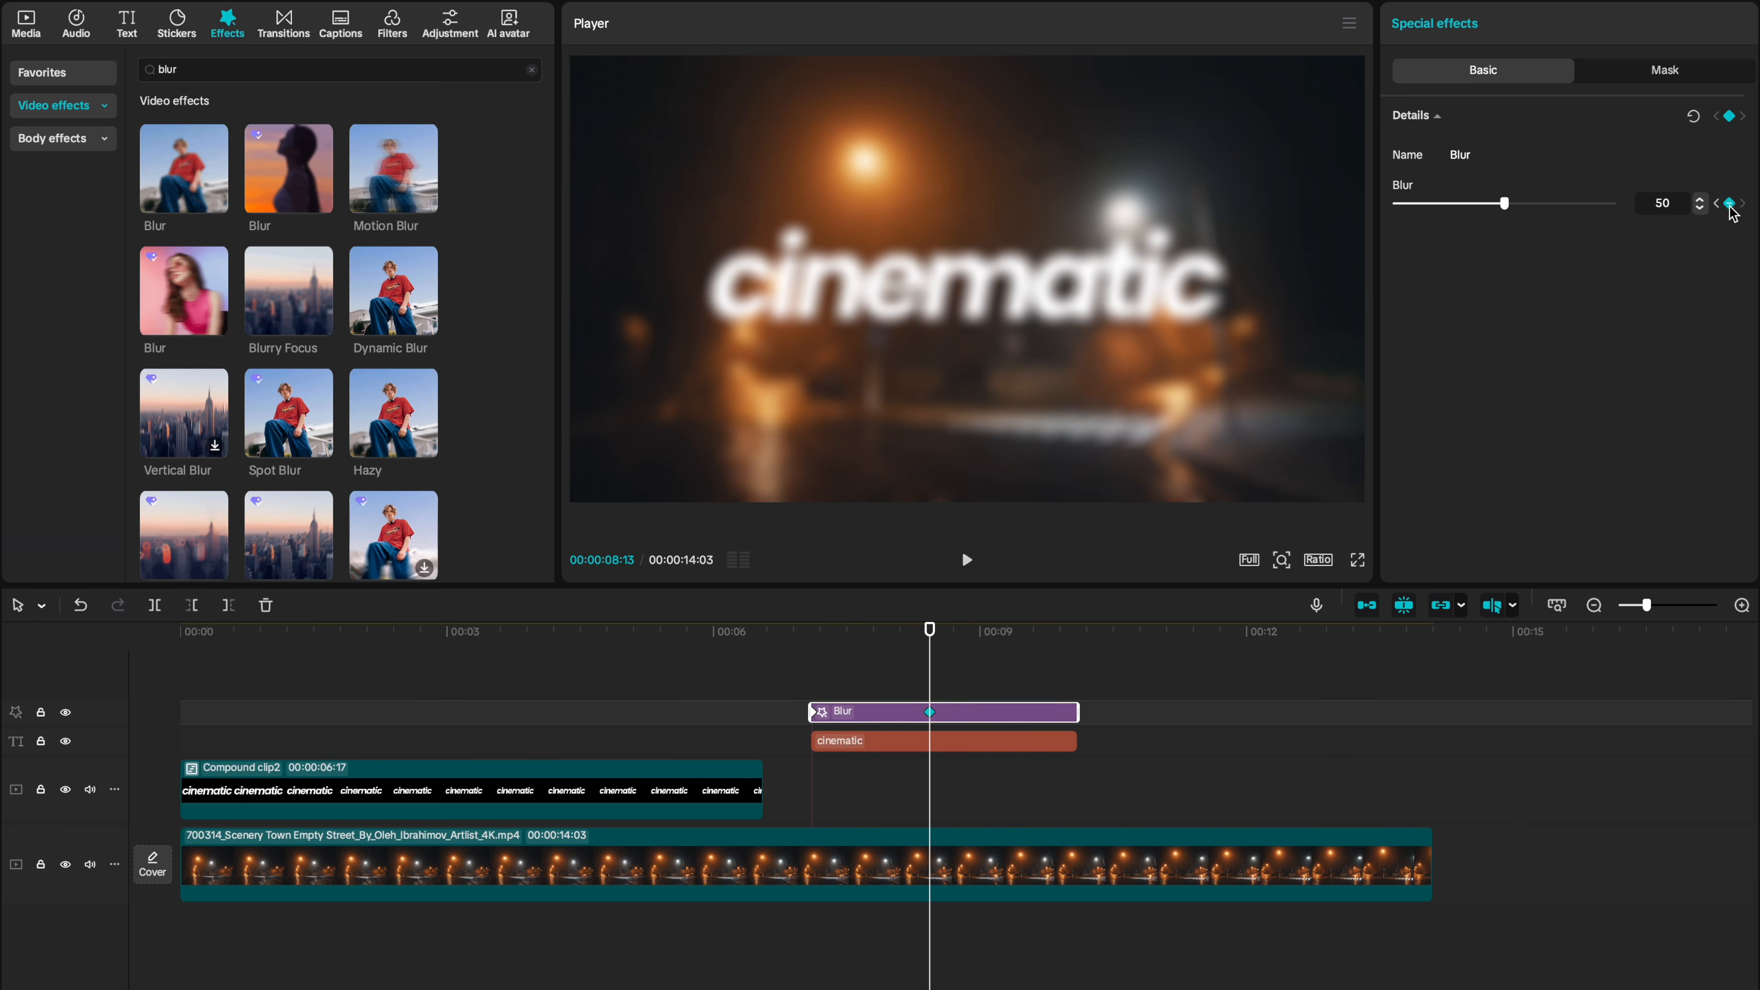
drag(1502, 203, 1375, 222)
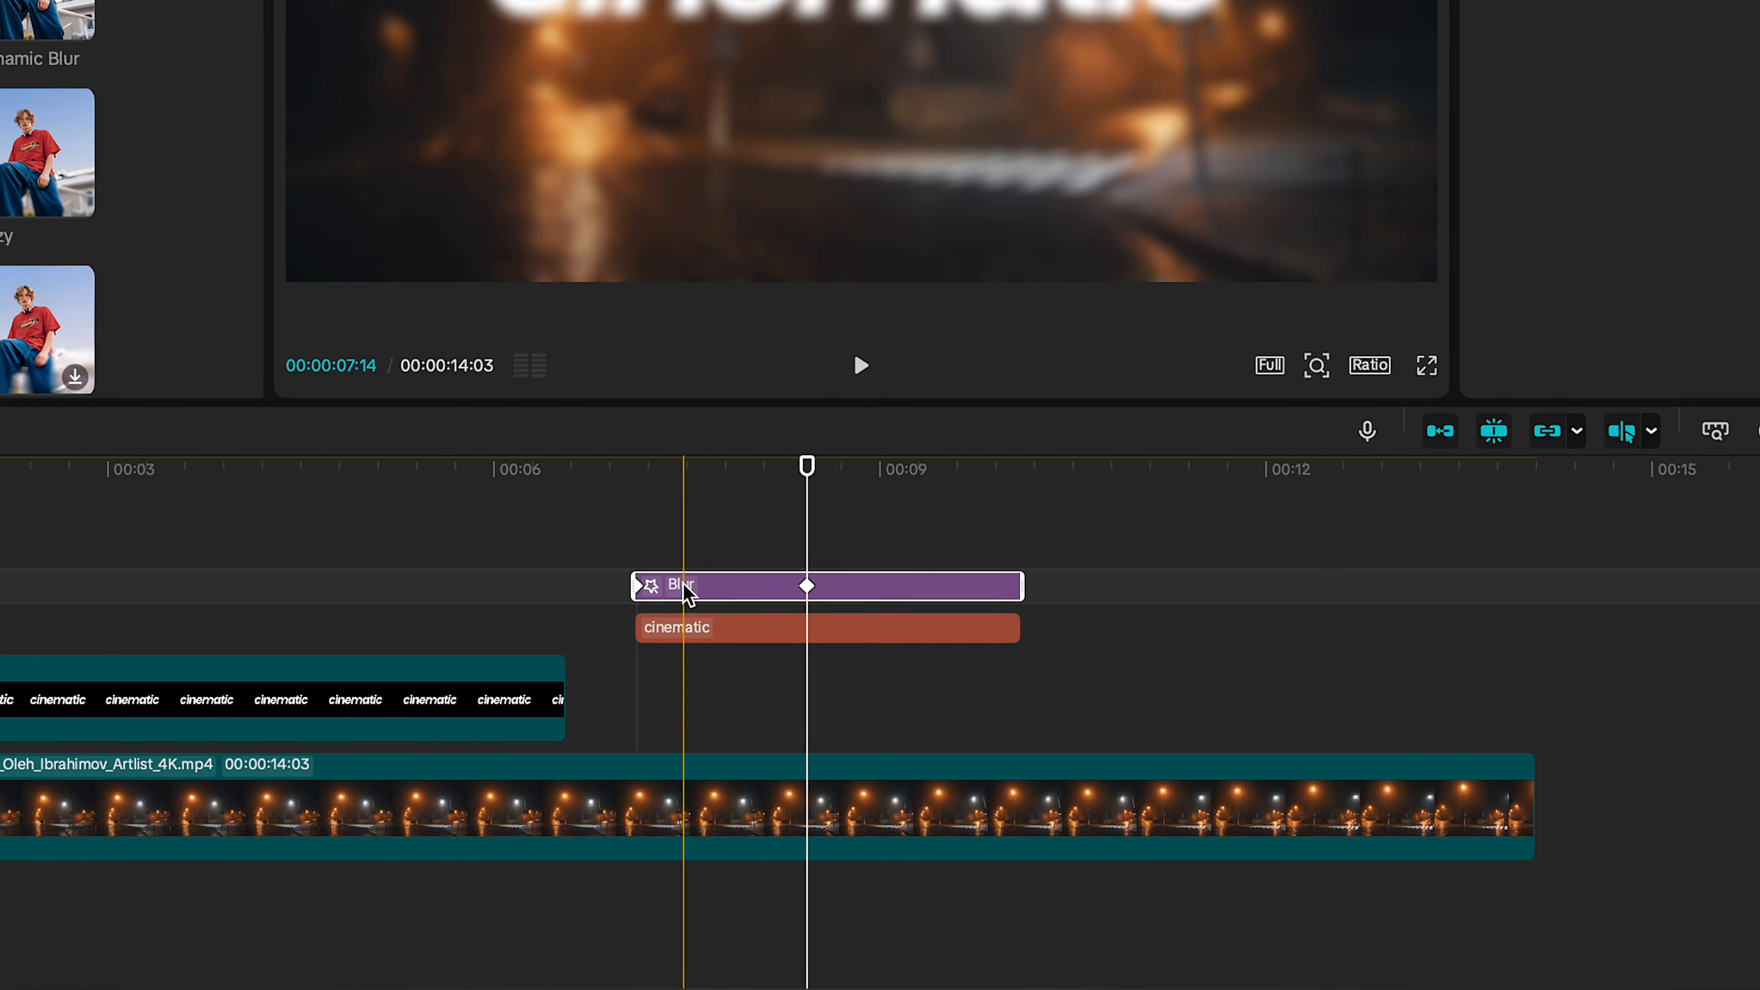
Copy the Blur effect to a track below the second title and combine the title with the upper Blur into a compound clip.
drag(686, 592, 692, 690)
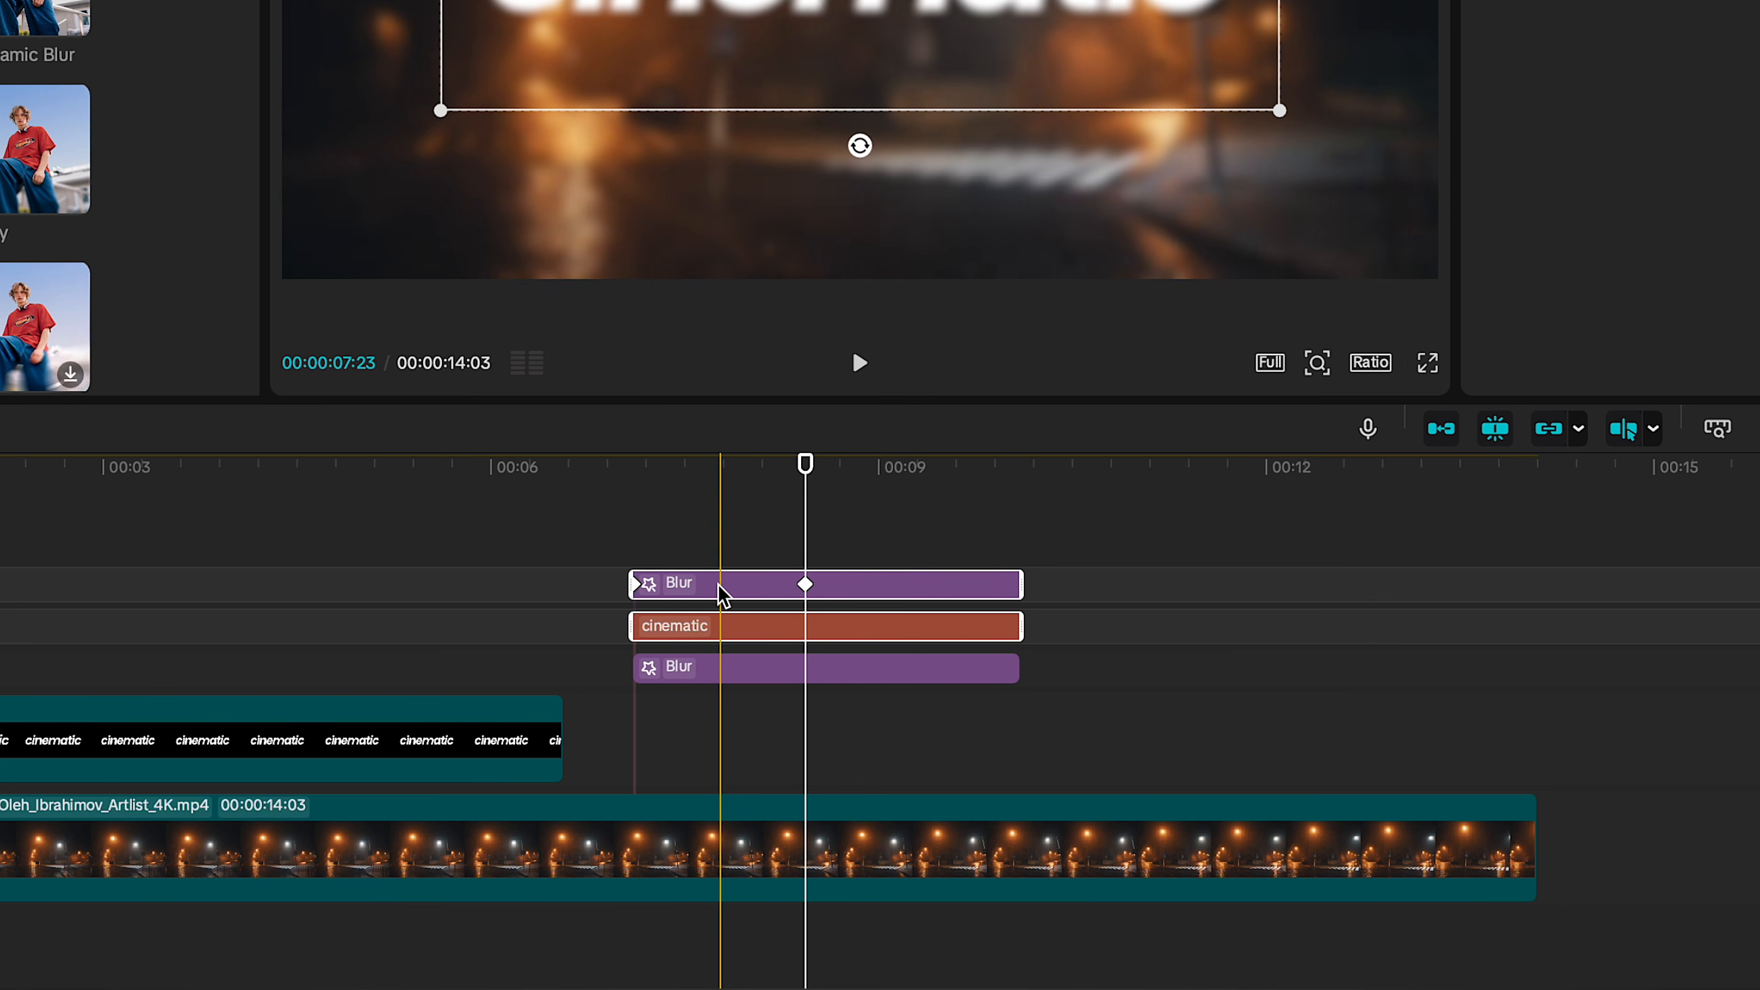
right_click(714, 634)
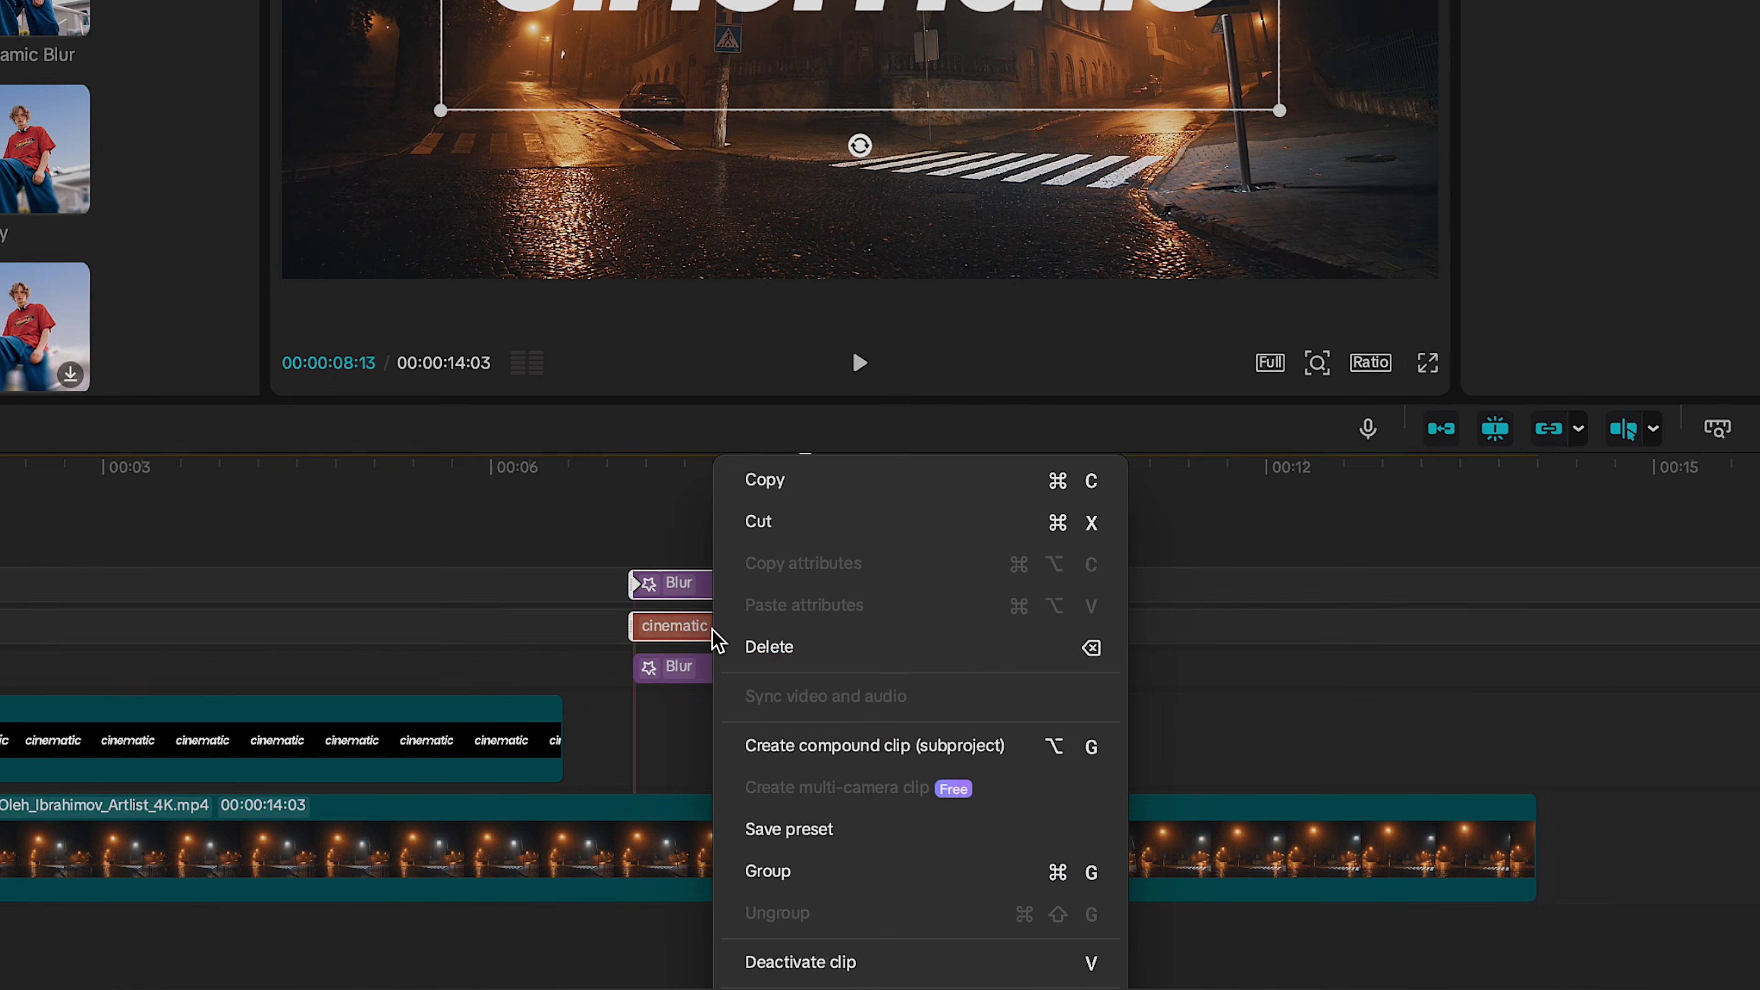
click(761, 739)
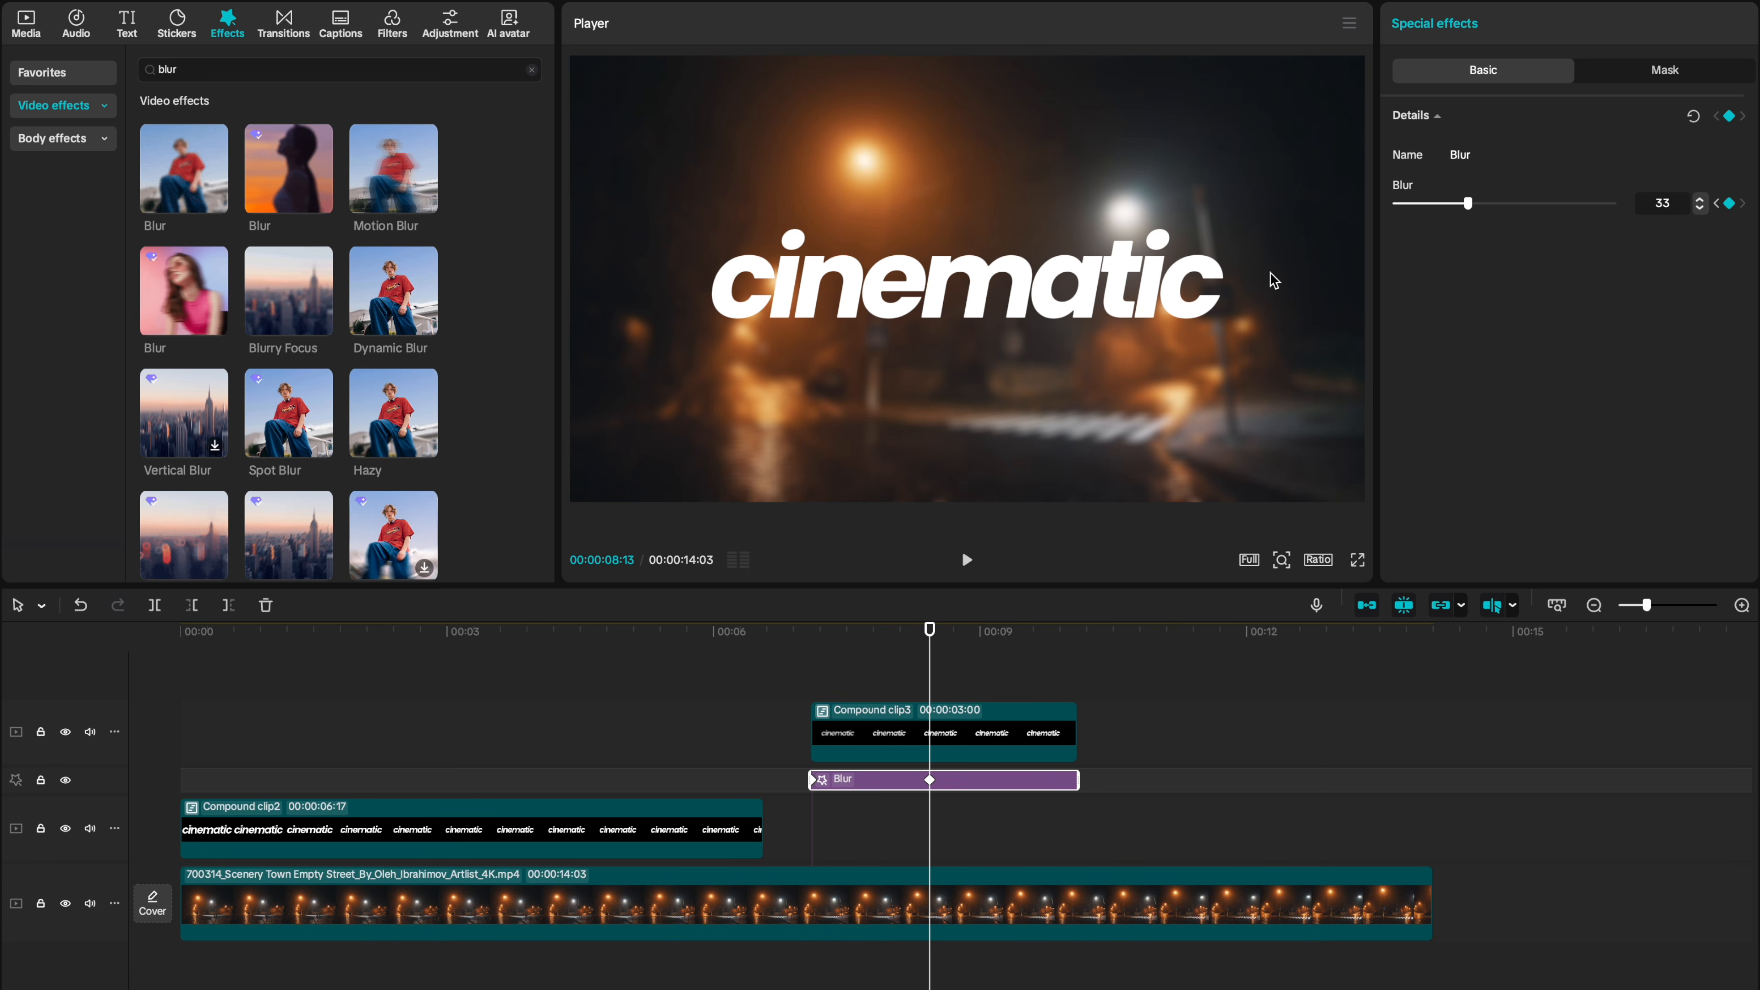
Set the lower Blur effect's keyframe at 00:00:07:03 to 0 and play back the cinematic title.
drag(930, 629, 812, 642)
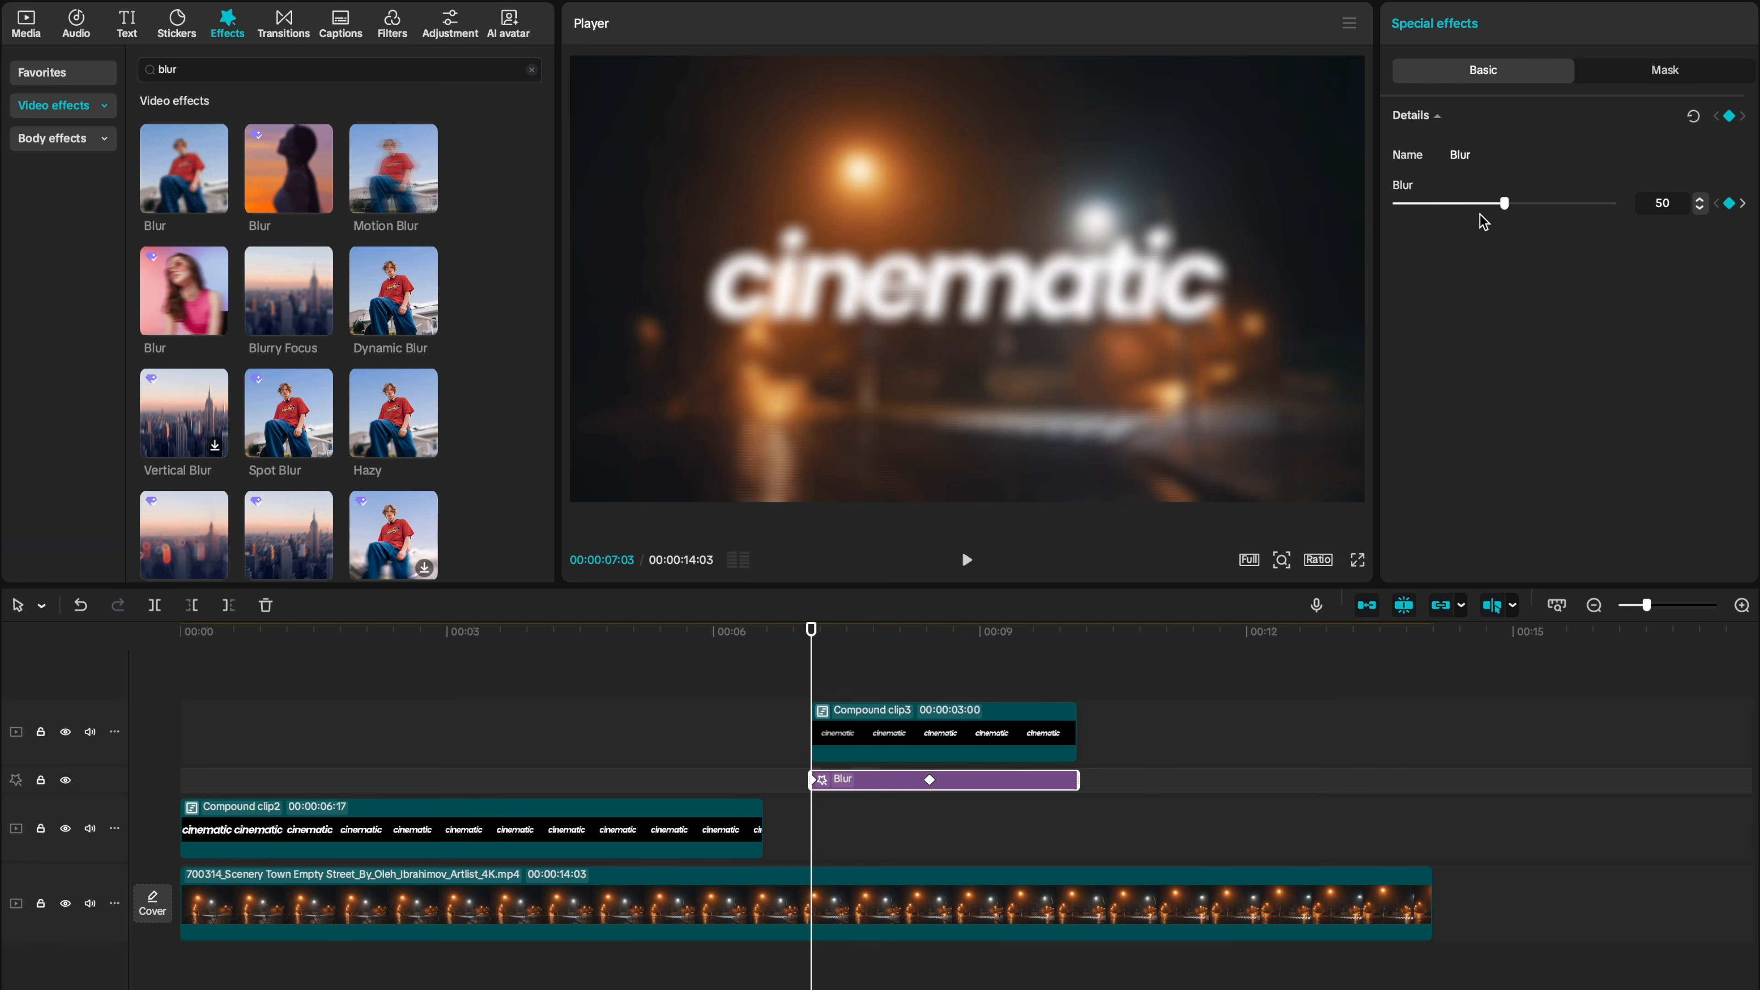
drag(1504, 205, 1396, 206)
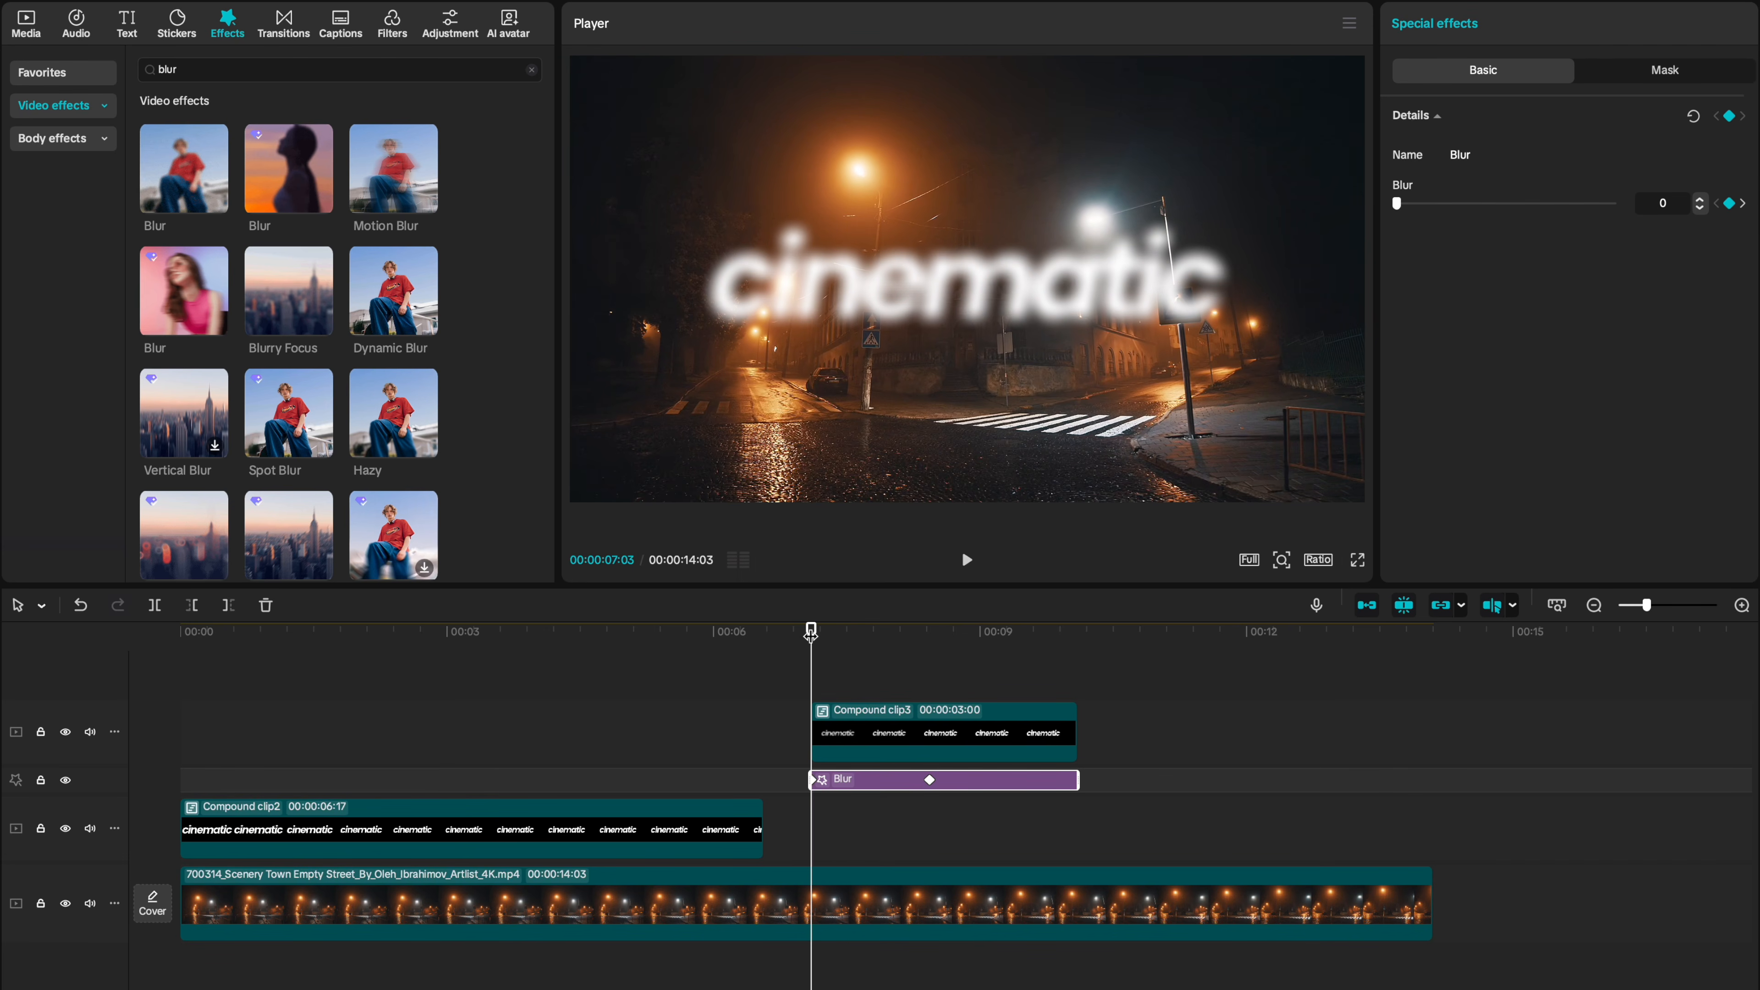
click(966, 558)
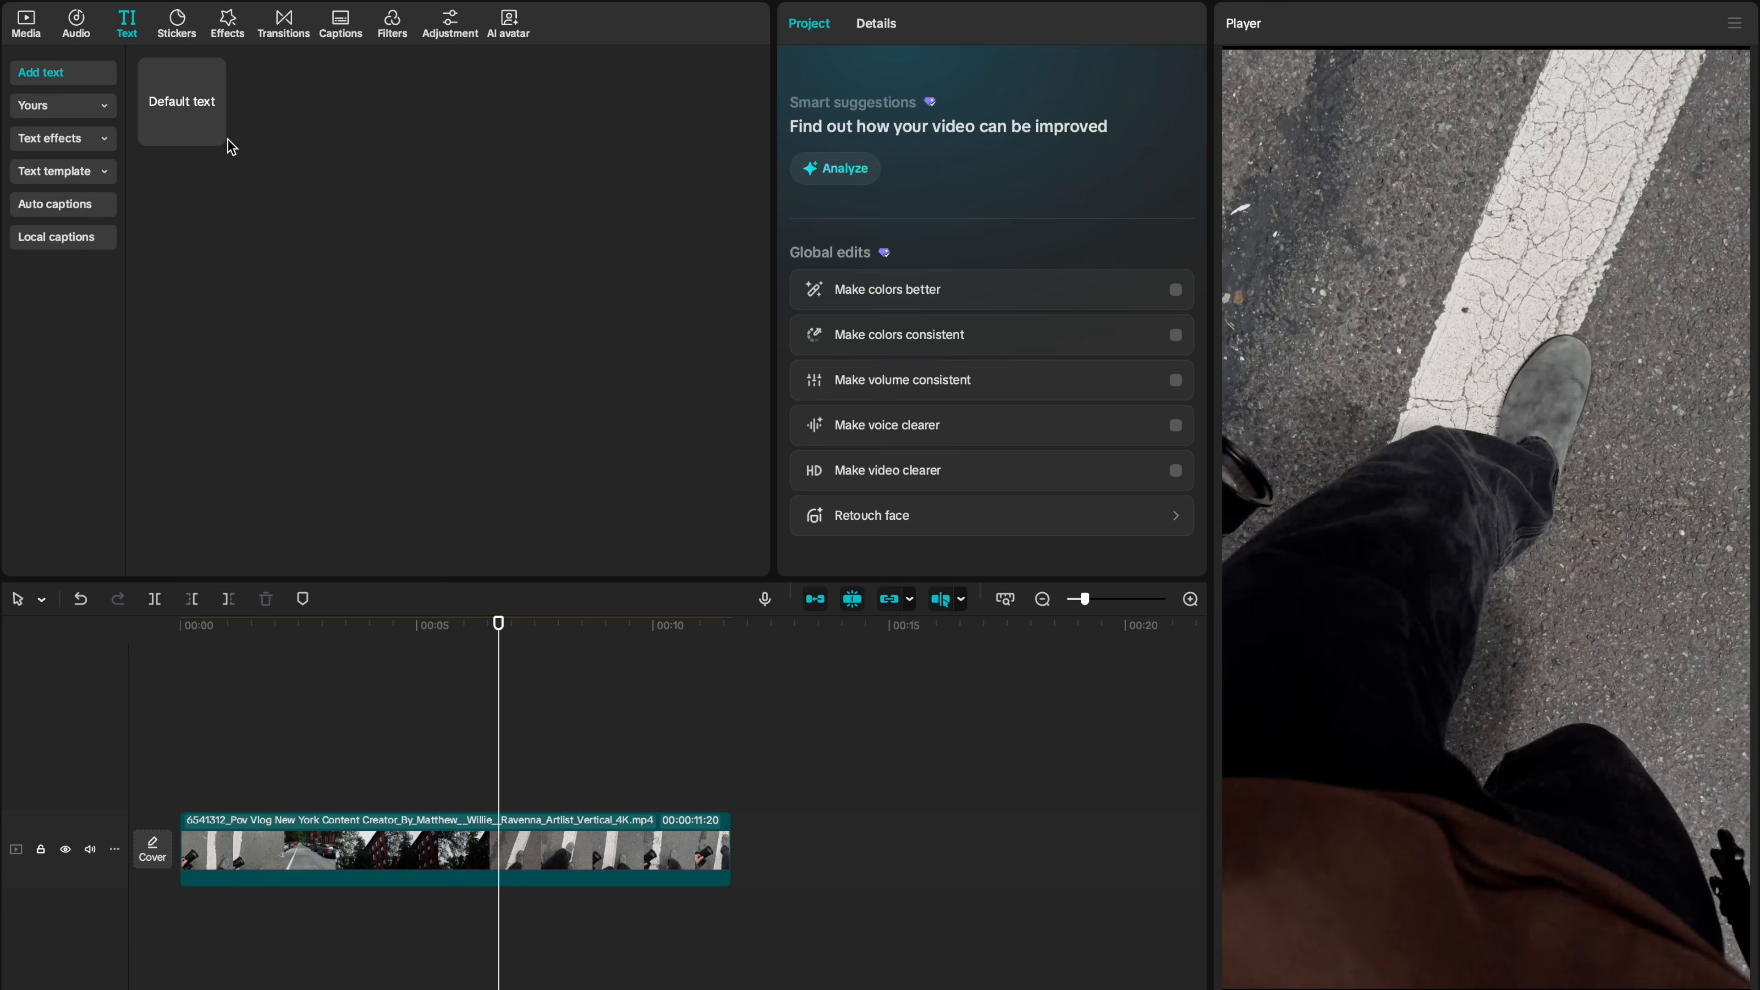
Add a text title reading "vlog" above the vertical street video and extend it to the video's end.
click(212, 132)
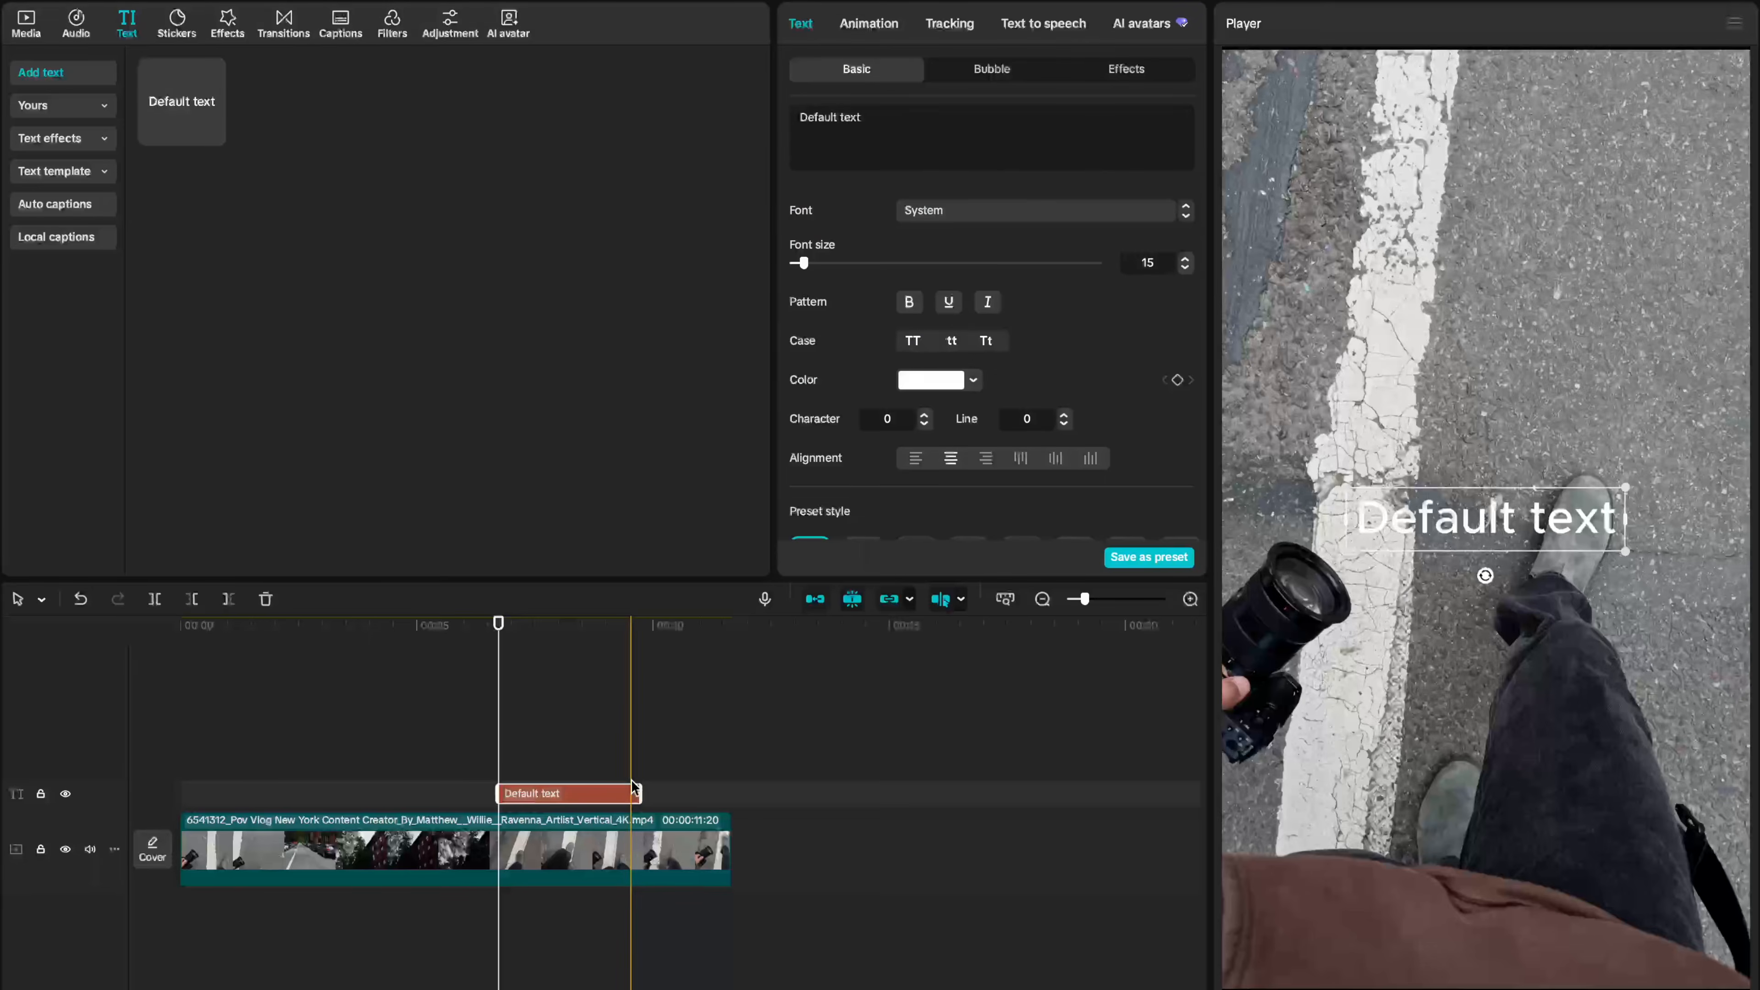
drag(639, 795, 733, 795)
click(598, 734)
click(600, 793)
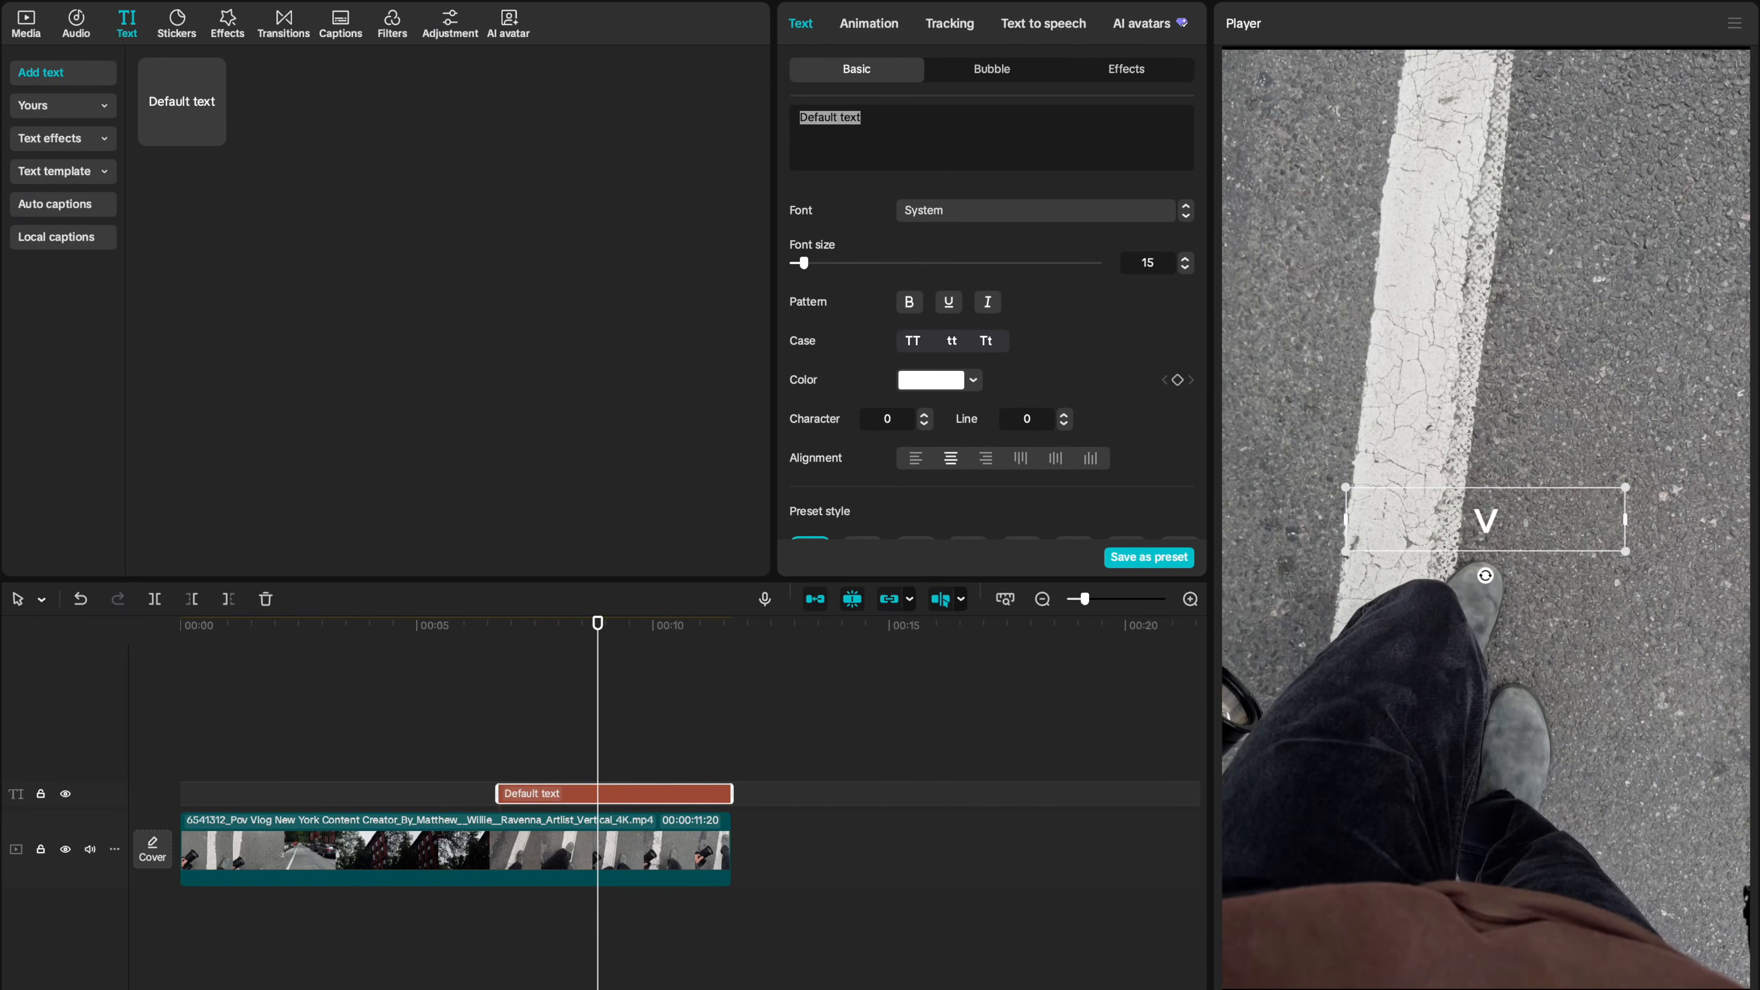
Set the "vlog" title's font to Montserrat Bold Italic, enlarge it and move it to the upper part of the frame.
click(1040, 209)
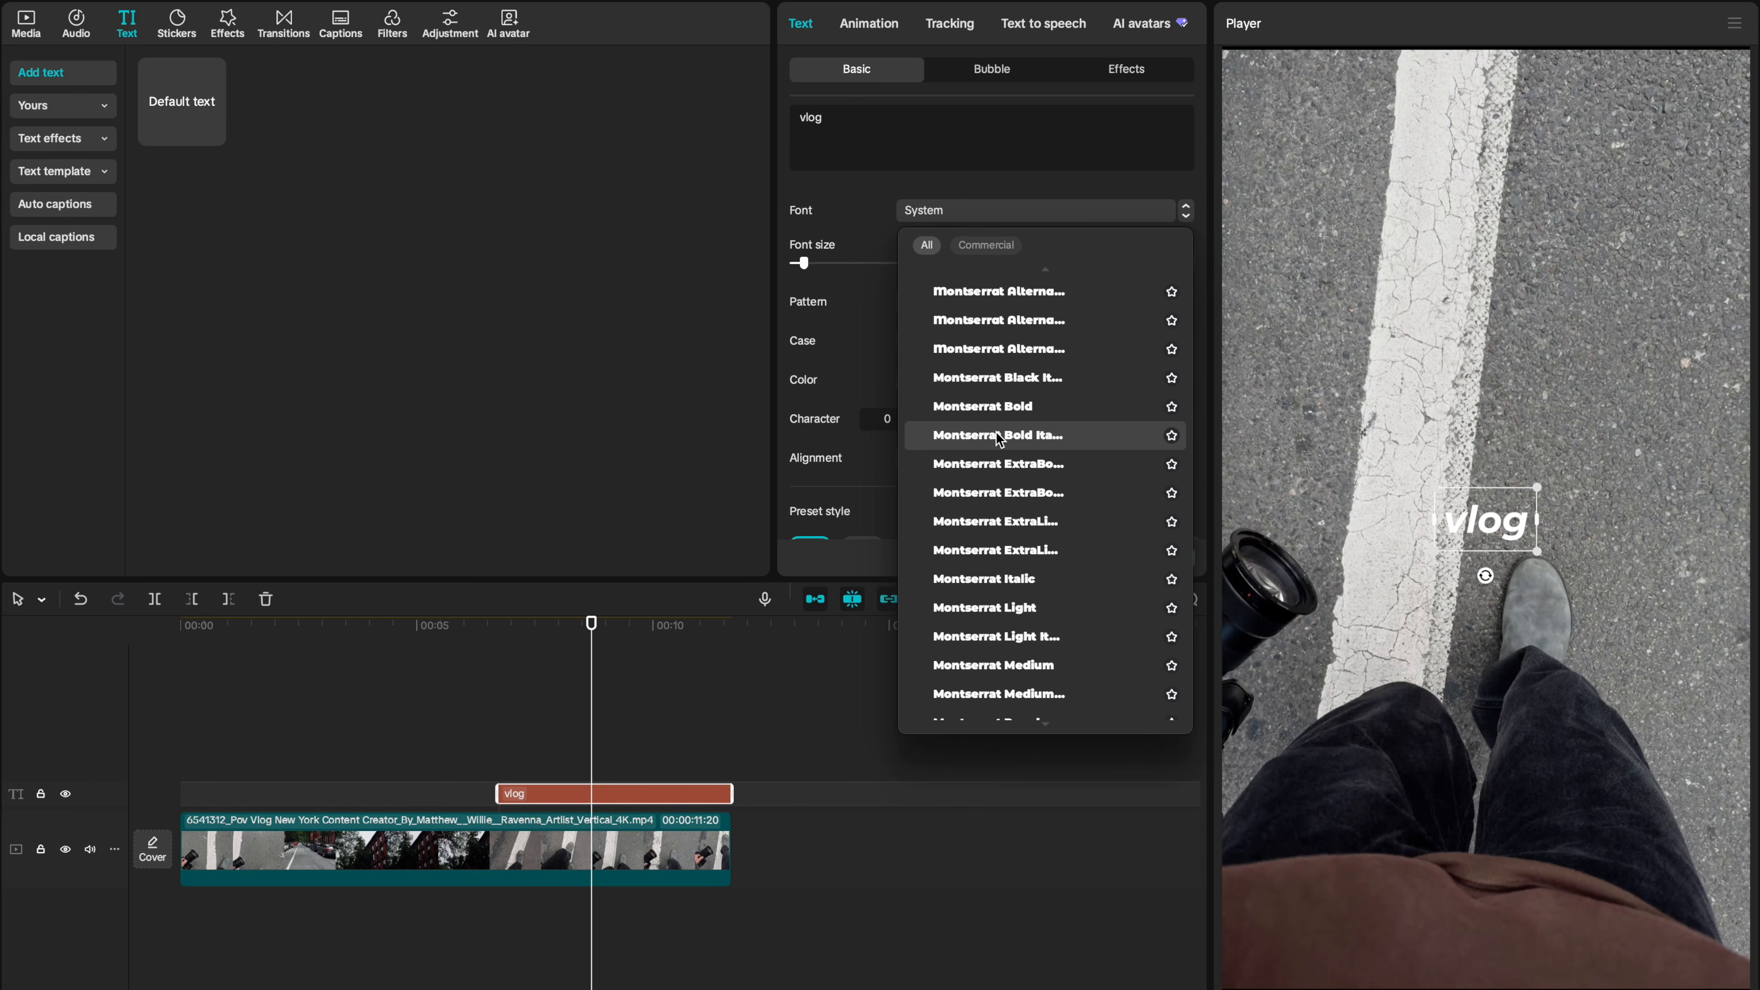
click(995, 436)
drag(1438, 488, 1329, 422)
drag(1511, 519, 1511, 202)
Duplicate the title onto the track above as "day 2", starting at about 00:07, and trim it to the video's end.
drag(558, 797, 591, 765)
drag(766, 765, 733, 765)
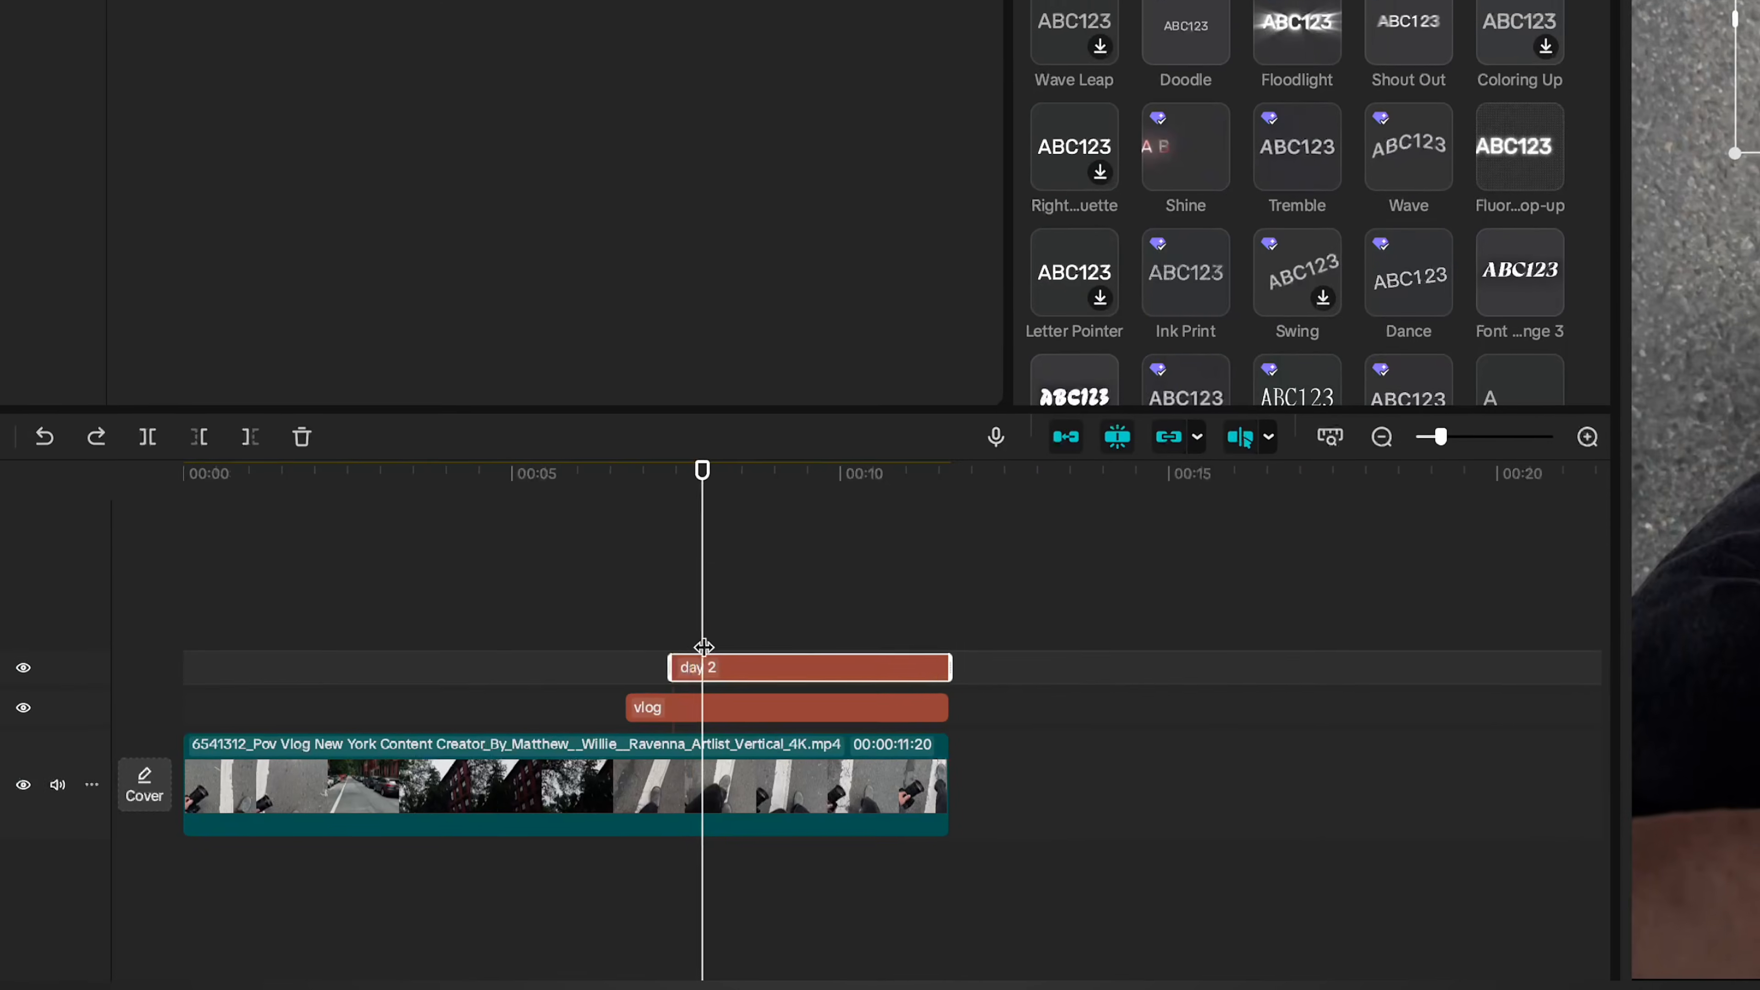
Split the "day 2" title at about 00:08 and apply the Font Change 2 loop animation to its second part.
click(746, 653)
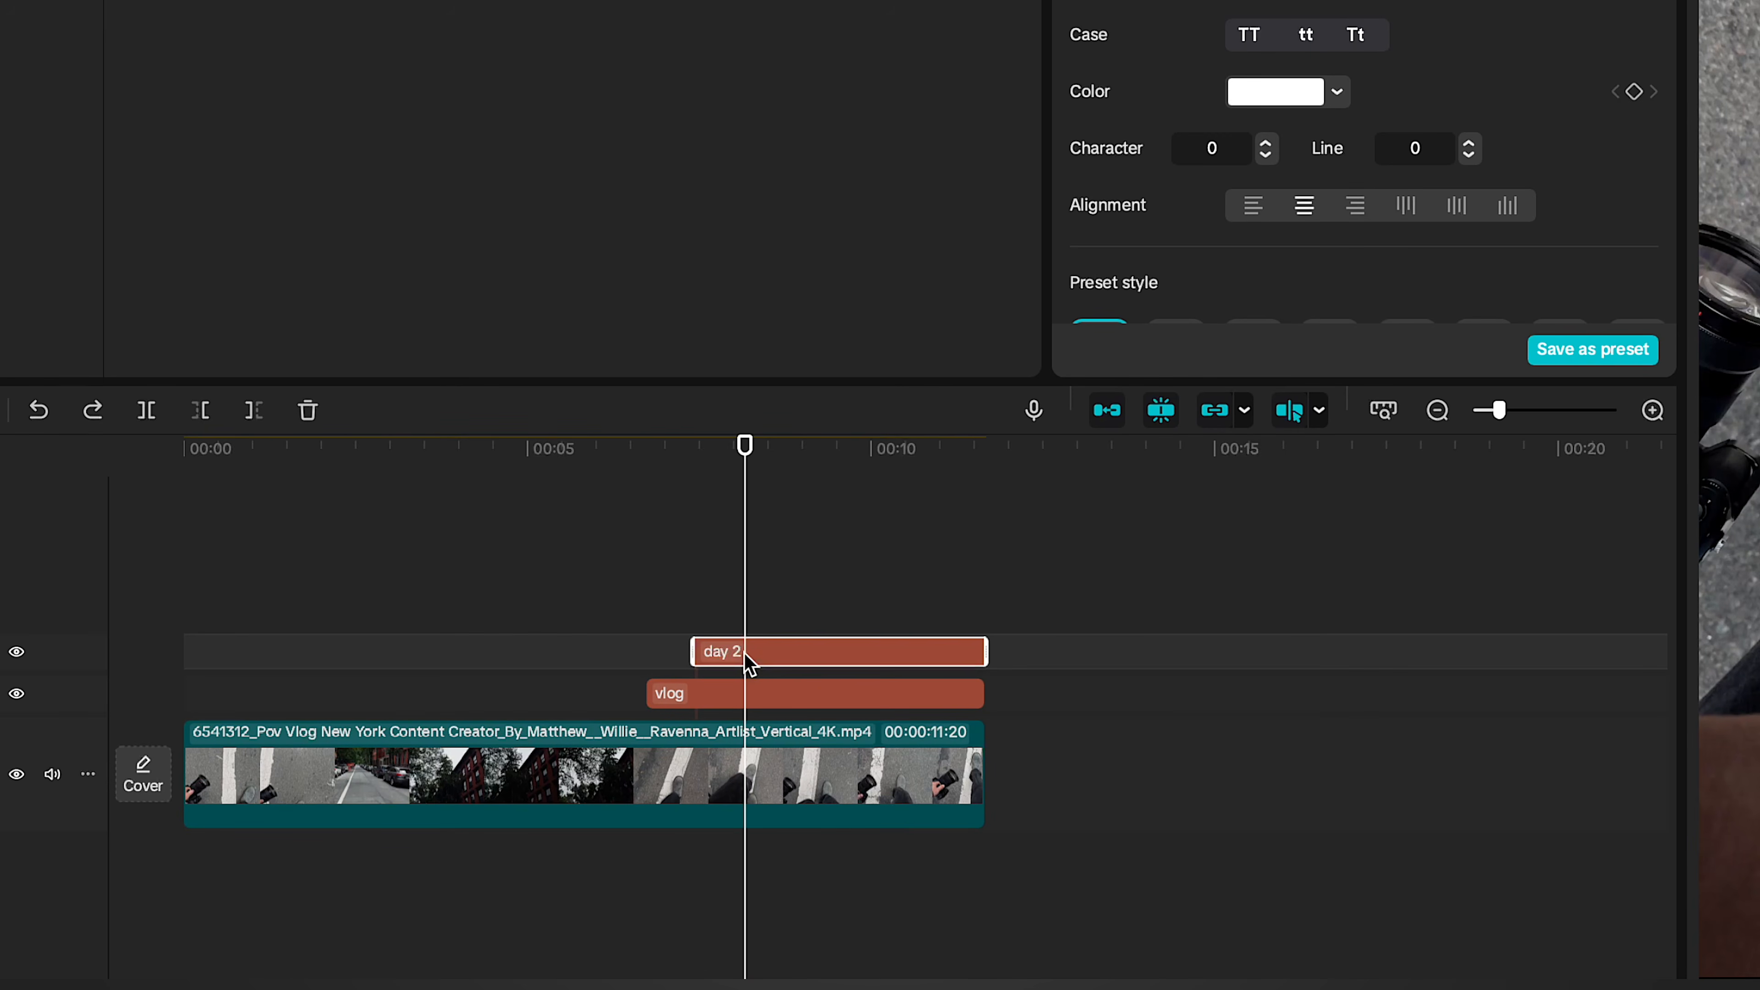
key(super+b)
click(780, 630)
click(781, 655)
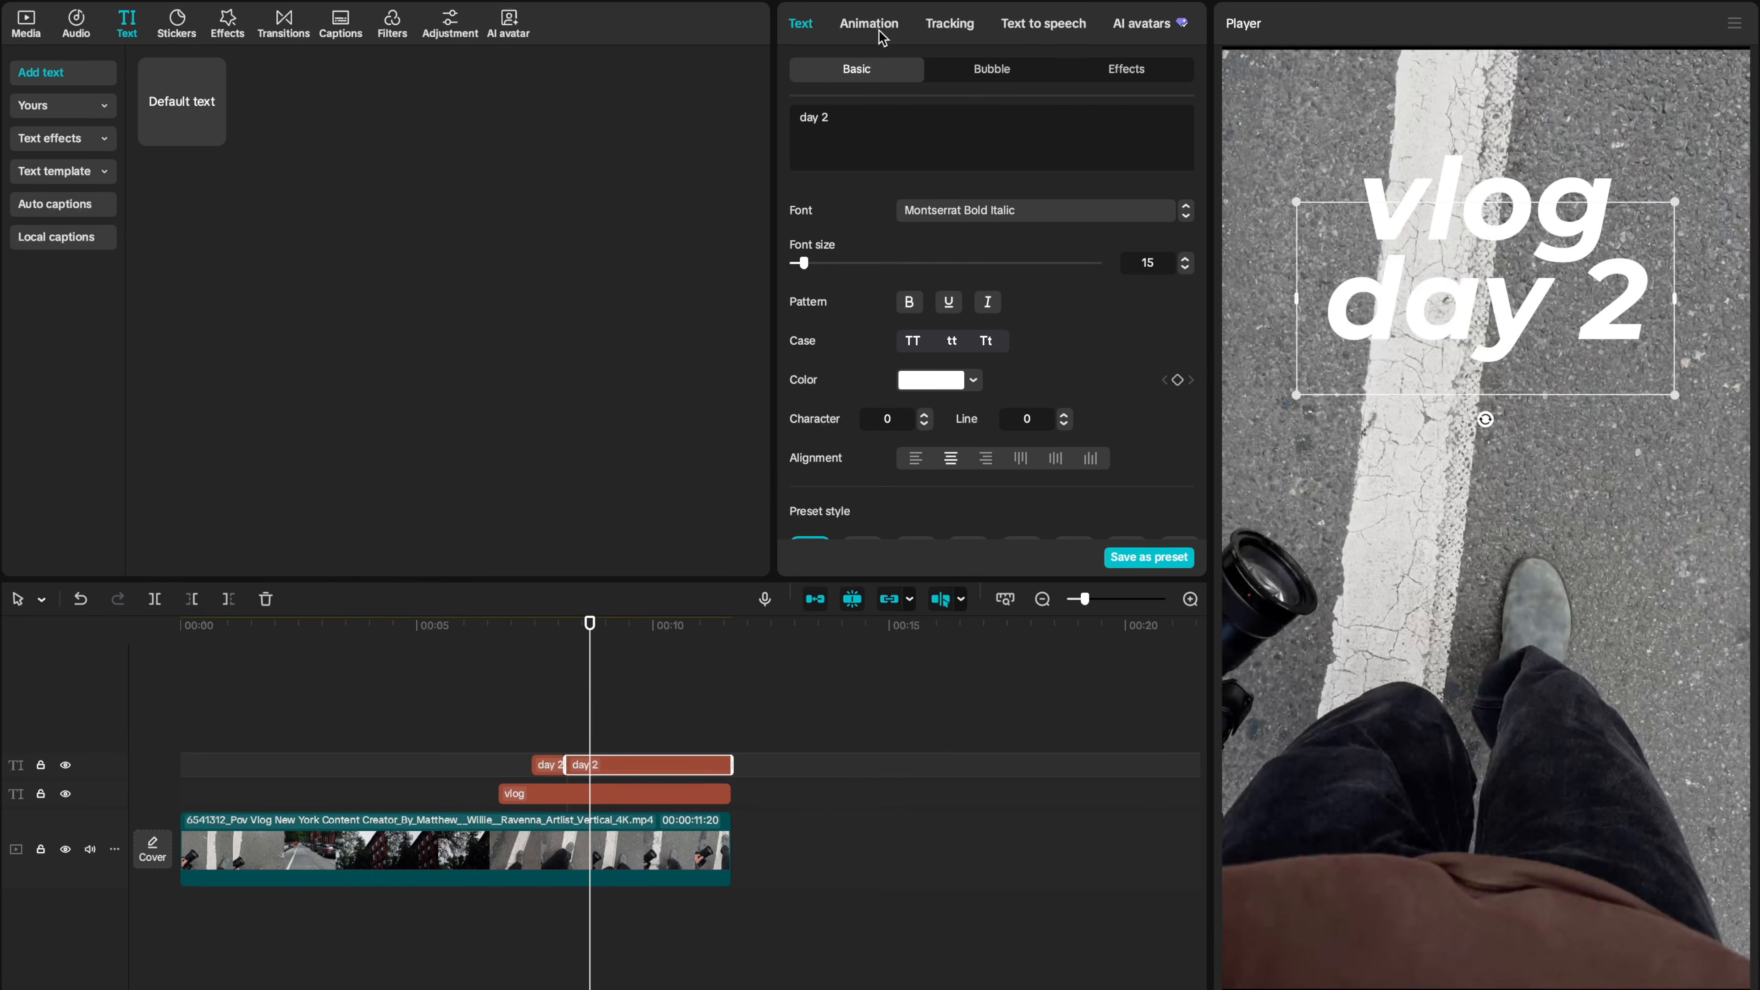
click(871, 25)
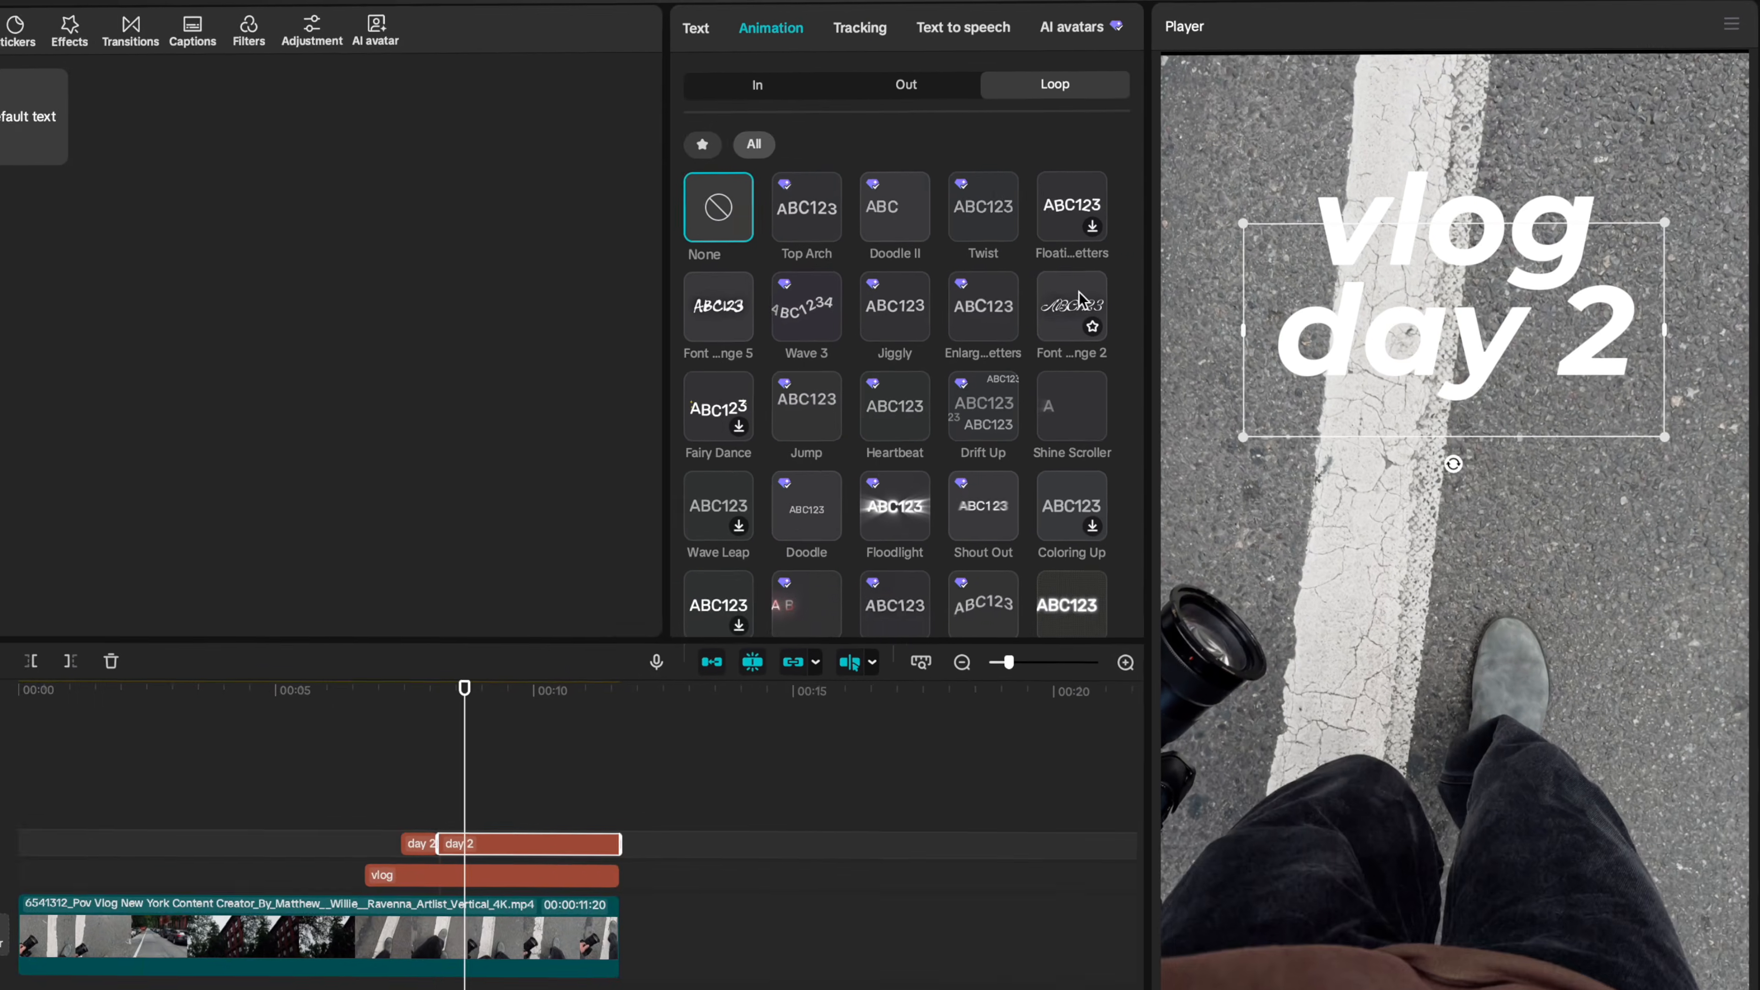
click(505, 725)
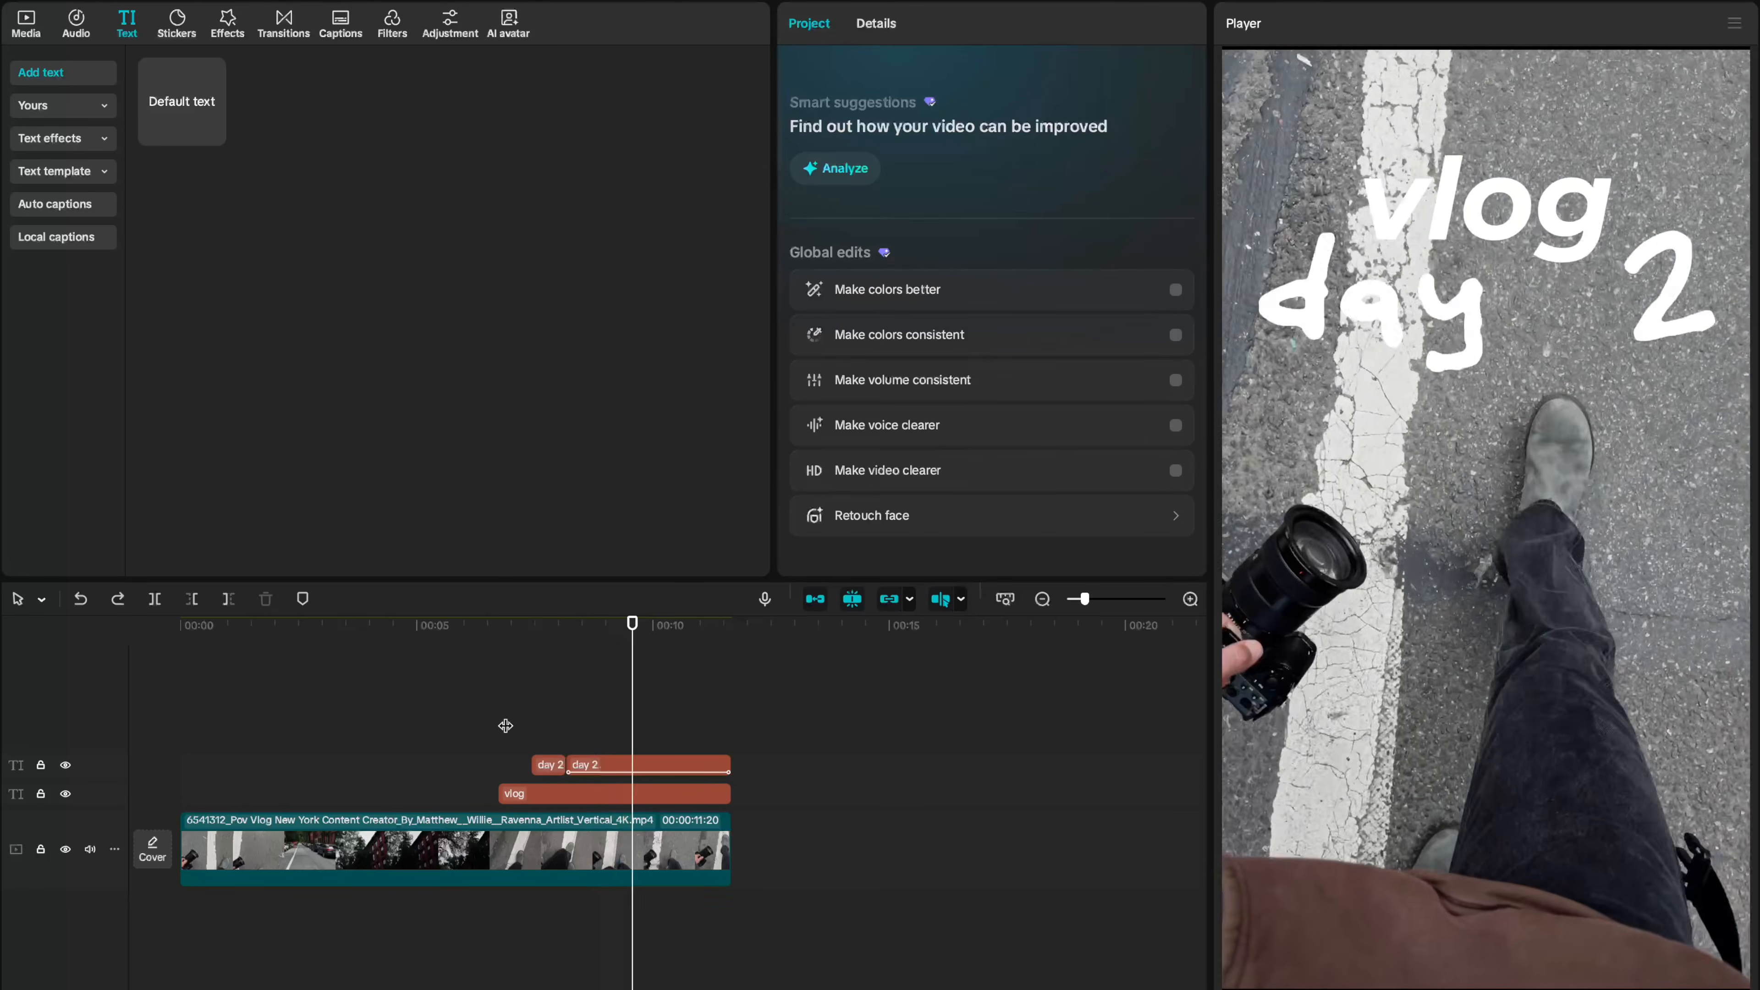
Split the animated "day 2" part at about 00:10 and set the last part's loop animation to None.
click(661, 764)
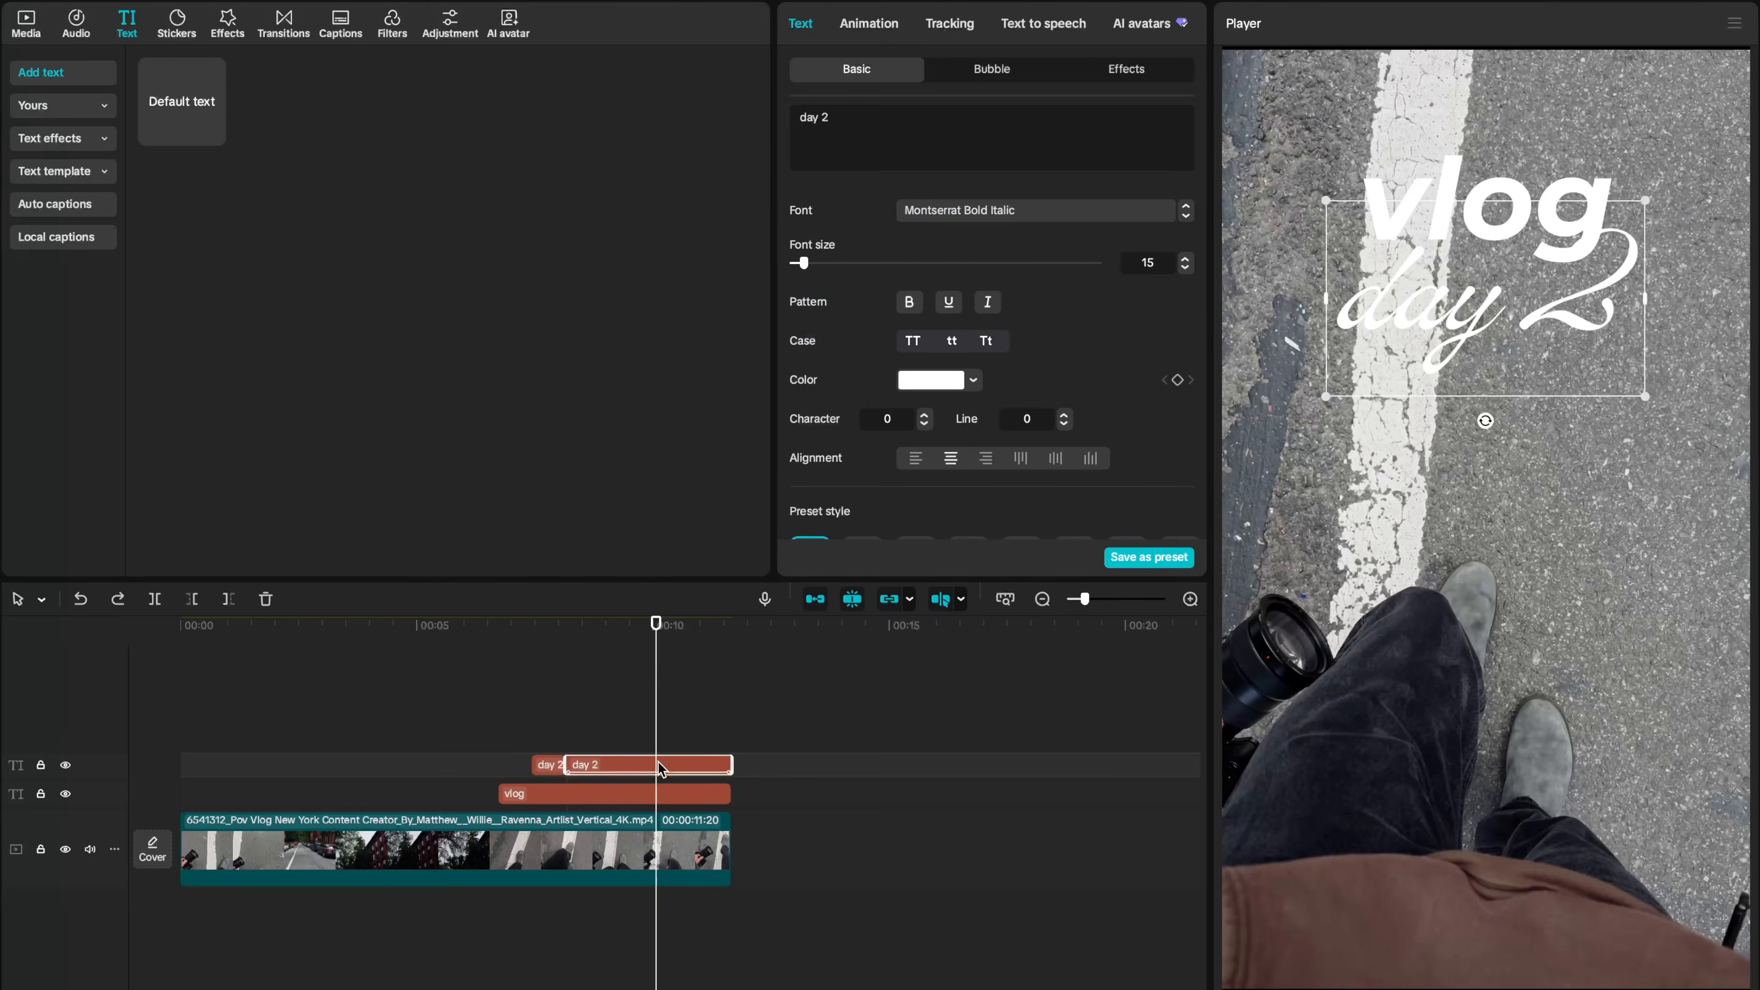
key(ctrl+b)
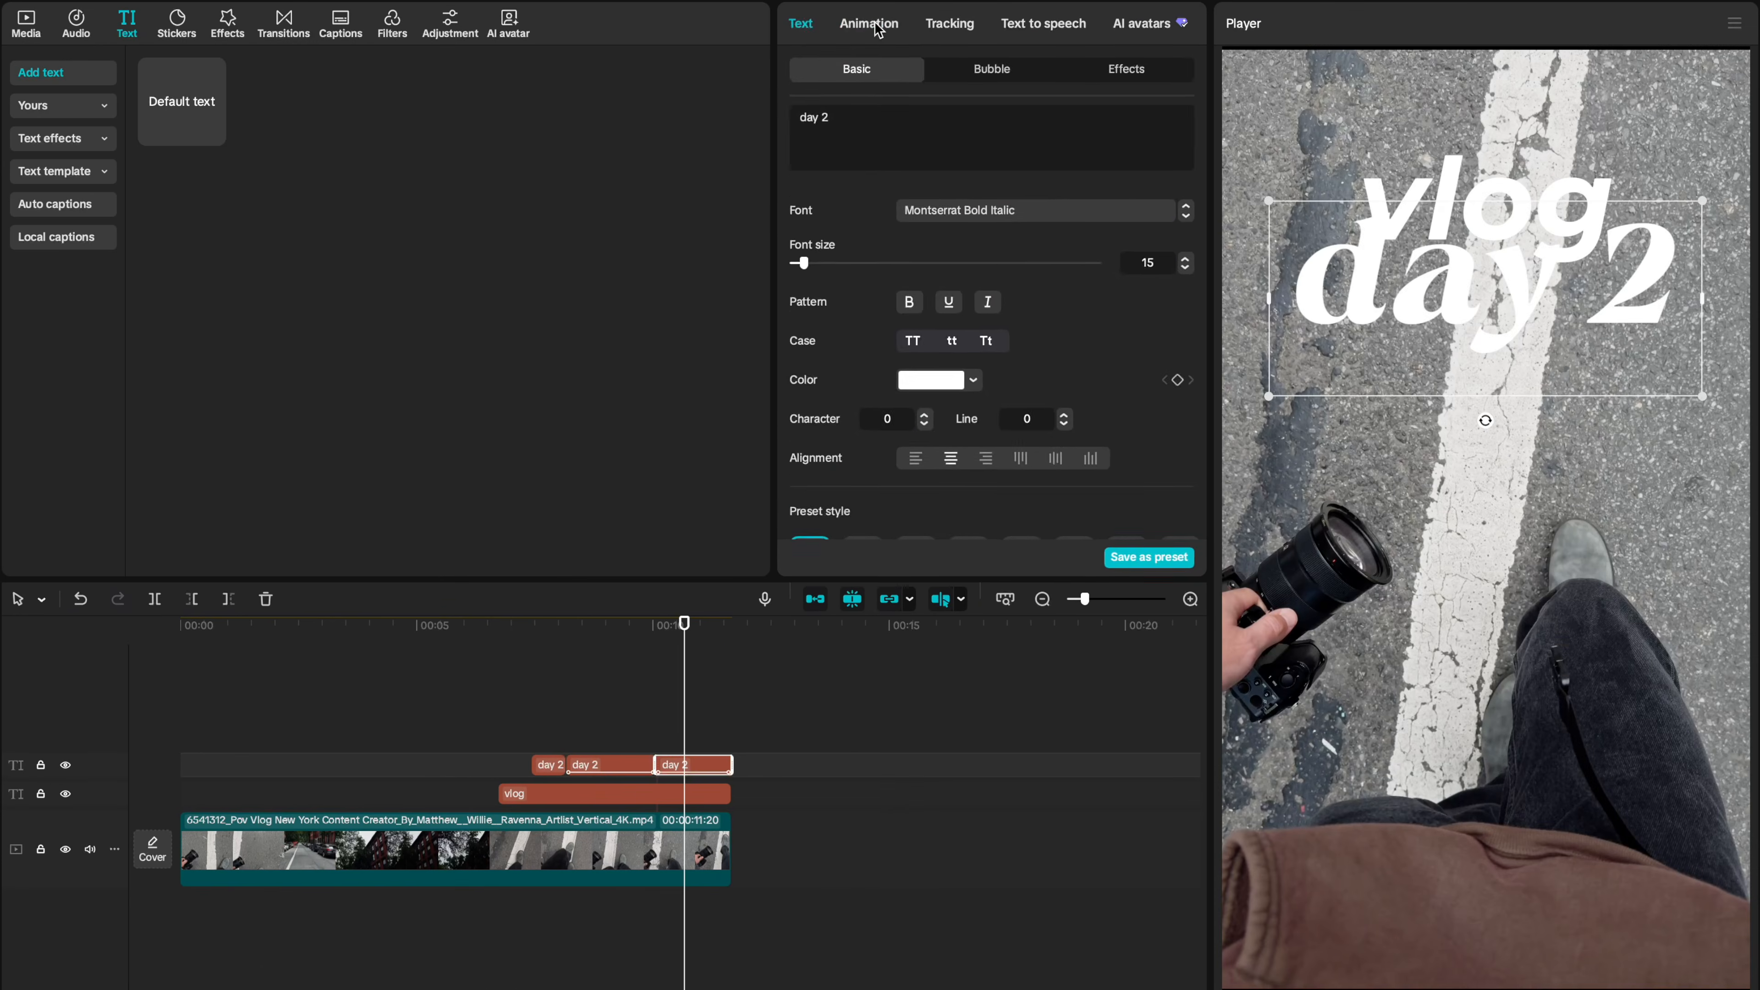
click(869, 23)
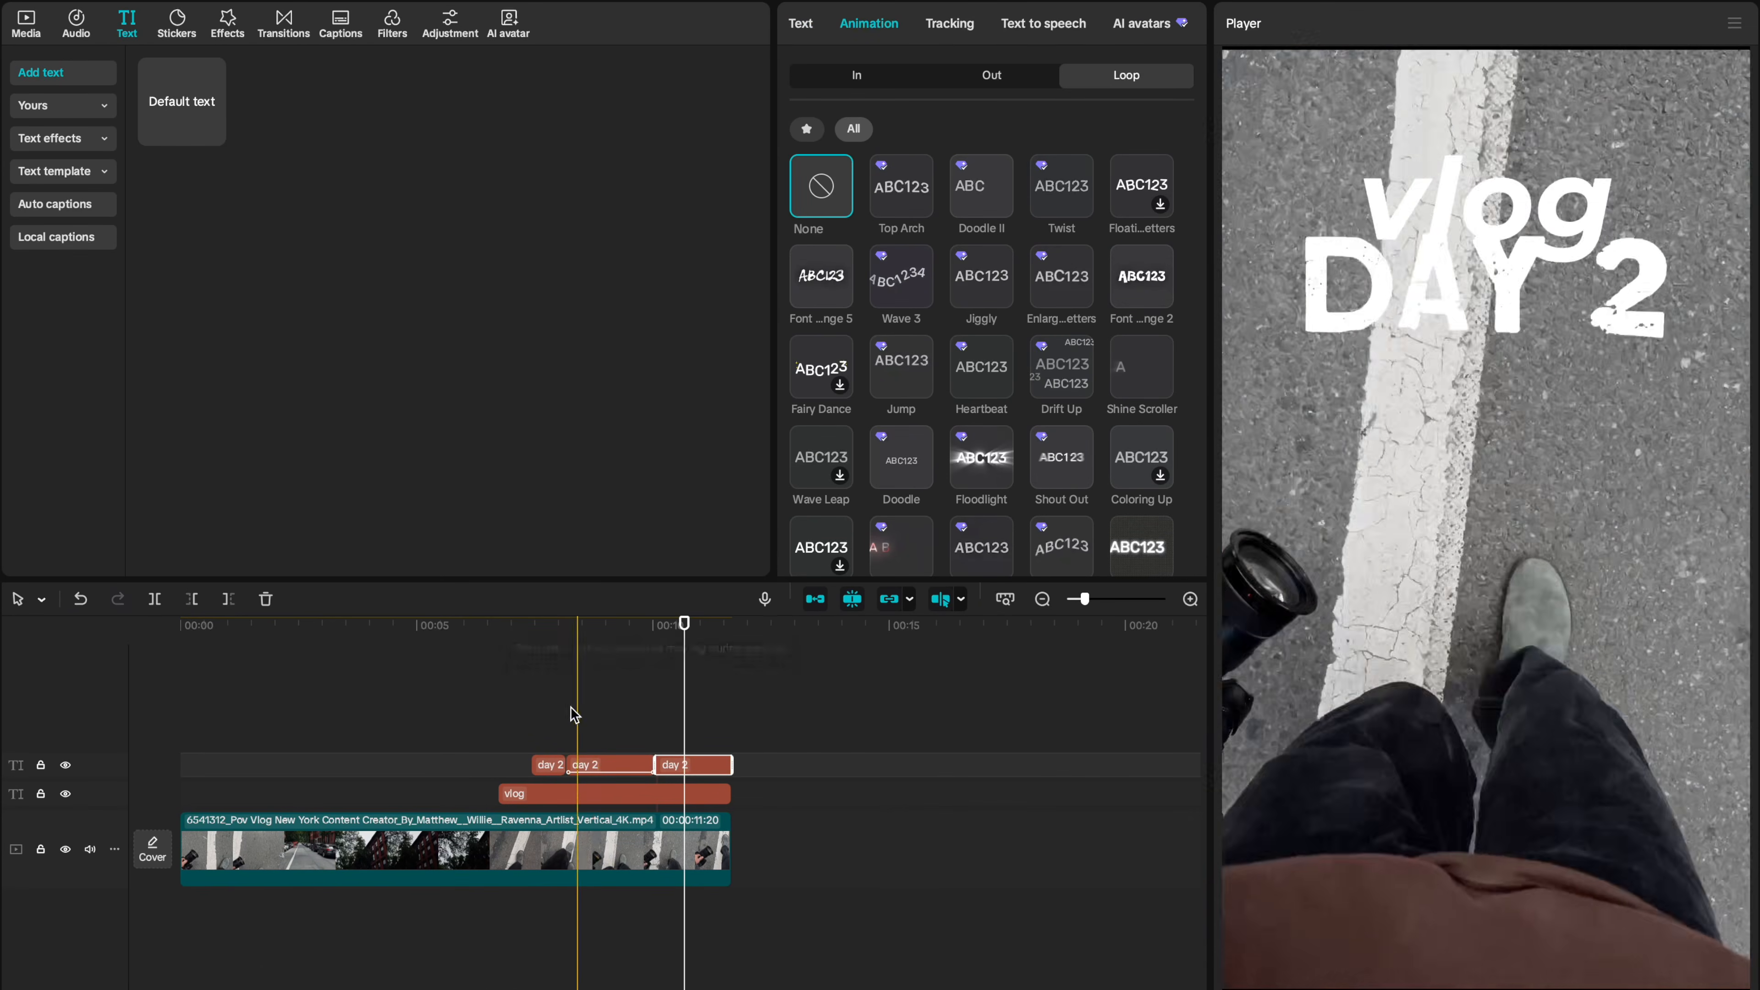
click(533, 717)
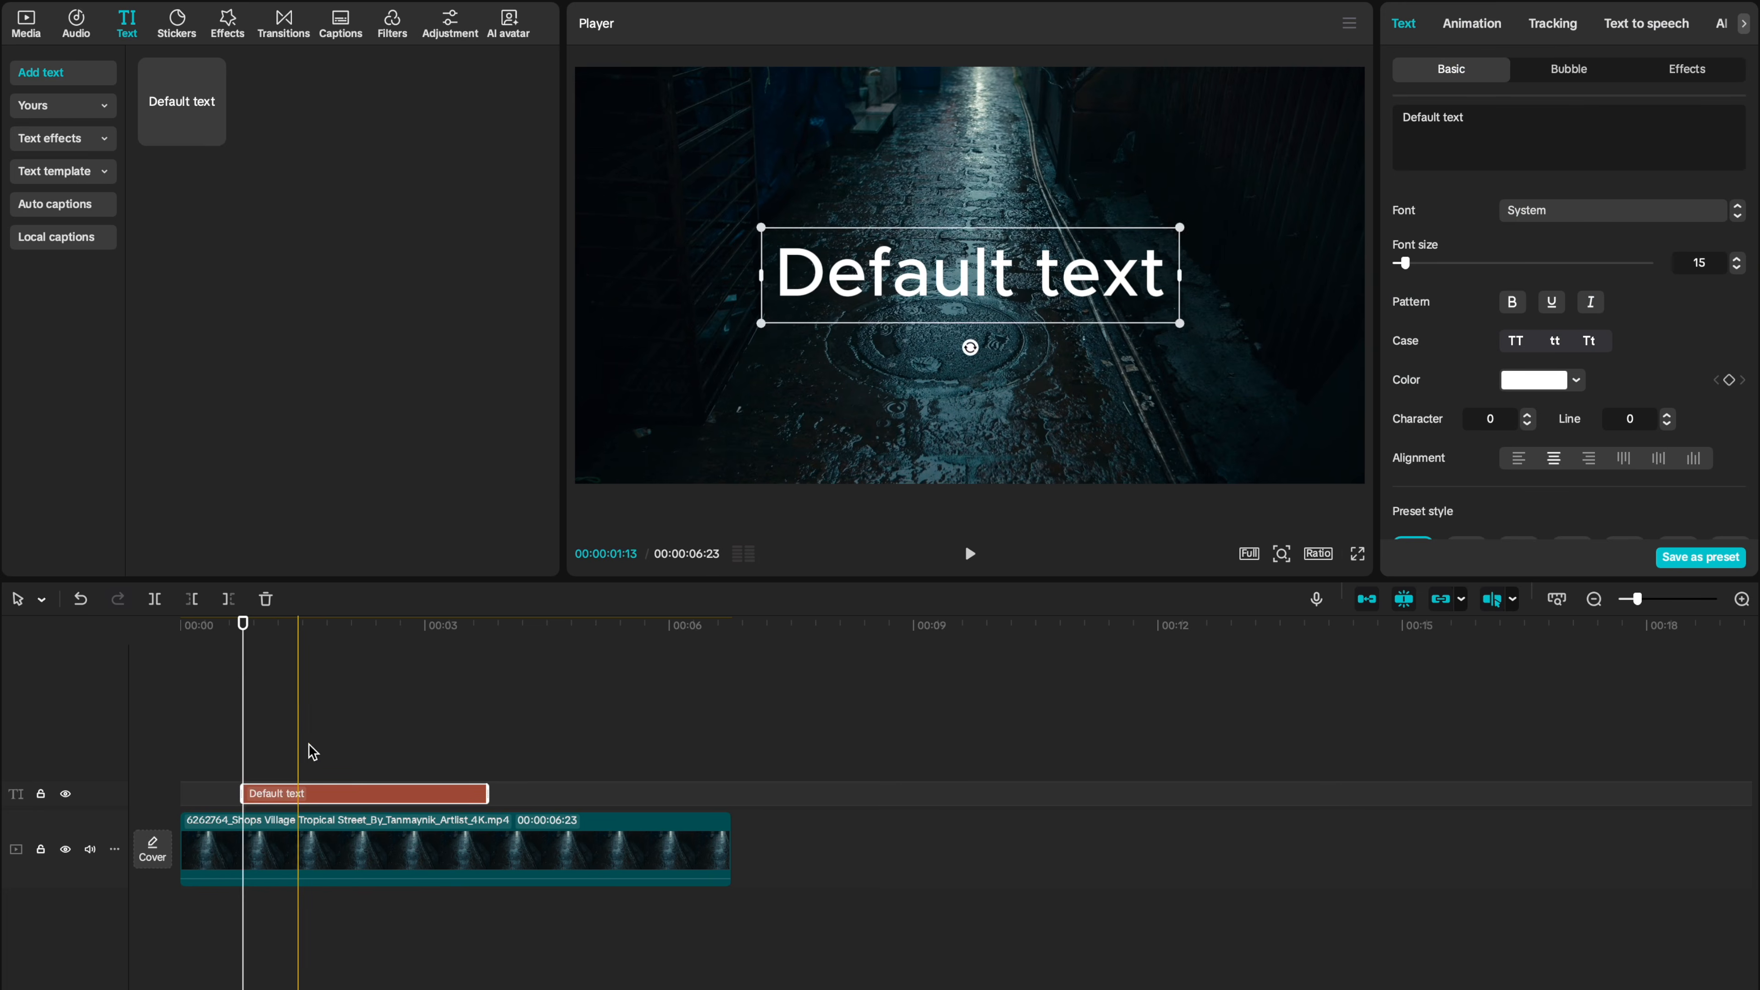
Replace the default text over the dark alley video with "smooth apple inspired animations".
click(365, 624)
click(365, 793)
click(1632, 160)
key(super+a)
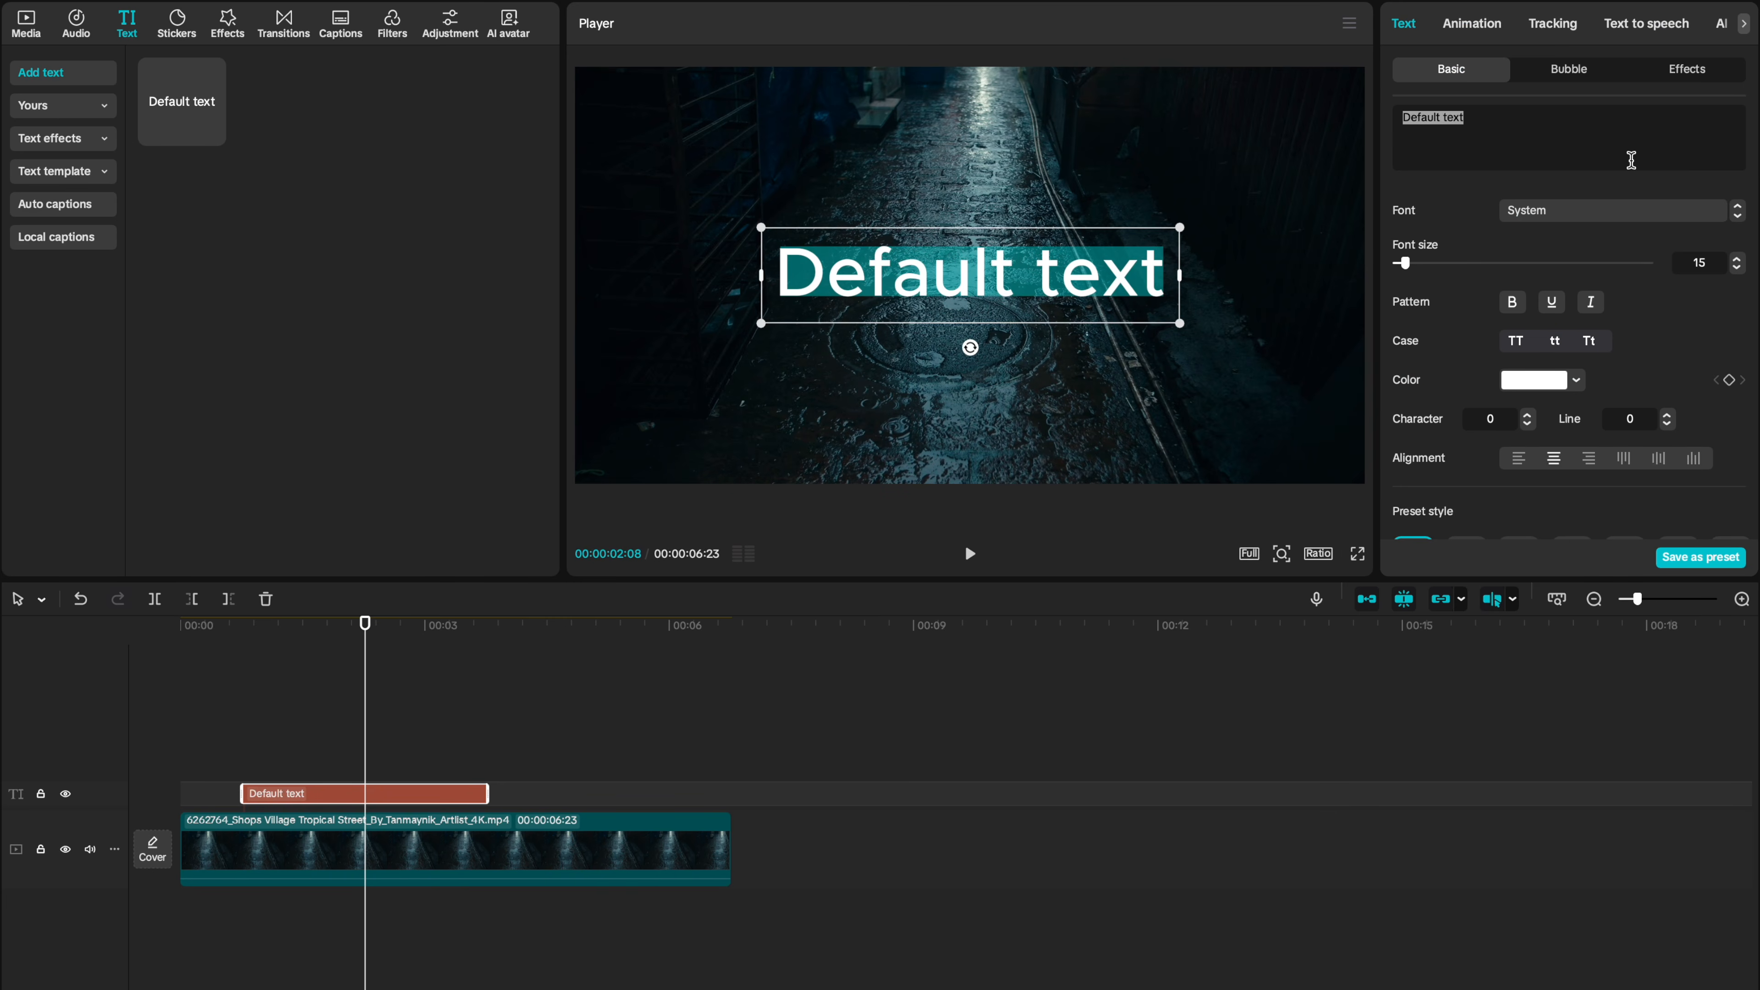
text(smooth apple inspired animations)
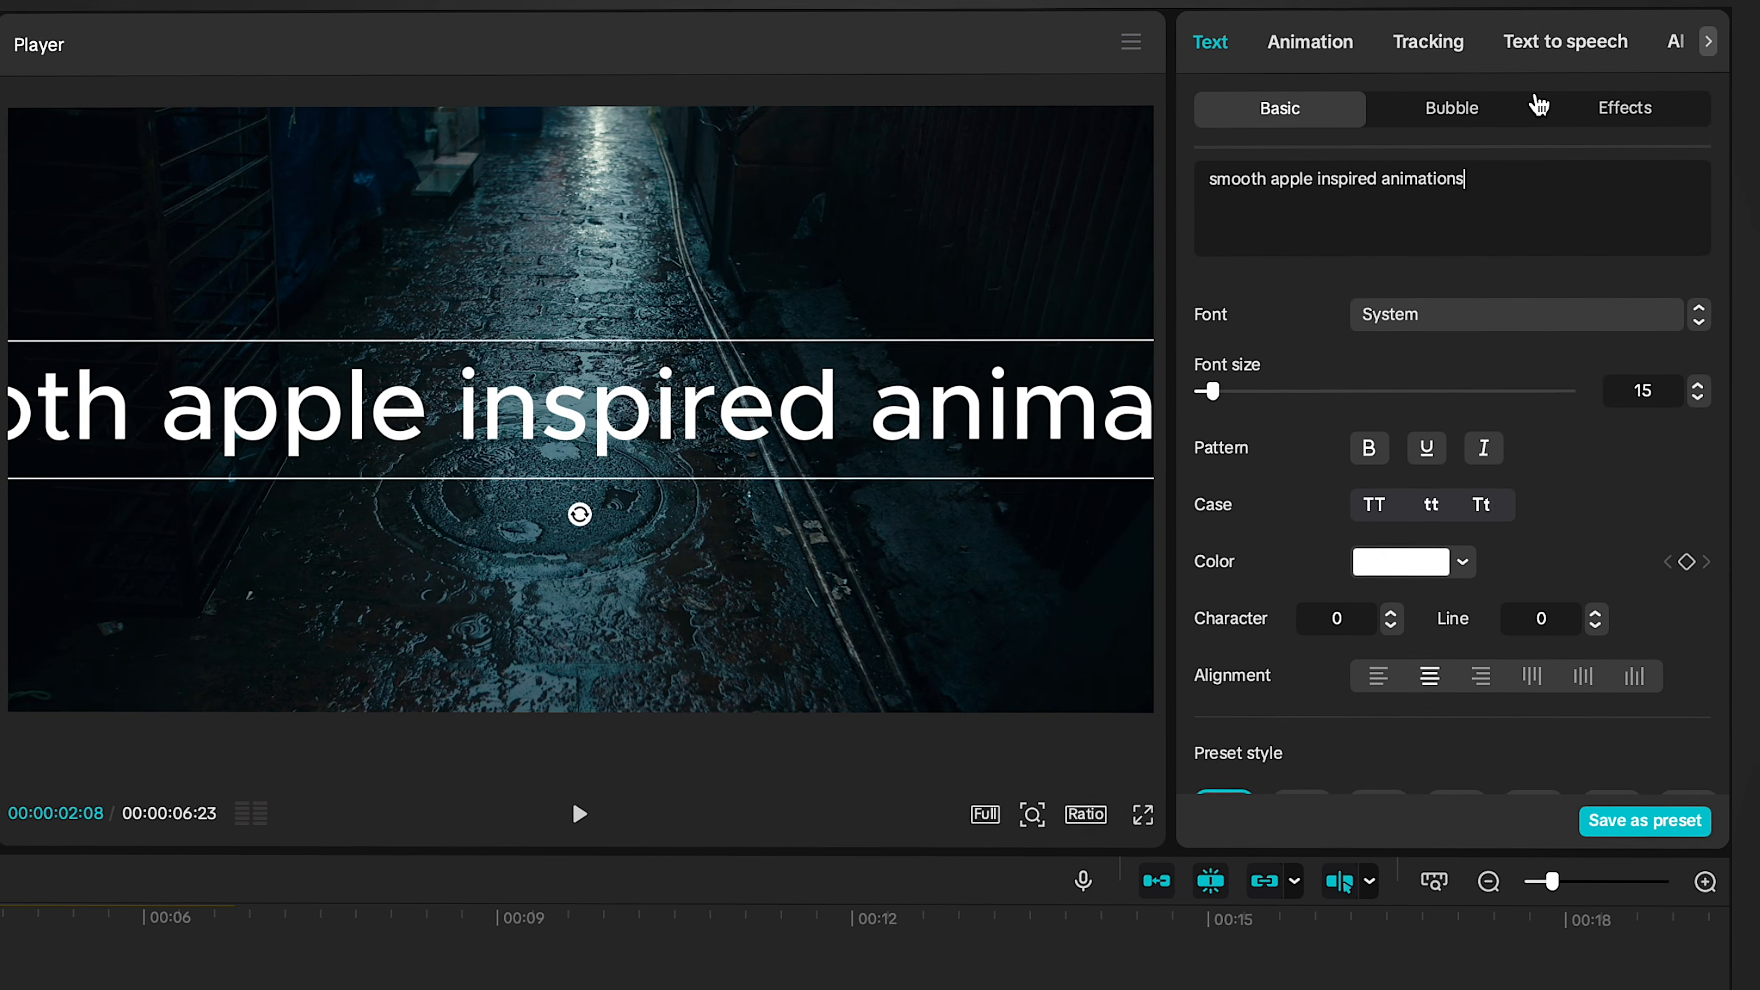
Generate speech from the title's text with the Jessie voice.
click(1548, 43)
click(1242, 222)
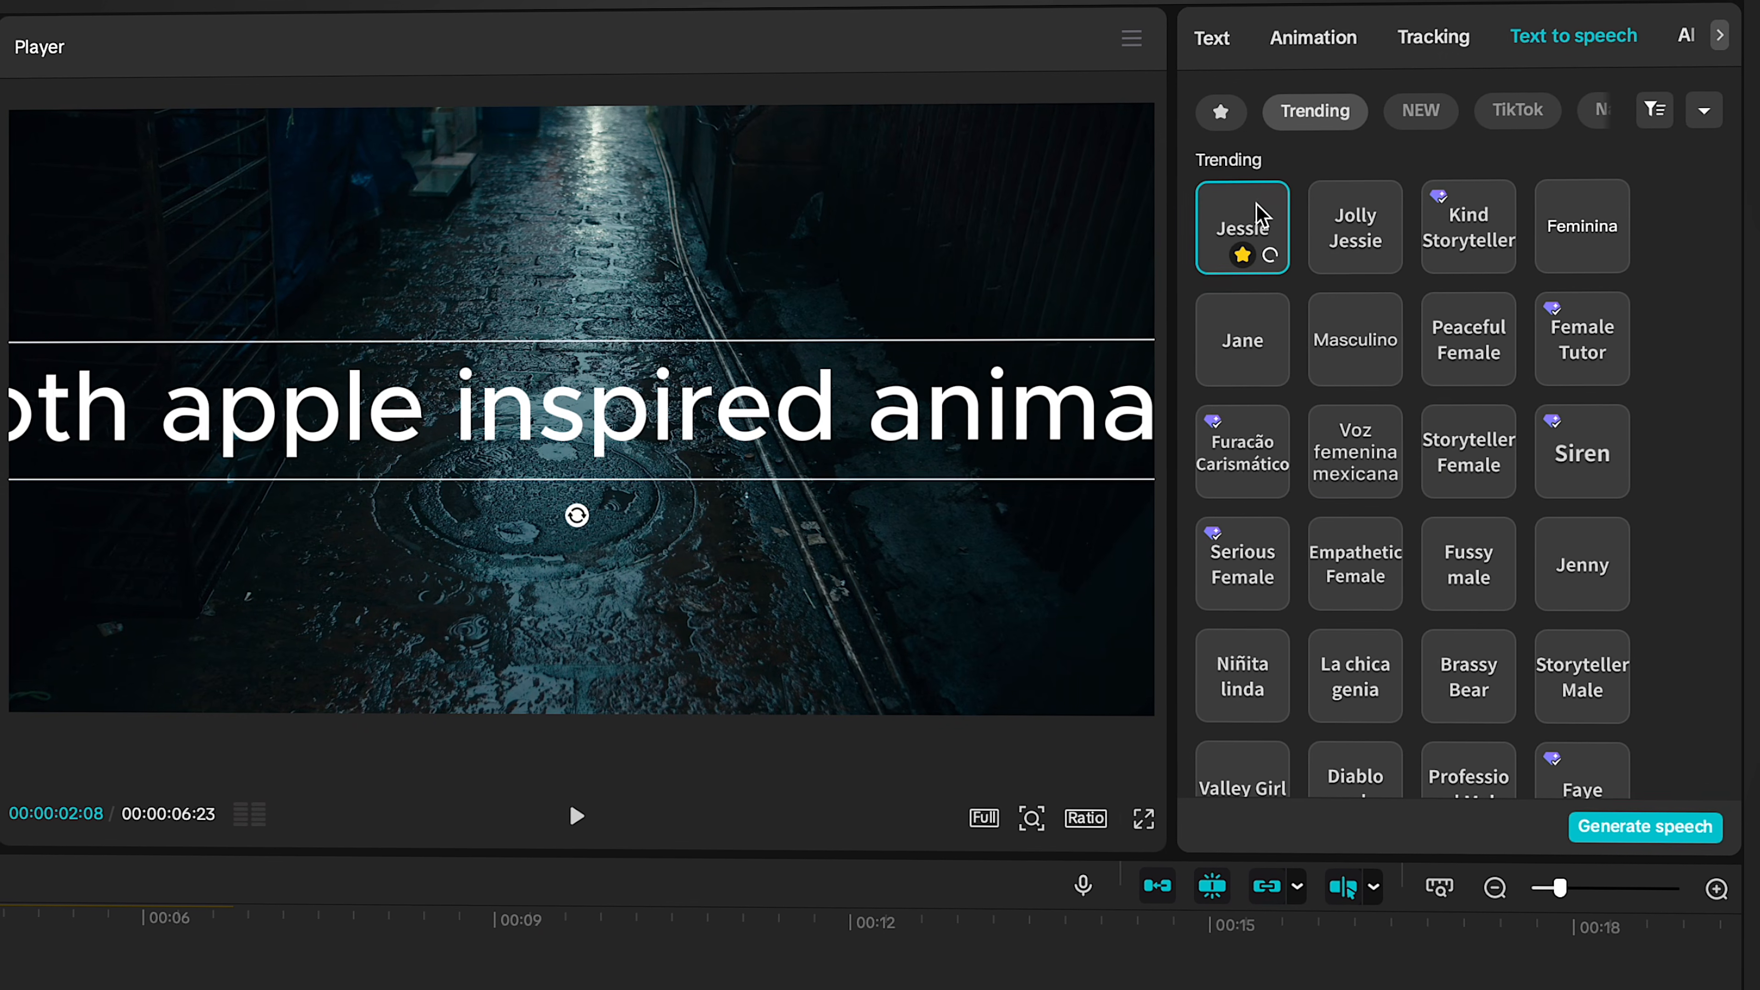
click(1672, 828)
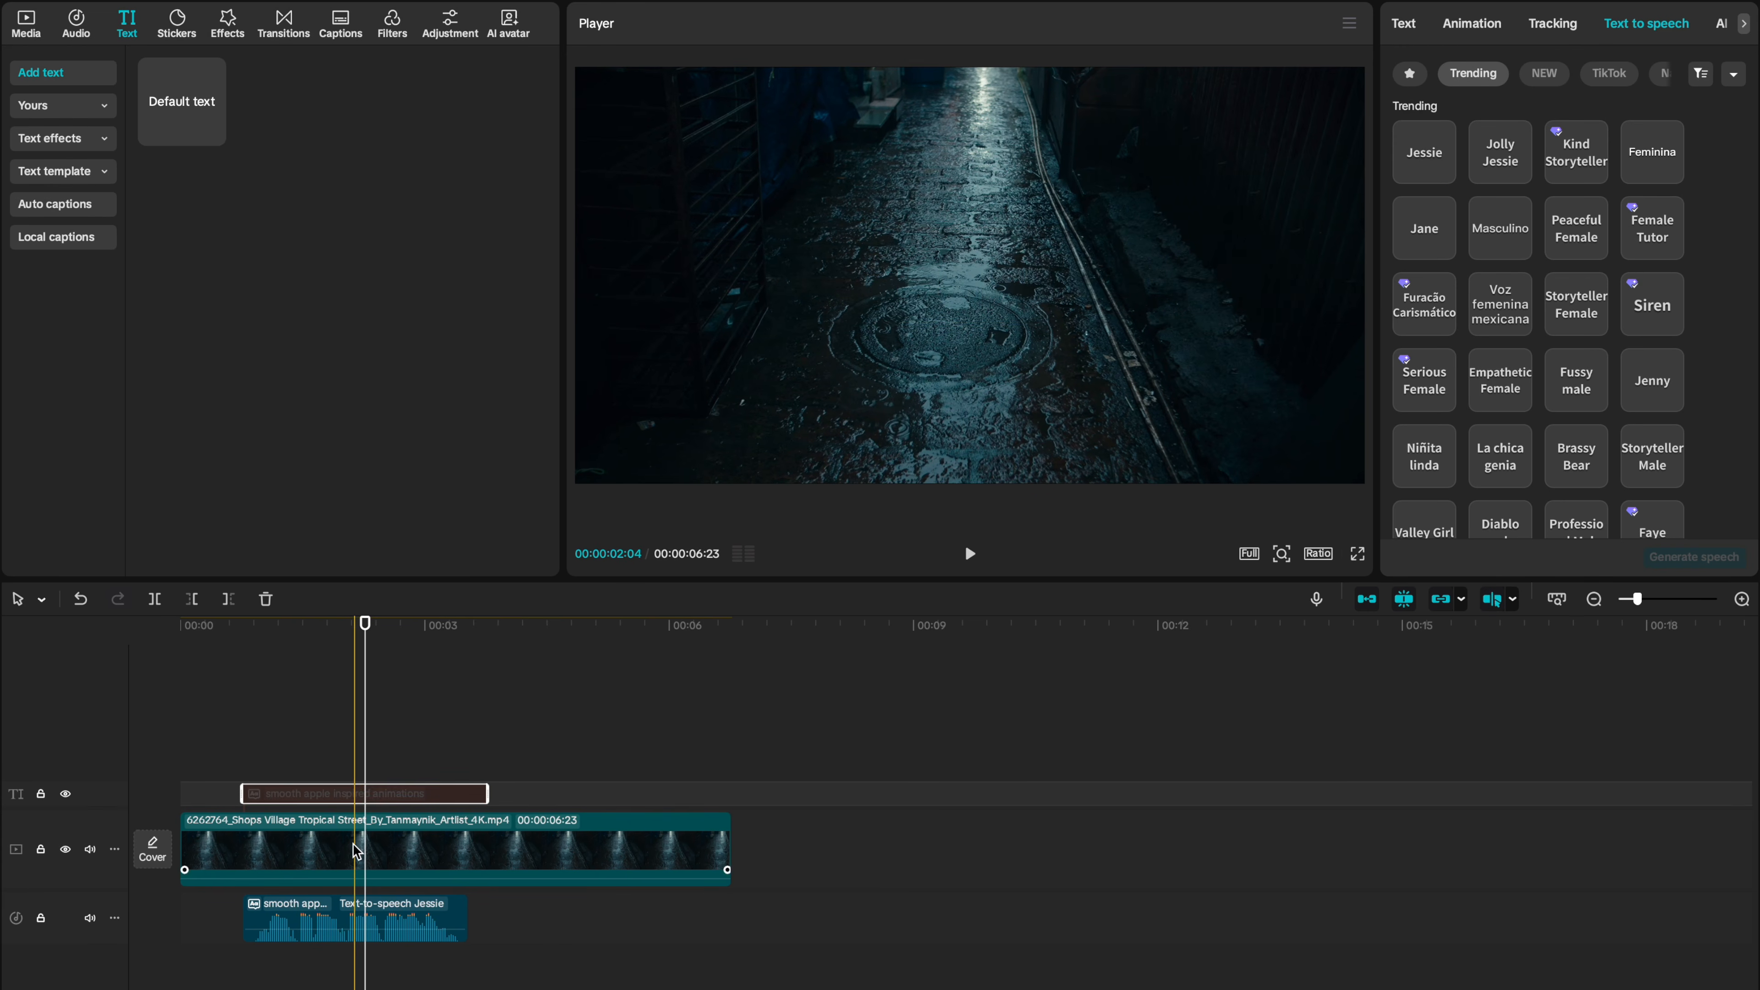
Generate English auto captions from the Jessie text-to-speech clip, with bilingual captions set to None.
click(356, 914)
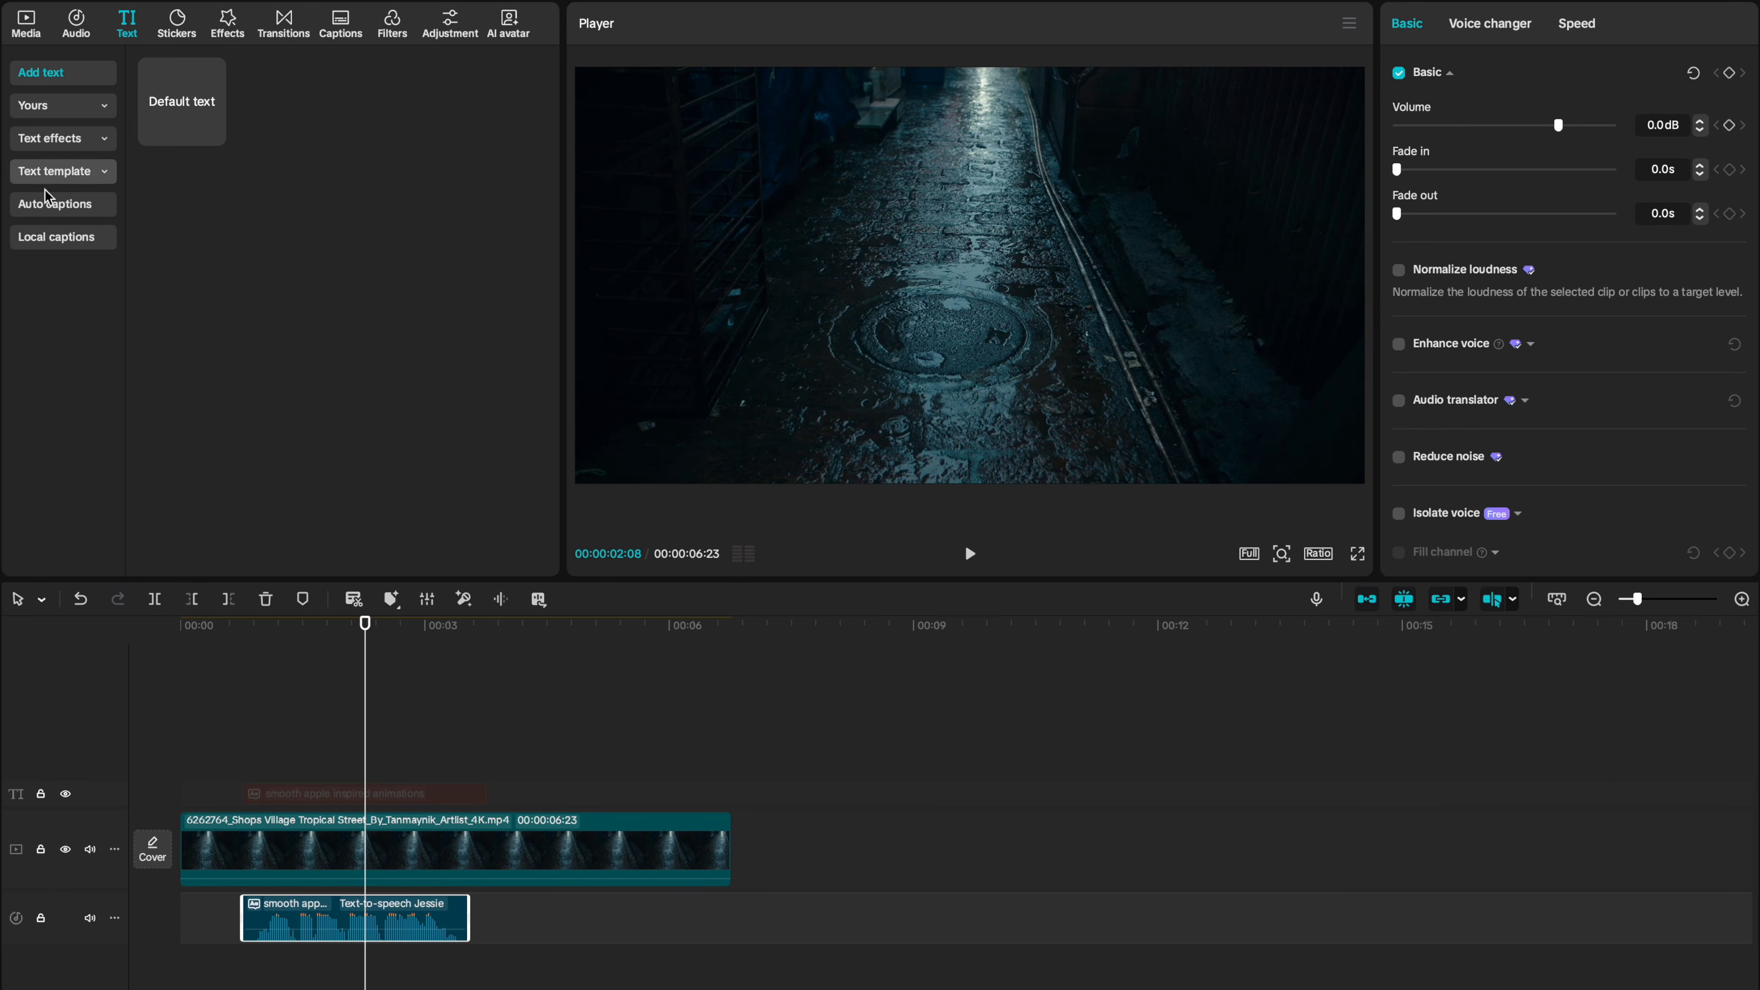
click(48, 200)
click(516, 559)
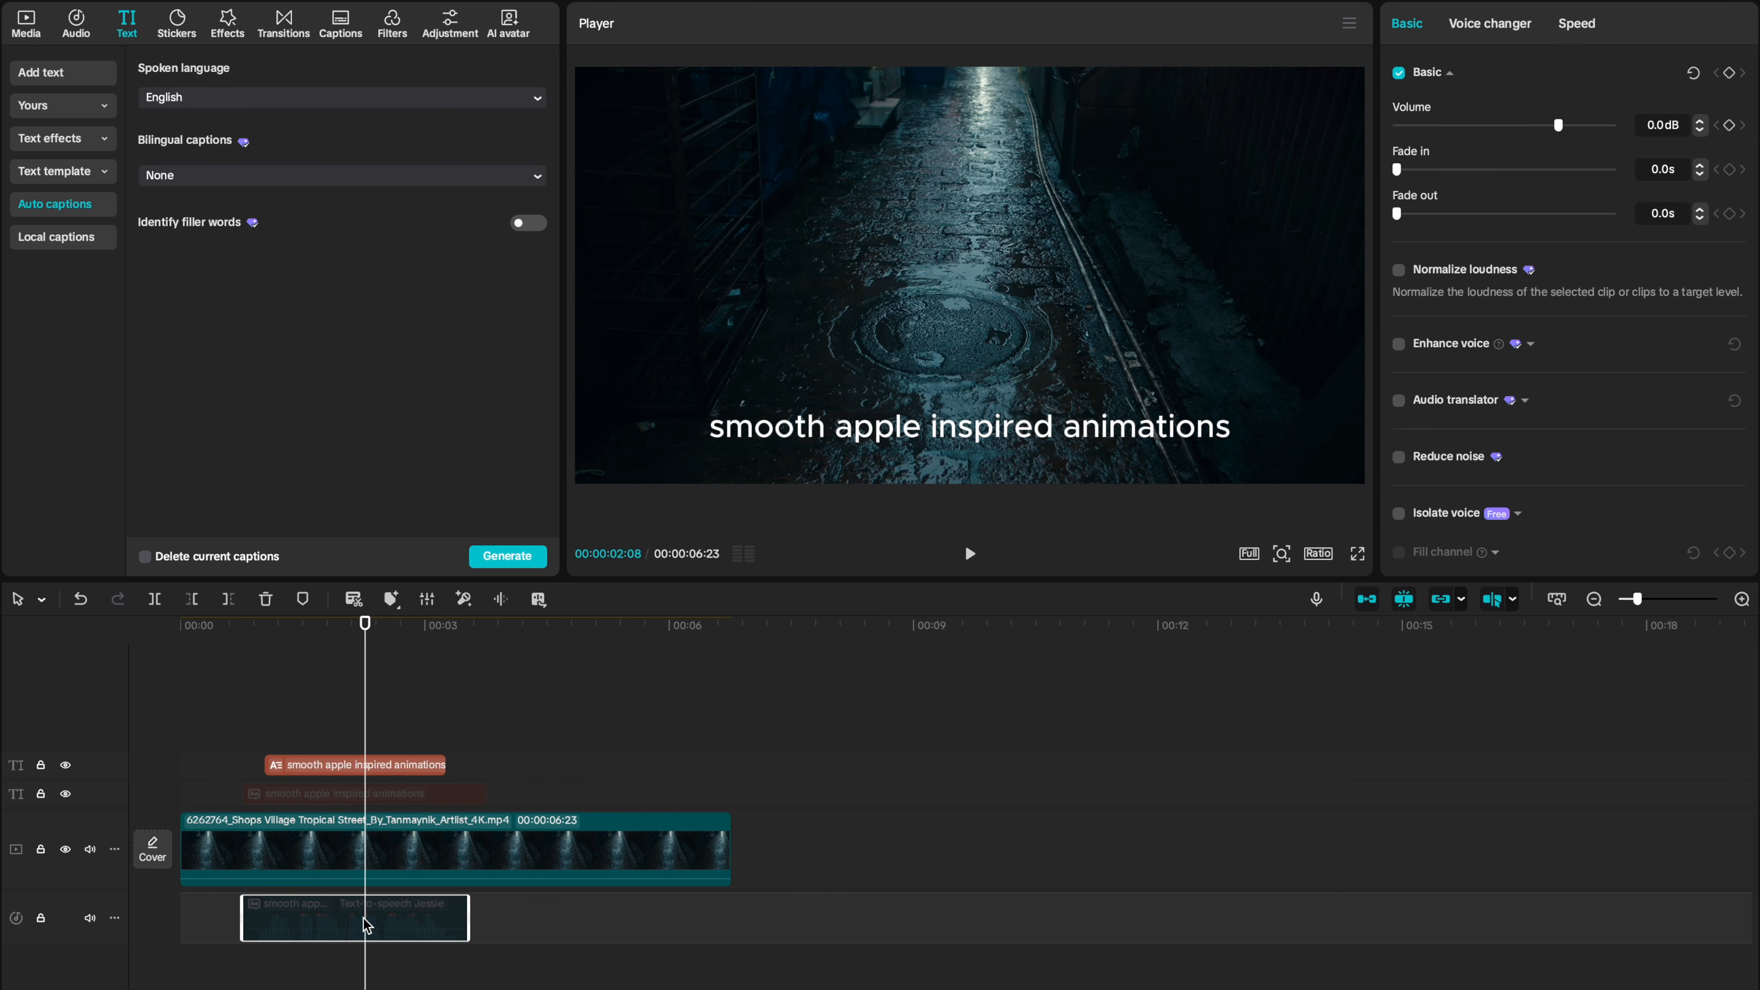
Apply the Slide Up caption animation to the generated "smooth apple inspired animations" caption.
click(352, 764)
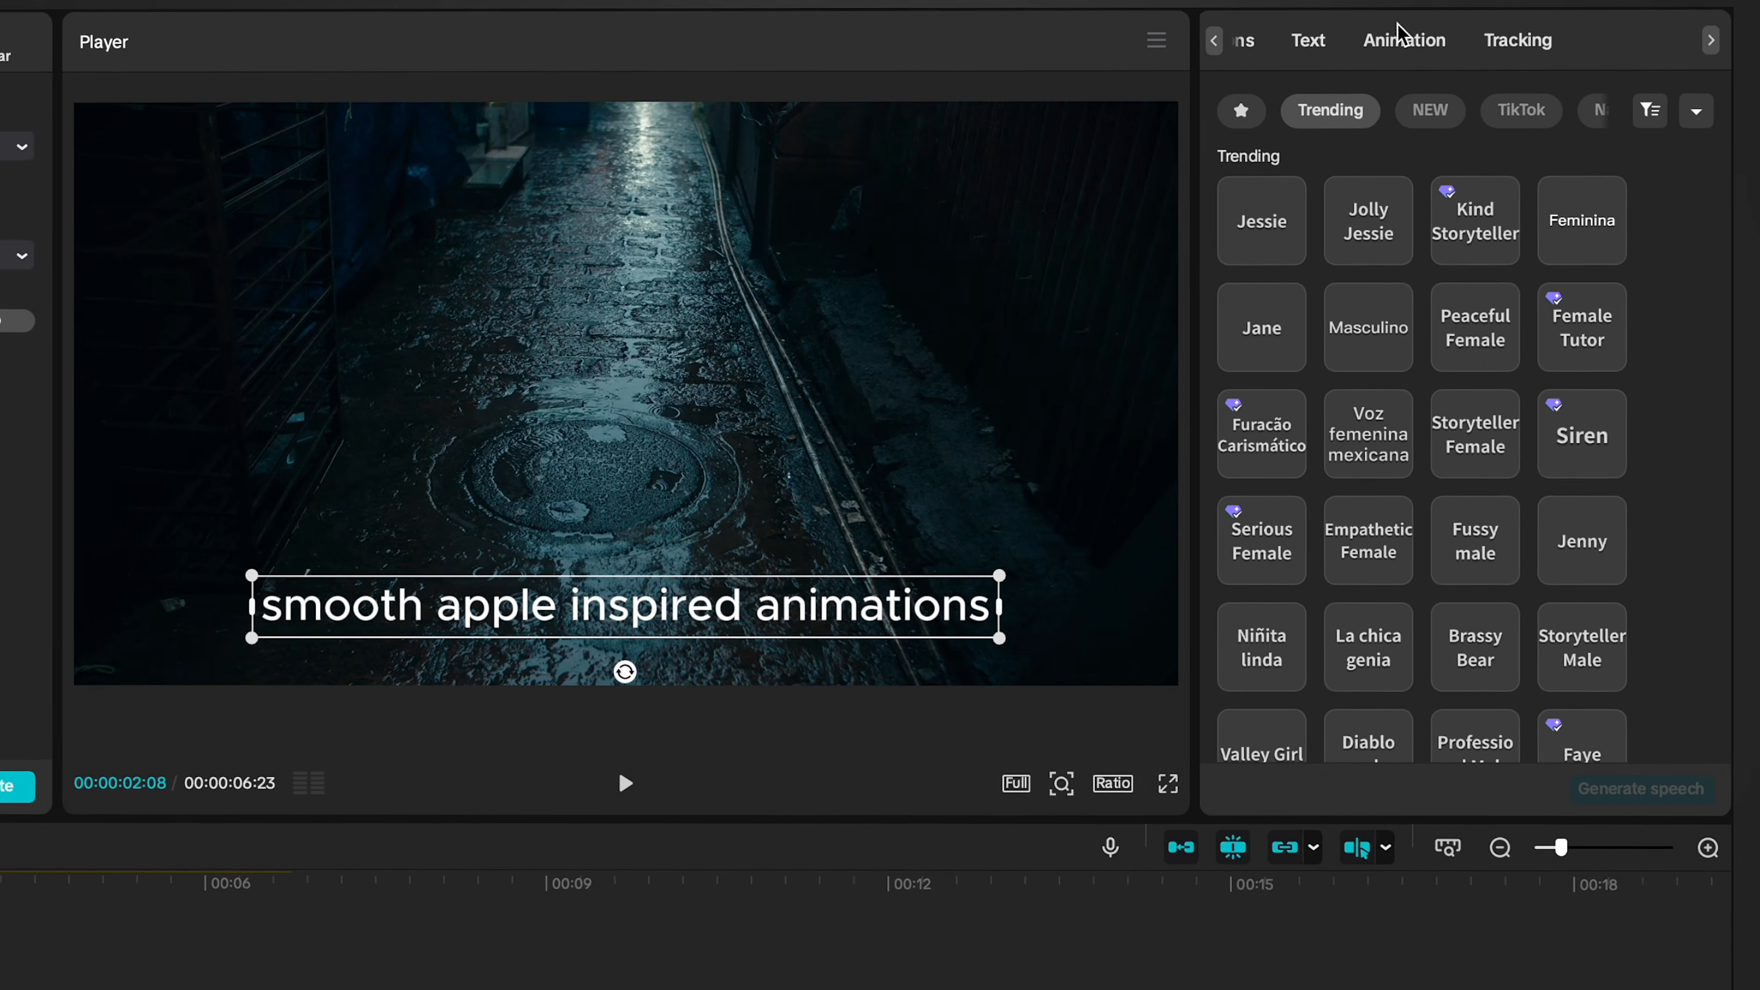
click(1523, 18)
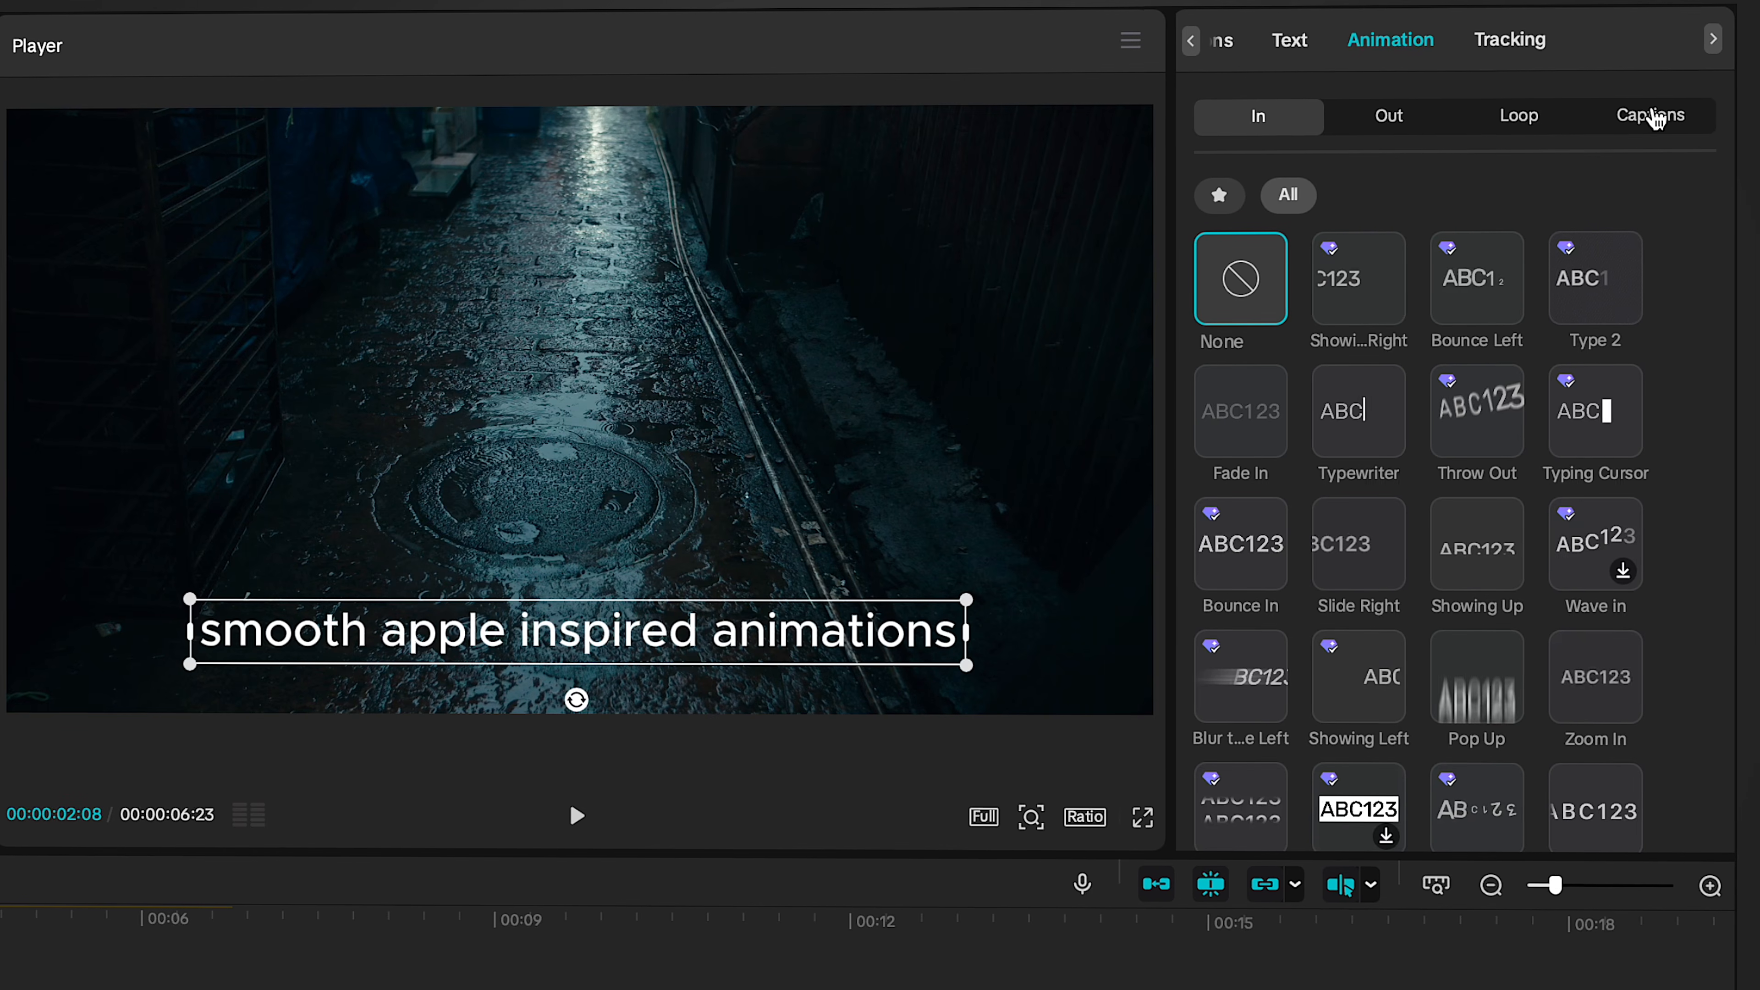
click(1654, 117)
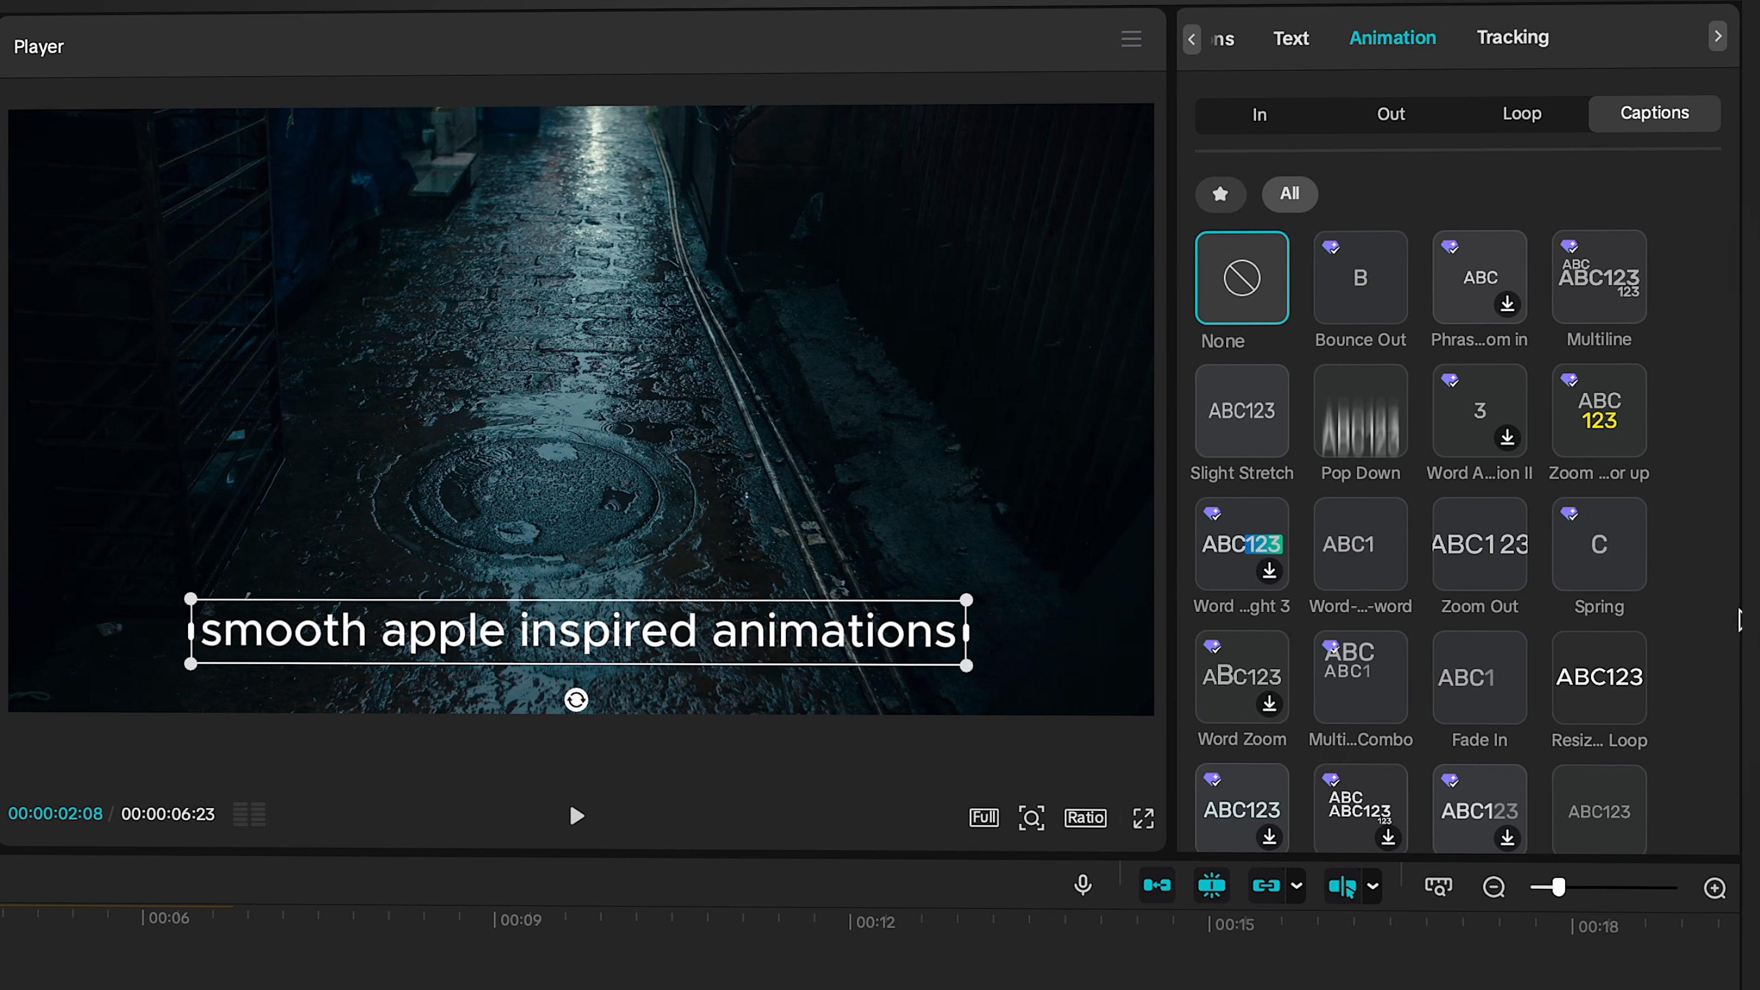
scroll(1689, 603, down, 5)
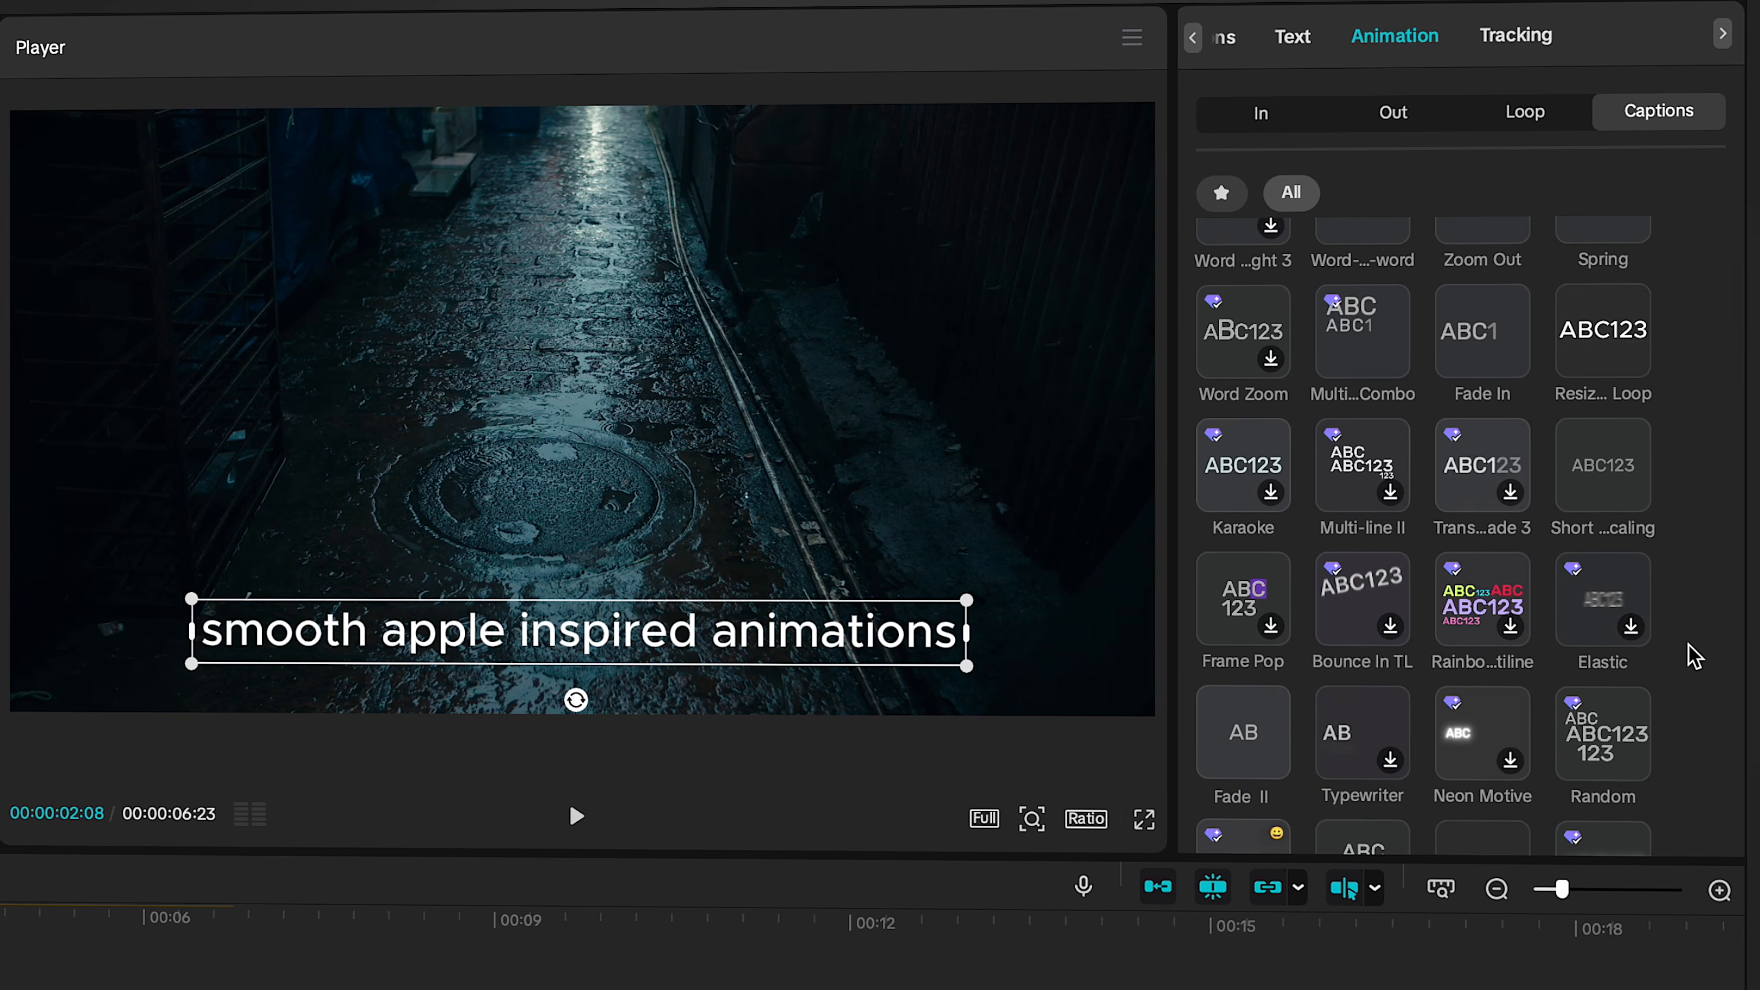
scroll(1694, 655, down, 5)
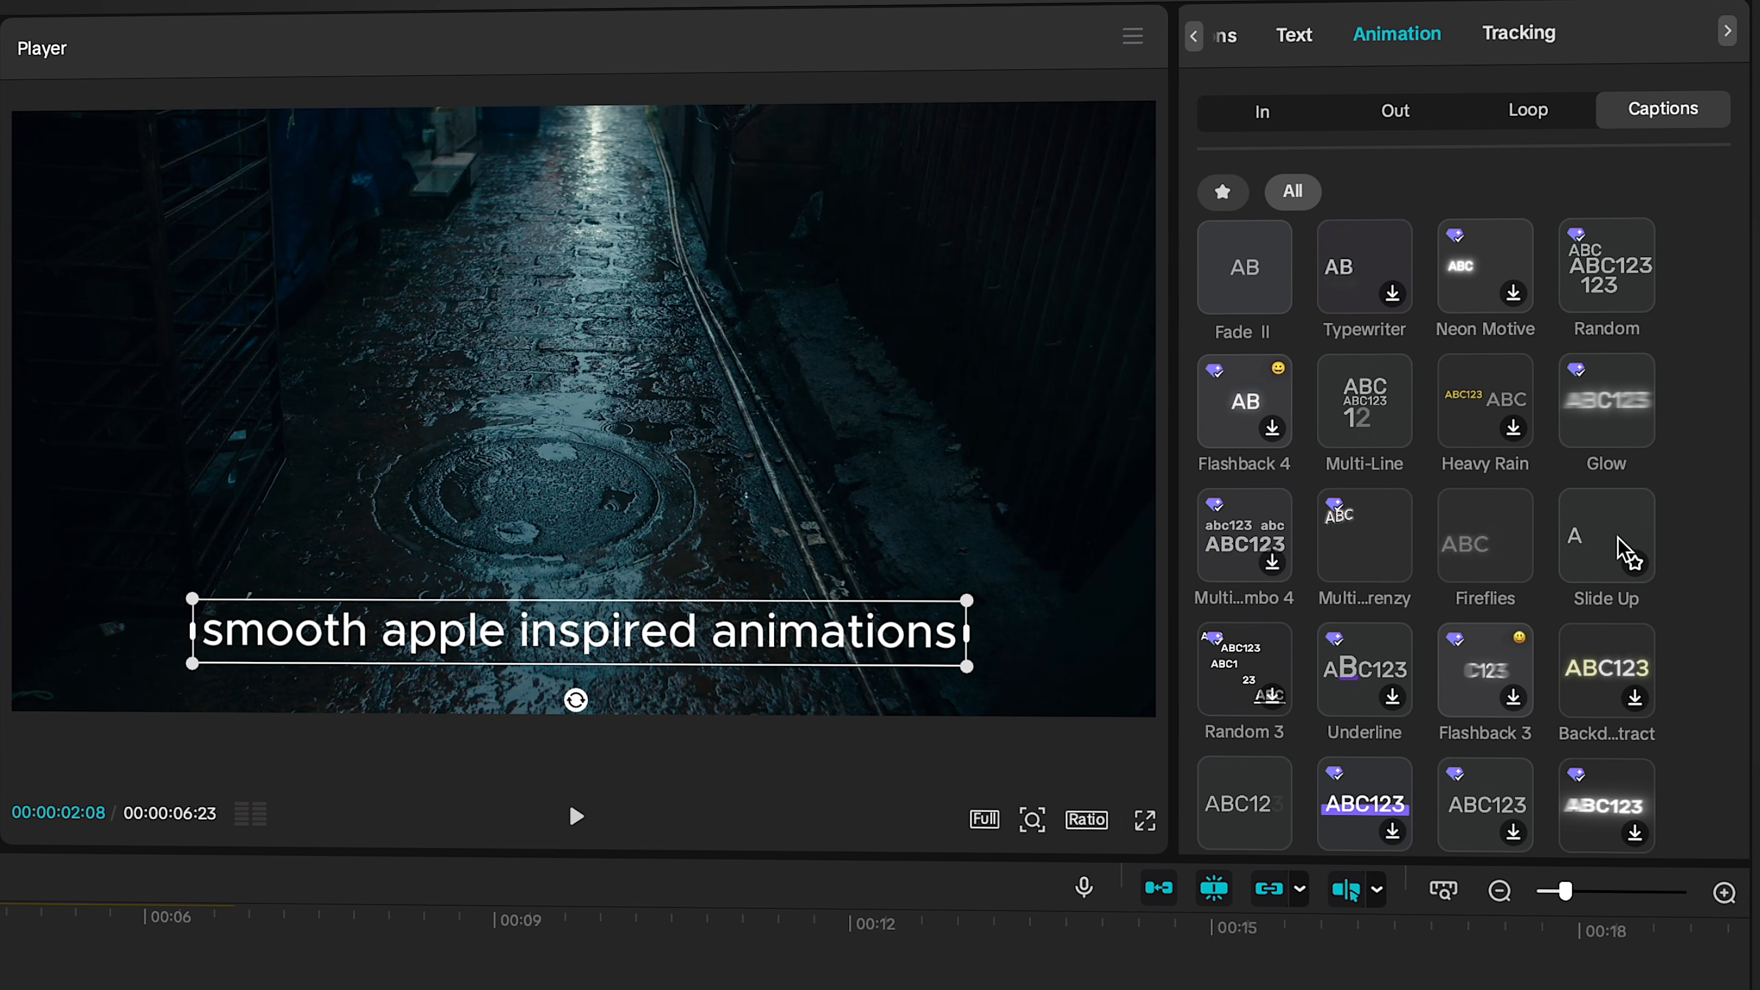
click(1628, 554)
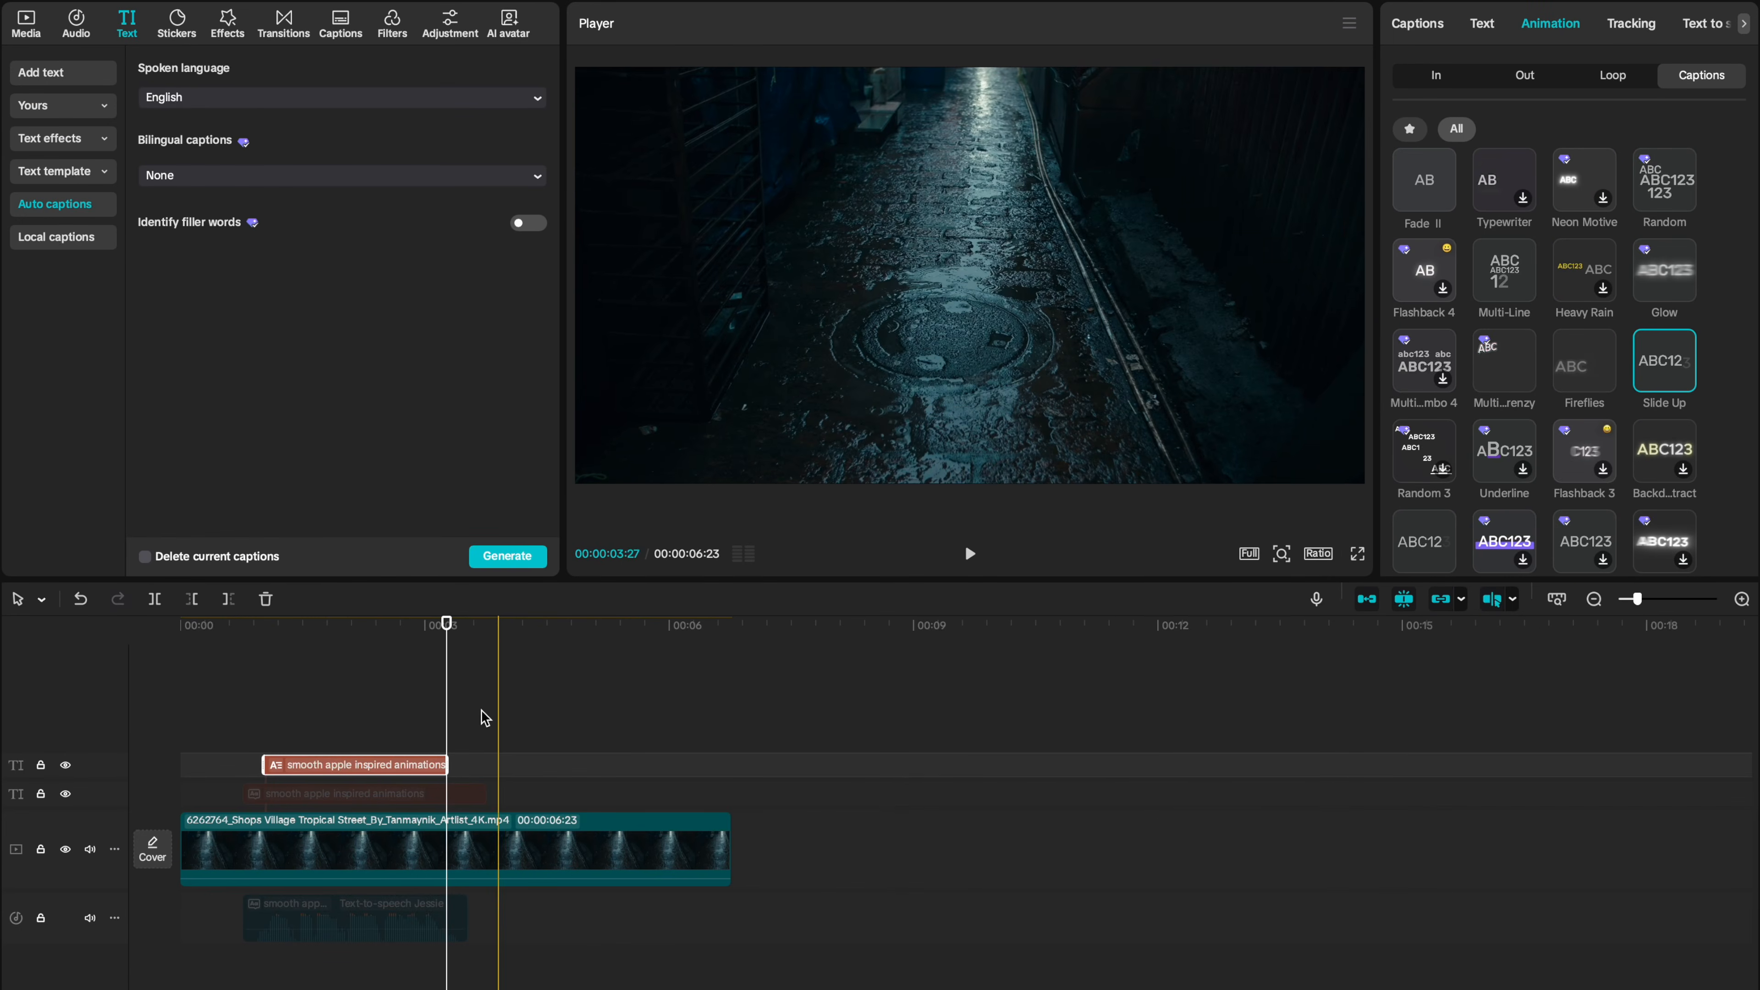
click(488, 715)
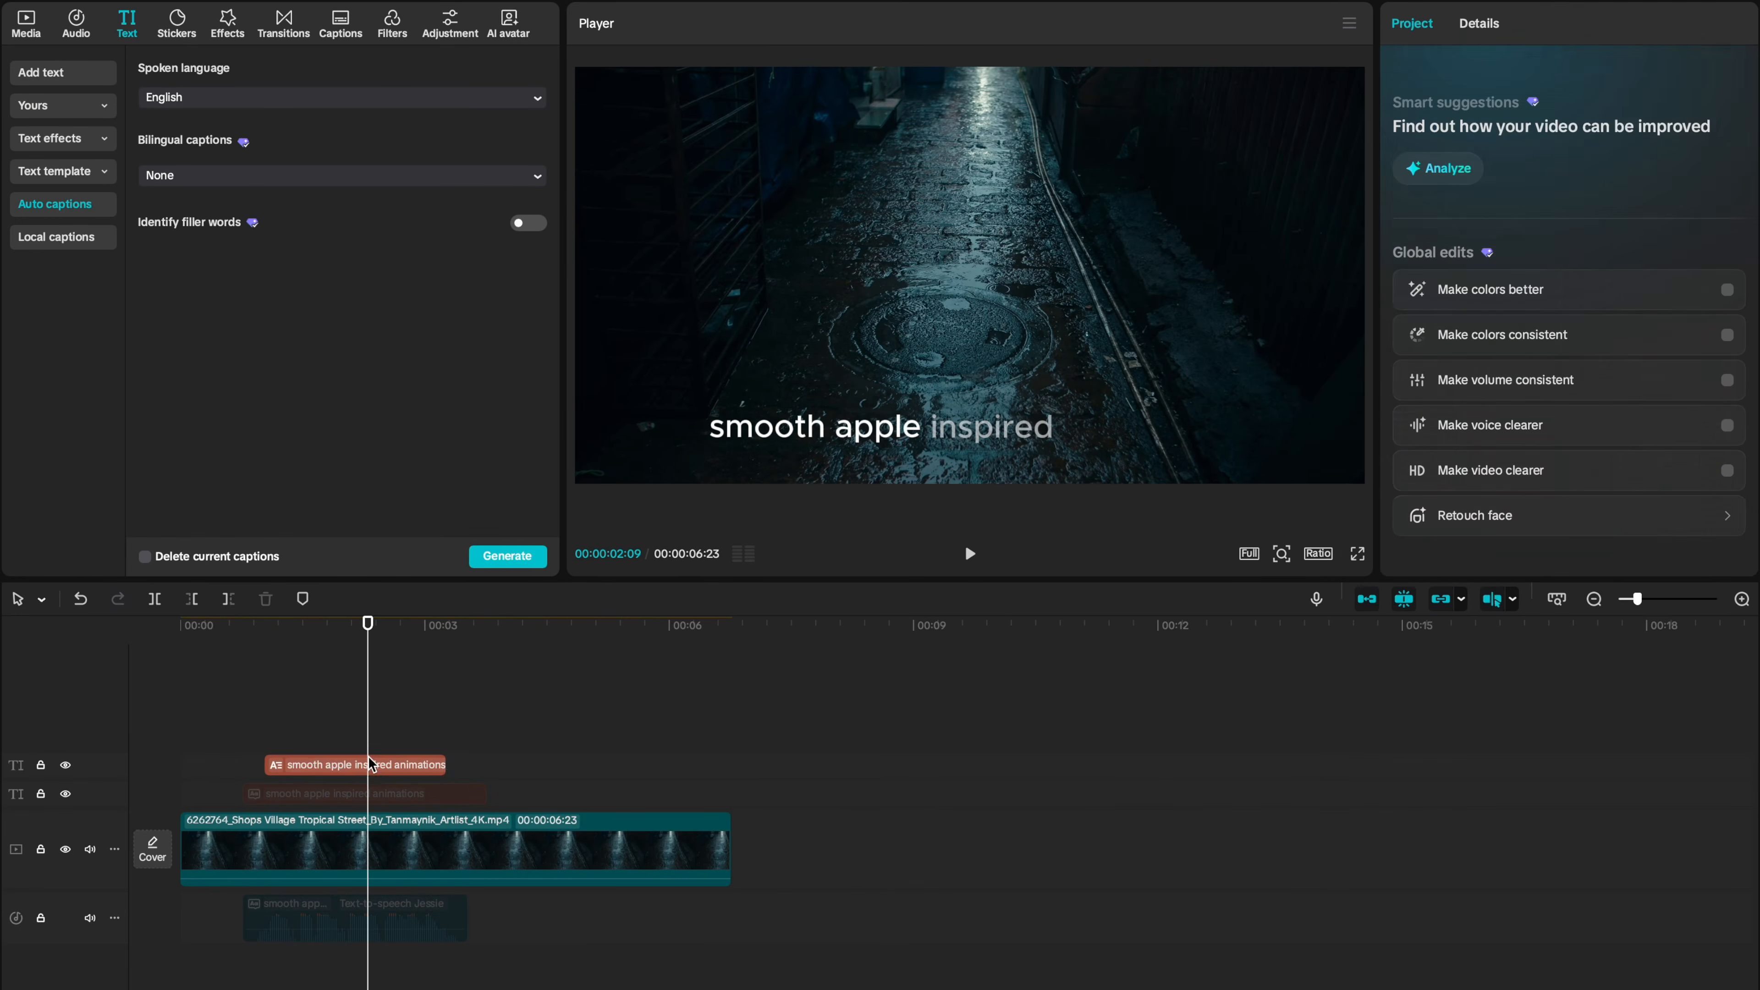
Set the caption's font to Montserrat Bold Italic, increase its font size and move it up toward the middle of the frame.
click(372, 768)
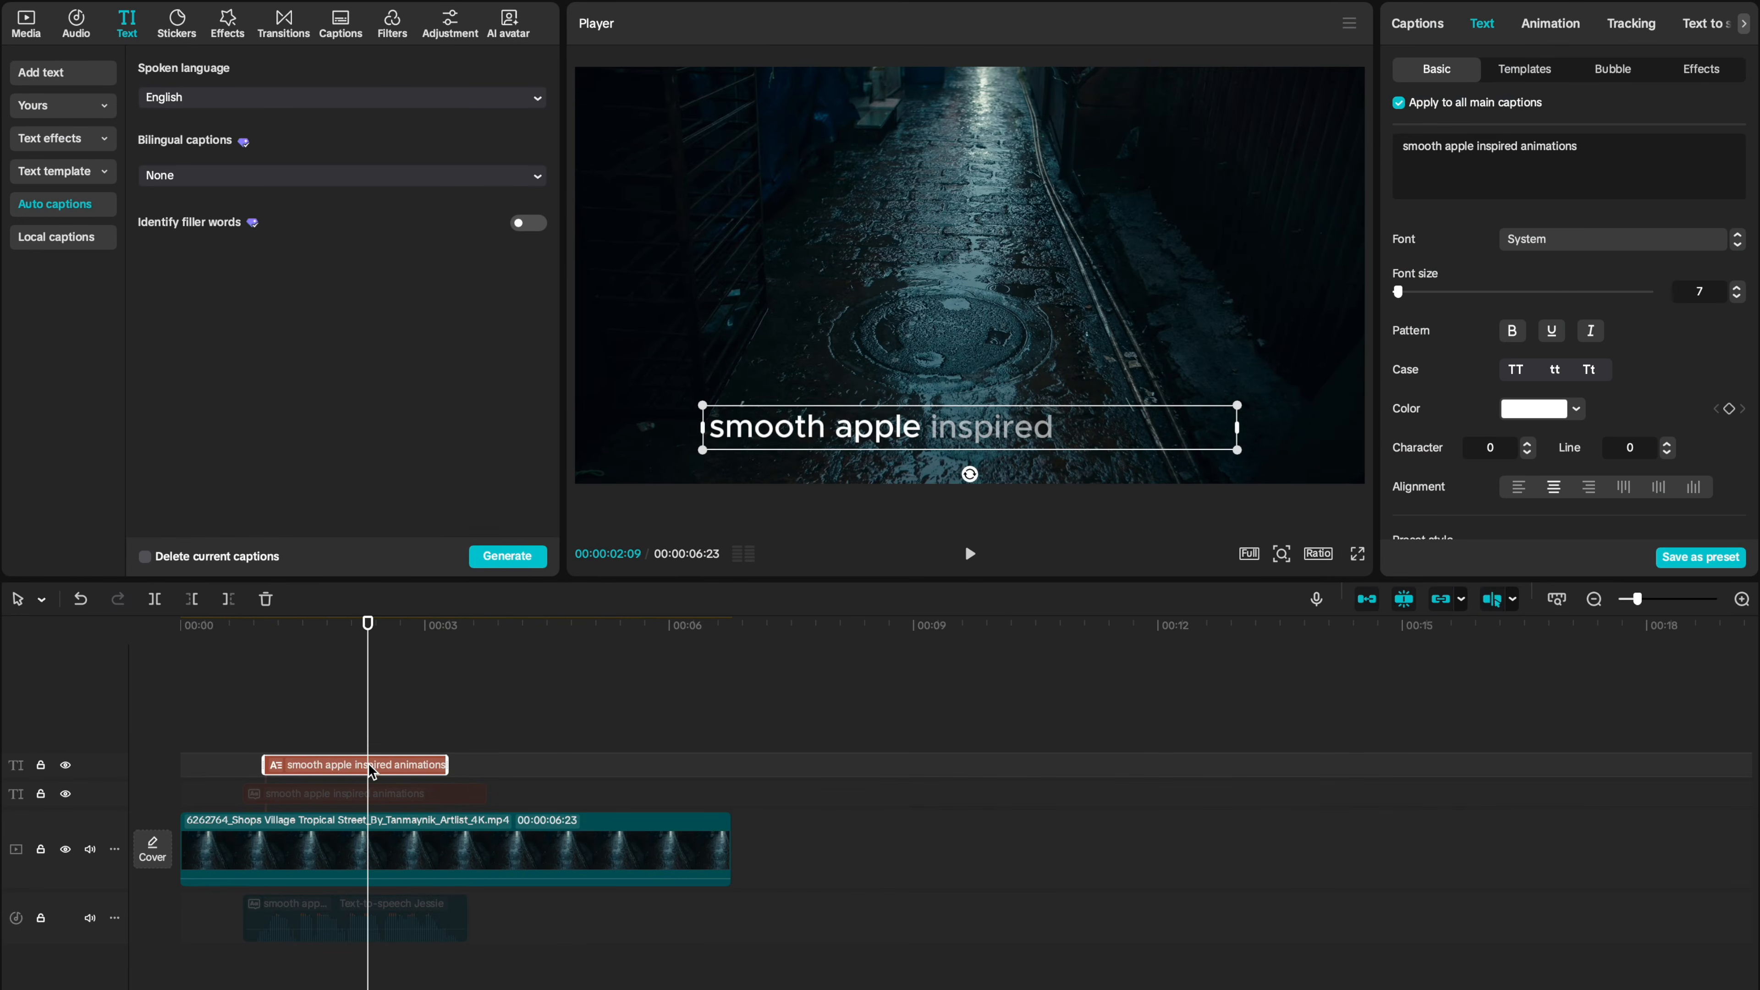
click(1615, 241)
click(1602, 336)
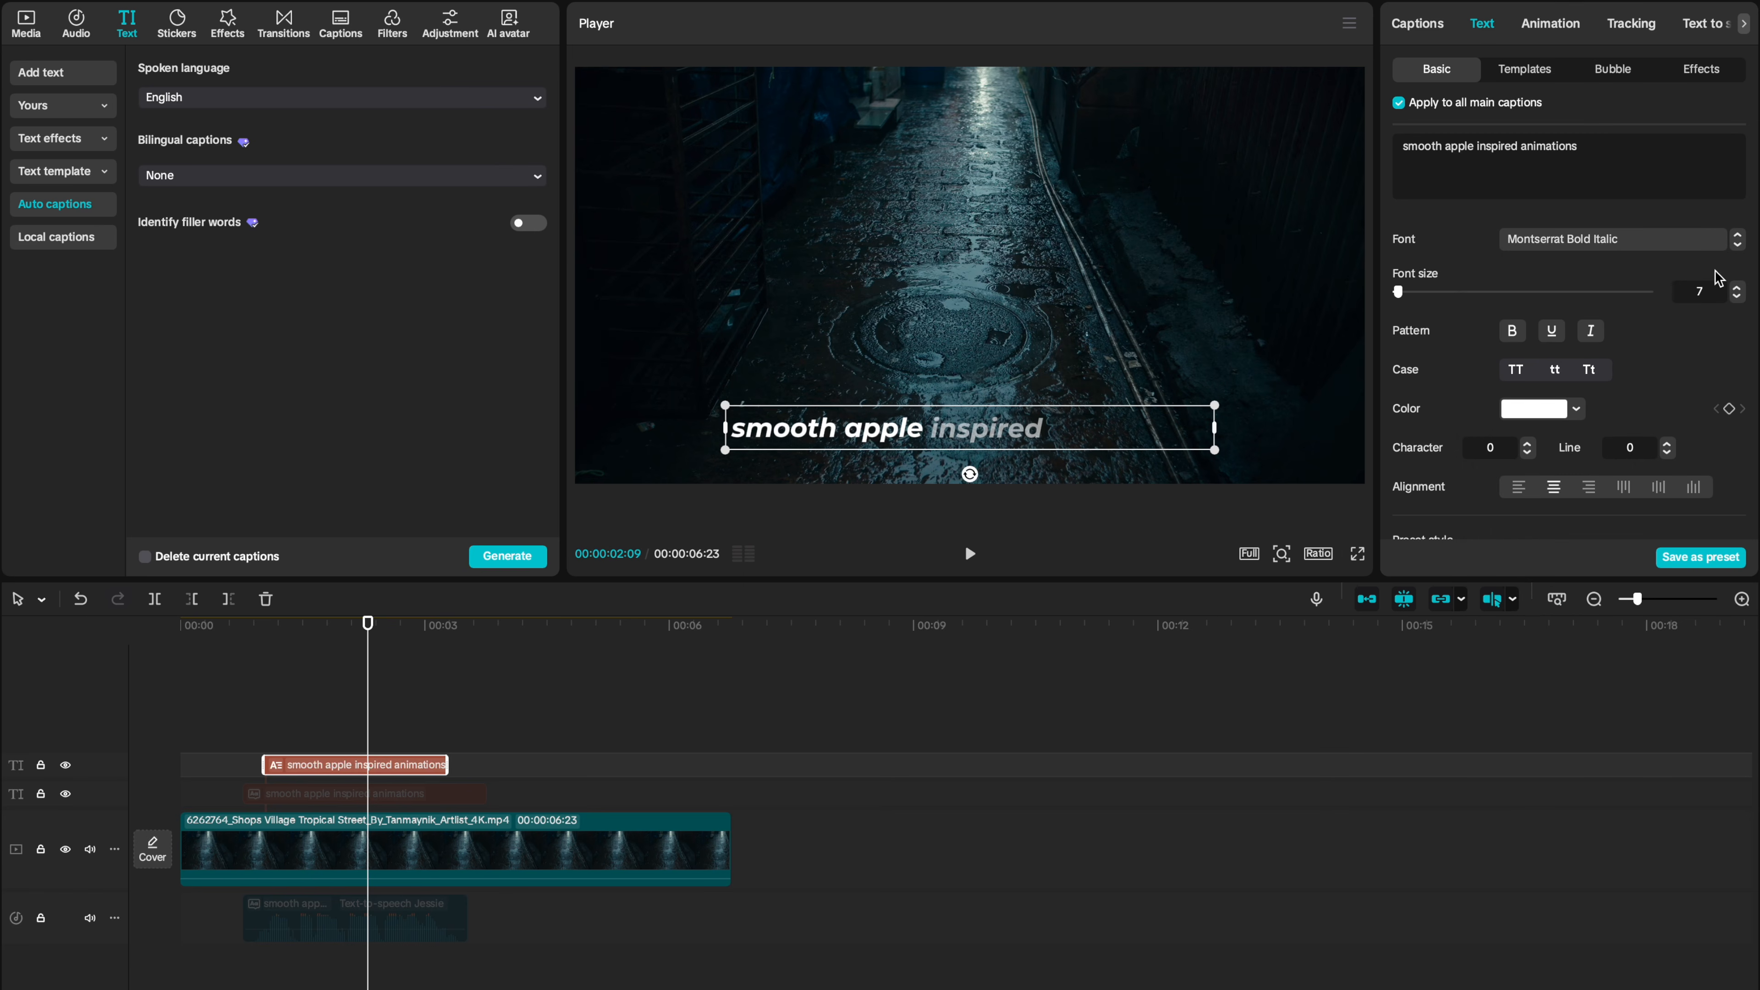
click(1737, 286)
drag(1155, 393, 1155, 303)
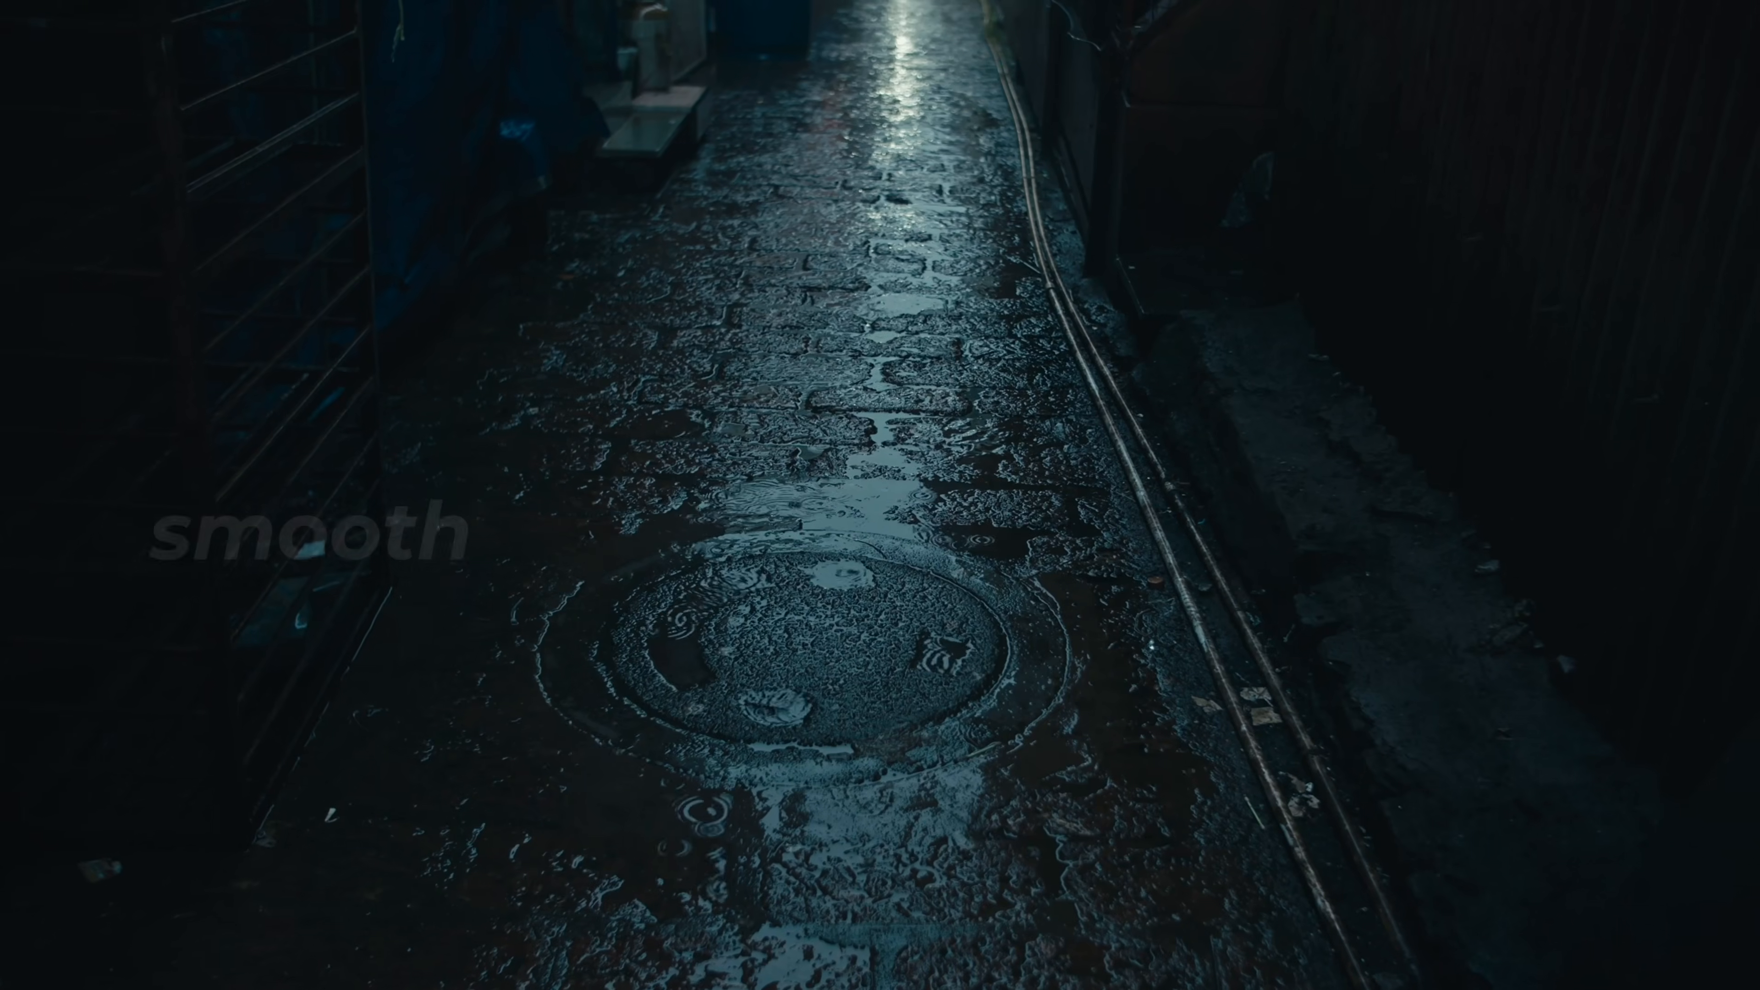